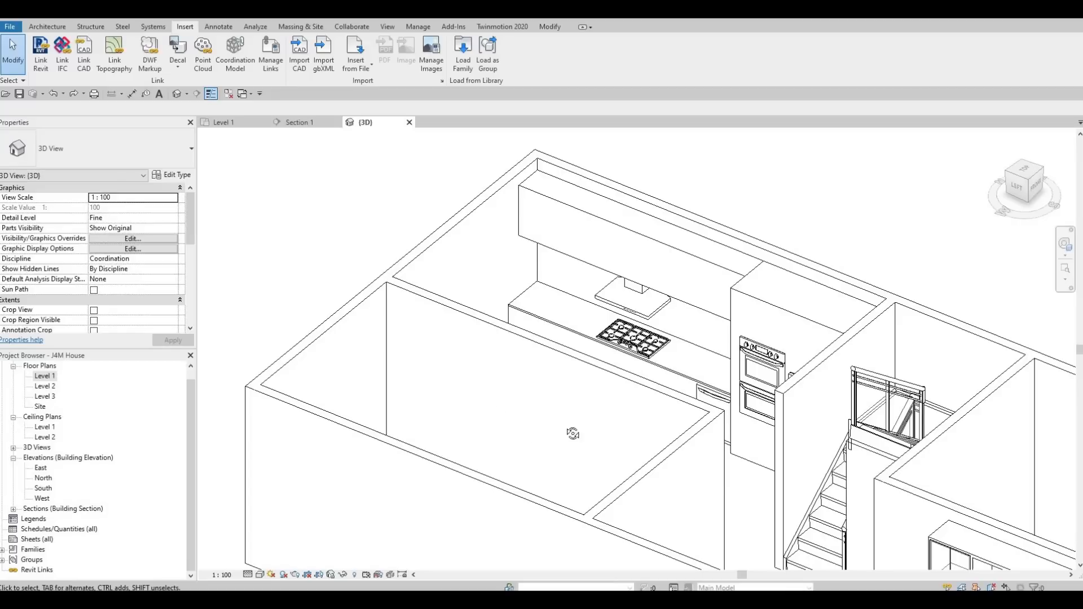
# Select the two walls in front of the kitchen and check their properties.
pyautogui.keyDown('shift'); pyautogui.moveTo(600, 485); pyautogui.dragTo(597, 480, button='middle'); pyautogui.keyUp('shift')
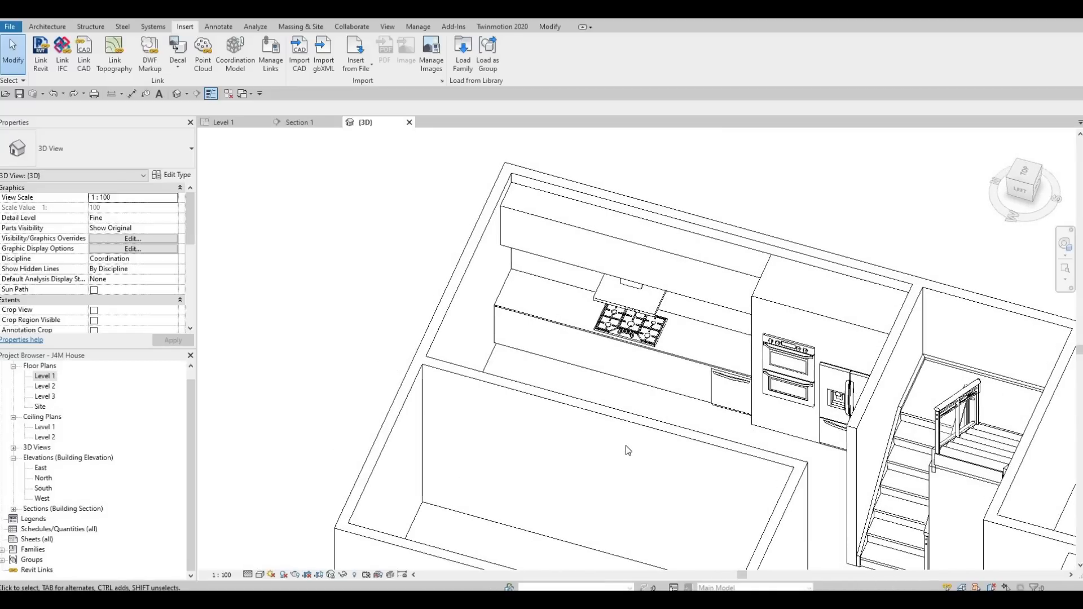
pyautogui.scroll(2, 625, 433)
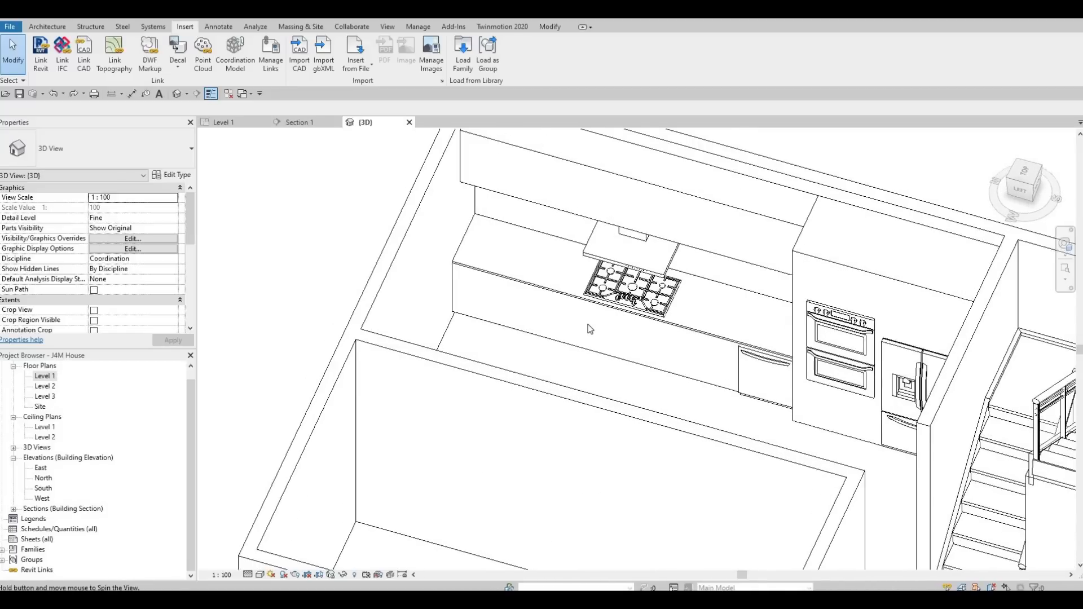
pyautogui.scroll(-4, 590, 329)
pyautogui.keyDown('shift'); pyautogui.moveTo(597, 331); pyautogui.dragTo(627, 335, button='middle'); pyautogui.keyUp('shift')
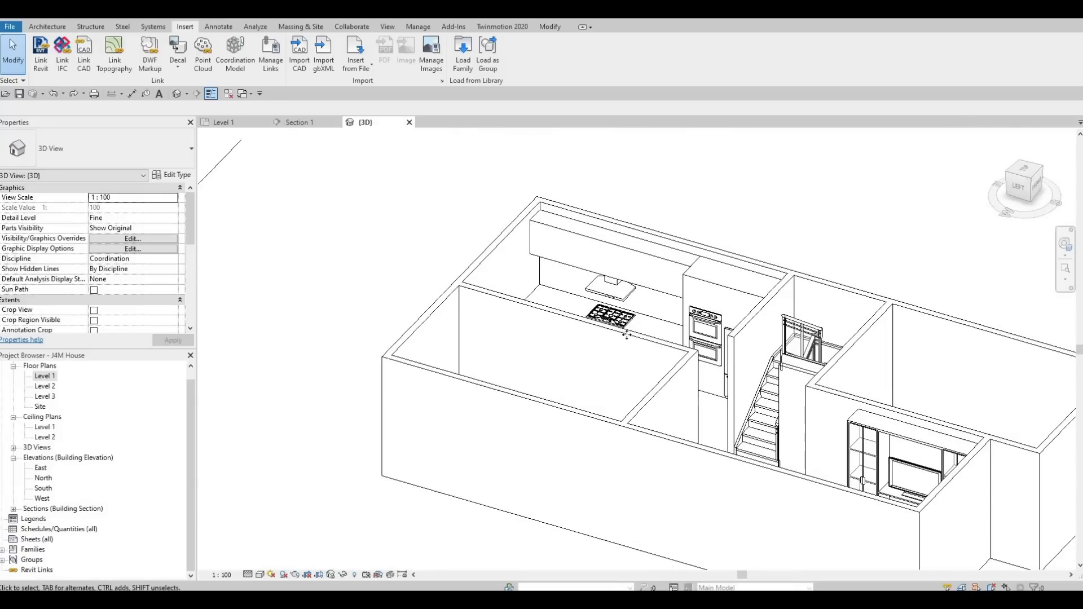
pyautogui.click(626, 335)
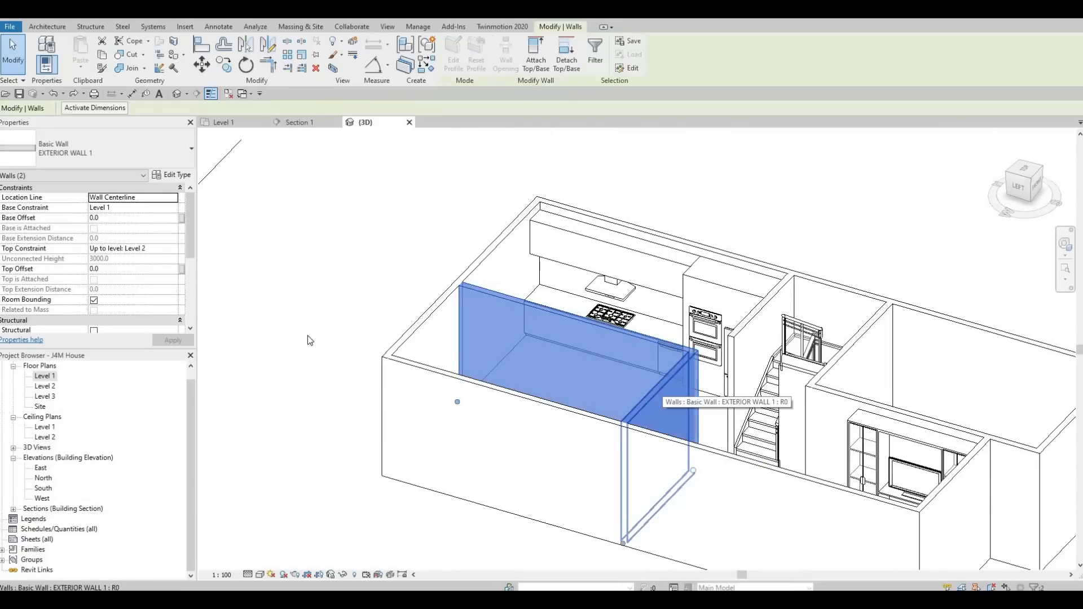
pyautogui.scroll(-5, 95, 276)
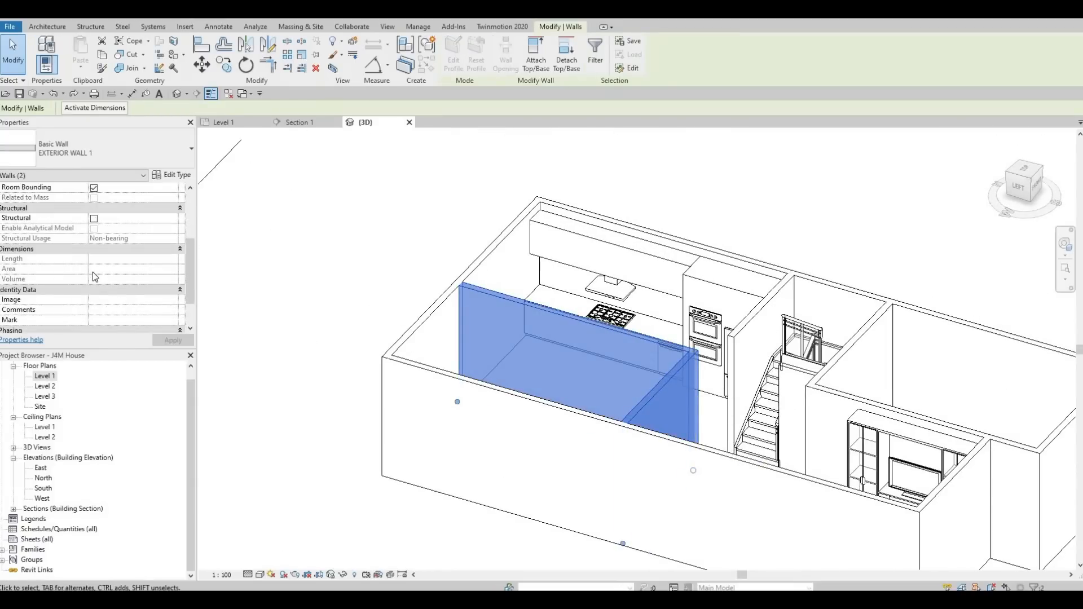
pyautogui.press('Escape')
pyautogui.press('Escape')
# Select the 3D view's section box and drag its front face inward toward the house.
pyautogui.scroll(-3, 91, 279)
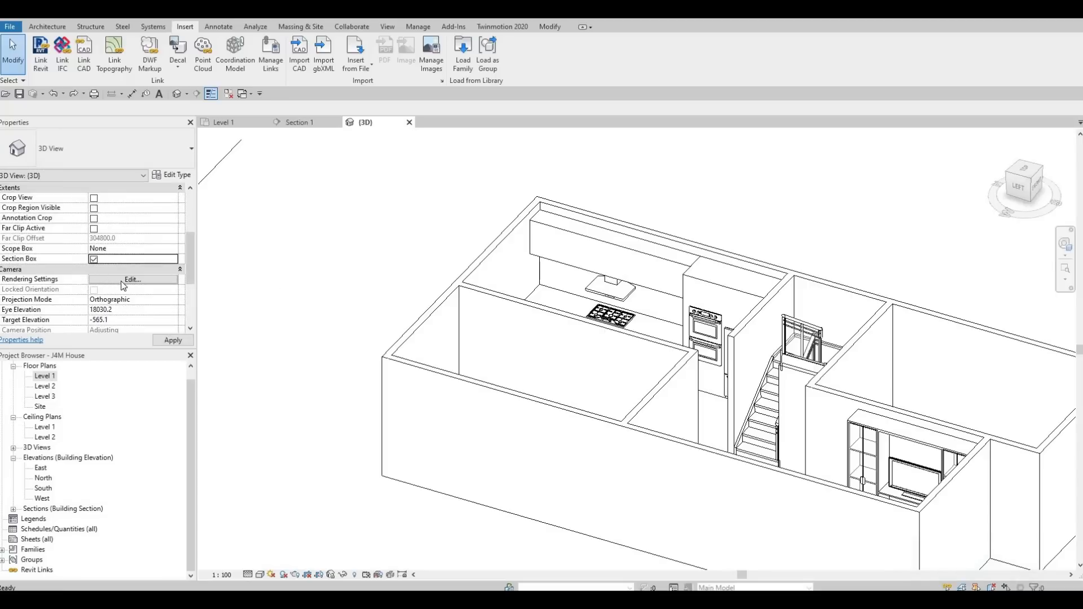
pyautogui.scroll(3, 101, 243)
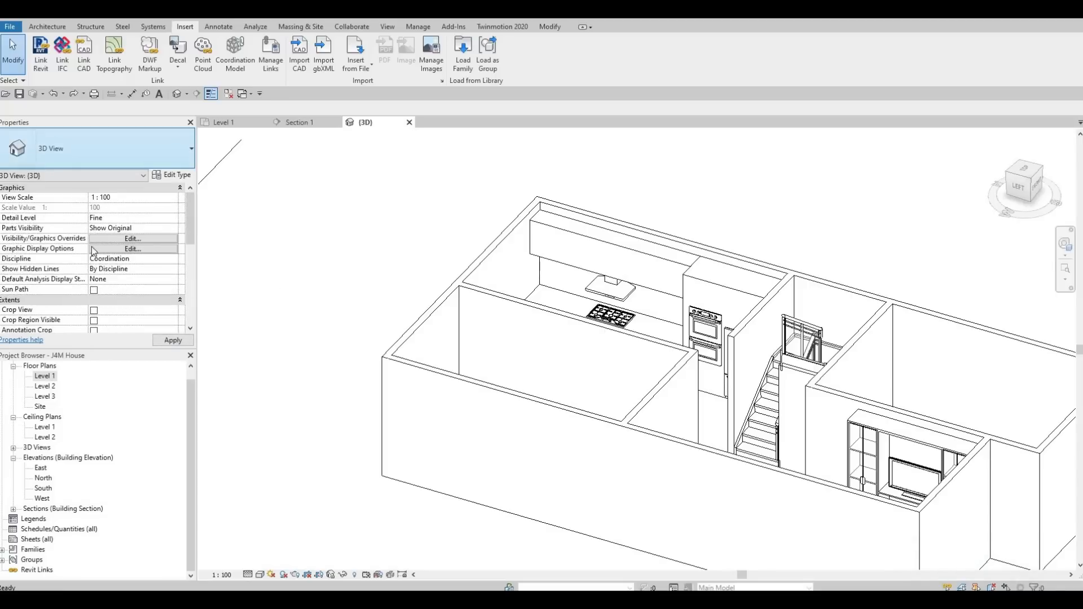
pyautogui.scroll(-3, 93, 258)
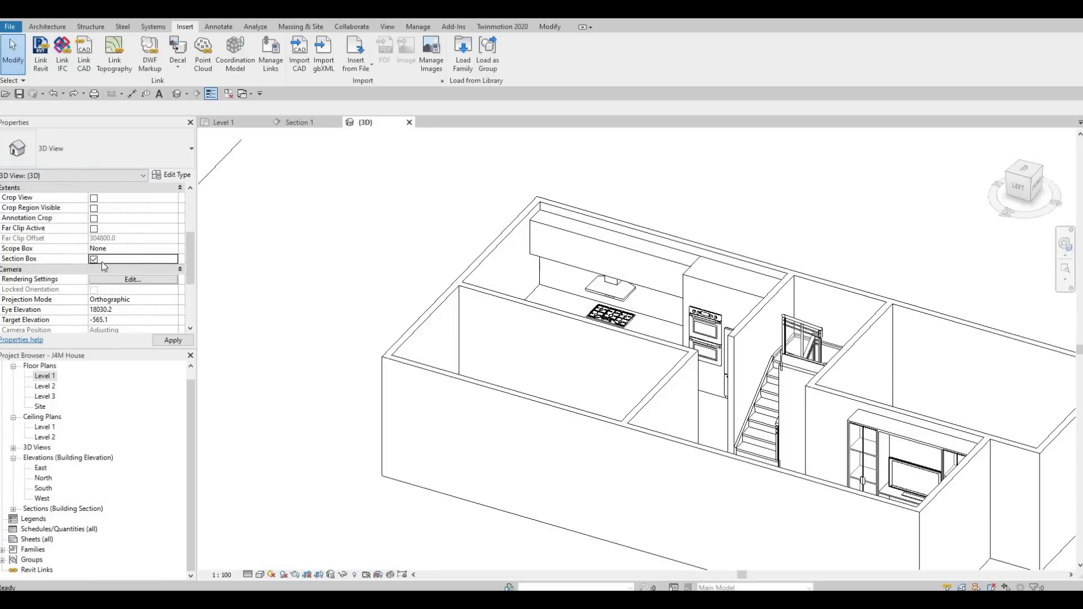
pyautogui.click(181, 342)
pyautogui.scroll(-6, 451, 343)
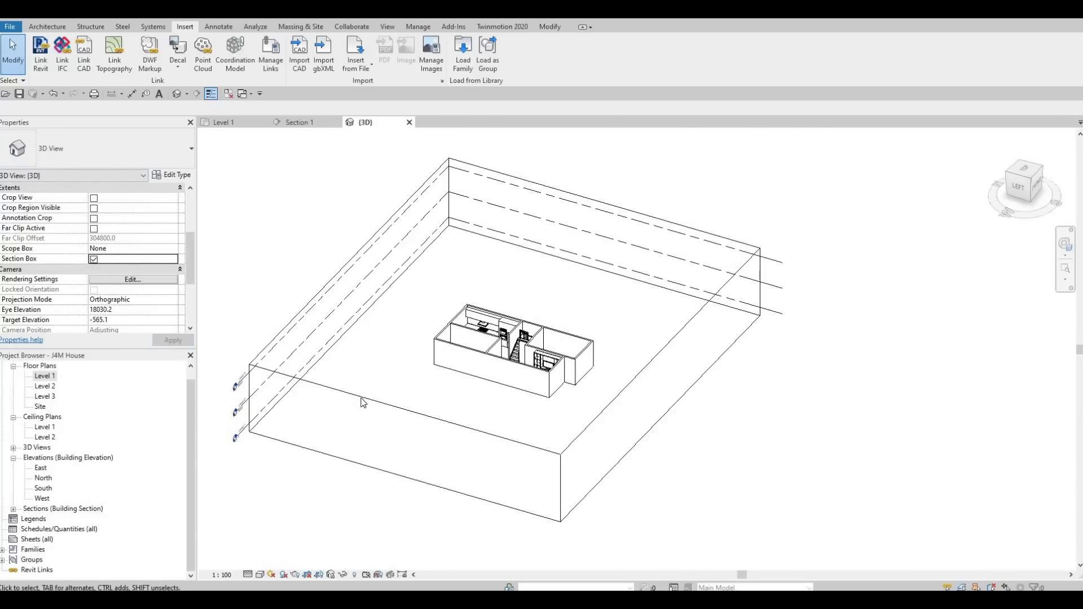
pyautogui.click(411, 415)
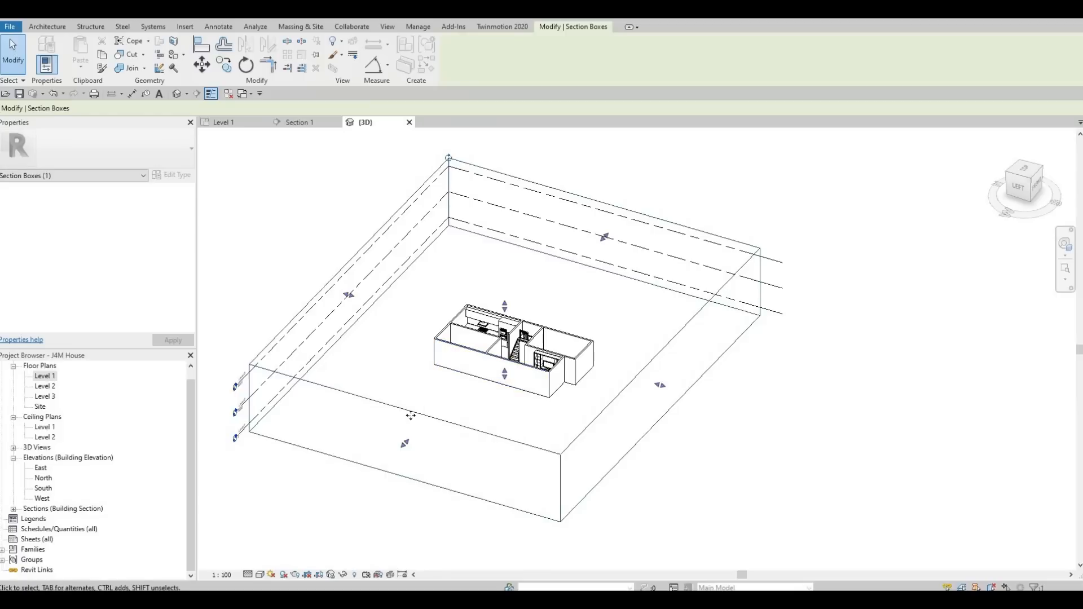
pyautogui.moveTo(405, 444); pyautogui.dragTo(522, 337)
# Drag another section box face into the house to cut through the kitchen and stair walls.
pyautogui.scroll(4, 490, 367)
pyautogui.scroll(2, 524, 333)
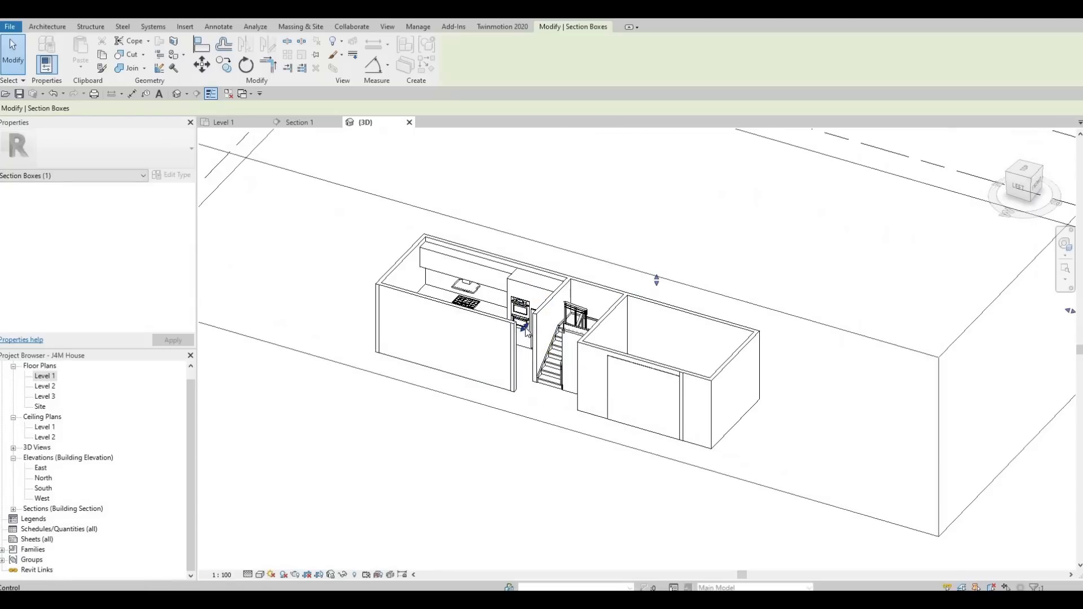
pyautogui.scroll(2, 525, 332)
pyautogui.moveTo(526, 326); pyautogui.dragTo(548, 319)
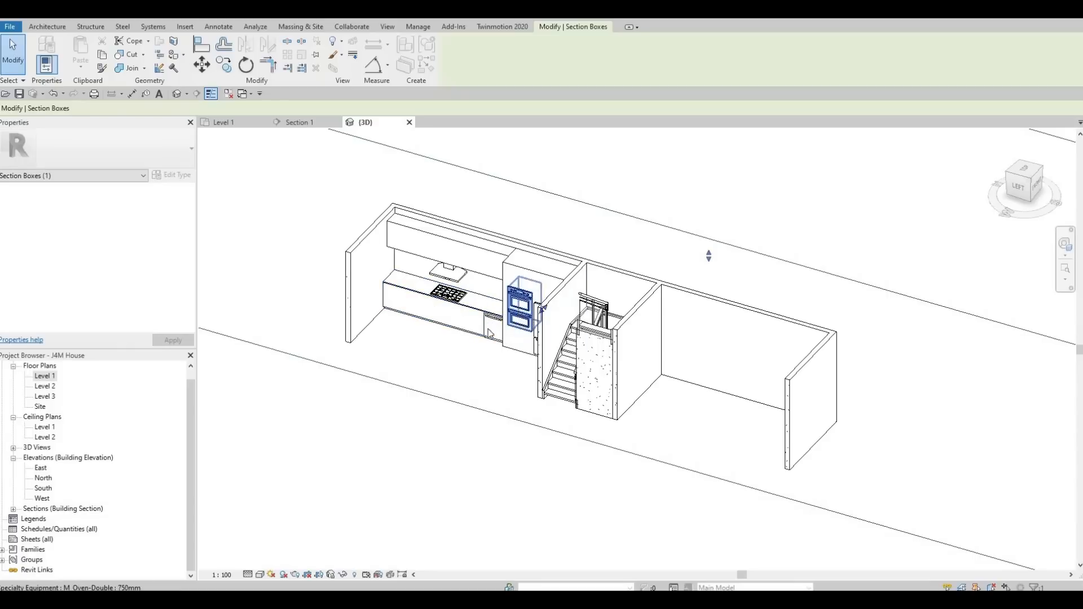
pyautogui.scroll(-3, 488, 324)
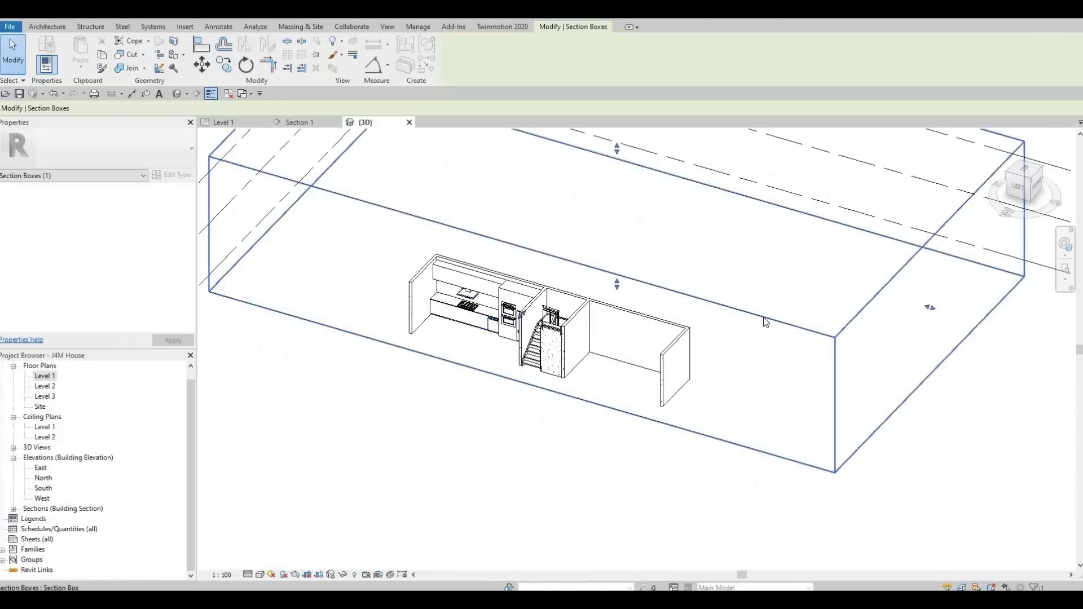
pyautogui.keyDown('shift'); pyautogui.moveTo(626, 361); pyautogui.dragTo(747, 348, button='middle'); pyautogui.keyUp('shift')
pyautogui.keyDown('shift'); pyautogui.moveTo(706, 305); pyautogui.dragTo(605, 351, button='middle'); pyautogui.keyUp('shift')
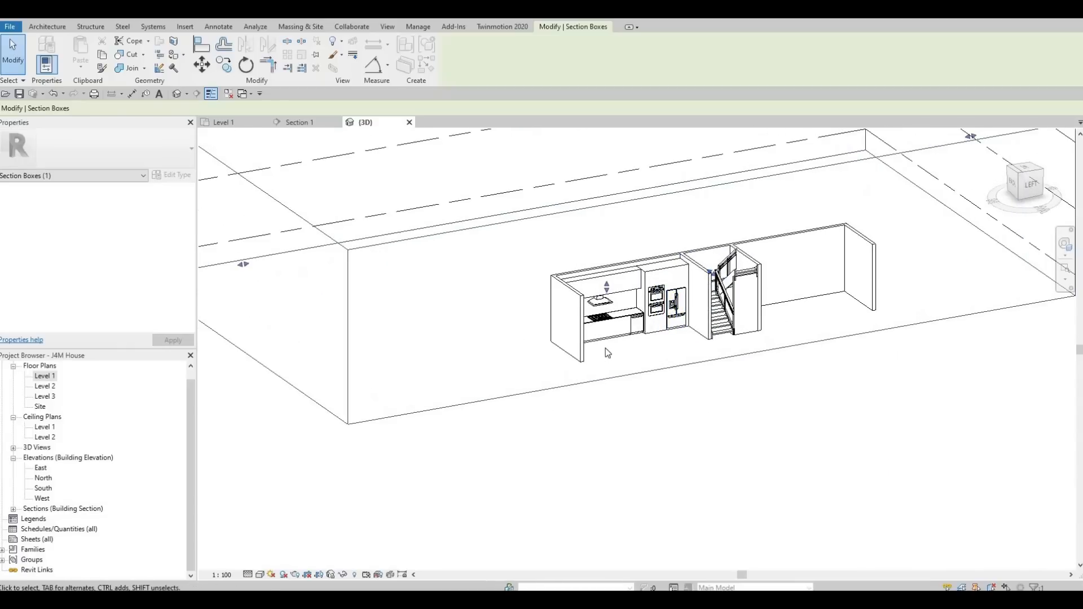
# Turn off the Section Box for the 3D view.
pyautogui.press('Escape')
pyautogui.press('Escape')
pyautogui.scroll(-3, 100, 289)
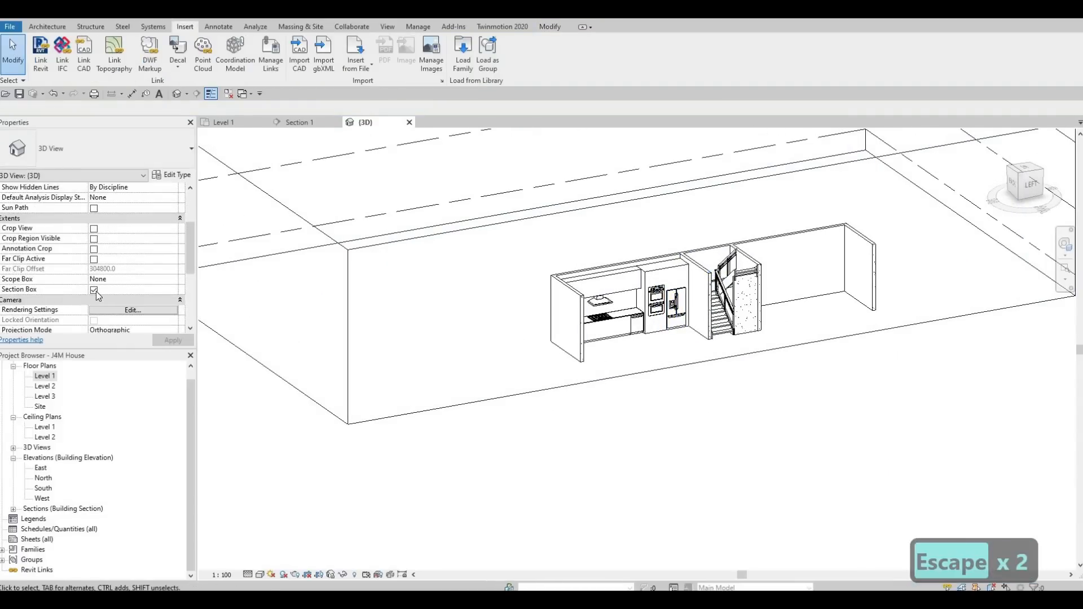
pyautogui.click(94, 290)
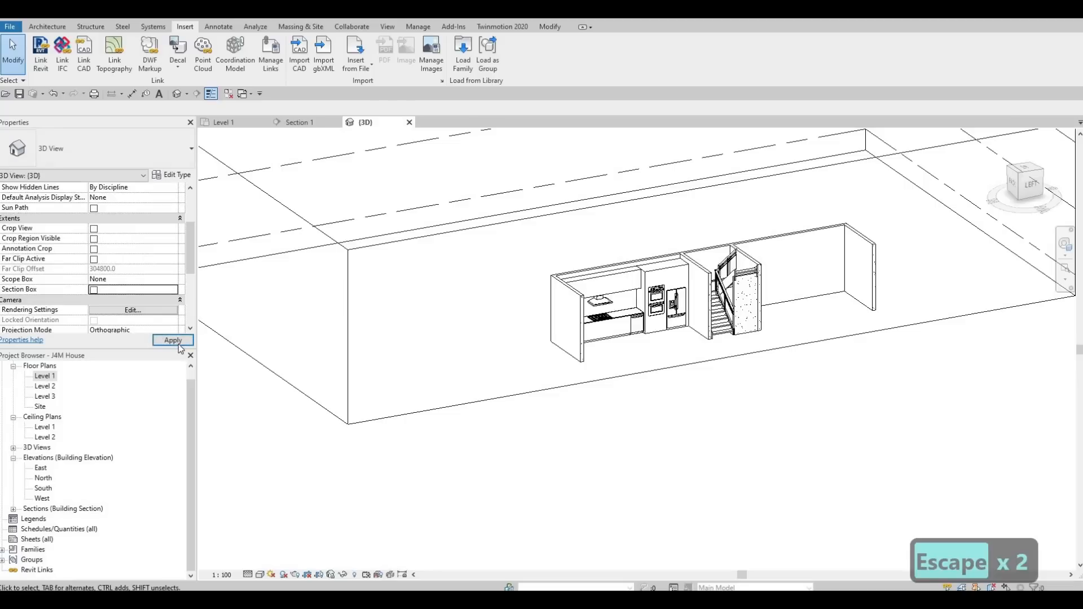
pyautogui.click(172, 340)
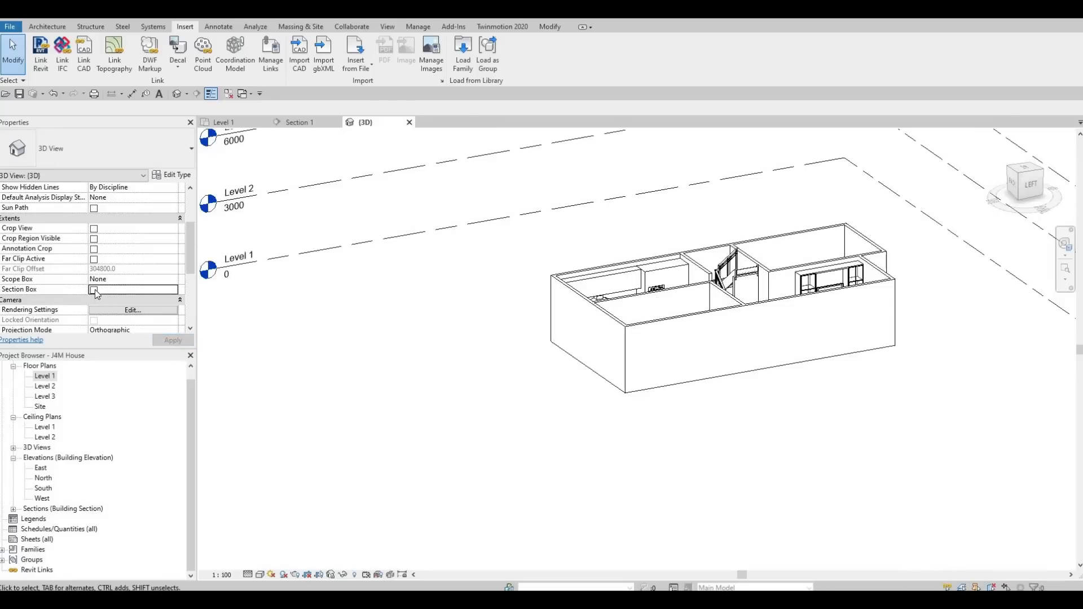
# Turn the section box back on, select it, and drag its front face inward toward the house.
pyautogui.press('space')
pyautogui.scroll(-2, 158, 305)
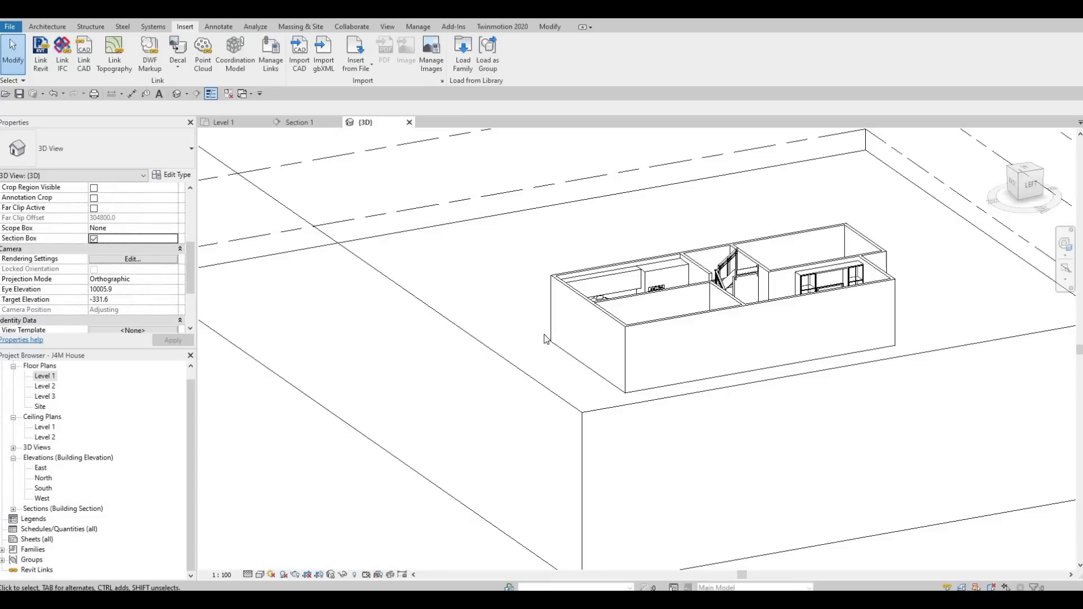
pyautogui.scroll(-2, 621, 373)
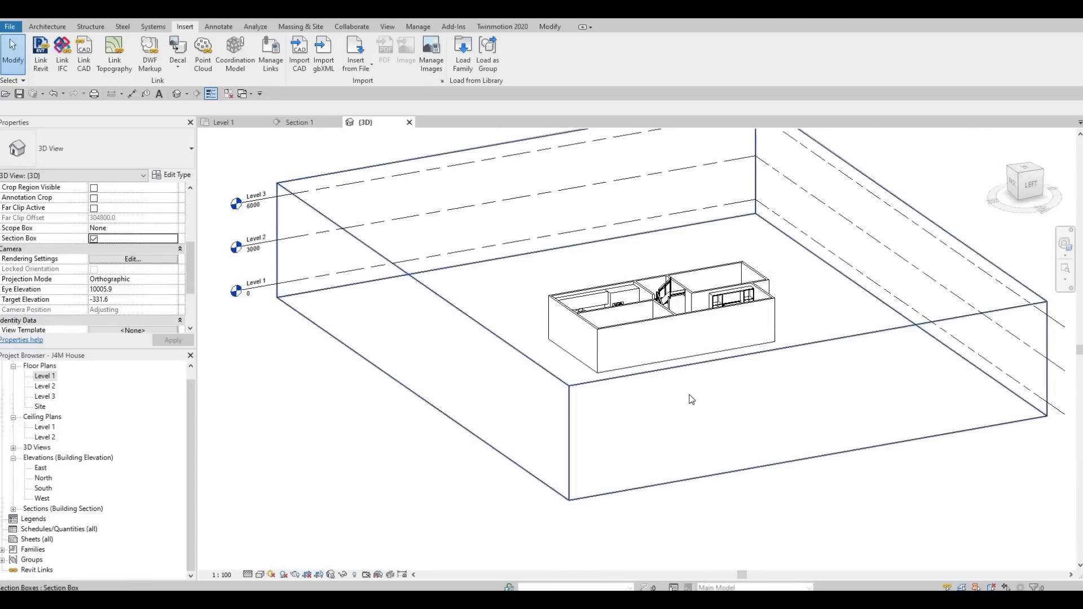
pyautogui.click(750, 401)
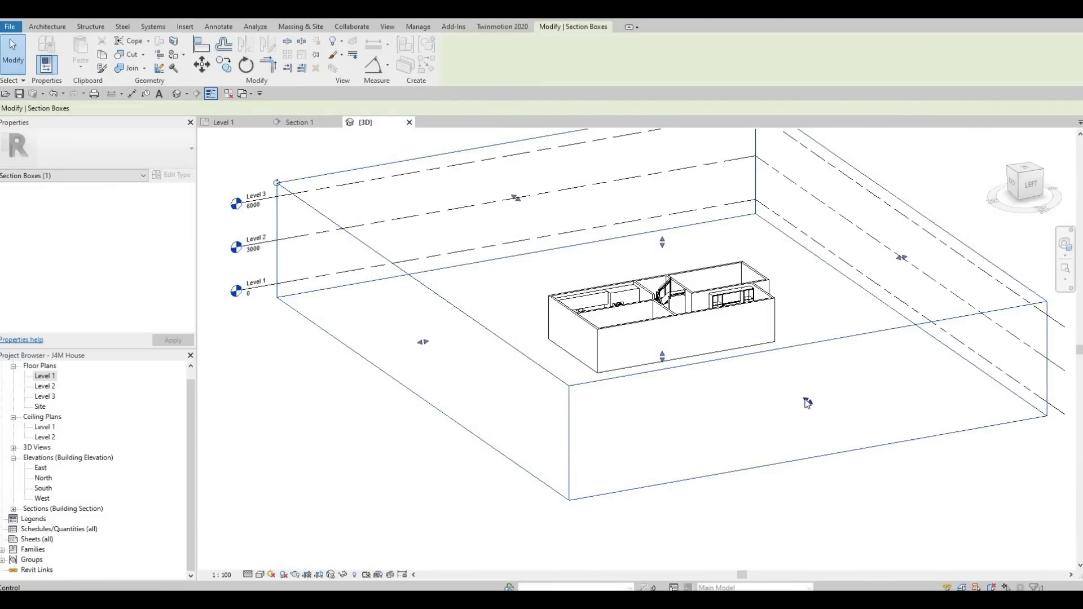
pyautogui.moveTo(808, 400); pyautogui.dragTo(658, 331)
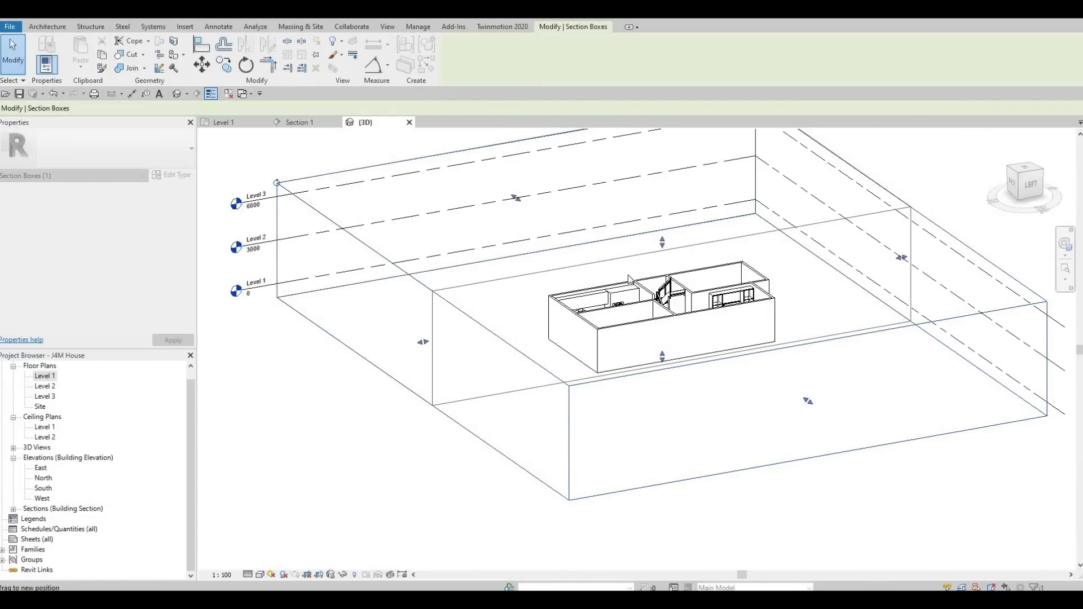
# Pull the remaining section box faces in closer around the house.
pyautogui.moveTo(629, 278); pyautogui.dragTo(628, 269)
pyautogui.scroll(2, 620, 273)
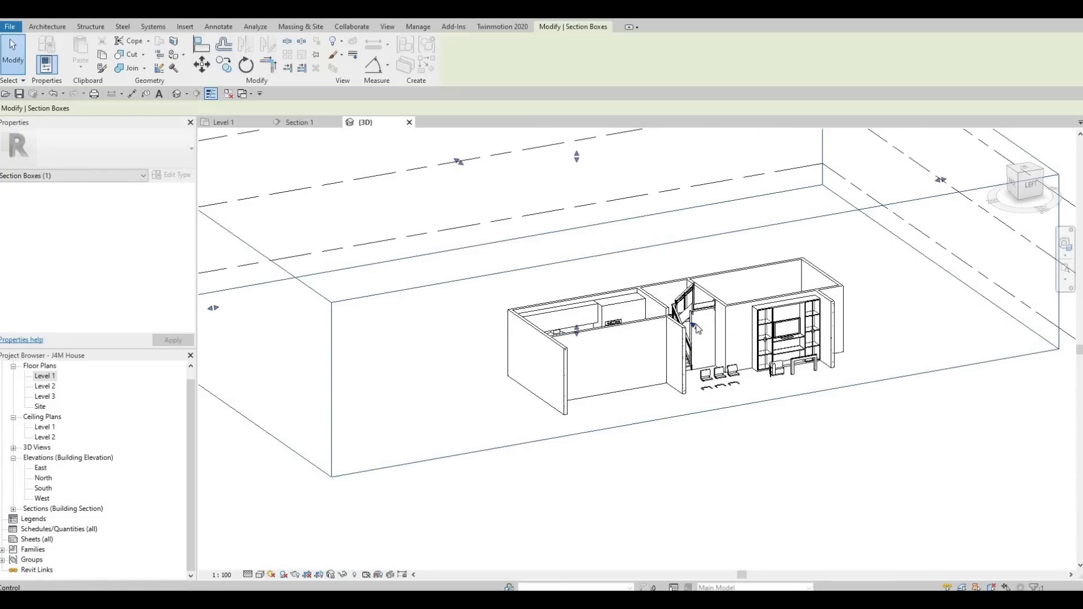
pyautogui.moveTo(695, 326); pyautogui.dragTo(681, 317)
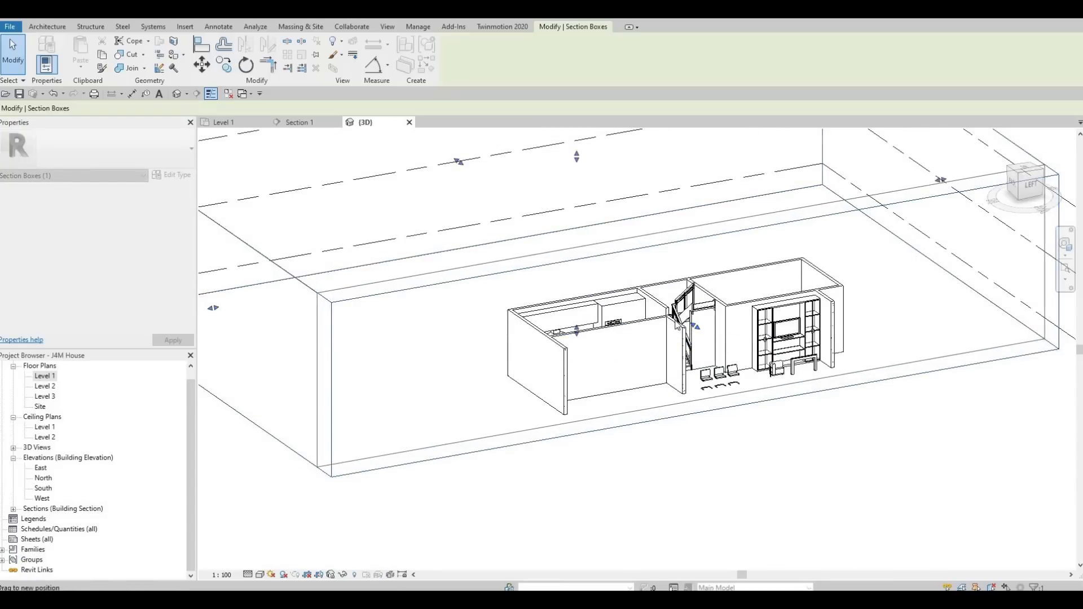
pyautogui.keyDown('shift'); pyautogui.moveTo(487, 410); pyautogui.dragTo(467, 339, button='middle'); pyautogui.keyUp('shift')
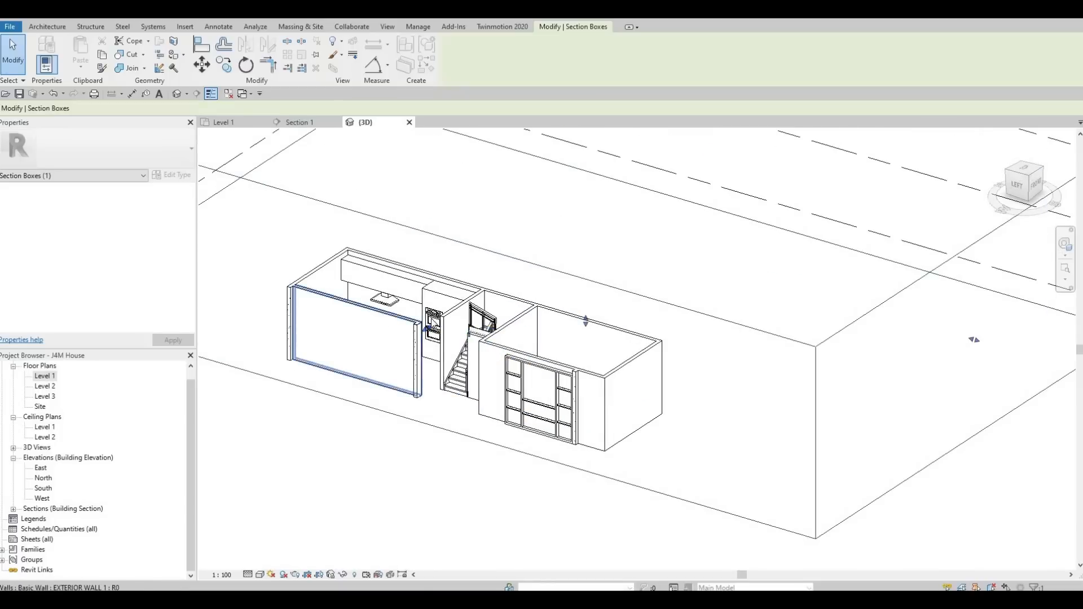
# Drag a section box face through the front of the kitchen to expose the counter and appliances.
pyautogui.scroll(2, 450, 324)
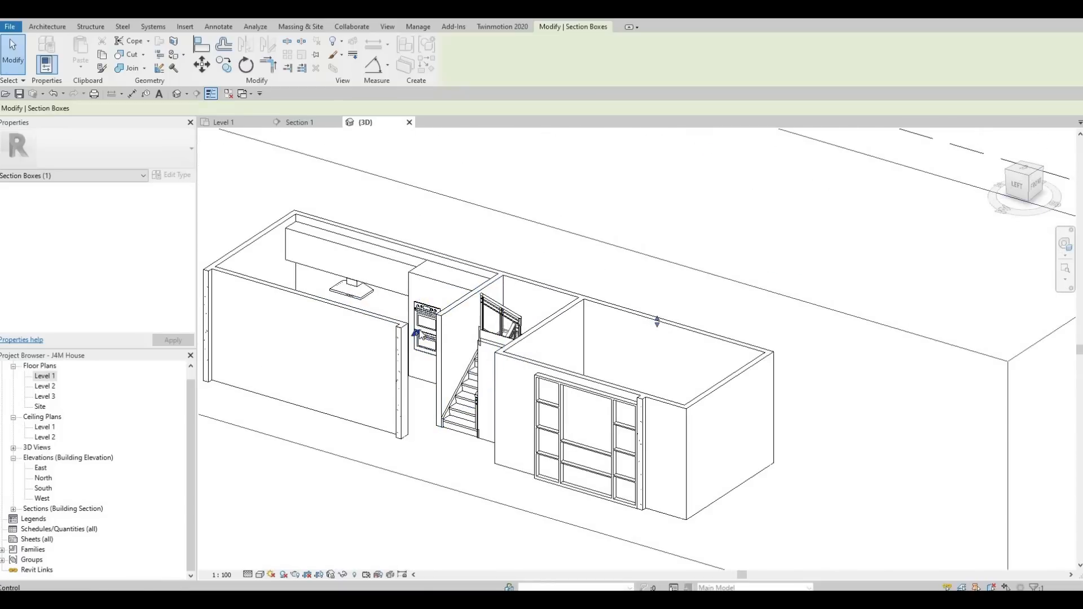
pyautogui.moveTo(417, 332); pyautogui.dragTo(432, 322)
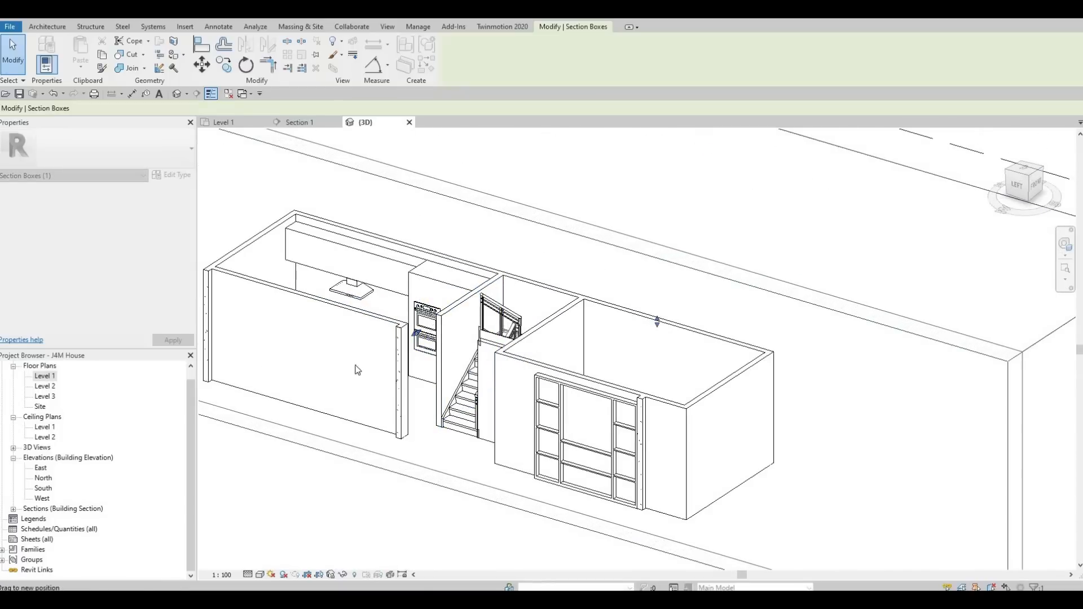
pyautogui.keyDown('shift'); pyautogui.moveTo(561, 389); pyautogui.dragTo(666, 368, button='middle'); pyautogui.keyUp('shift')
pyautogui.moveTo(615, 464); pyautogui.dragTo(536, 329, button='middle')
pyautogui.scroll(1, 536, 327)
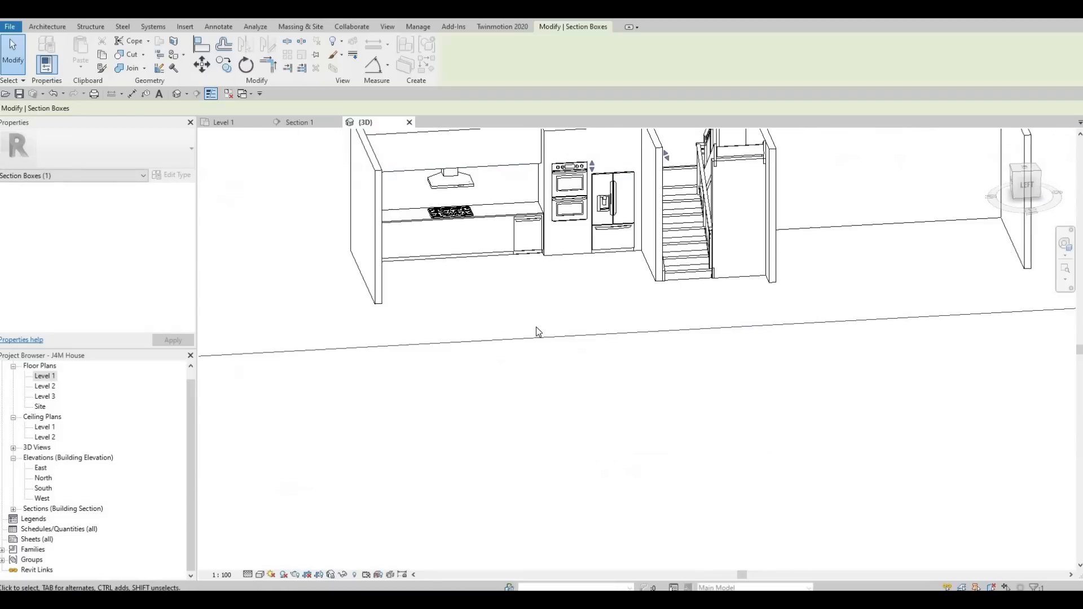
# Examine the cut kitchen counter, cooktop and appliances up close.
pyautogui.press('Escape')
pyautogui.scroll(-1, 455, 340)
pyautogui.keyDown('shift'); pyautogui.moveTo(477, 358); pyautogui.dragTo(420, 377, button='middle'); pyautogui.keyUp('shift')
pyautogui.moveTo(340, 254); pyautogui.dragTo(390, 289, button='middle')
pyautogui.scroll(3, 390, 300)
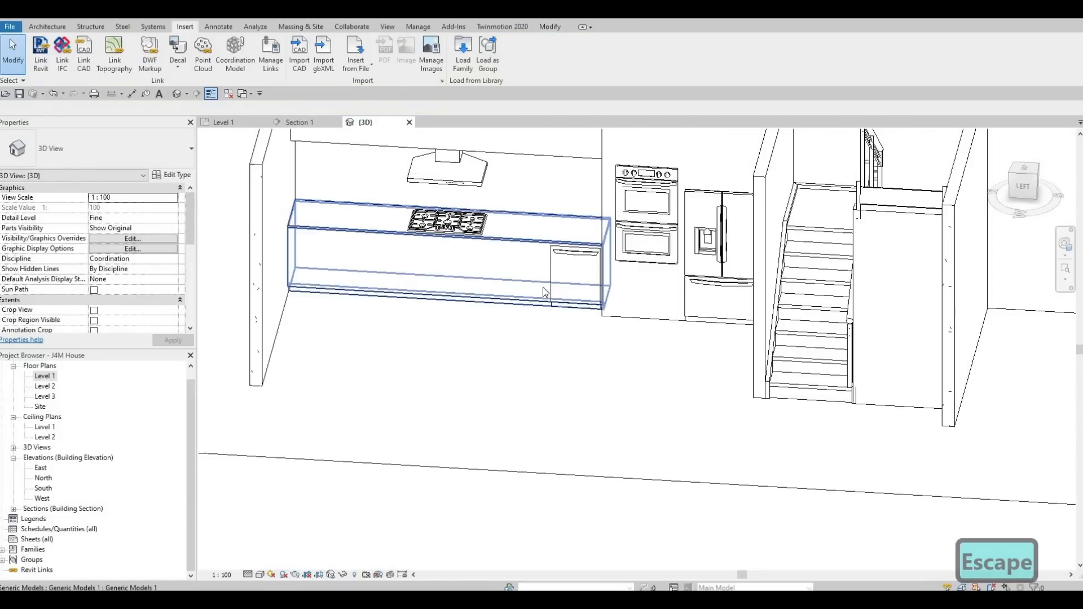
pyautogui.keyDown('shift'); pyautogui.moveTo(449, 345); pyautogui.dragTo(657, 313, button='middle'); pyautogui.keyUp('shift')
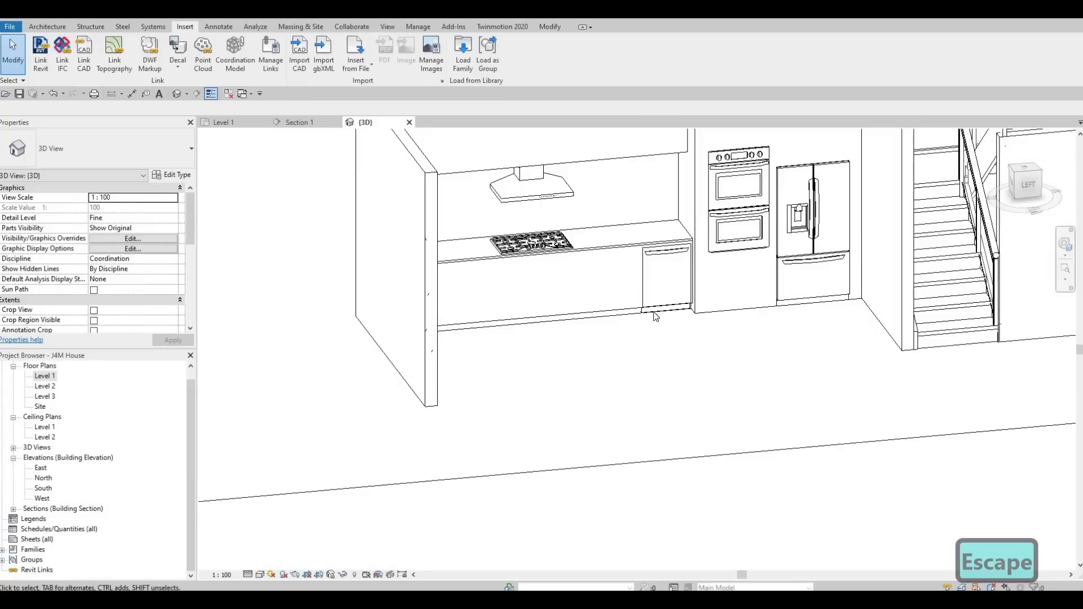
pyautogui.scroll(4, 615, 324)
# Select the dishwasher and view it from several angles.
pyautogui.click(618, 314)
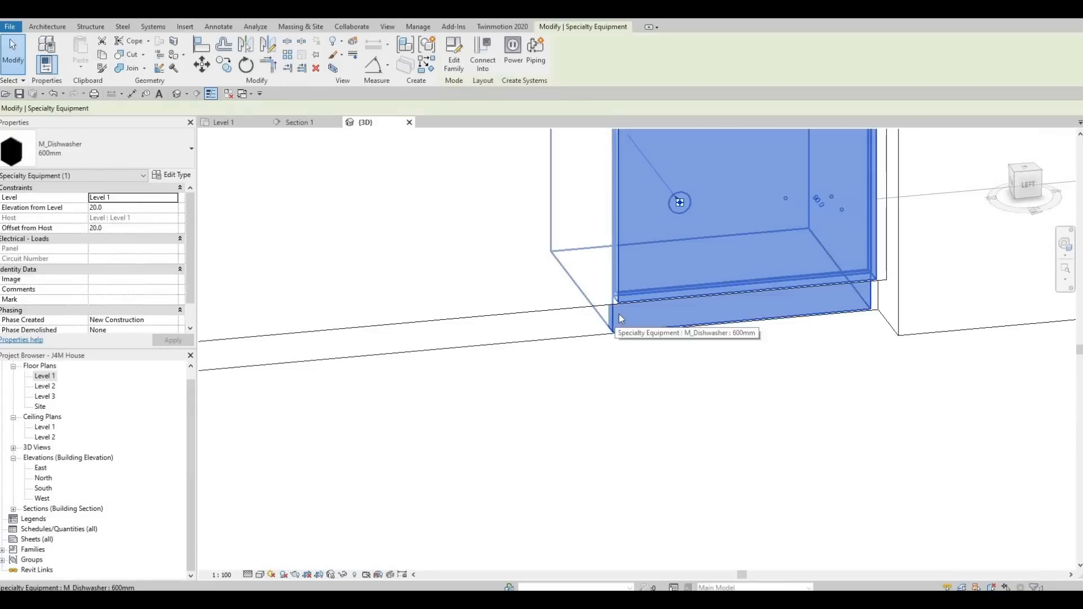
pyautogui.keyDown('shift'); pyautogui.moveTo(618, 313); pyautogui.dragTo(648, 370, button='middle'); pyautogui.keyUp('shift')
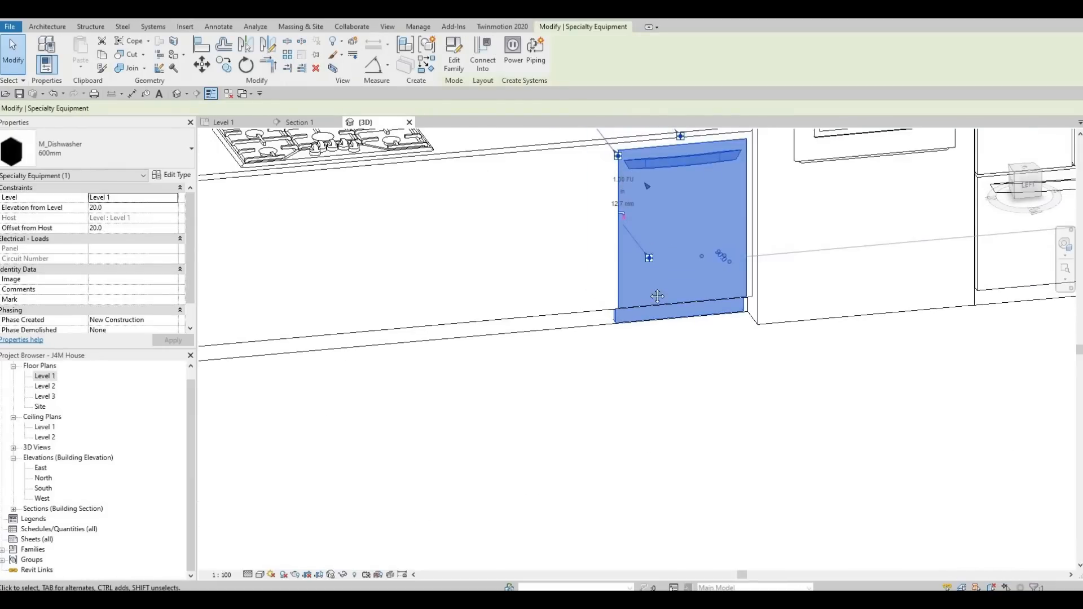
pyautogui.moveTo(625, 134); pyautogui.dragTo(631, 197, button='middle')
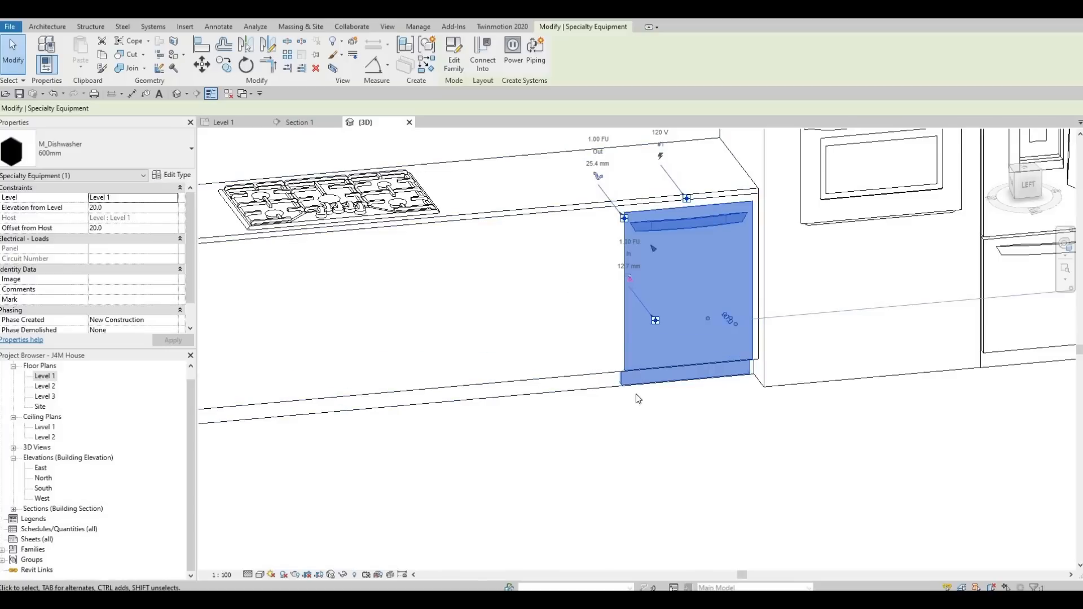
pyautogui.keyDown('shift'); pyautogui.moveTo(635, 394); pyautogui.dragTo(598, 361, button='middle'); pyautogui.keyUp('shift')
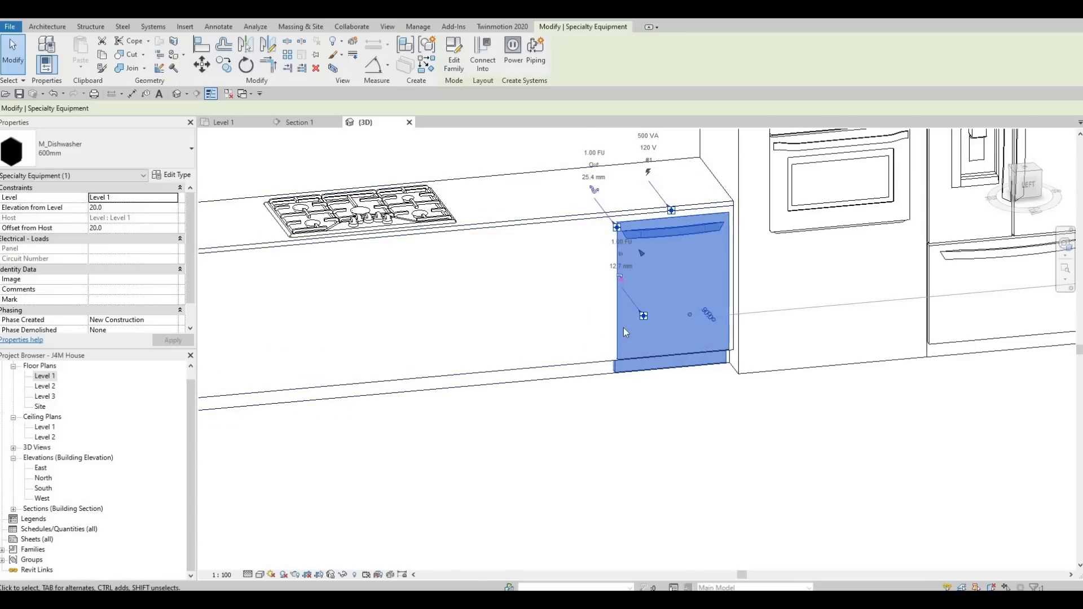
pyautogui.keyDown('shift'); pyautogui.moveTo(545, 358); pyautogui.dragTo(251, 416, button='middle'); pyautogui.keyUp('shift')
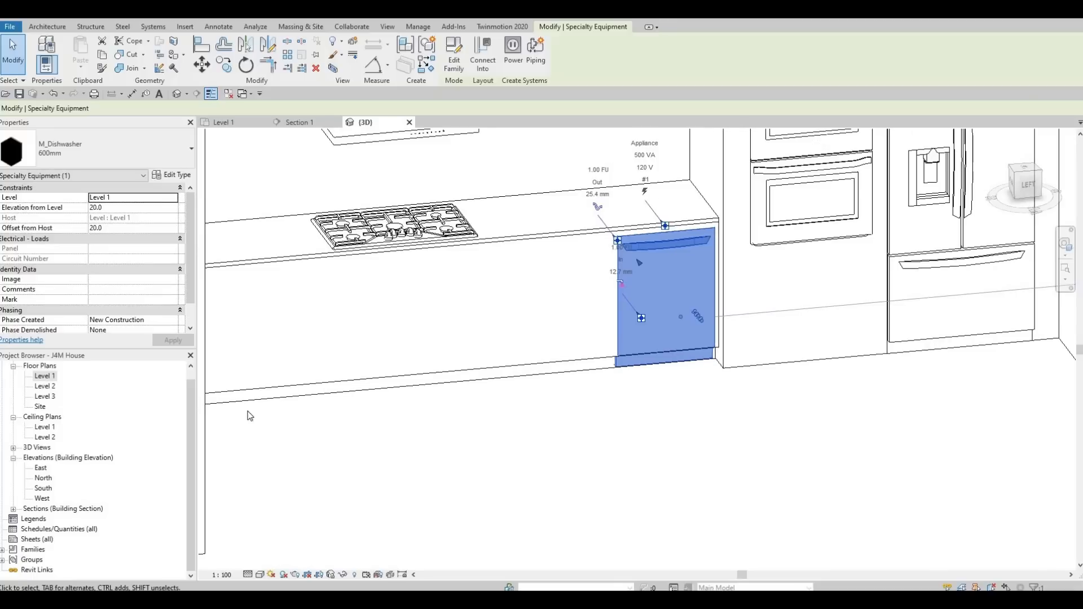
pyautogui.press('Escape')
pyautogui.press('Escape')
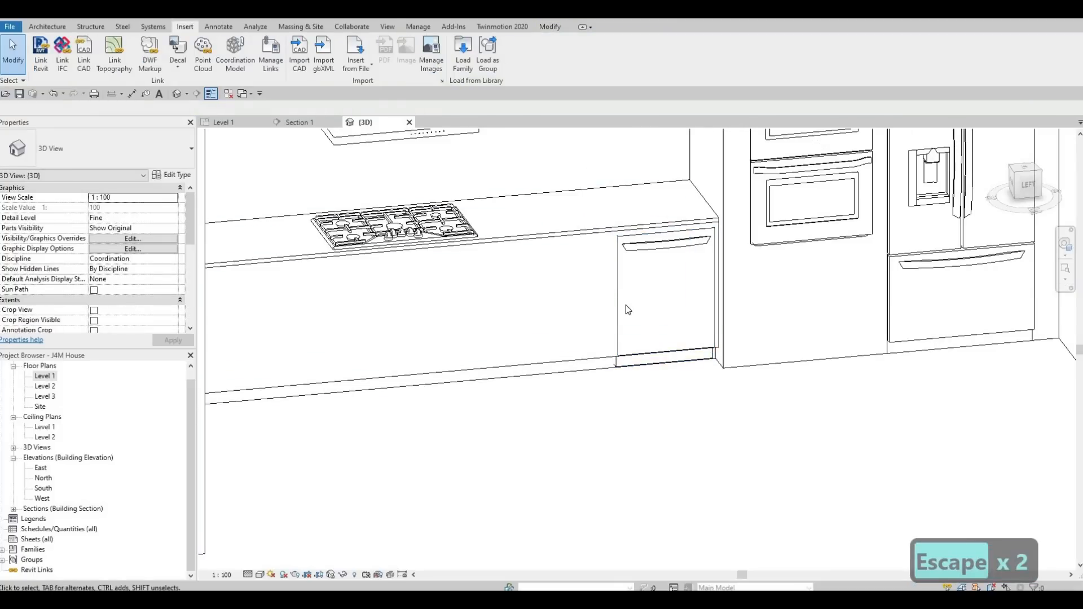
# Zoom out and orbit to view the whole kitchen wall in 3D, then switch to the Section 1 view.
pyautogui.click(613, 369)
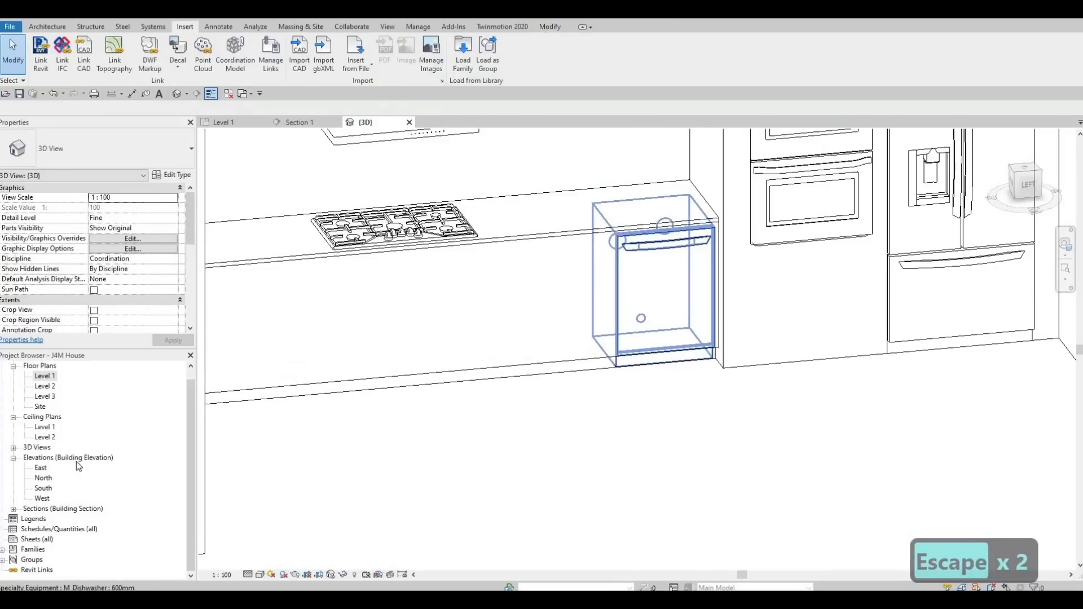
pyautogui.click(562, 347)
pyautogui.scroll(-3, 580, 425)
pyautogui.keyDown('shift'); pyautogui.moveTo(479, 423); pyautogui.dragTo(725, 417, button='middle'); pyautogui.keyUp('shift')
pyautogui.scroll(-4, 703, 442)
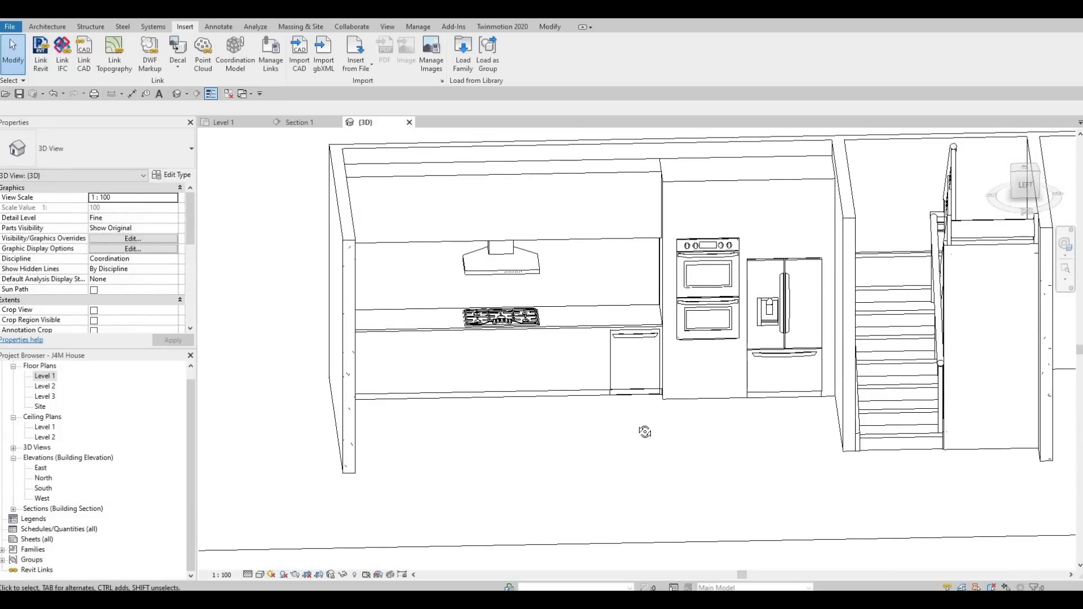
pyautogui.keyDown('shift'); pyautogui.moveTo(645, 431); pyautogui.dragTo(779, 387, button='middle'); pyautogui.keyUp('shift')
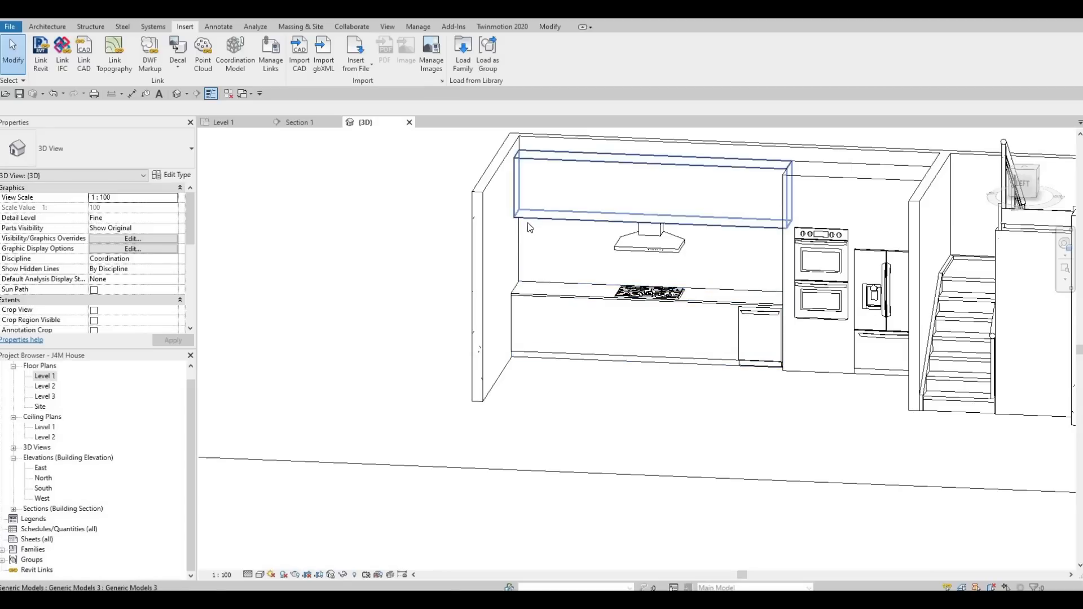
pyautogui.click(300, 123)
pyautogui.scroll(-3, 567, 389)
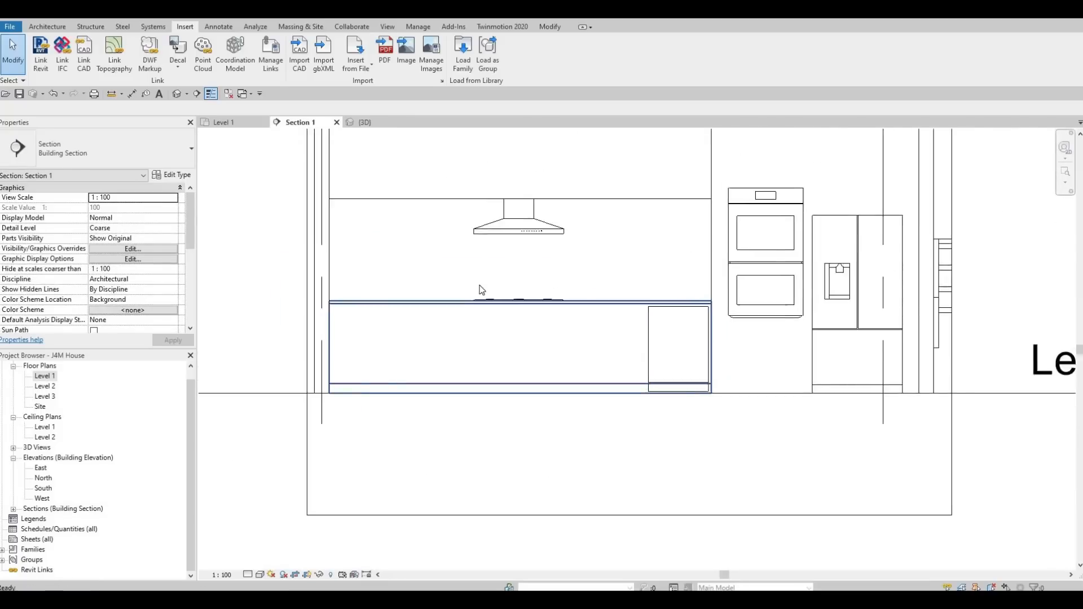
pyautogui.press('Escape')
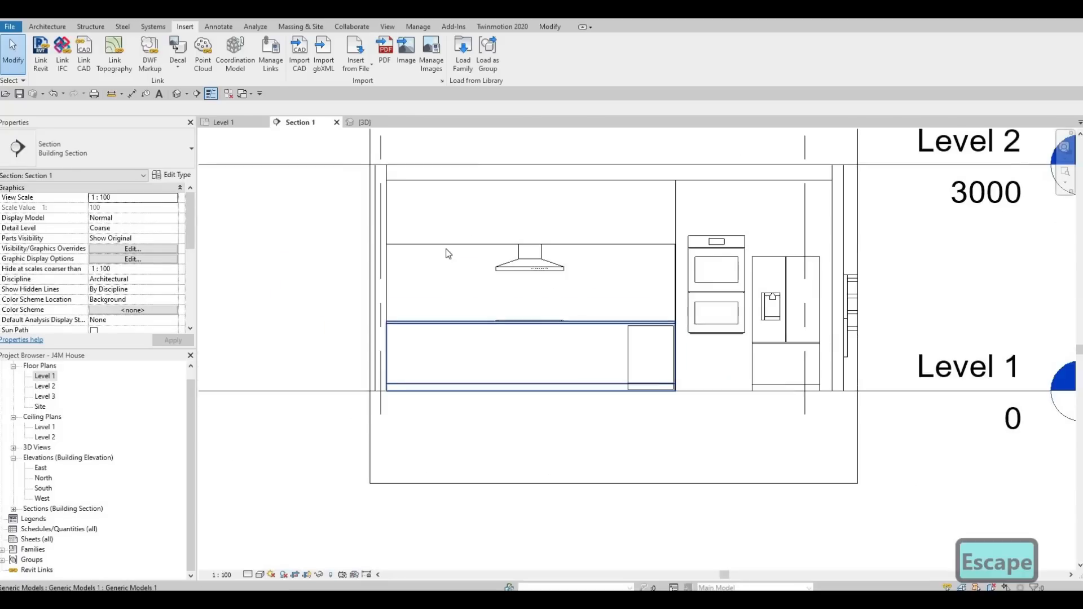
pyautogui.click(46, 27)
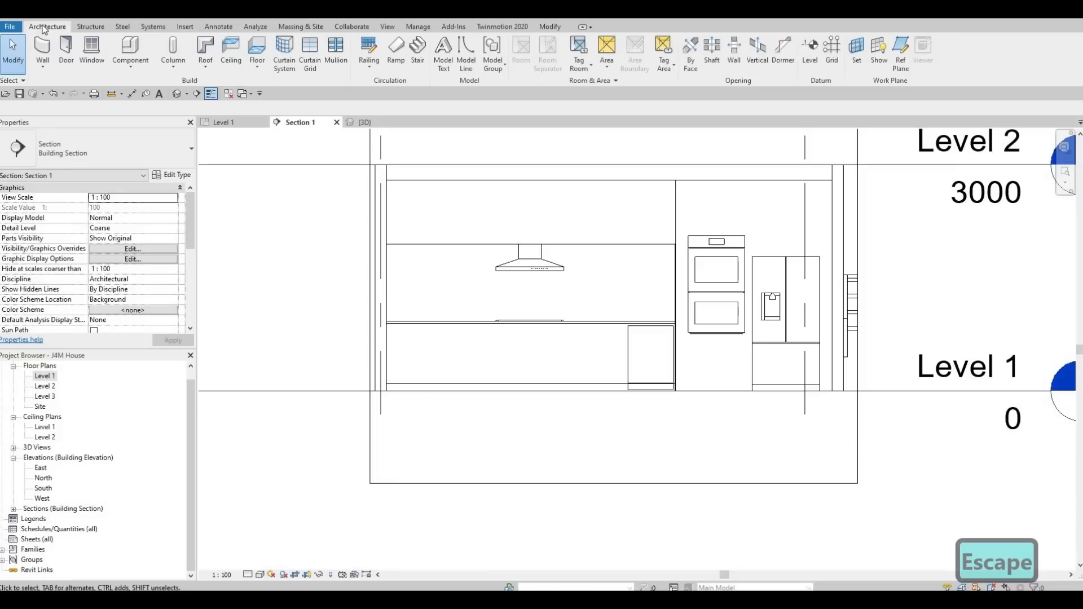
pyautogui.click(129, 72)
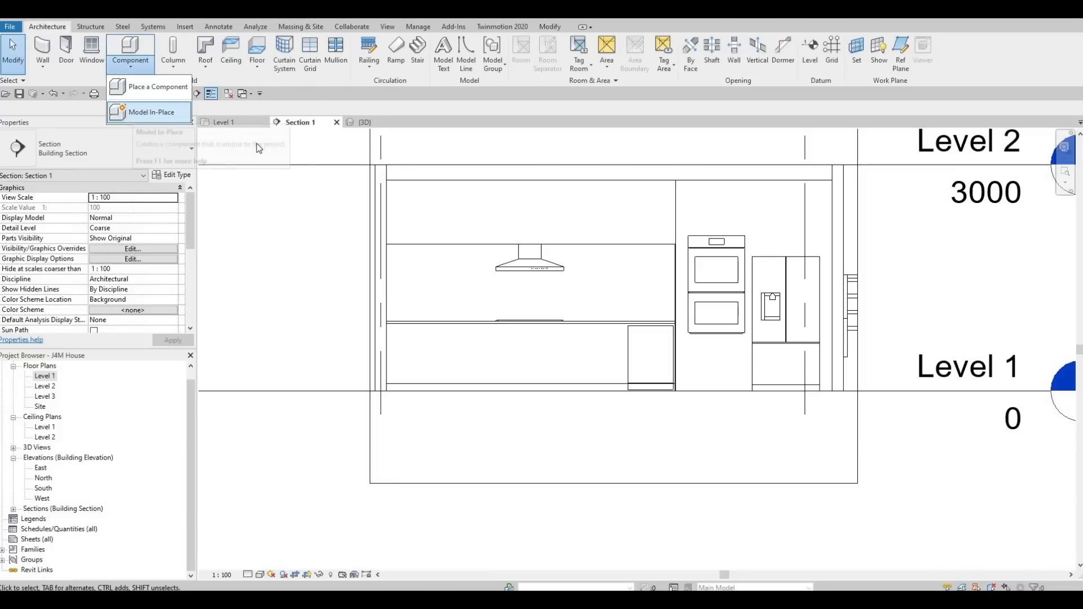
pyautogui.press('Escape')
pyautogui.press('Escape')
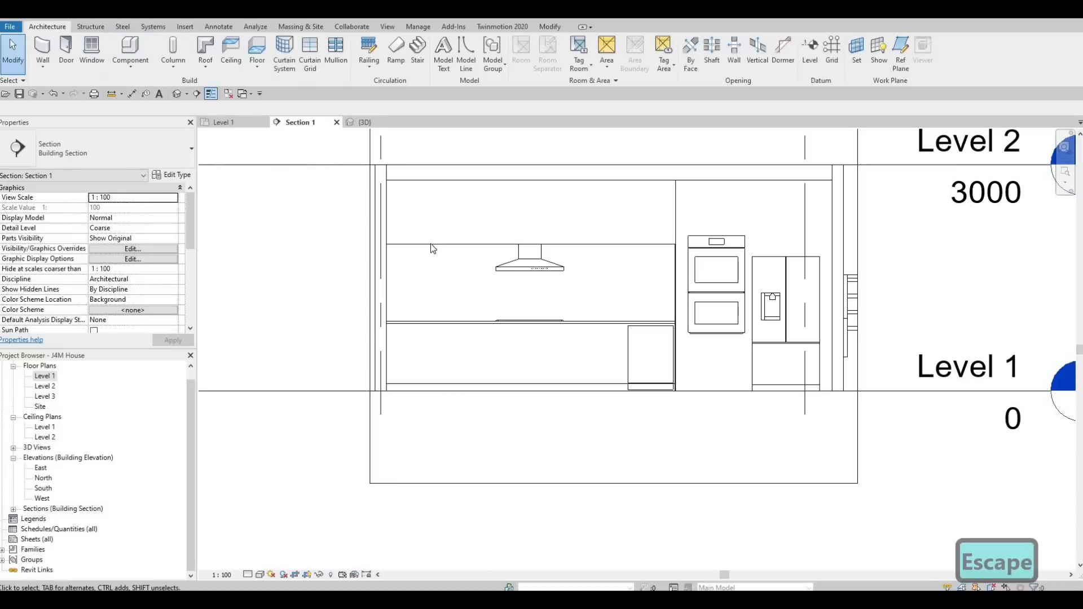
# Select the upper cabinet block above the range hood and open it for in-place editing.
pyautogui.click(506, 221)
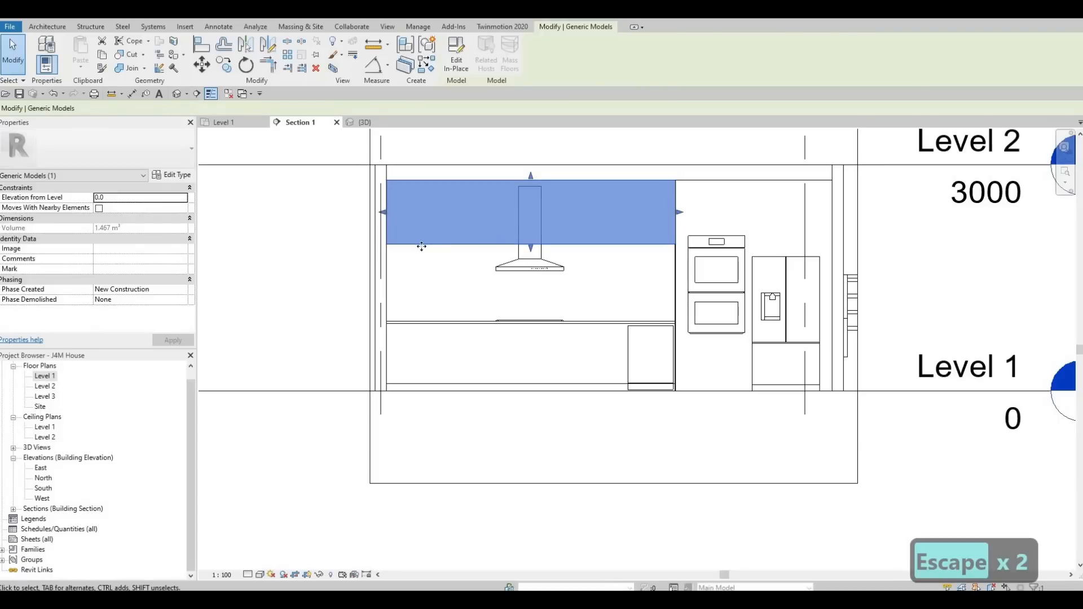
pyautogui.press('Escape')
pyautogui.press('Escape')
pyautogui.click(453, 229)
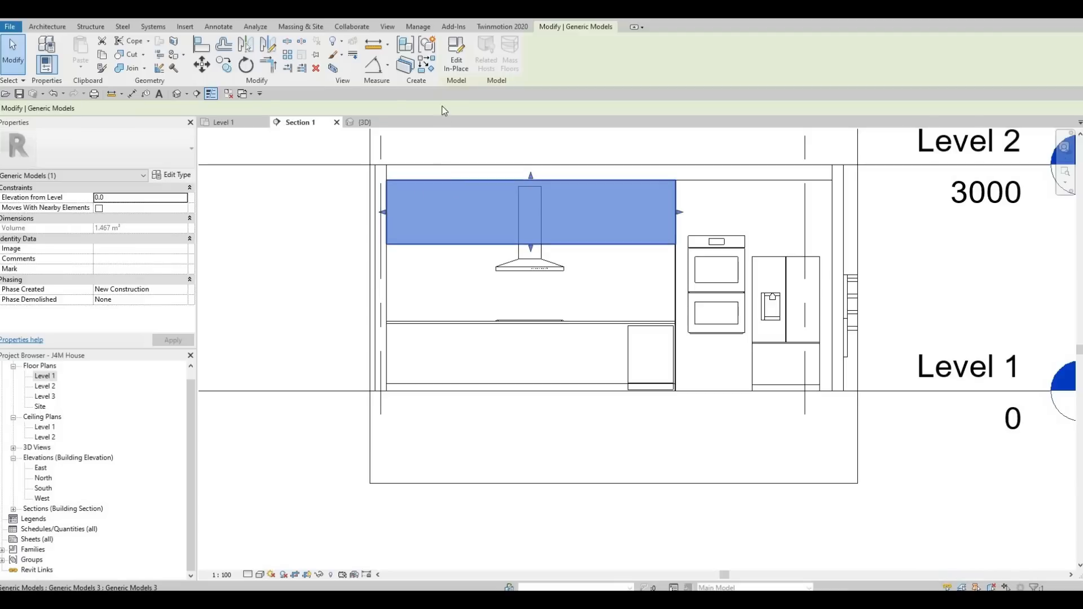
pyautogui.click(458, 66)
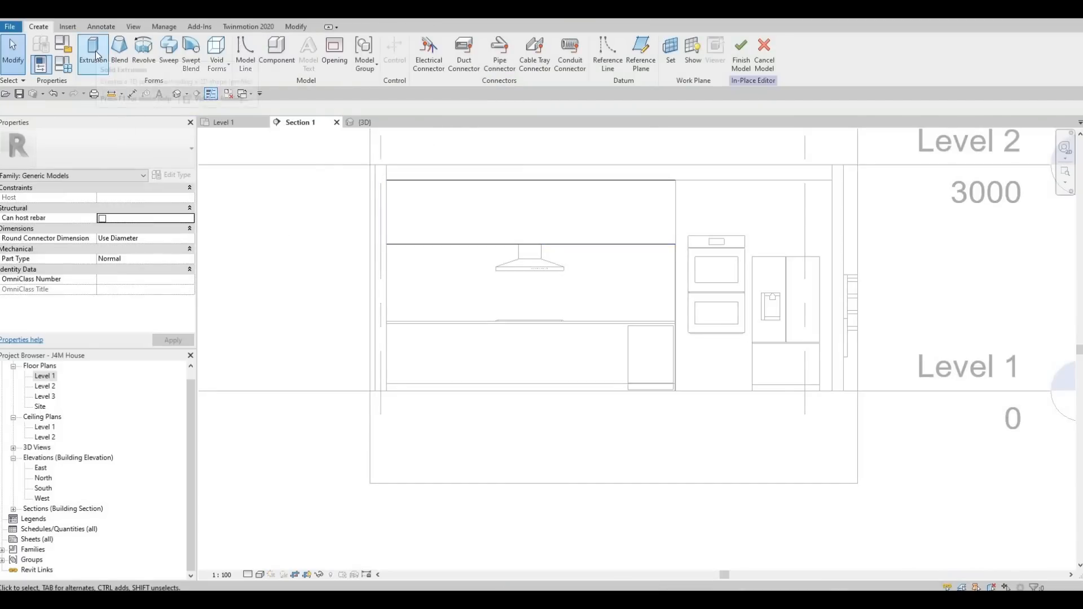
# Start an Extrusion on a picked work plane and choose the Rectangle tool with a 10 offset.
pyautogui.click(95, 53)
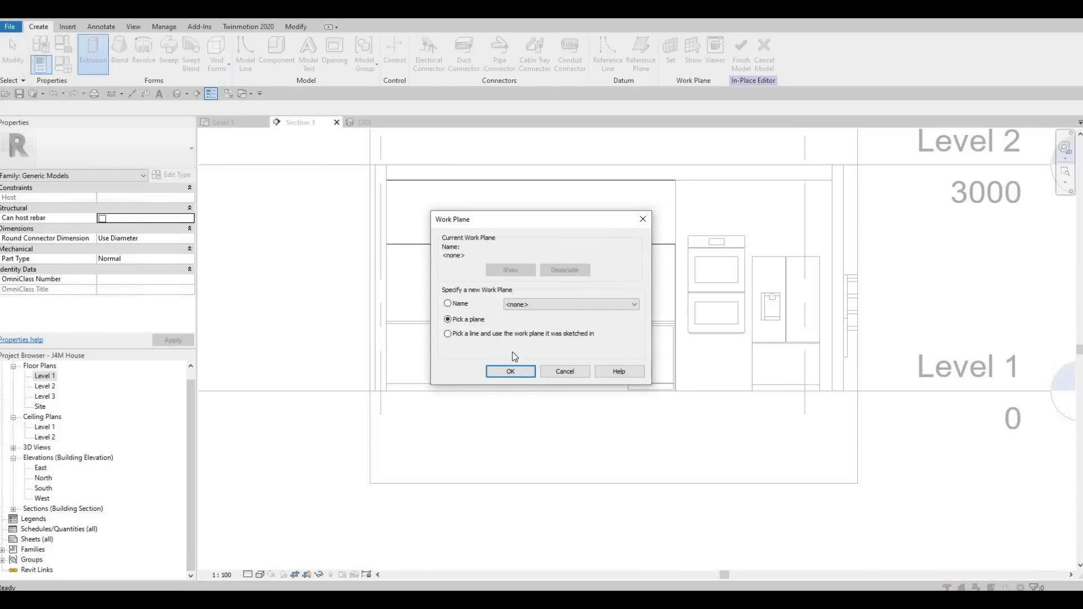
pyautogui.press('Return')
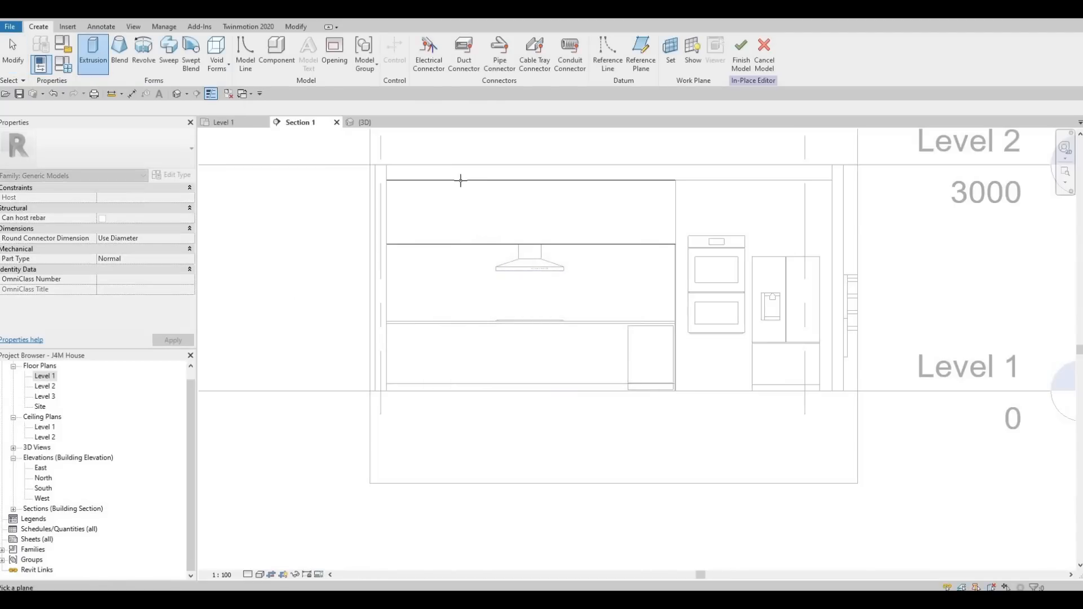
pyautogui.click(395, 232)
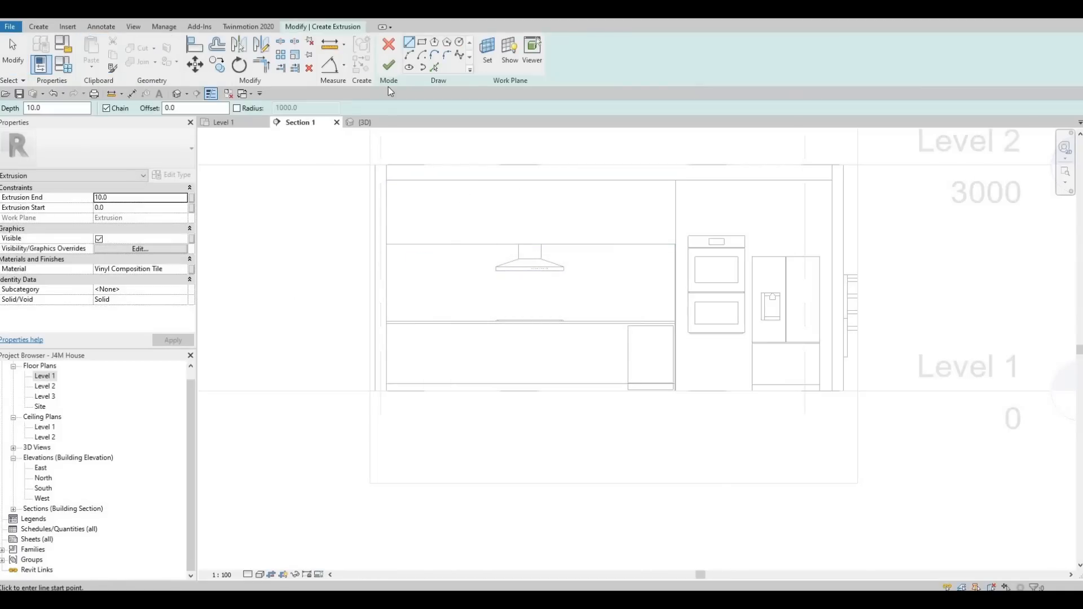
pyautogui.click(423, 43)
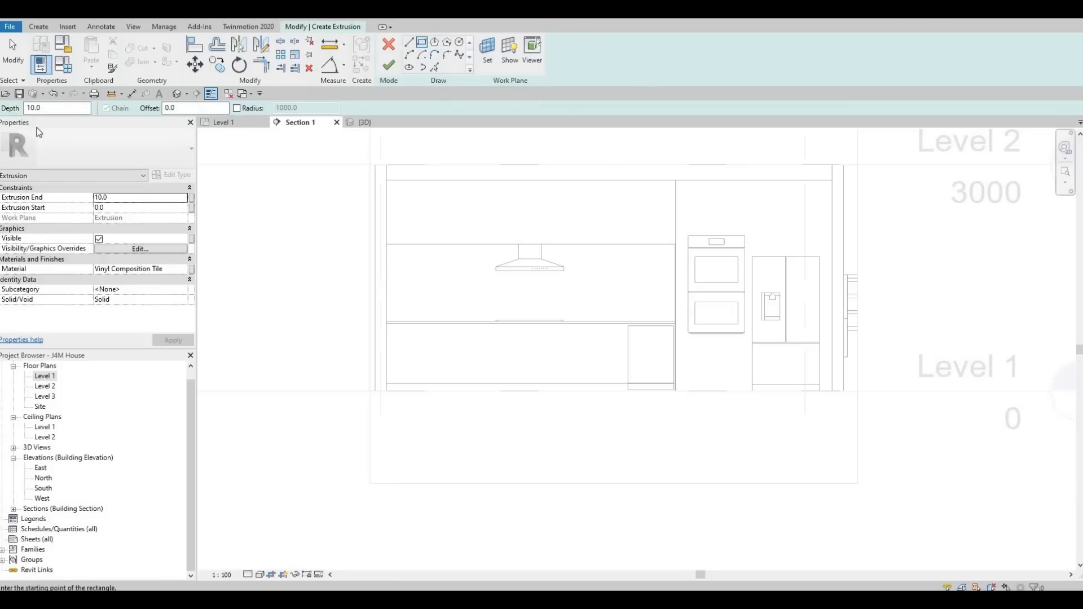
pyautogui.write('10')
pyautogui.press('Return')
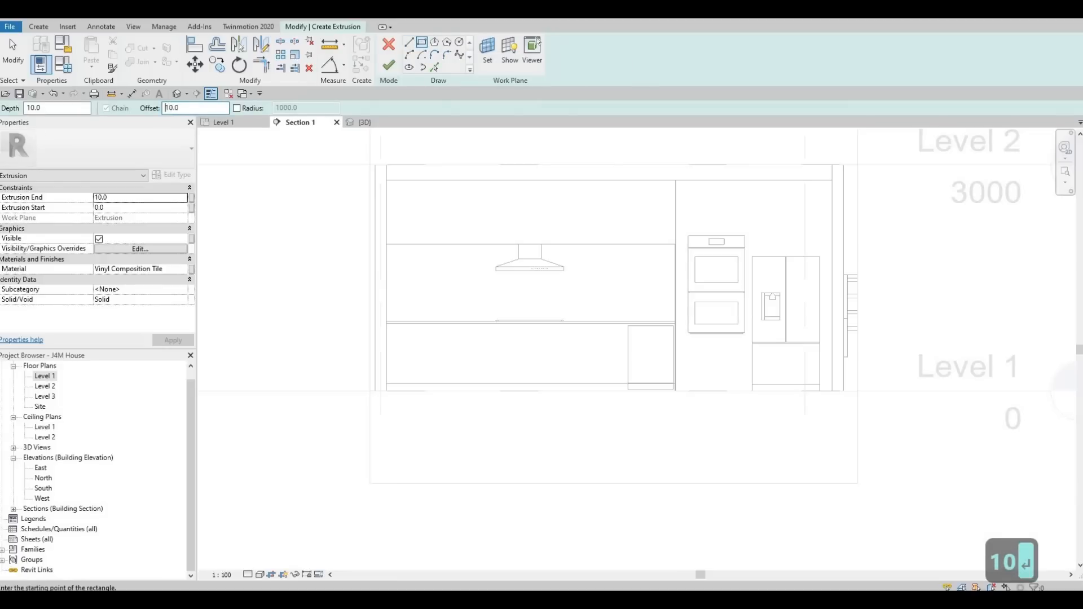
# Sketch a rectangle around the upper cabinet block, flipping the offset direction inward.
pyautogui.scroll(1, 385, 183)
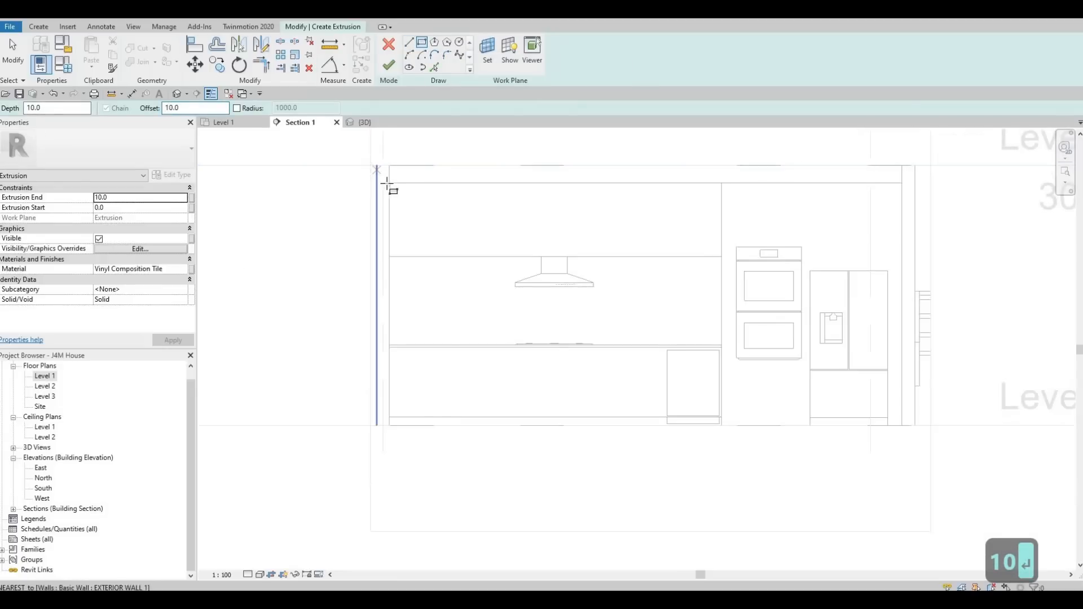
pyautogui.click(389, 182)
pyautogui.click(610, 261)
pyautogui.scroll(5, 406, 174)
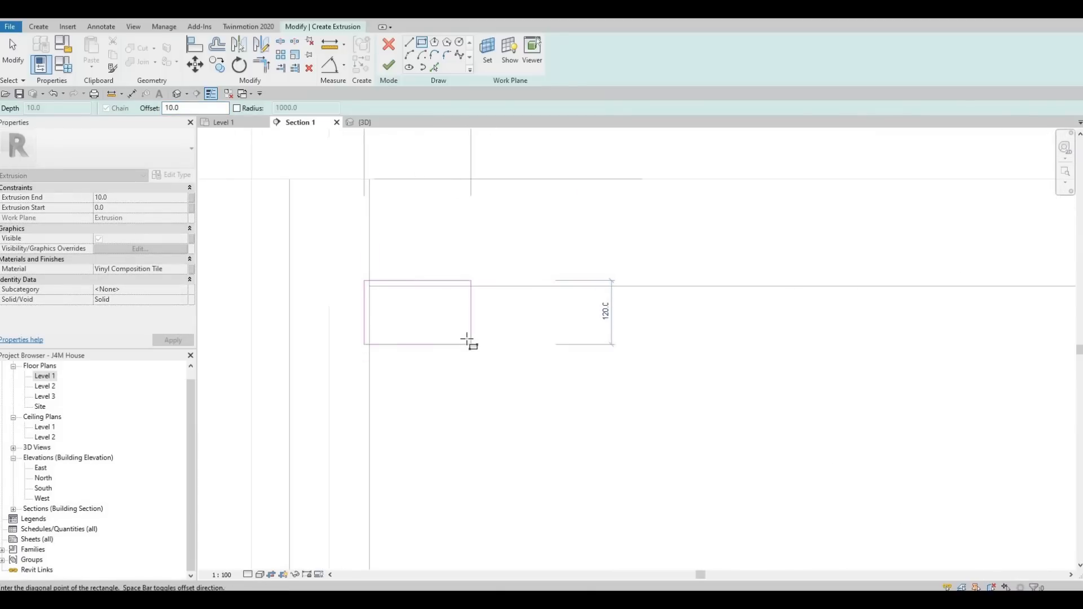
pyautogui.press('space')
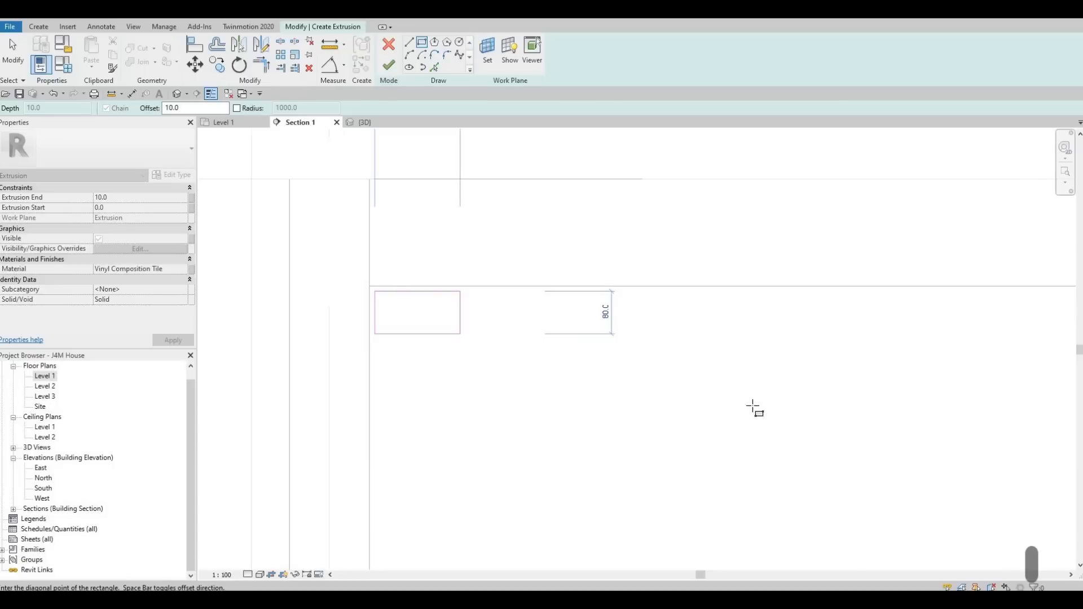
pyautogui.scroll(6, 941, 445)
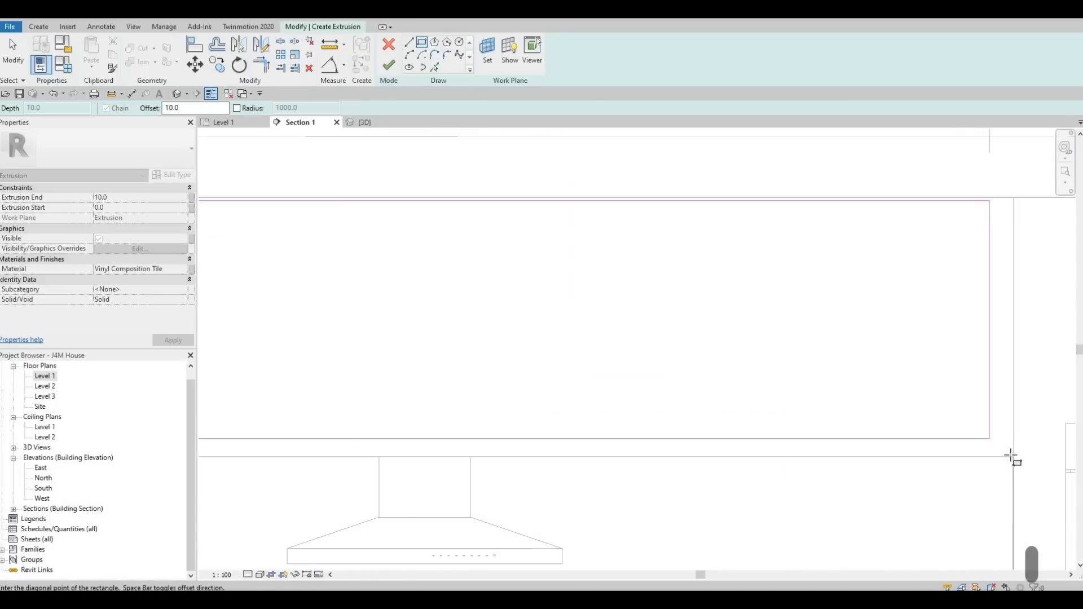
pyautogui.click(1000, 449)
pyautogui.scroll(-3, 612, 382)
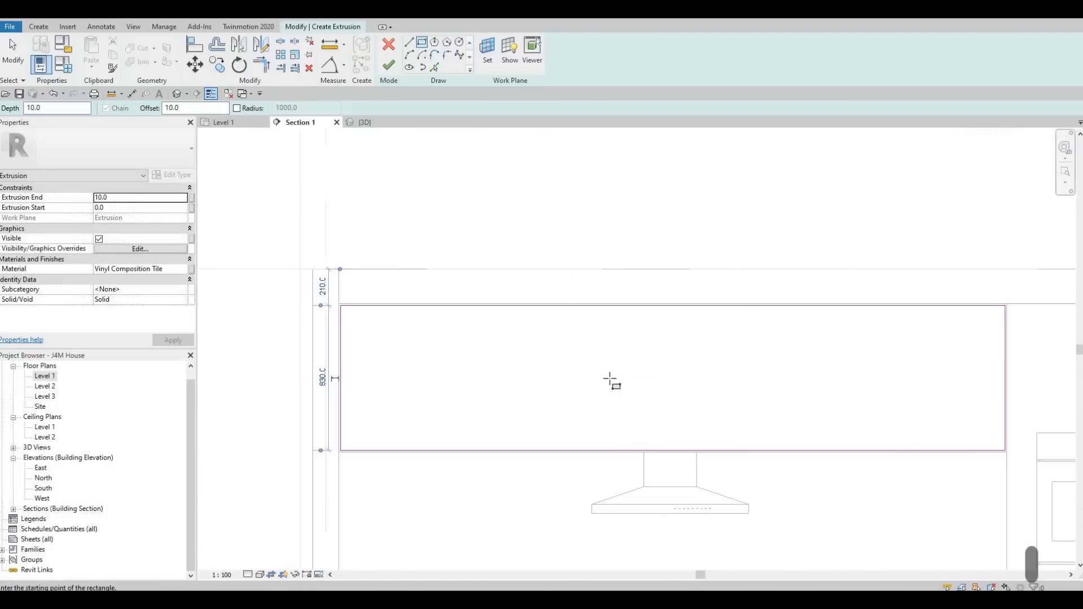
pyautogui.press('Escape')
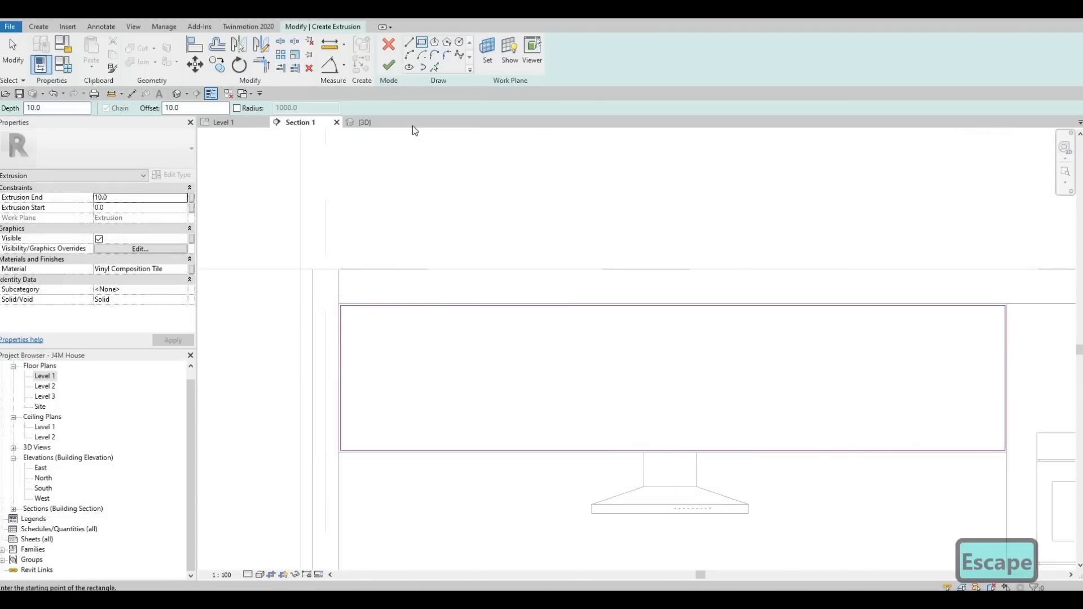
# Draw a vertical line from the midpoint of the rectangle's bottom edge up to its top edge.
pyautogui.click(410, 43)
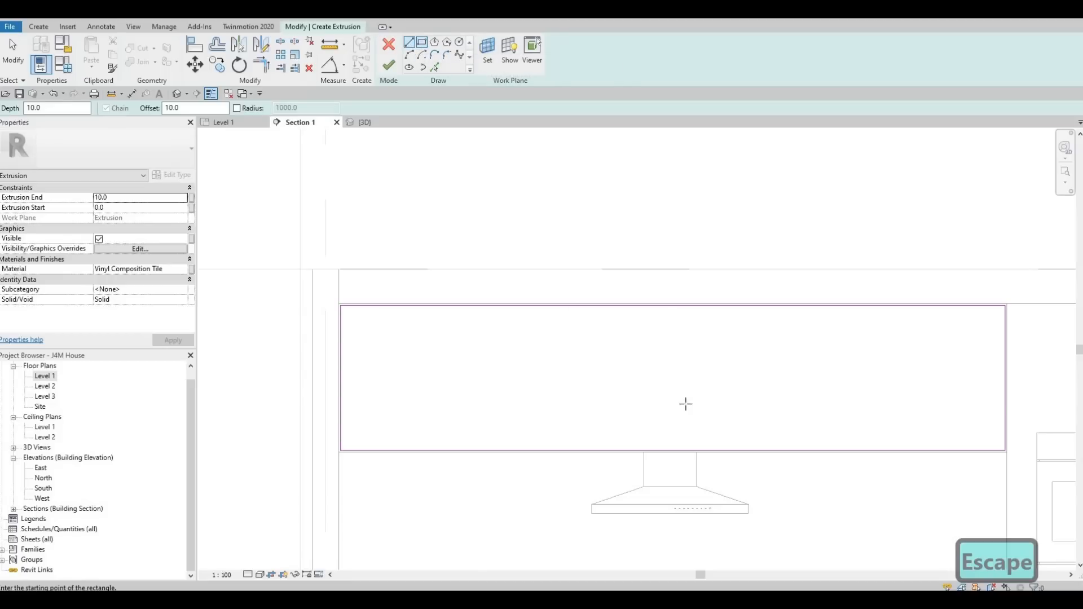
pyautogui.click(671, 450)
pyautogui.scroll(2, 671, 450)
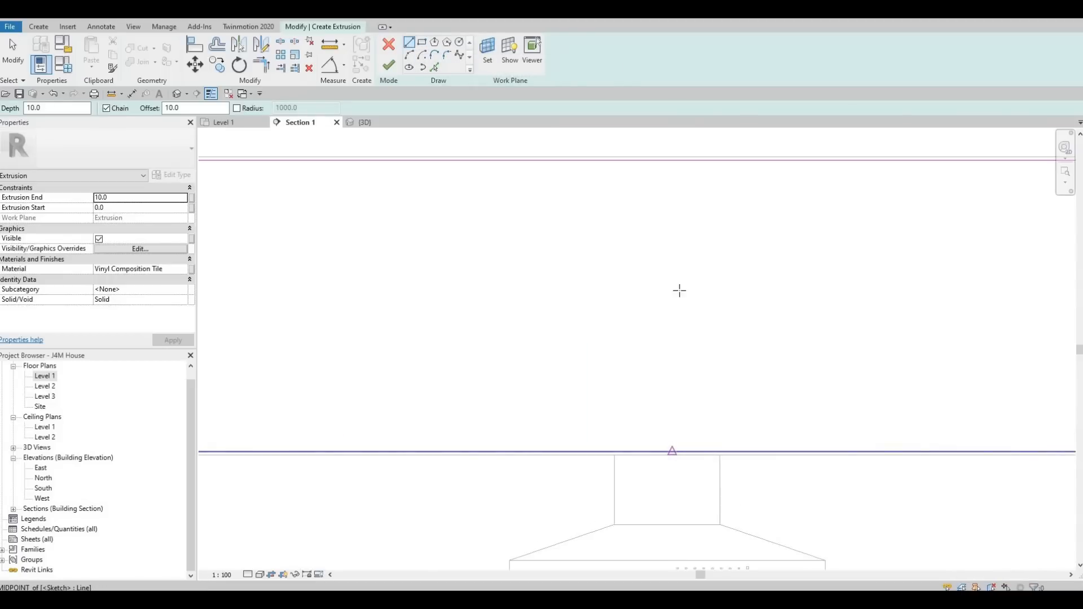
pyautogui.click(672, 161)
pyautogui.scroll(2, 672, 163)
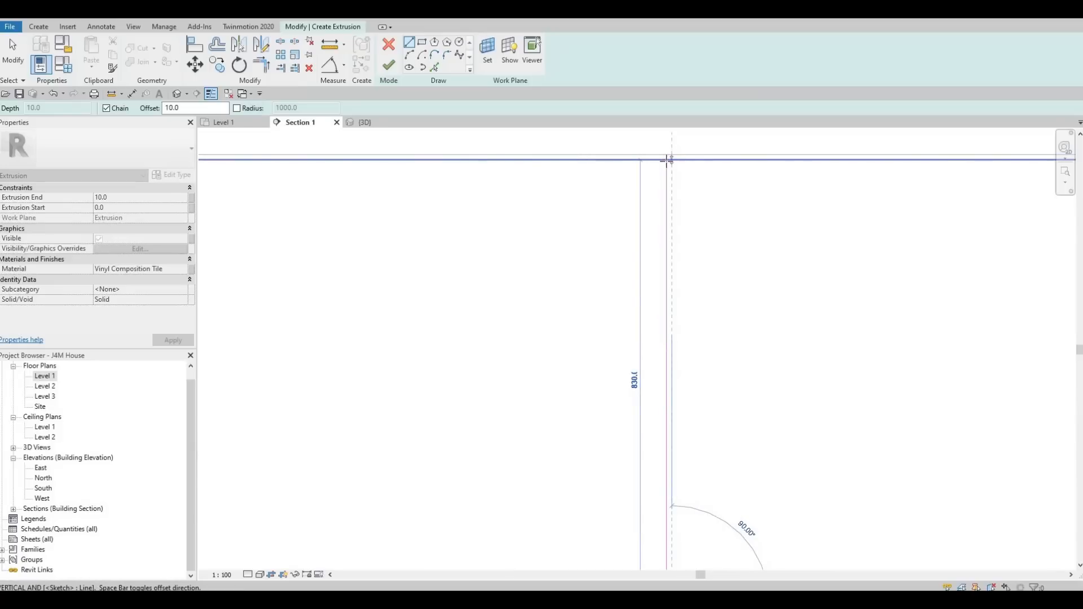
pyautogui.scroll(-1, 668, 161)
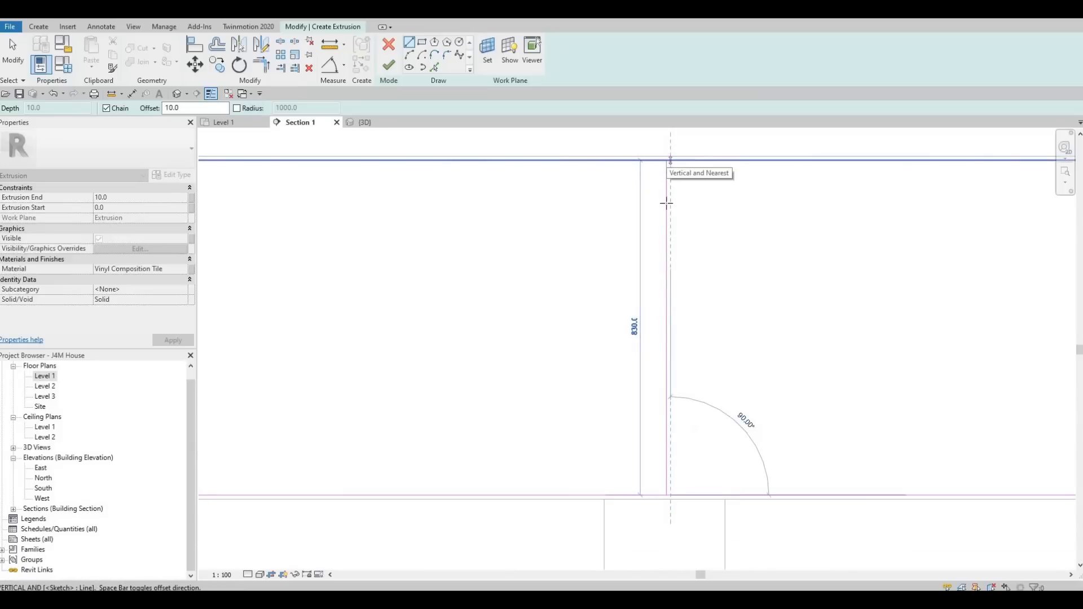
pyautogui.click(667, 161)
pyautogui.press('Escape')
pyautogui.click(672, 161)
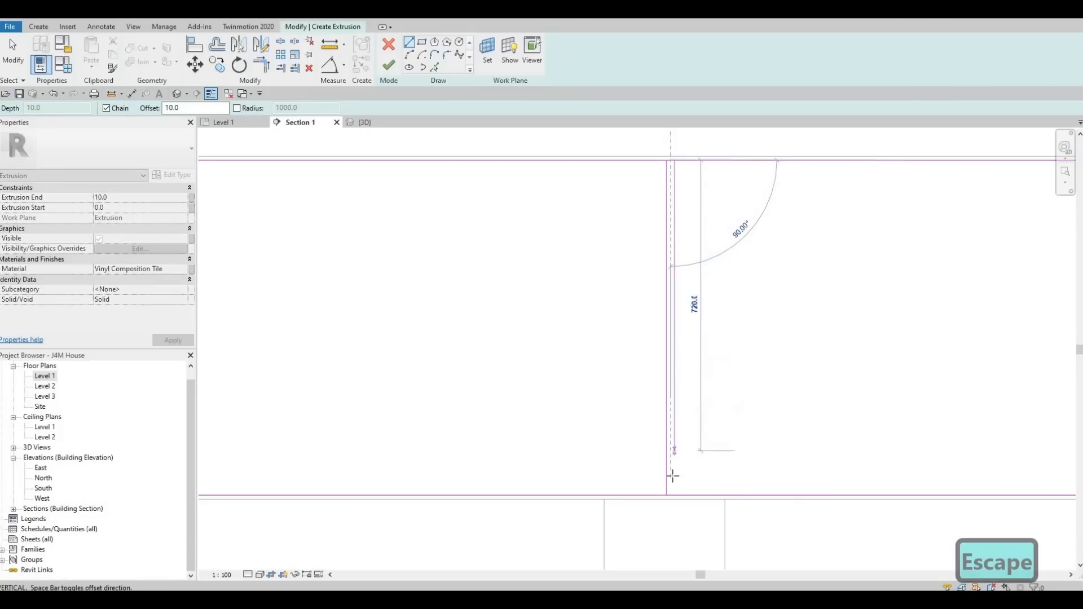
pyautogui.press('Escape')
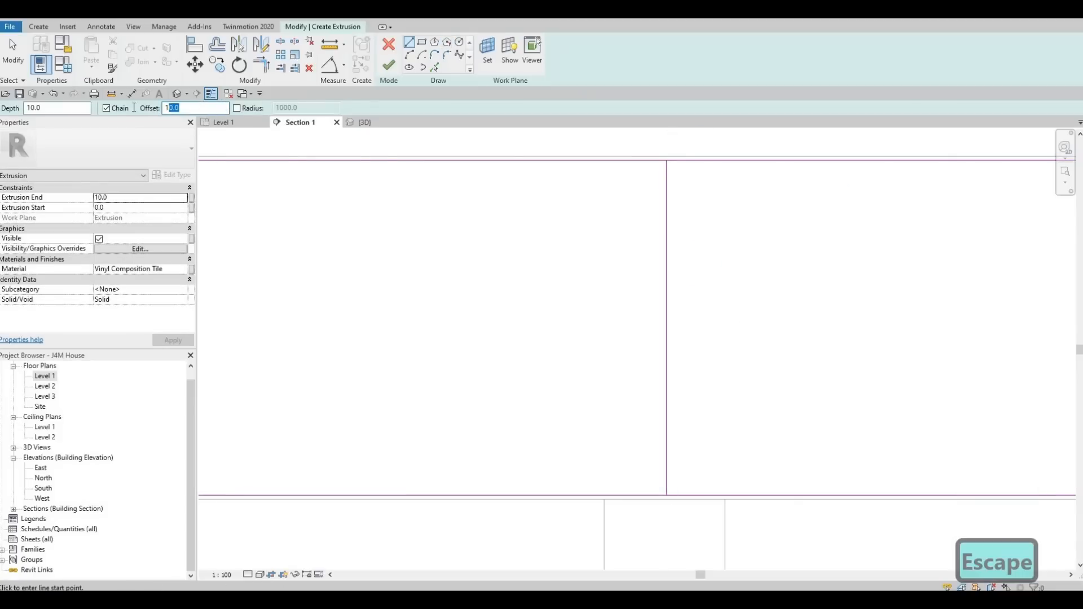
# Use Pick Lines with a 10 offset on the vertical divider to add a parallel line.
pyautogui.press('BackSpace')
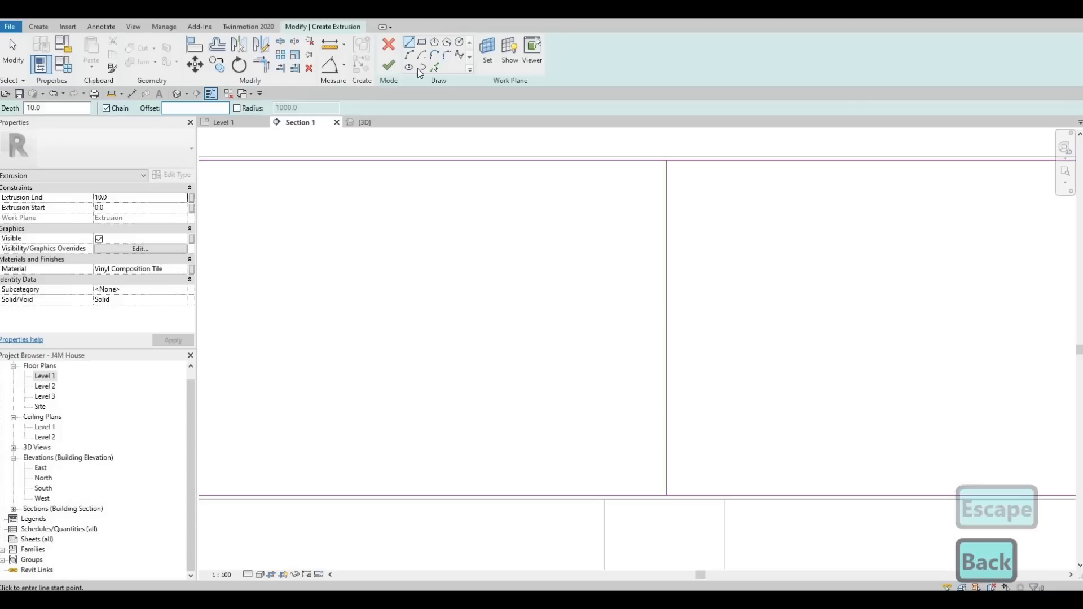
pyautogui.click(410, 47)
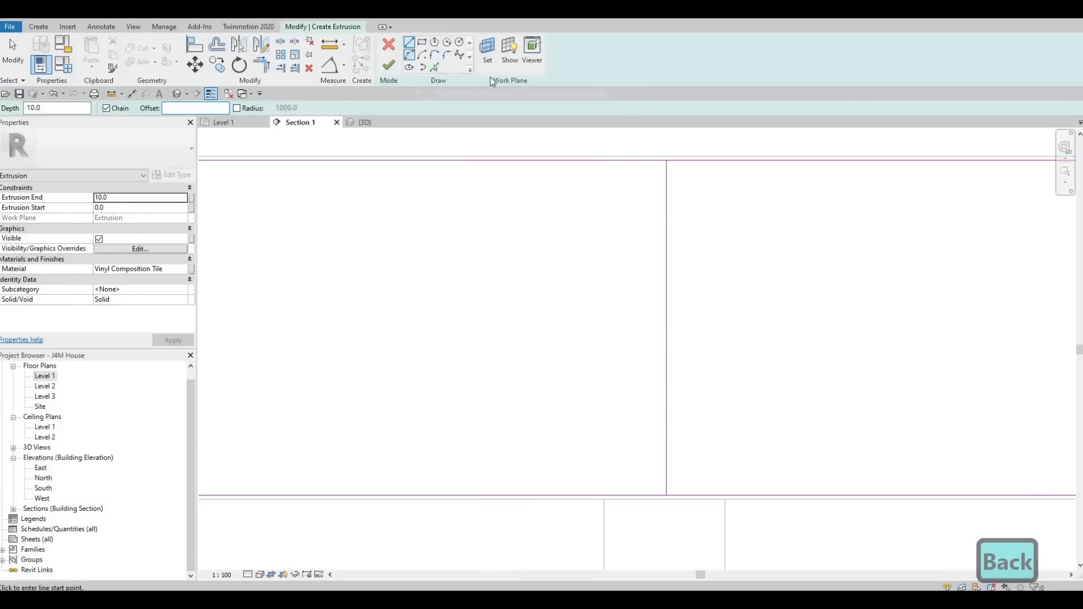
pyautogui.click(669, 225)
pyautogui.scroll(-2, 674, 226)
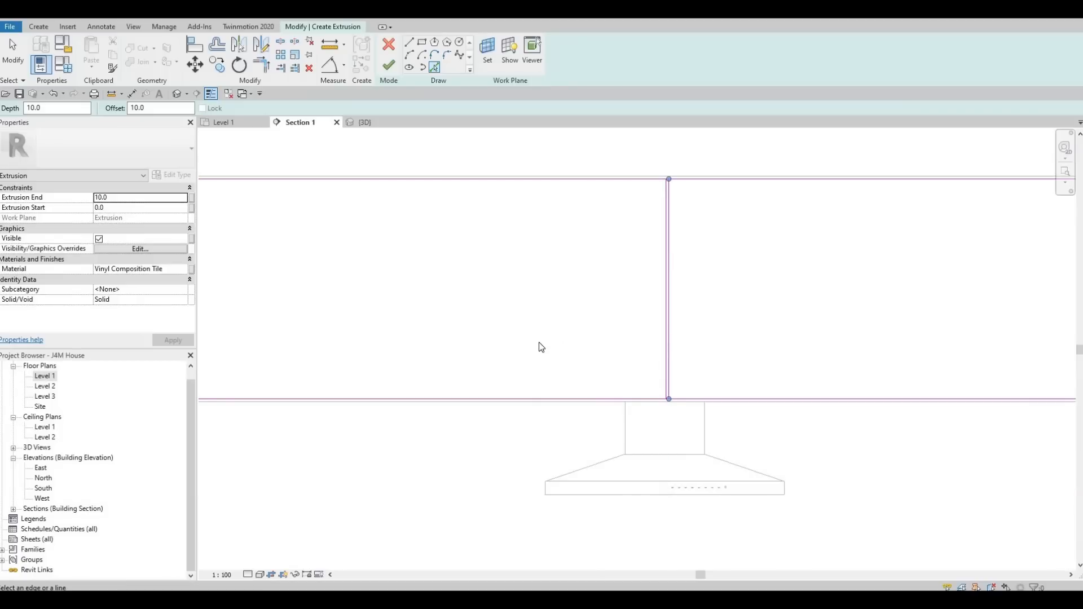
pyautogui.press('Escape')
pyautogui.press('Escape')
pyautogui.scroll(-1, 597, 338)
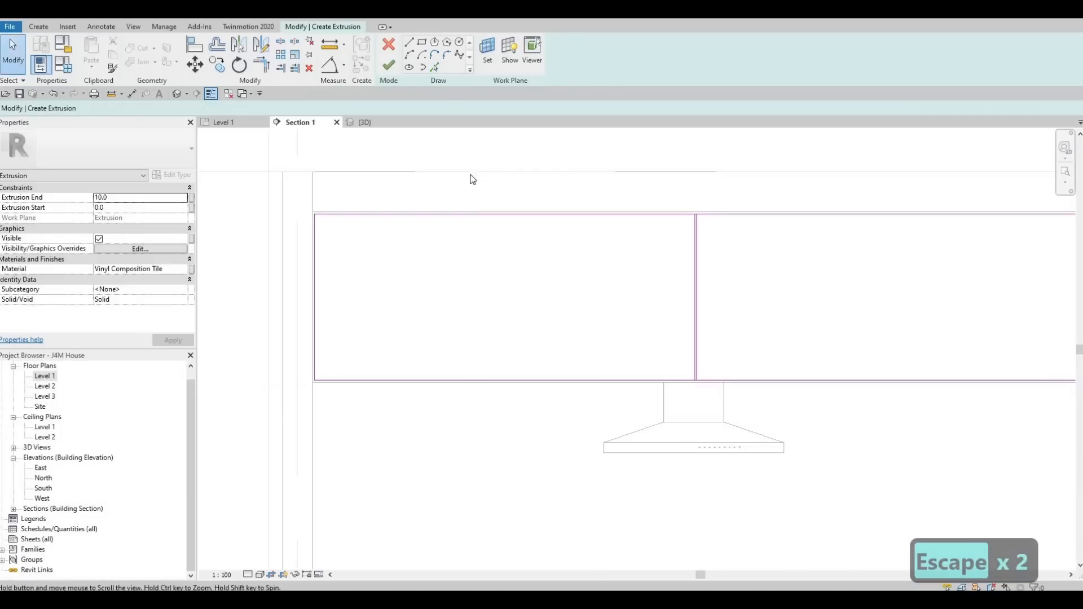
# Draw another vertical divider line from the rectangle's top edge down to its bottom edge, left of the first.
pyautogui.click(409, 42)
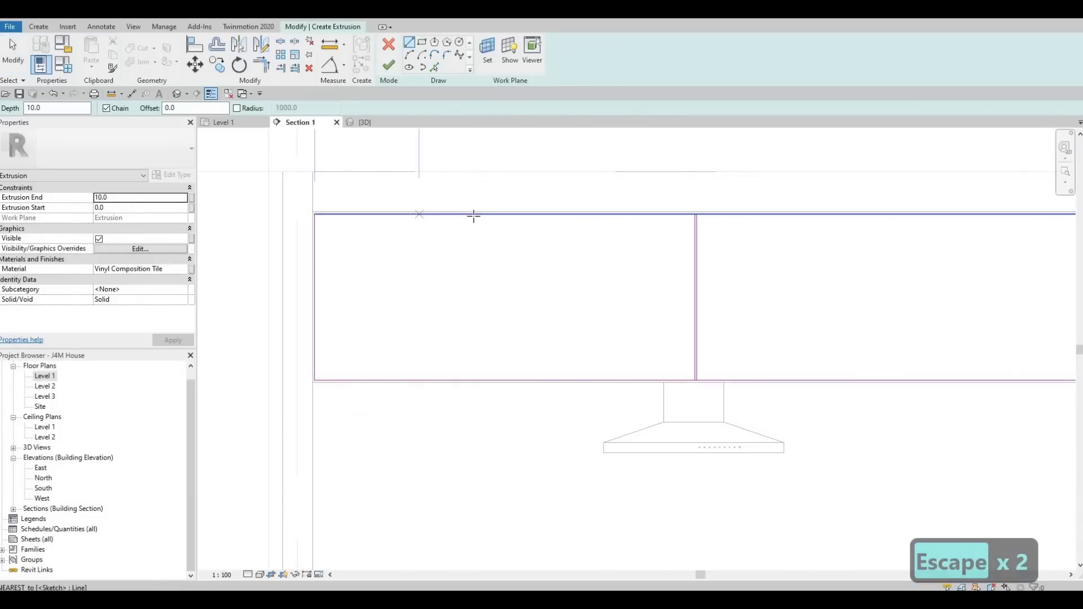
pyautogui.click(606, 215)
pyautogui.click(606, 379)
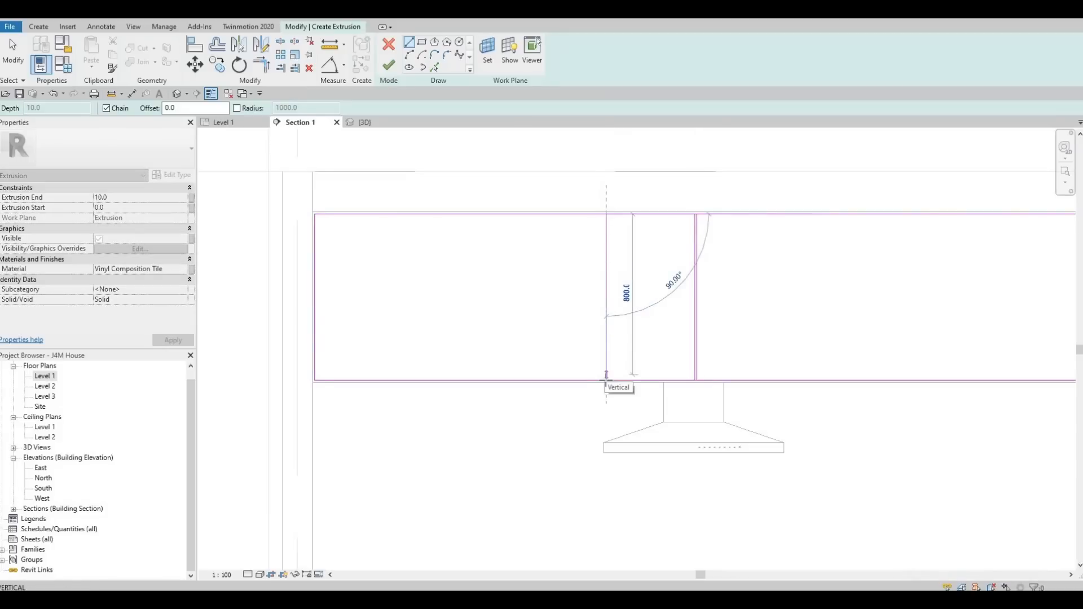
pyautogui.press('Escape')
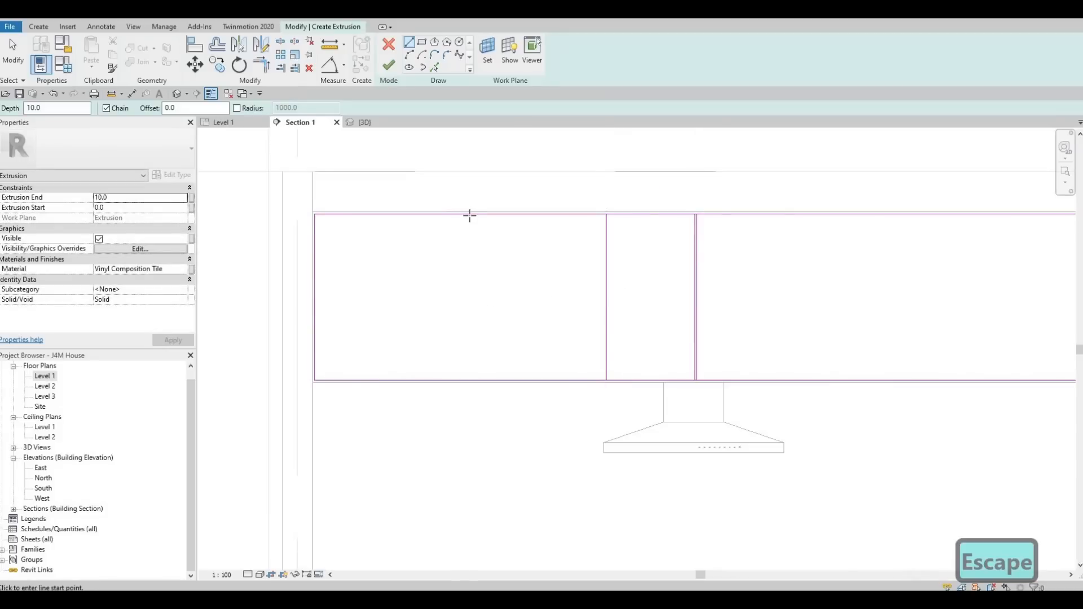
# Draw a third vertical divider line from the rectangle's top edge to its bottom edge, further left.
pyautogui.click(470, 214)
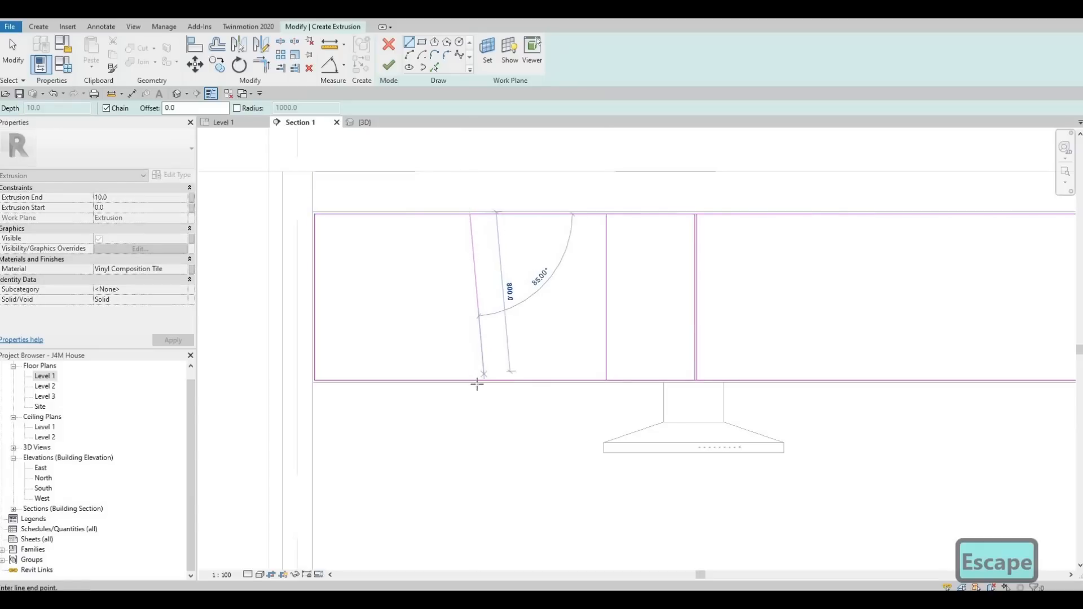
pyautogui.press('Escape')
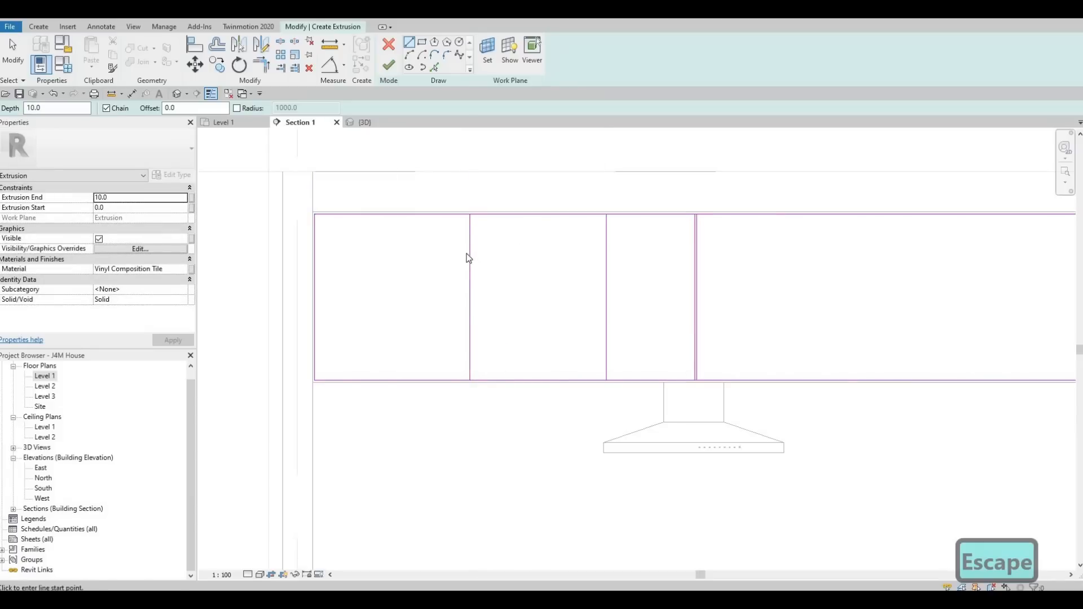
pyautogui.press('Escape')
pyautogui.press('Escape')
# Nudge the two left divider lines leftward together.
pyautogui.keyDown('ctrl'); pyautogui.click(607, 253); pyautogui.keyUp('ctrl')
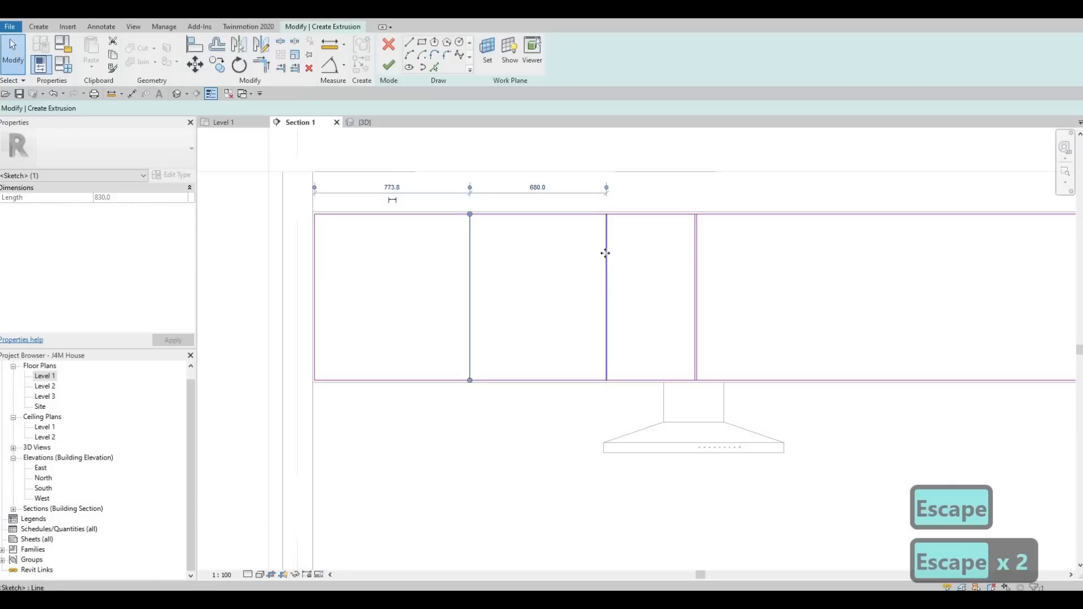
pyautogui.press('Left')
pyautogui.press('Left')
pyautogui.press('Left')
pyautogui.press('Left')
pyautogui.press('Left')
pyautogui.press('Left')
pyautogui.press('Left')
pyautogui.press('Left')
pyautogui.press('Left')
pyautogui.press('Left')
pyautogui.press('Left')
pyautogui.press('Left')
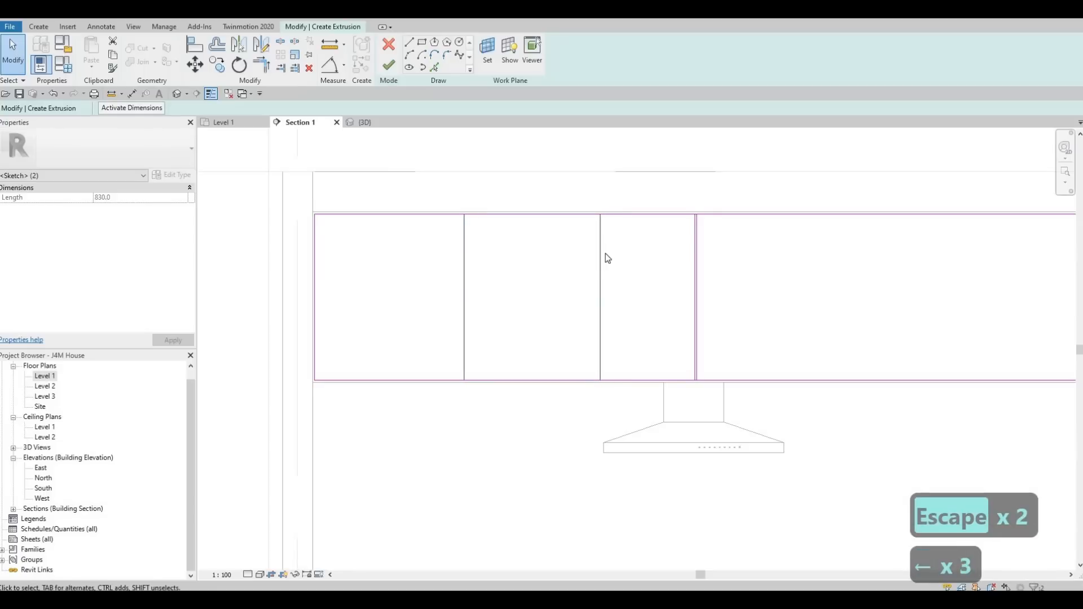
pyautogui.press('Left')
pyautogui.press('Left')
pyautogui.press('Left')
pyautogui.press('Left')
pyautogui.press('Left')
pyautogui.press('Left')
pyautogui.press('Left')
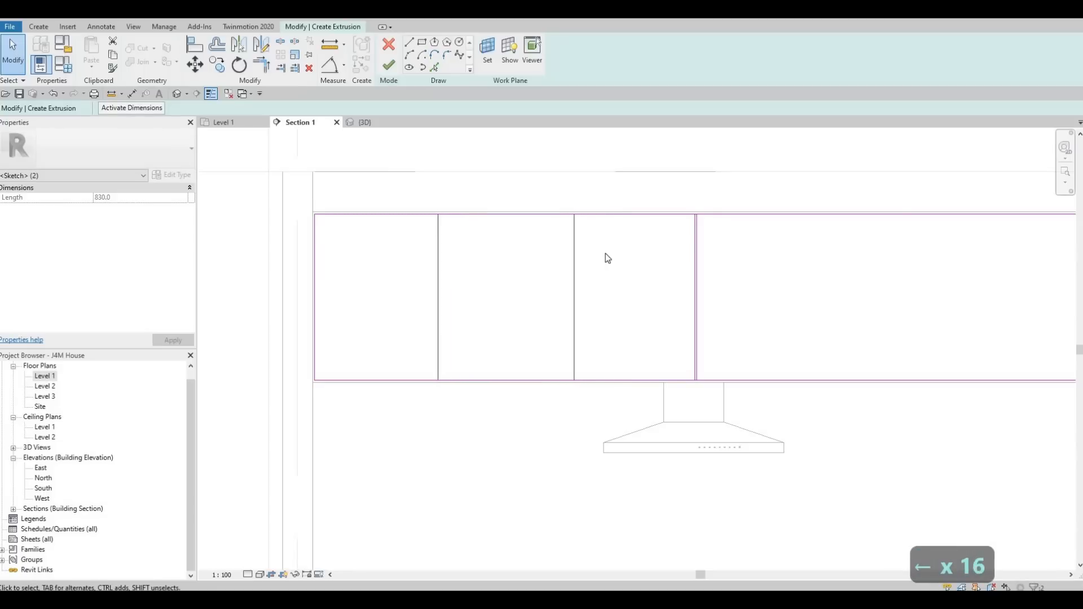
pyautogui.press('Left')
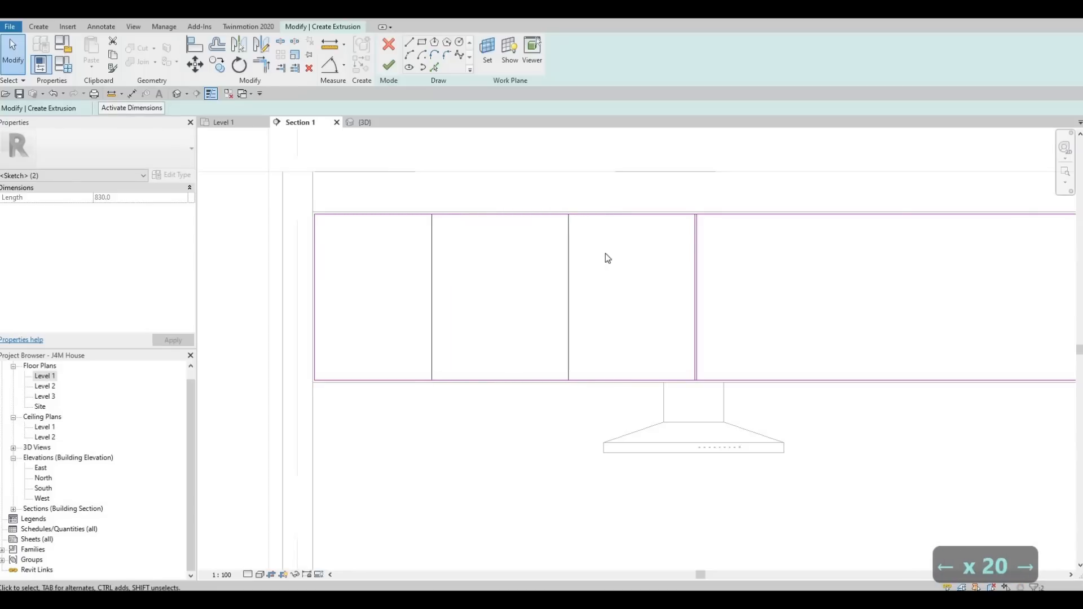
pyautogui.press('Escape')
pyautogui.press('Escape')
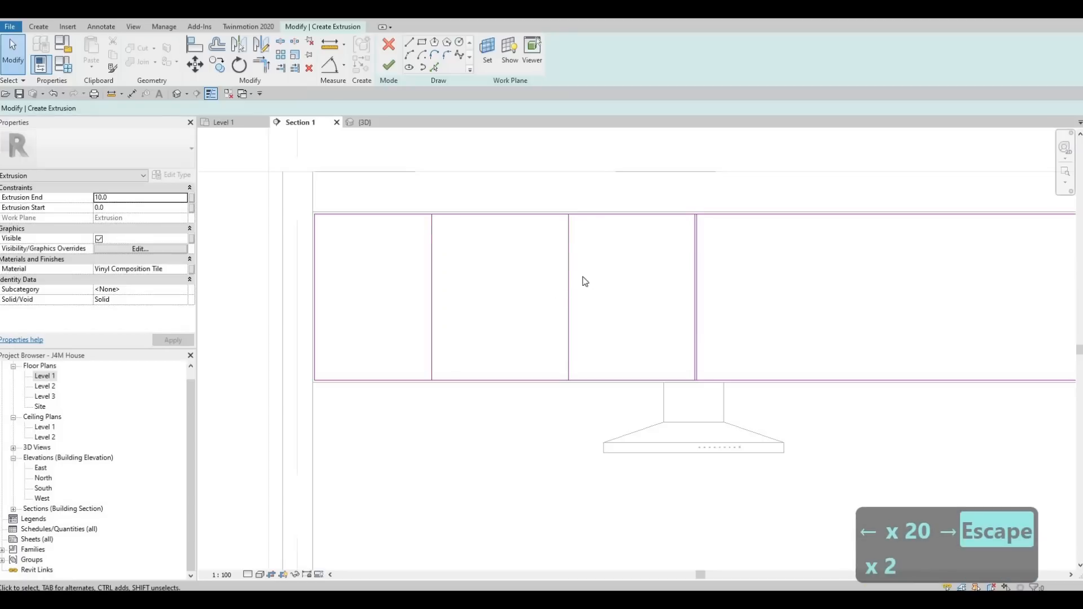
# Set the leftmost divider's distance from the rectangle's left edge to 600.
pyautogui.click(433, 269)
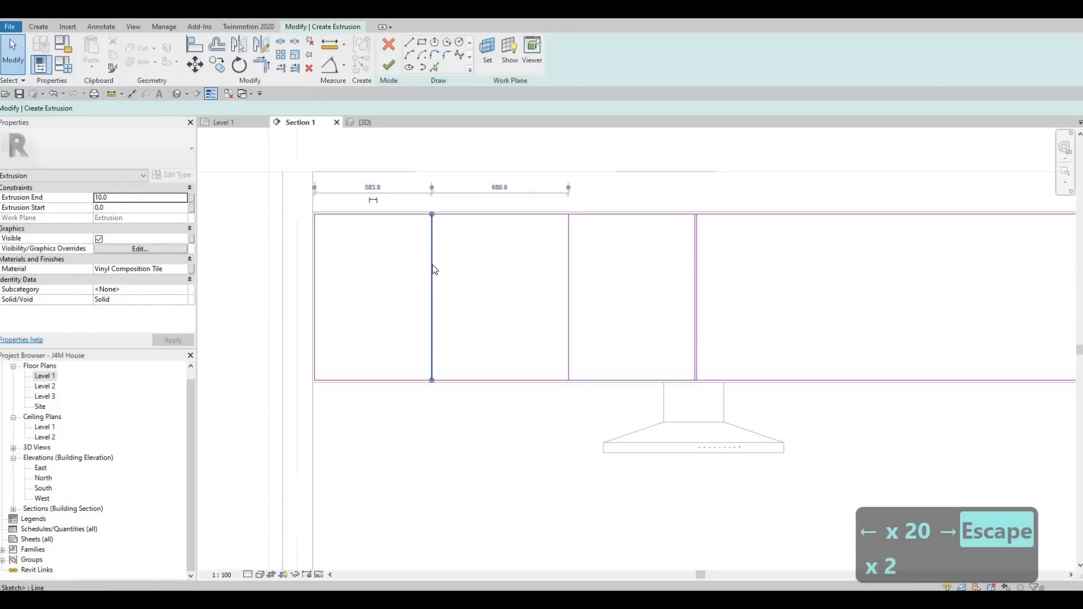
pyautogui.press('Right')
pyautogui.press('Right')
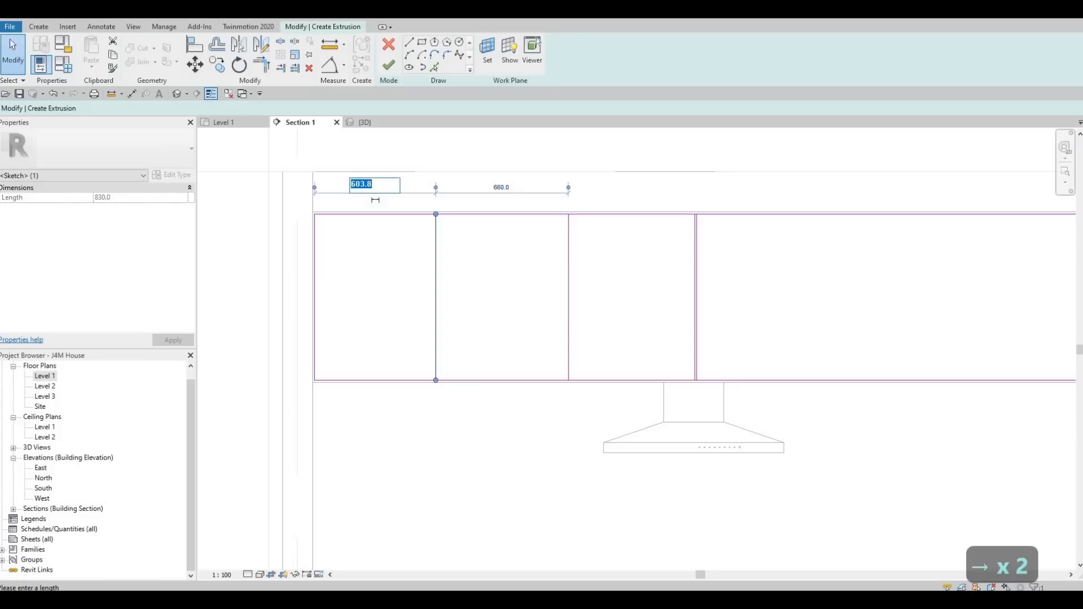
pyautogui.write('600')
pyautogui.press('Return')
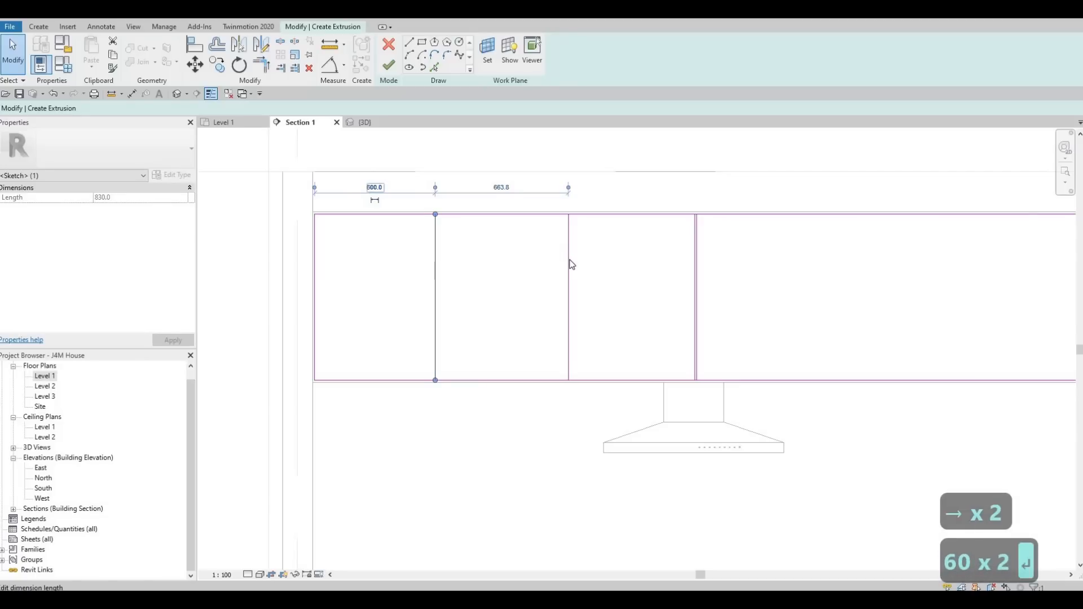
pyautogui.press('Escape')
pyautogui.press('Escape')
# Set the leftmost divider's distance from the rectangle's left edge to 630.
pyautogui.click(568, 255)
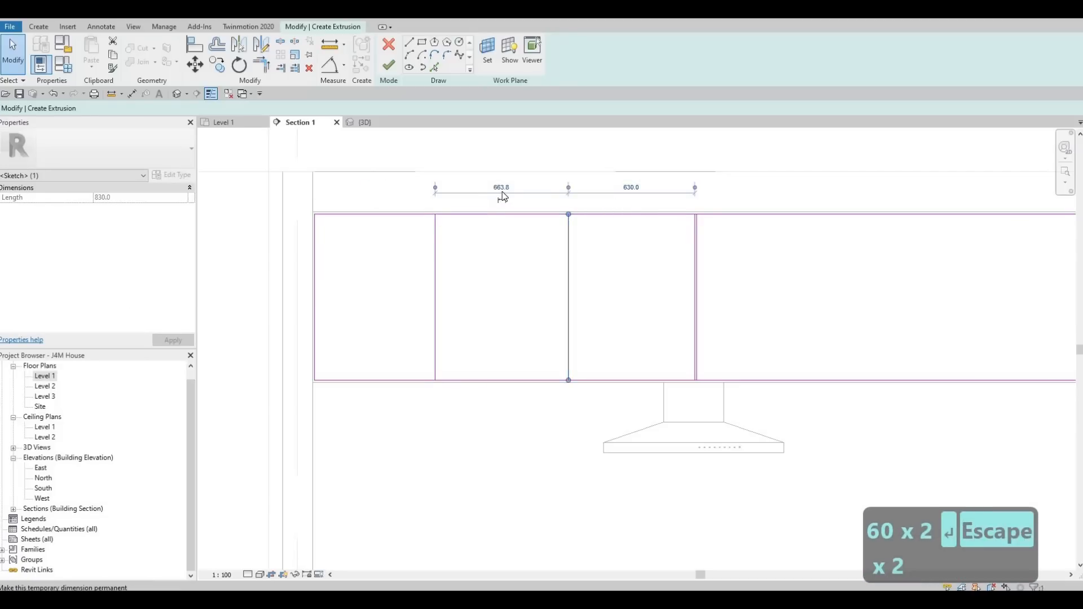
pyautogui.click(435, 237)
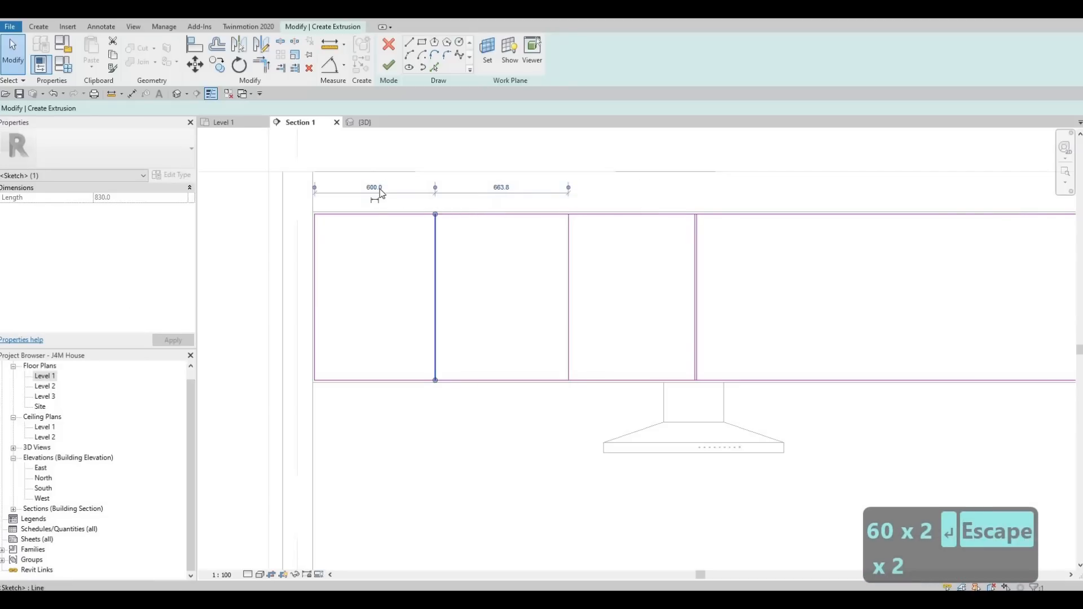
pyautogui.write('360')
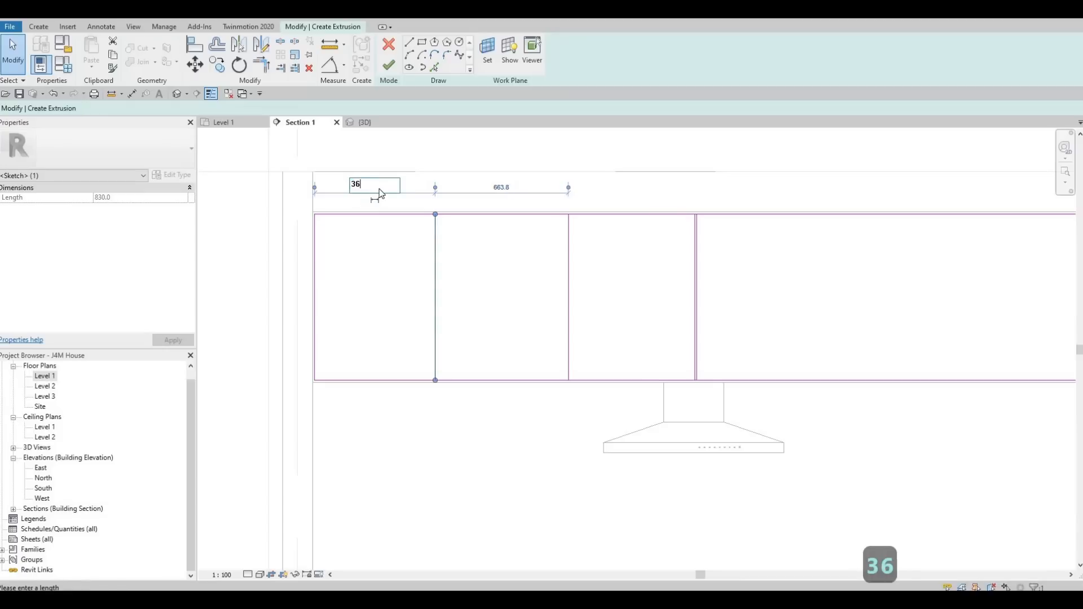
pyautogui.press('Return')
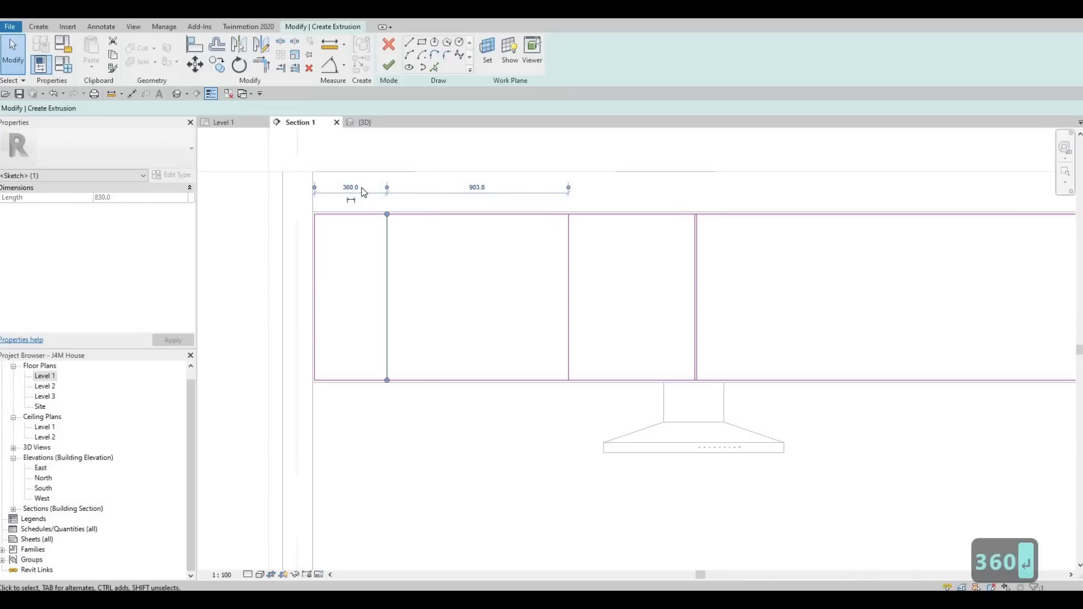
pyautogui.write('630')
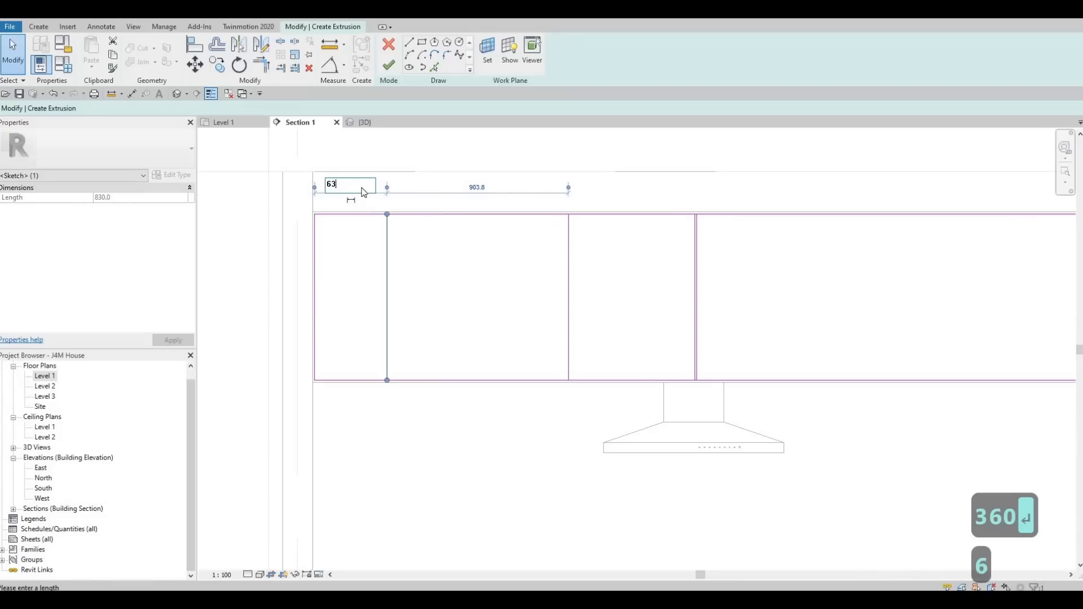
pyautogui.press('Return')
pyautogui.press('Escape')
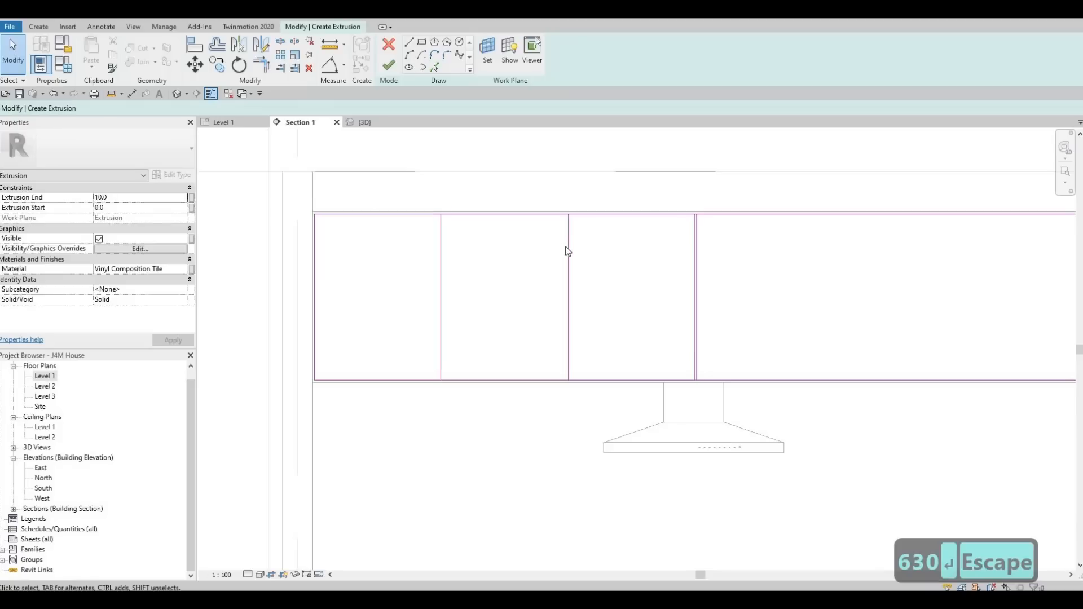
# Mirror the two left dividers about the central divider line, keeping copies, to create matching dividers on the right.
pyautogui.click(568, 251)
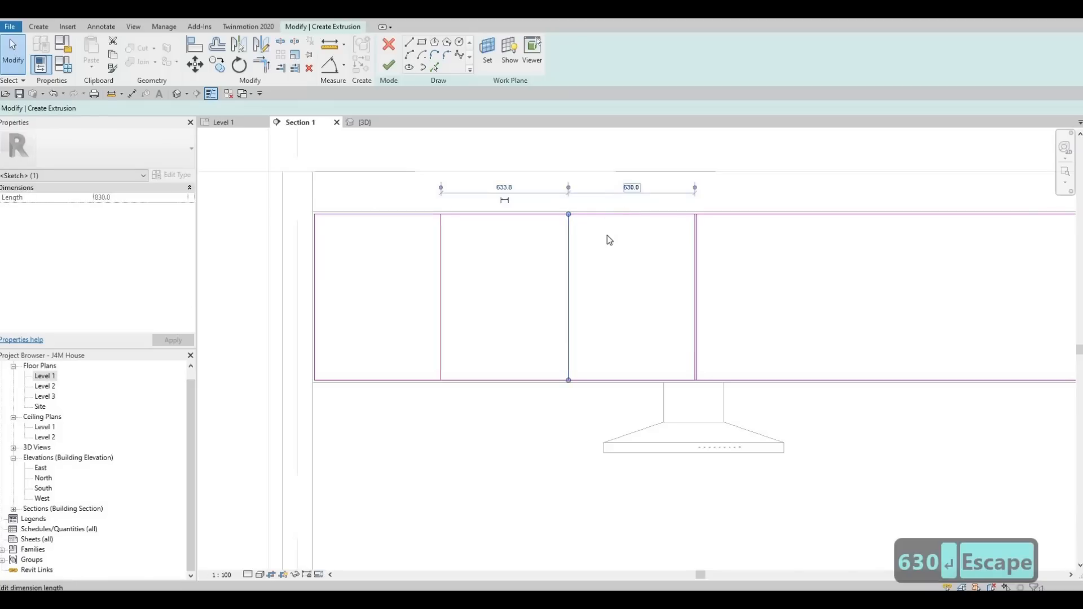
pyautogui.press('Escape')
pyautogui.press('Escape')
pyautogui.scroll(-2, 589, 259)
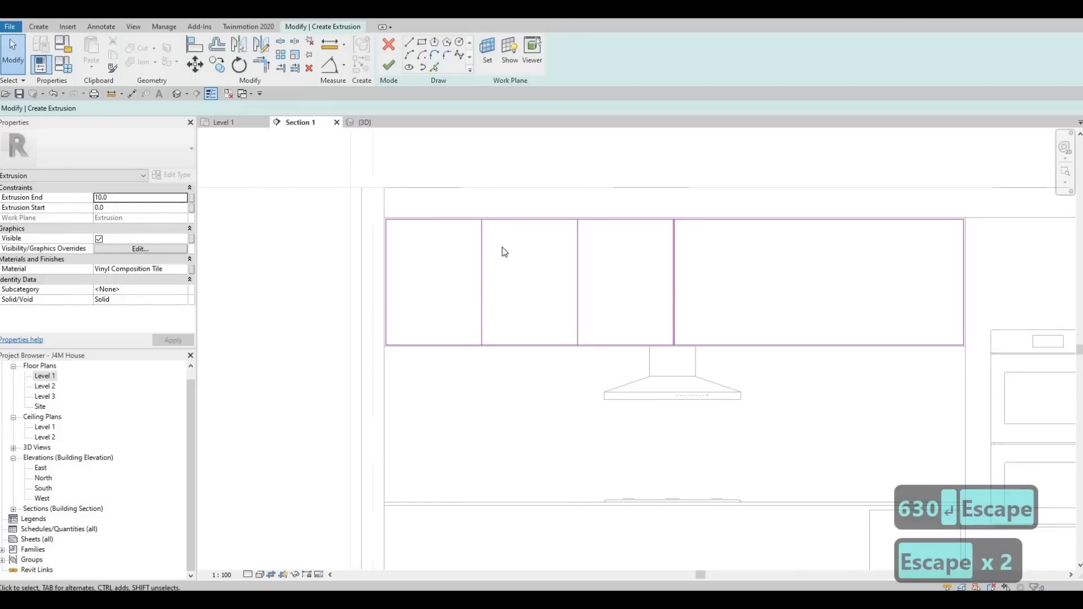
pyautogui.moveTo(467, 198); pyautogui.dragTo(590, 389)
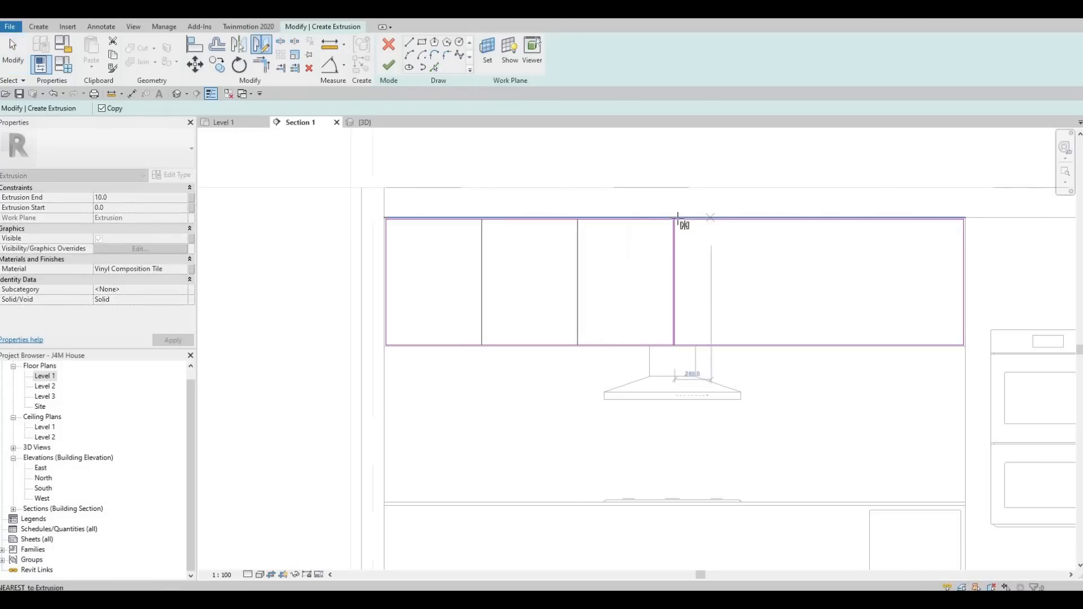
pyautogui.scroll(5, 626, 226)
pyautogui.click(621, 236)
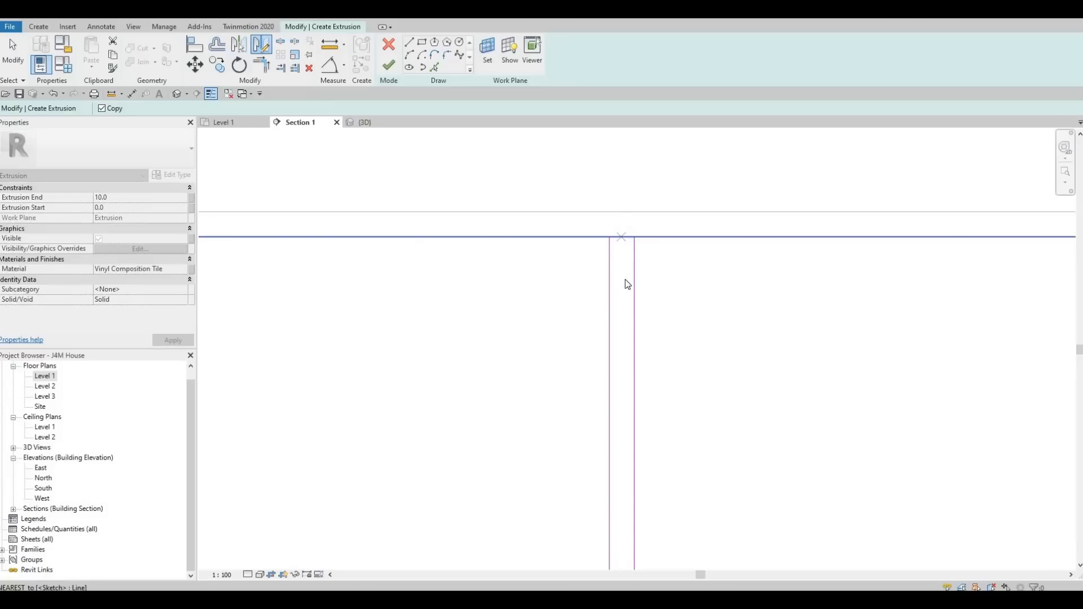
pyautogui.click(624, 278)
pyautogui.scroll(-5, 638, 276)
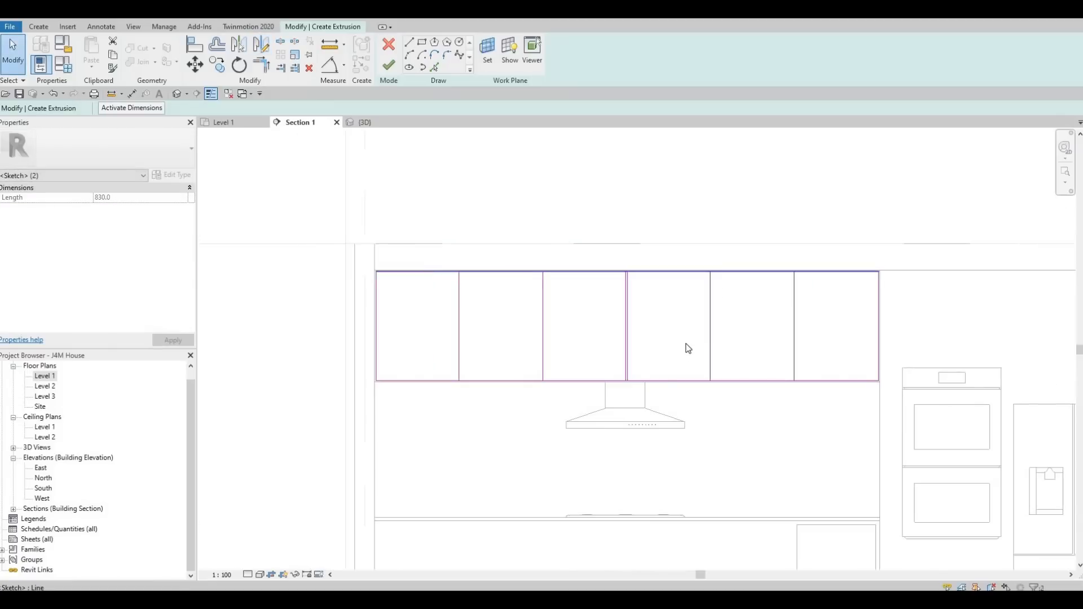
# Use Pick Lines with a 10 offset on each of the four new dividers to add parallel lines beside them.
pyautogui.press('Escape')
pyautogui.press('Escape')
pyautogui.press('Escape')
pyautogui.moveTo(401, 244); pyautogui.dragTo(416, 204, button='middle')
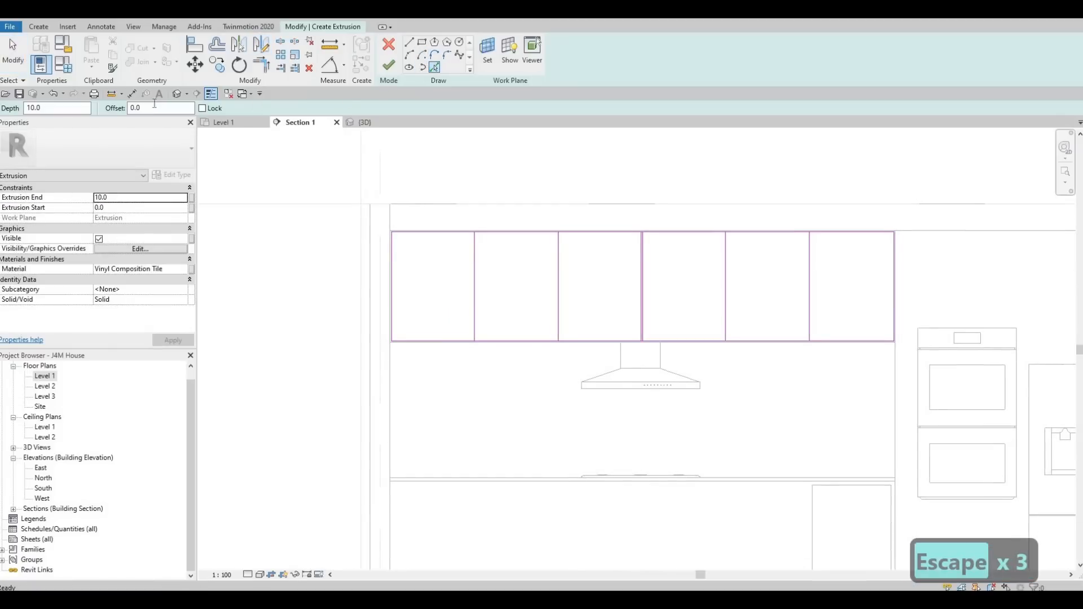
pyautogui.write('10')
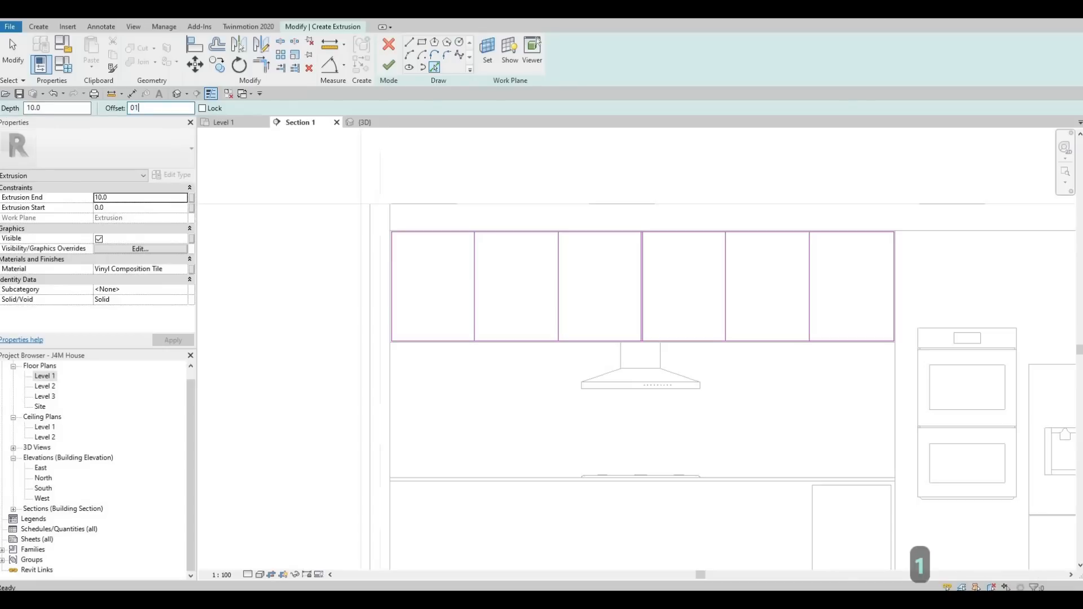
pyautogui.press('Return')
pyautogui.scroll(4, 508, 207)
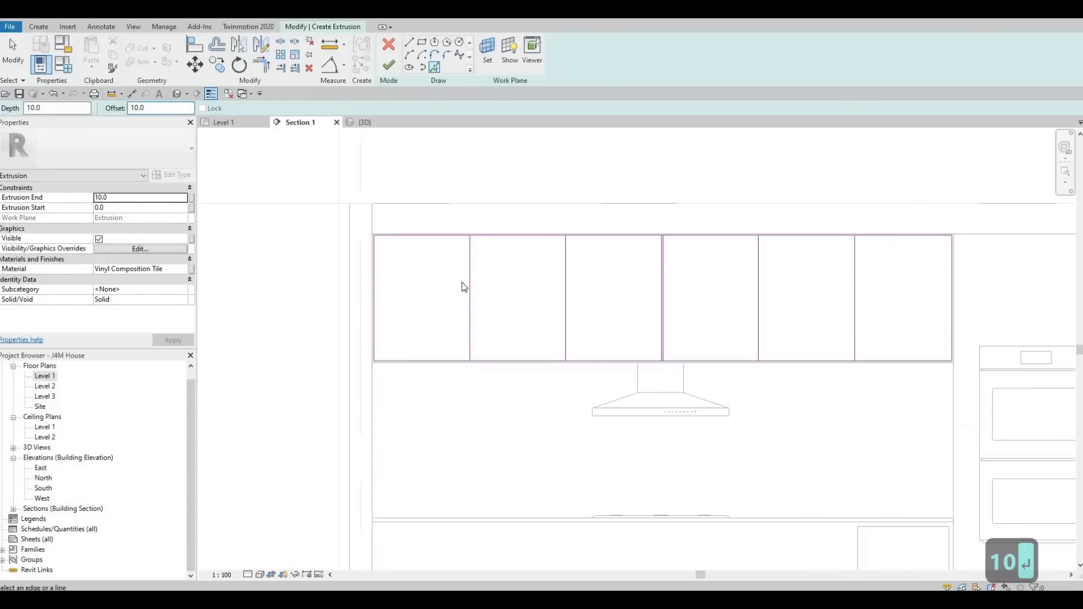
pyautogui.click(457, 286)
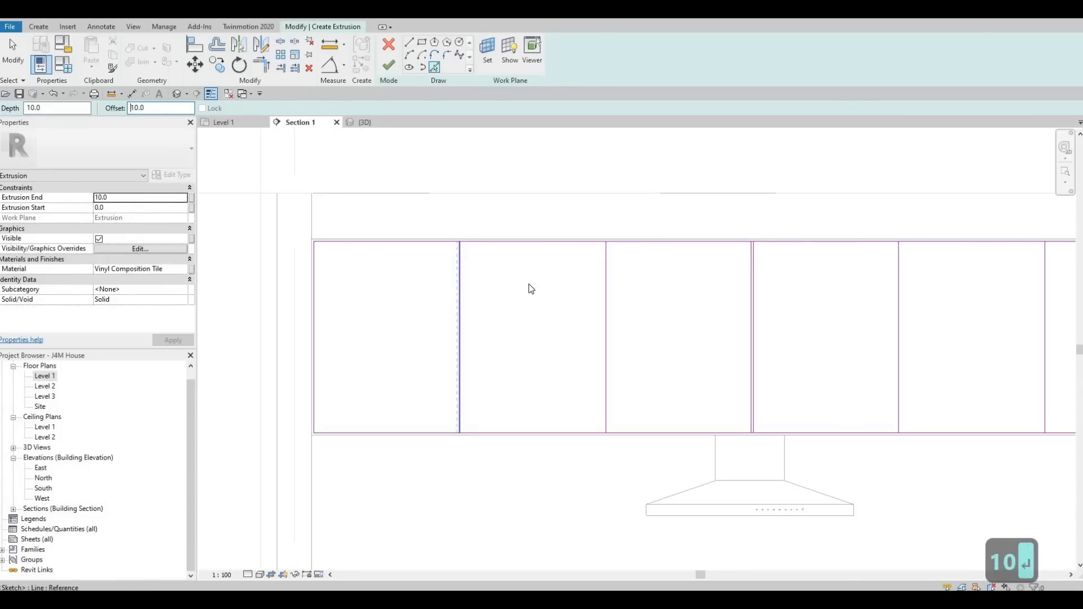
pyautogui.click(604, 286)
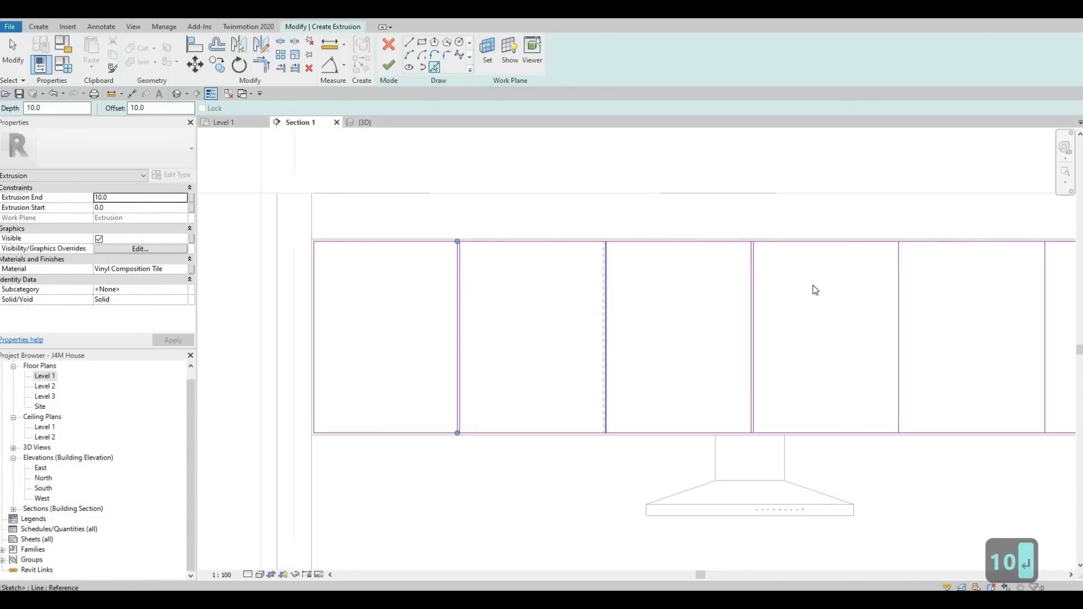
pyautogui.click(901, 302)
pyautogui.moveTo(1052, 299); pyautogui.dragTo(754, 282, button='middle')
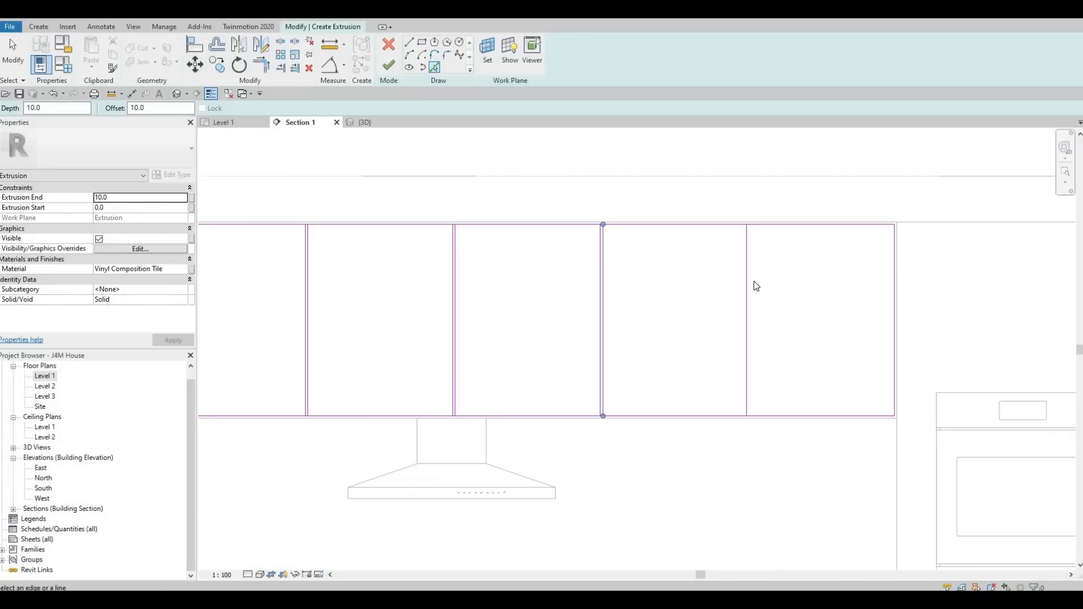
pyautogui.click(747, 287)
pyautogui.scroll(-2, 551, 303)
pyautogui.press('Escape')
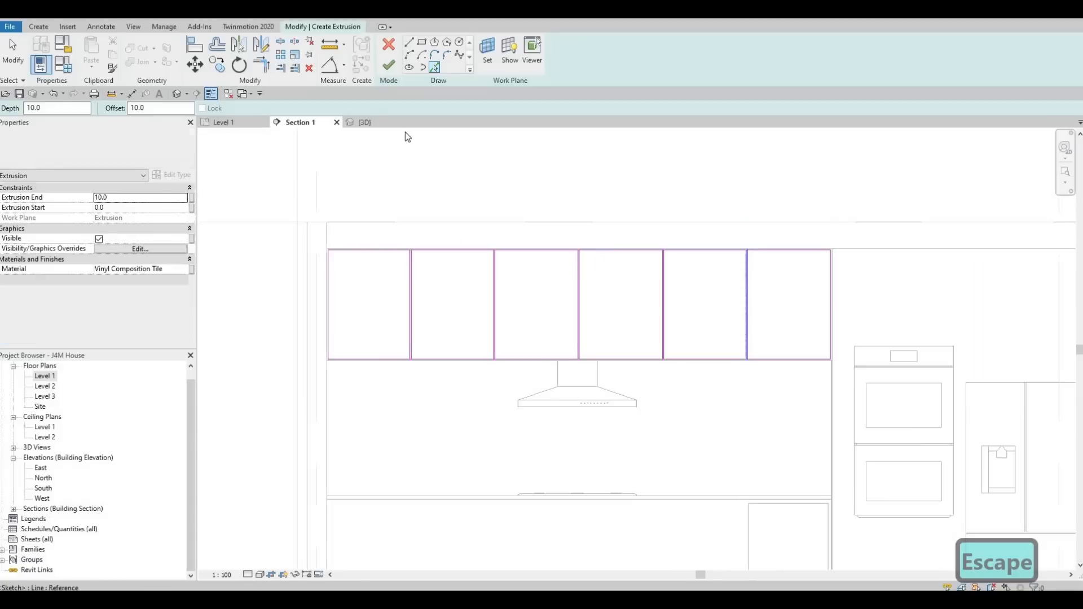
pyautogui.press('Escape')
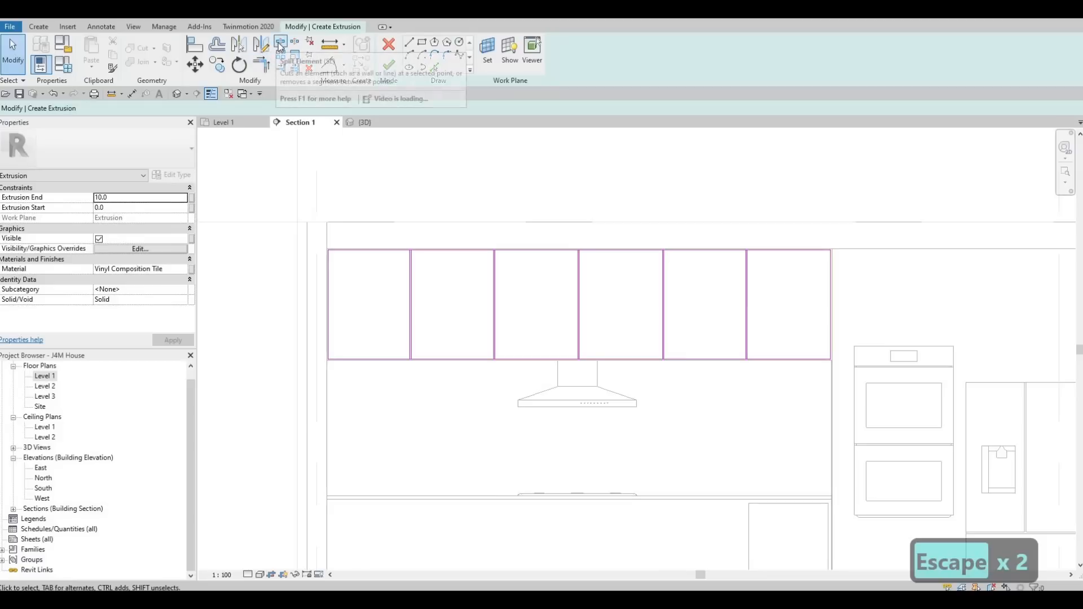
# Split the outline's top edge at each divider position with Split Element.
pyautogui.scroll(5, 409, 251)
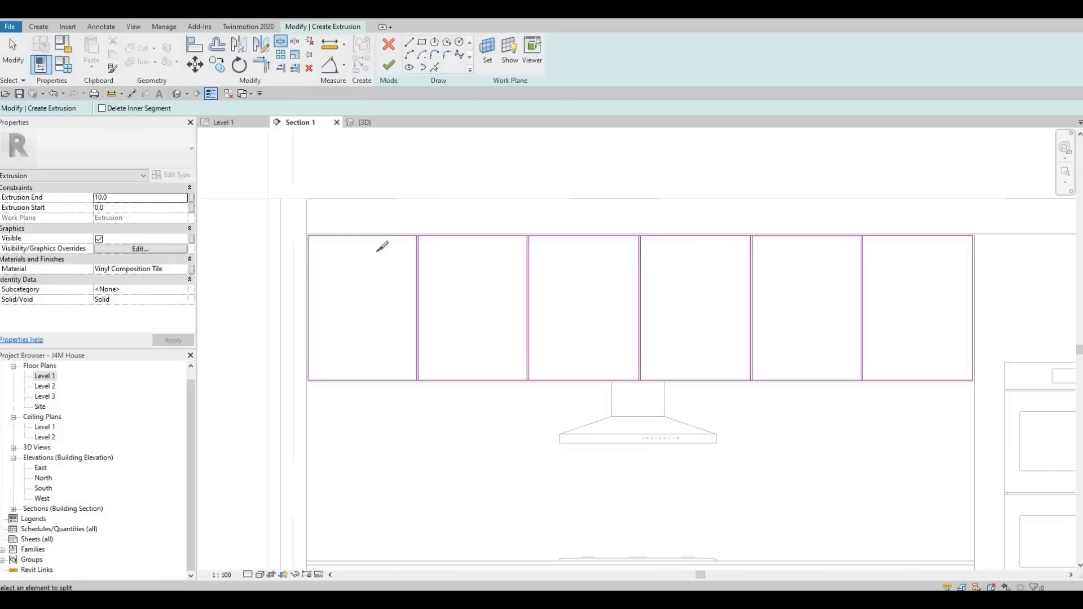
pyautogui.click(401, 275)
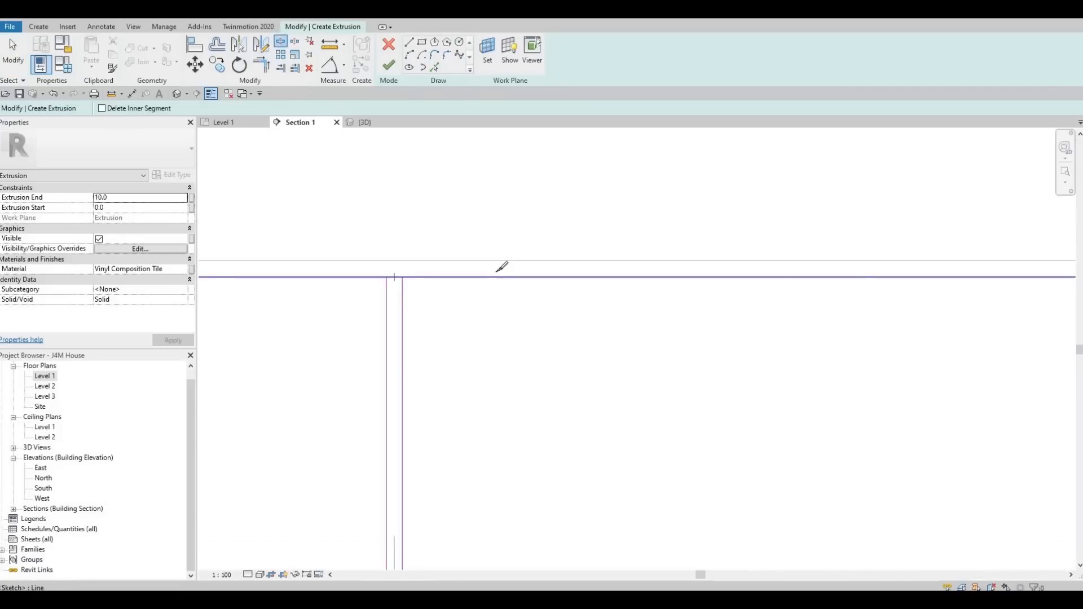
pyautogui.scroll(2, 925, 275)
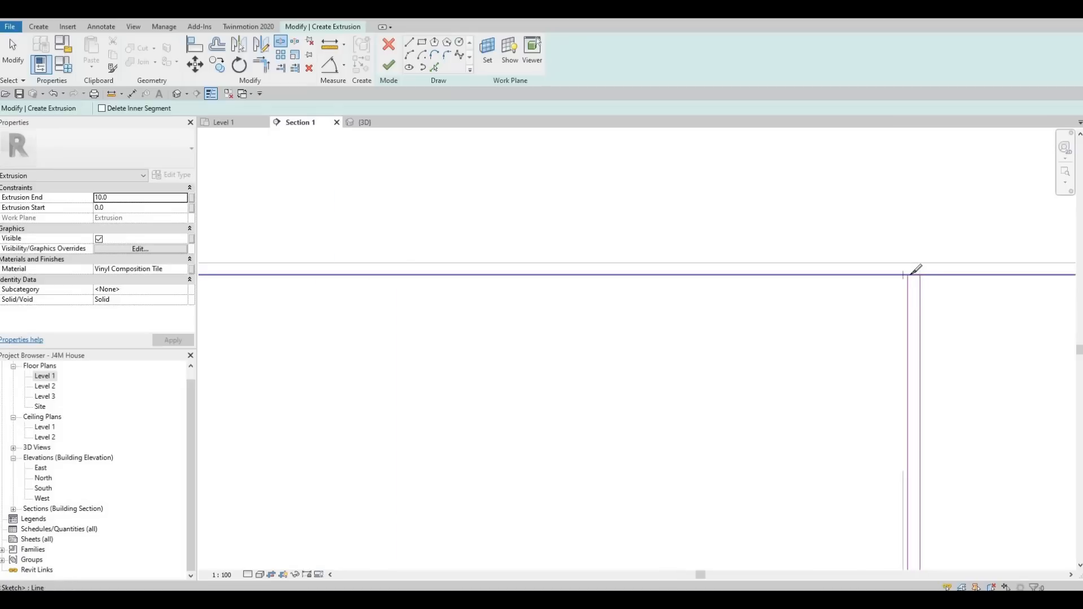
pyautogui.click(910, 276)
pyautogui.scroll(-3, 917, 280)
pyautogui.moveTo(969, 333); pyautogui.dragTo(265, 258, button='middle')
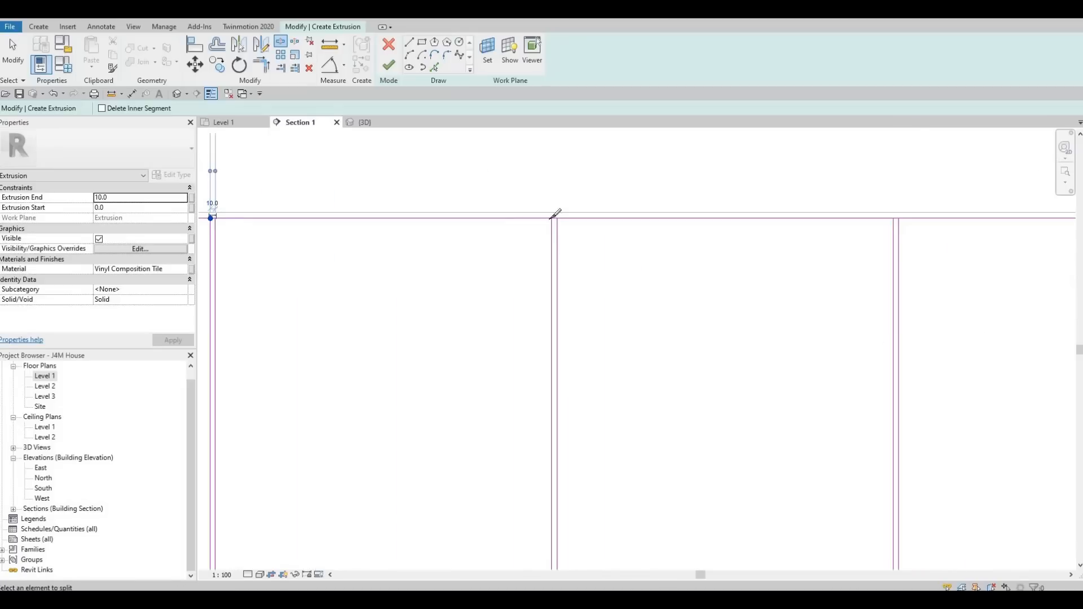
pyautogui.click(557, 217)
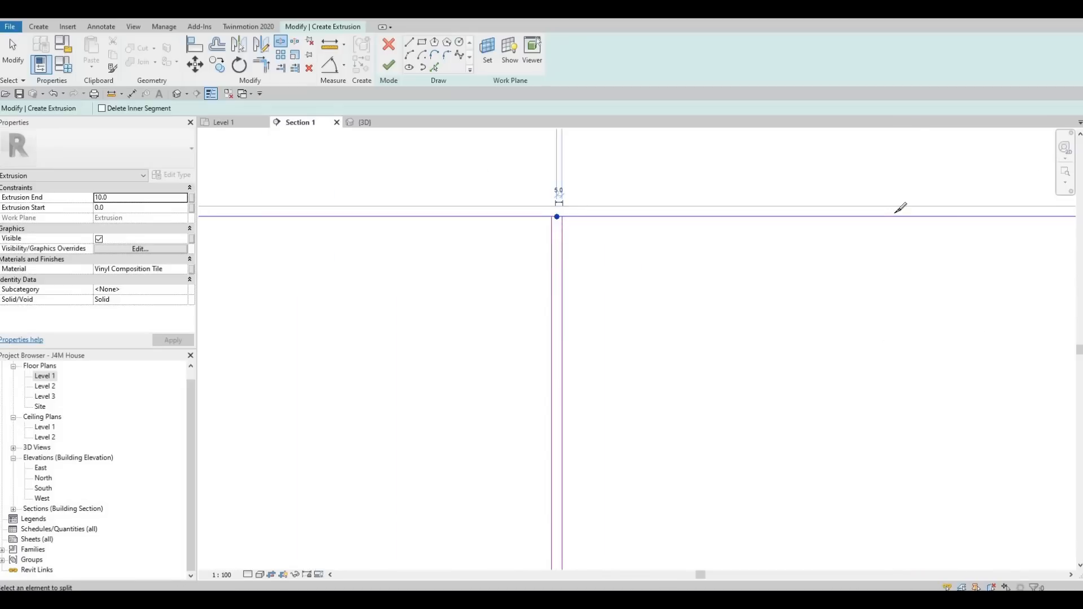
pyautogui.scroll(3, 914, 220)
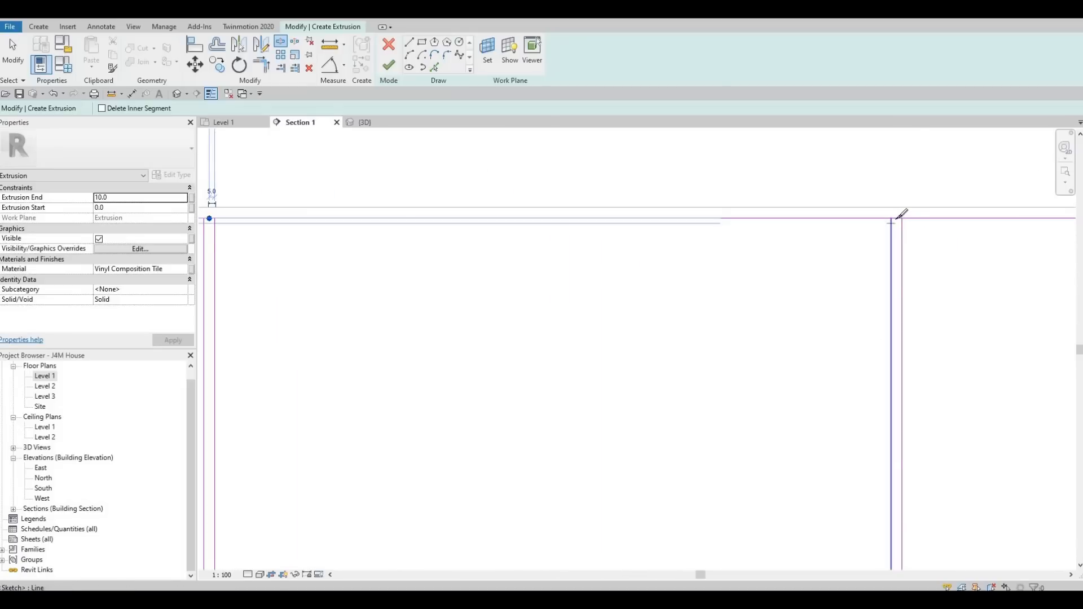
pyautogui.click(886, 221)
pyautogui.scroll(-2, 879, 224)
pyautogui.moveTo(964, 270)
pyautogui.mouseDown(button='middle')
pyautogui.moveTo(302, 256)
pyautogui.moveTo(300, 239)
pyautogui.mouseUp(button='middle')
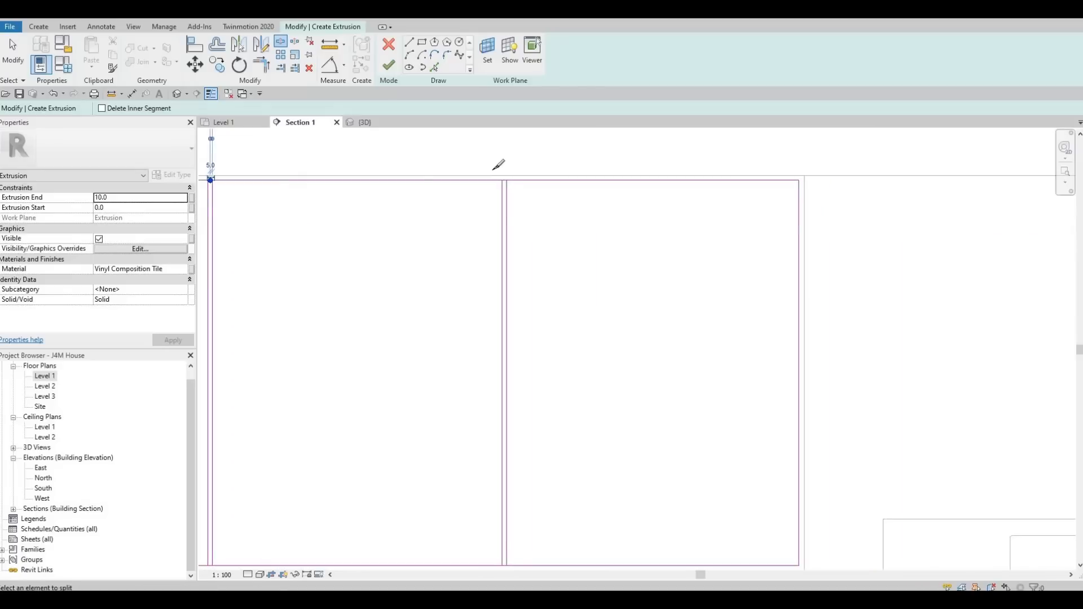
pyautogui.scroll(1, 509, 176)
pyautogui.click(509, 177)
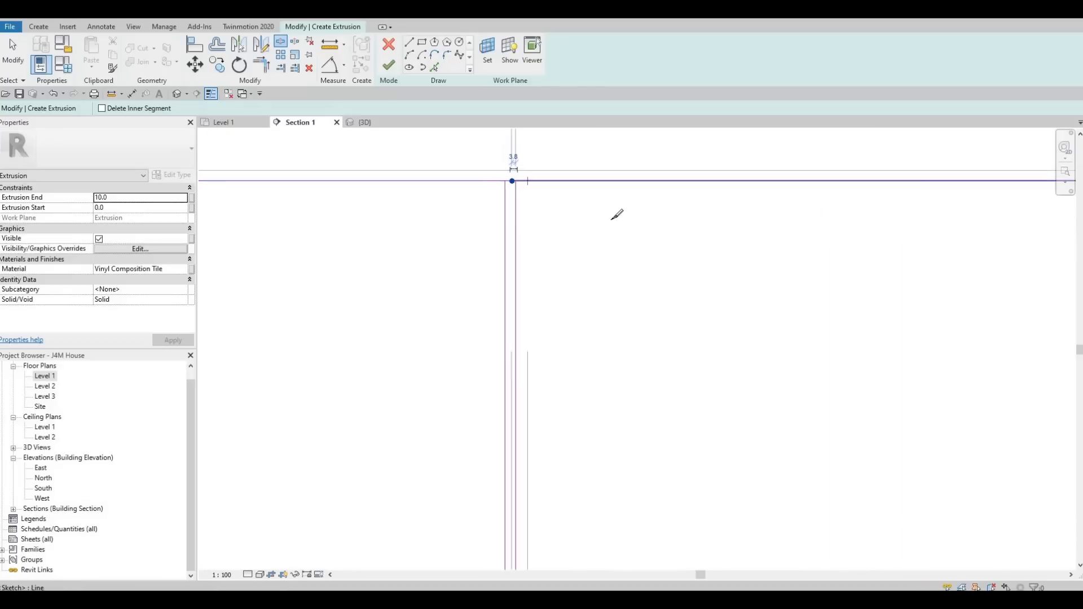
# Split the outline's bottom edge at each divider position.
pyautogui.scroll(-2, 616, 212)
pyautogui.scroll(4, 562, 480)
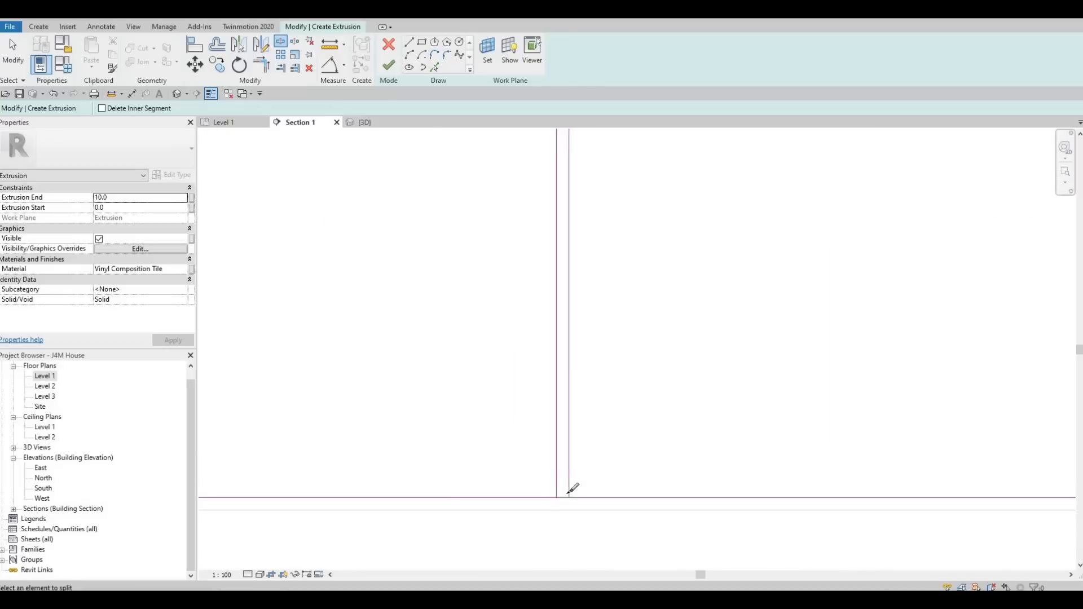
pyautogui.moveTo(361, 479); pyautogui.dragTo(897, 480, button='middle')
pyautogui.scroll(-2, 473, 474)
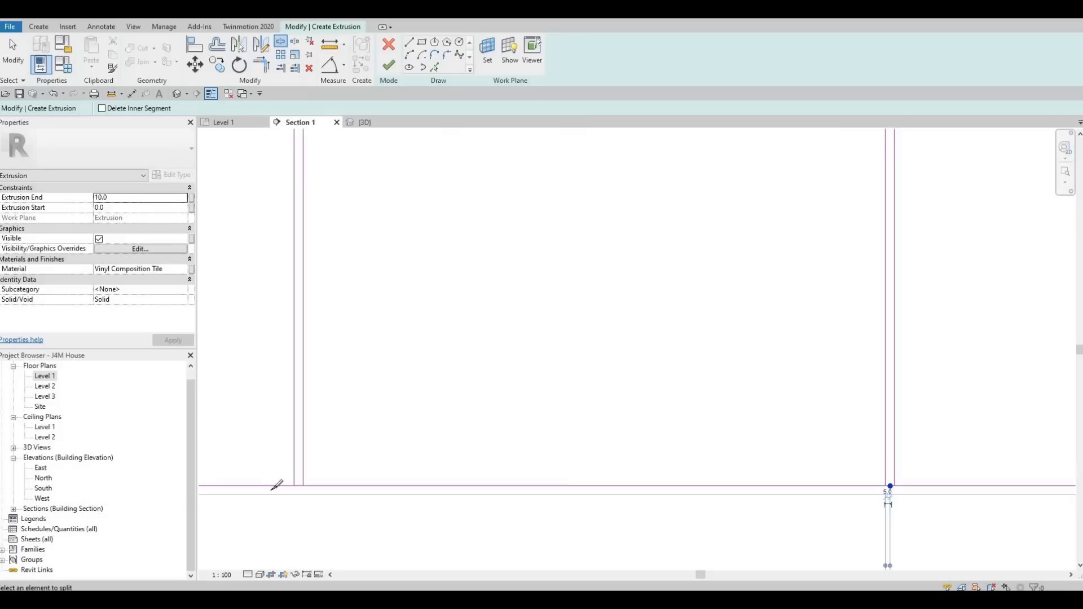
pyautogui.scroll(1, 343, 483)
pyautogui.scroll(1, 347, 480)
pyautogui.click(351, 476)
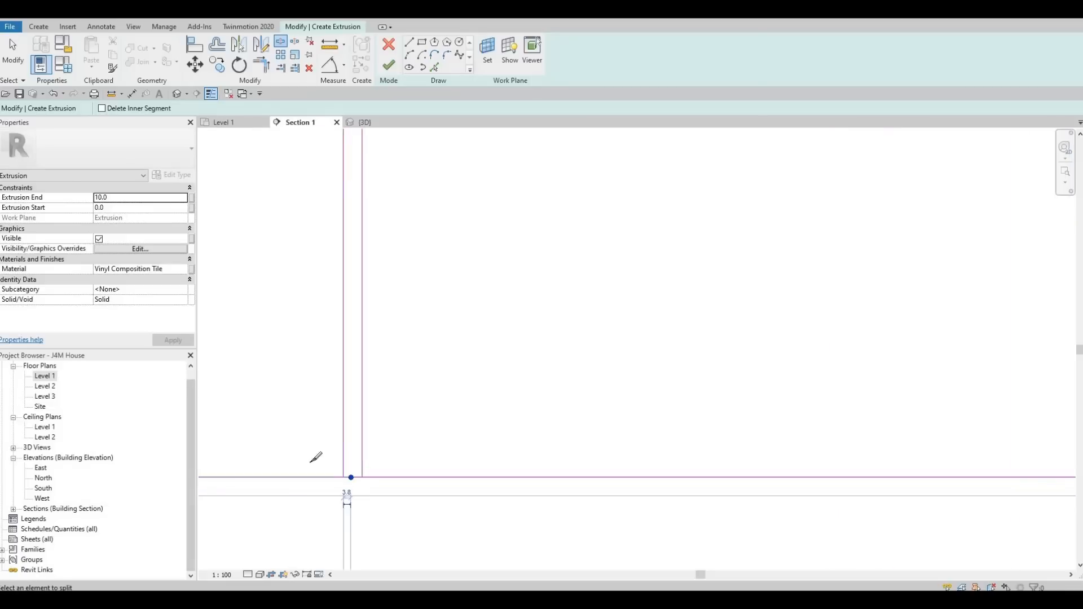
pyautogui.scroll(-4, 347, 469)
pyautogui.moveTo(994, 432); pyautogui.dragTo(882, 435, button='middle')
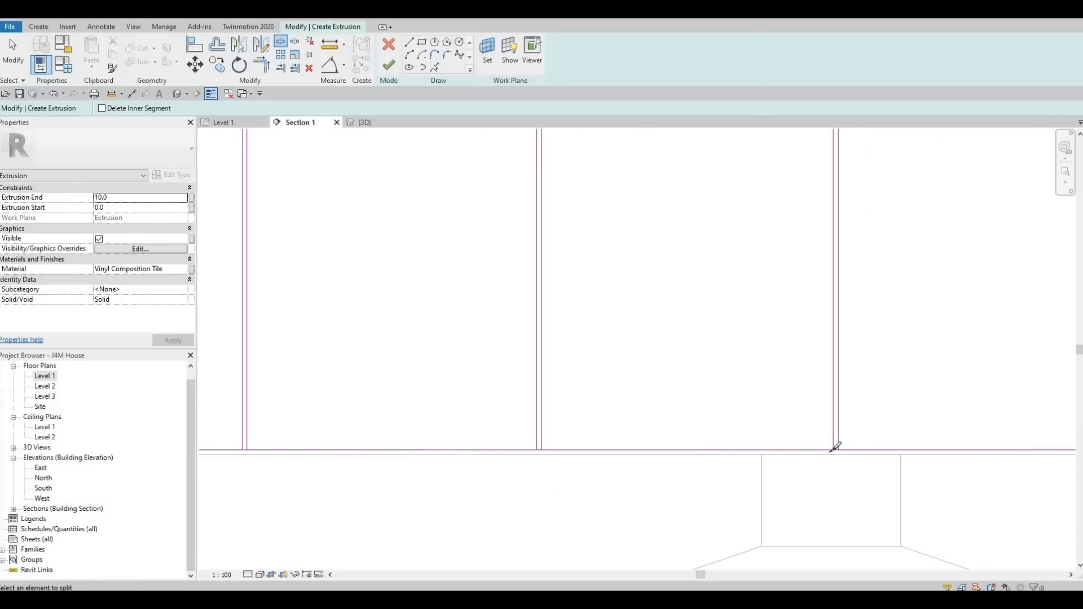
pyautogui.scroll(2, 830, 446)
pyautogui.scroll(1, 828, 453)
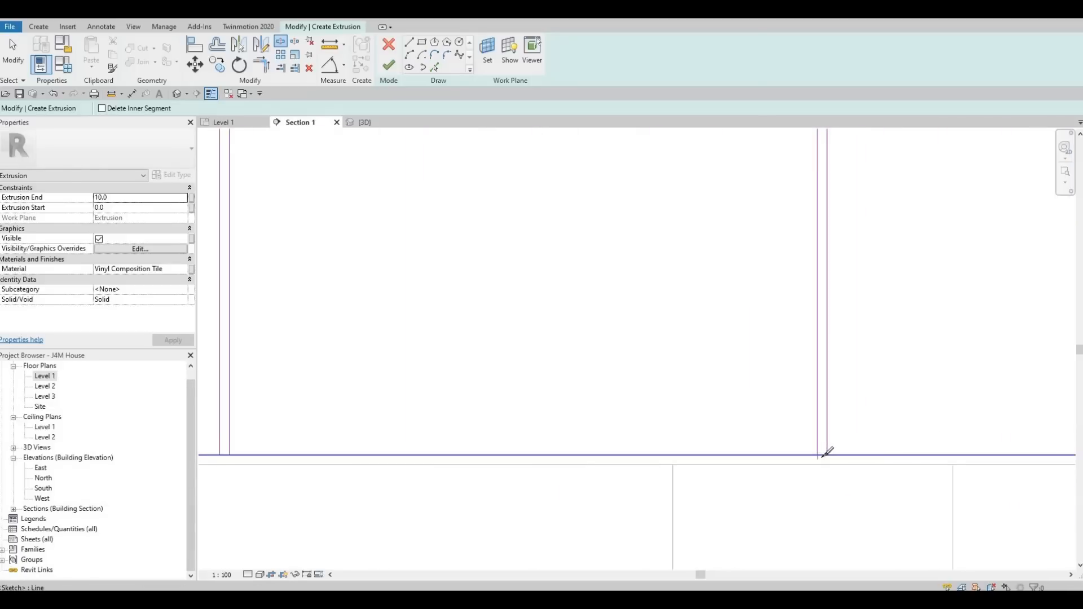
pyautogui.click(822, 455)
pyautogui.scroll(-2, 401, 452)
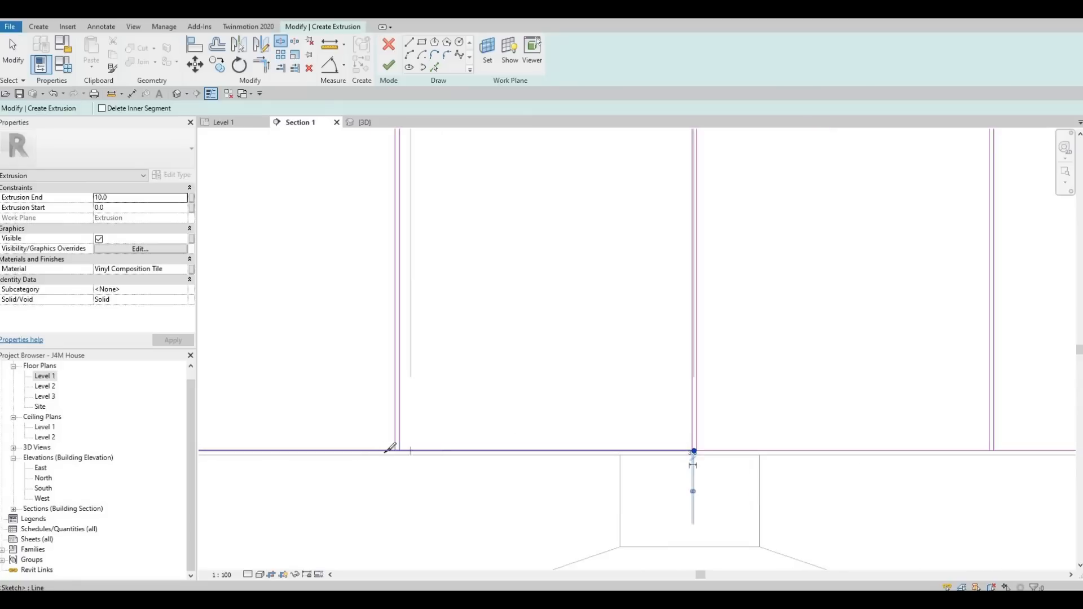
pyautogui.scroll(3, 443, 436)
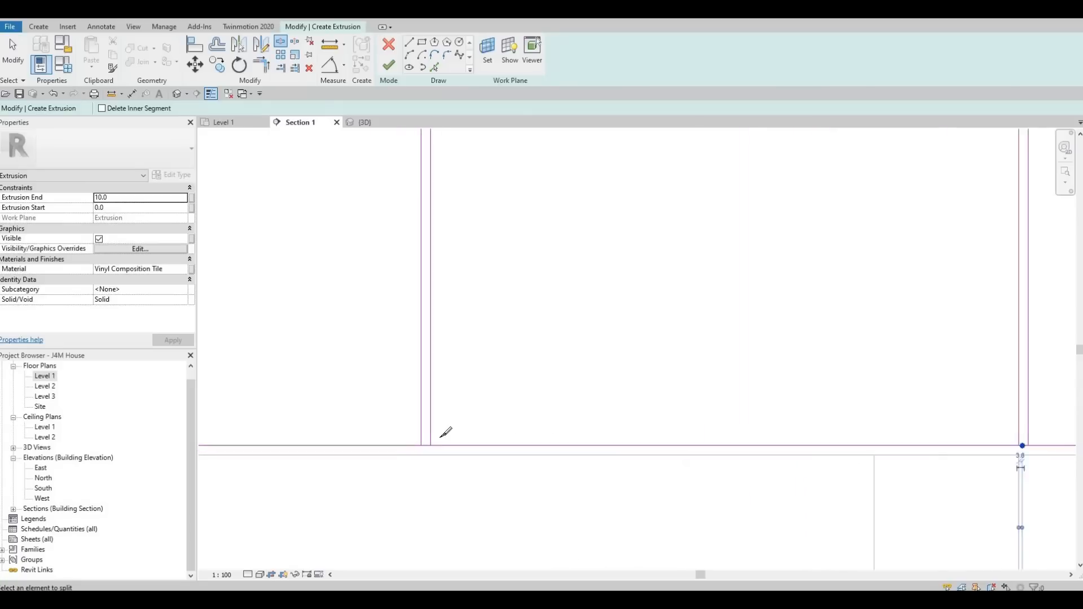
pyautogui.click(420, 403)
pyautogui.scroll(-4, 370, 387)
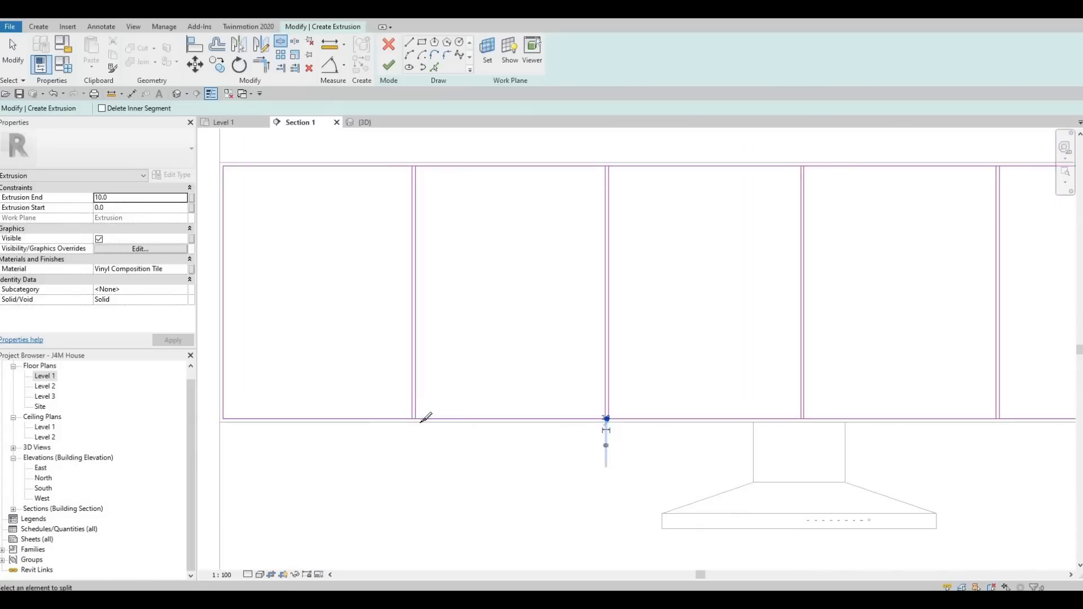
pyautogui.scroll(3, 460, 412)
pyautogui.click(459, 411)
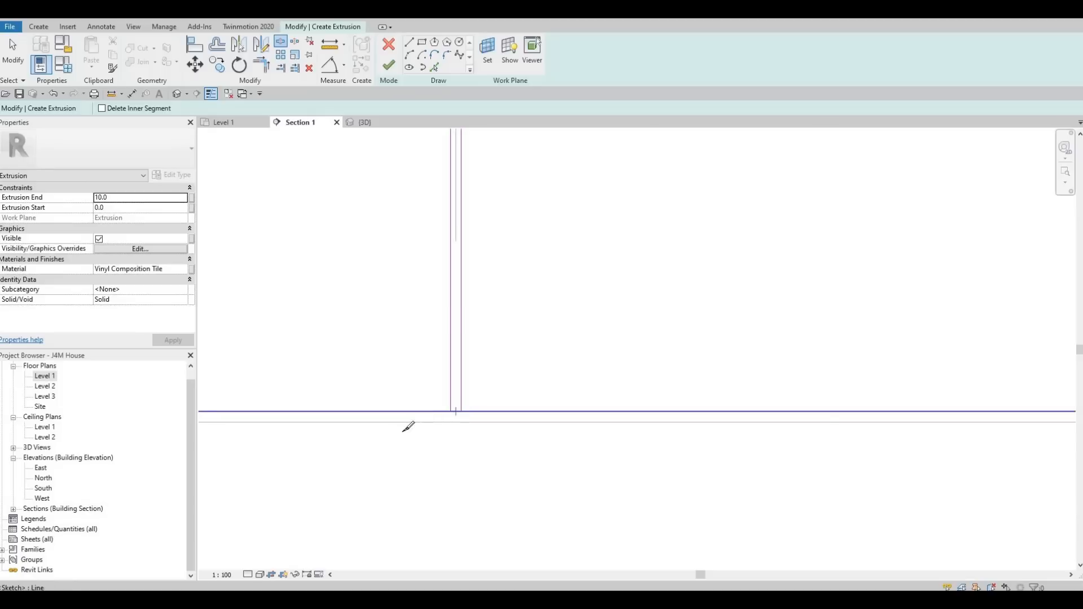
# Use Trim to join the first bottom edge segments to the adjacent divider lines as corners.
pyautogui.press('Escape')
pyautogui.press('Escape')
pyautogui.press('t')
pyautogui.press('r')
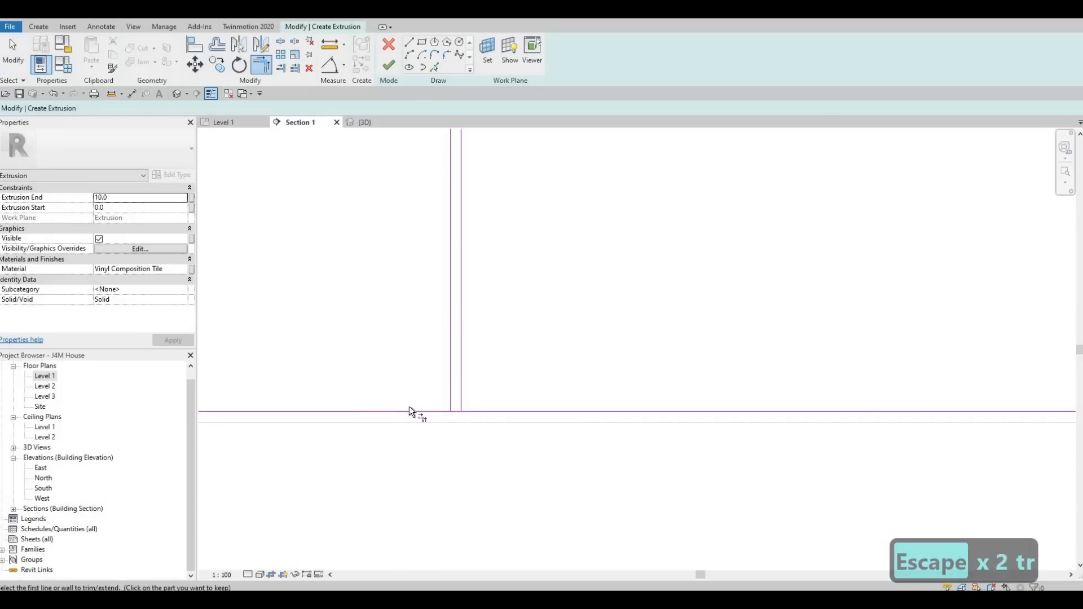
pyautogui.click(411, 412)
pyautogui.click(450, 381)
pyautogui.scroll(-3, 516, 416)
pyautogui.scroll(3, 574, 371)
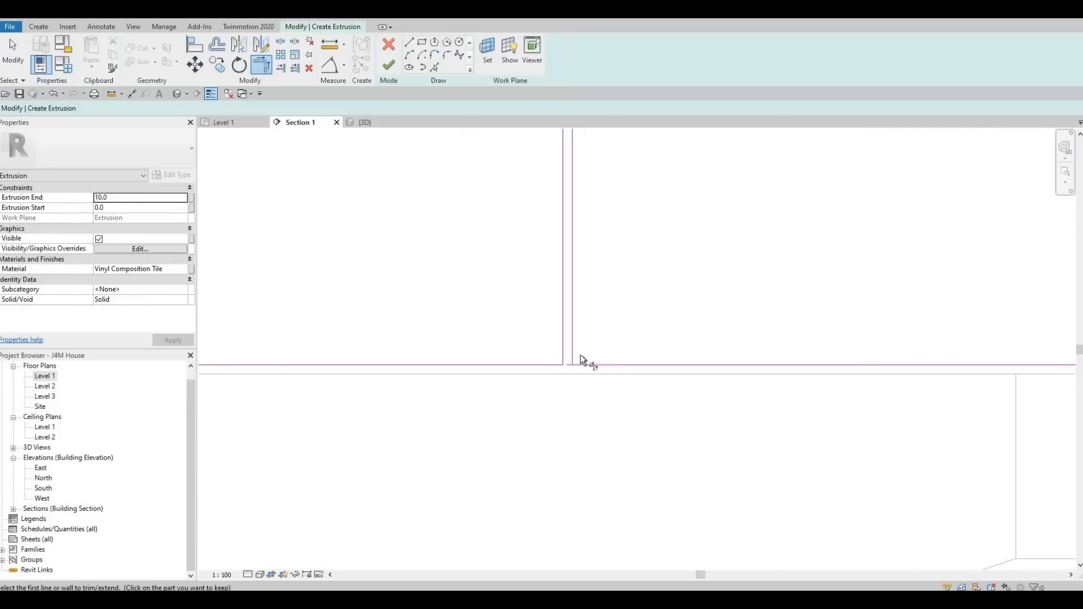
pyautogui.click(574, 349)
pyautogui.click(742, 365)
pyautogui.moveTo(484, 411); pyautogui.dragTo(518, 389, button='middle')
pyautogui.scroll(-2, 518, 390)
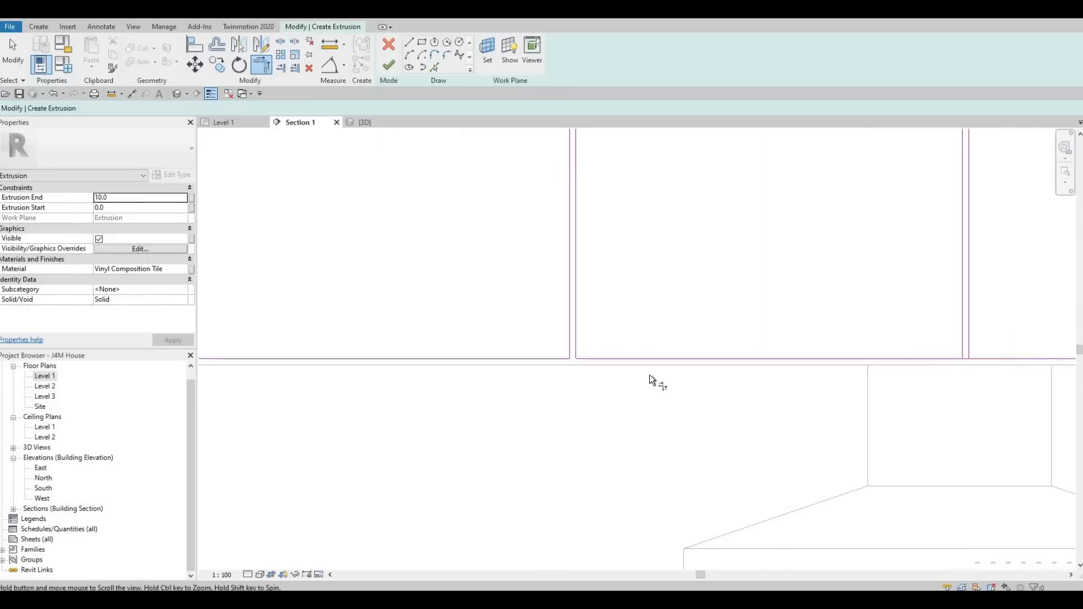
pyautogui.moveTo(649, 374); pyautogui.dragTo(333, 395, button='middle')
pyautogui.scroll(1, 634, 377)
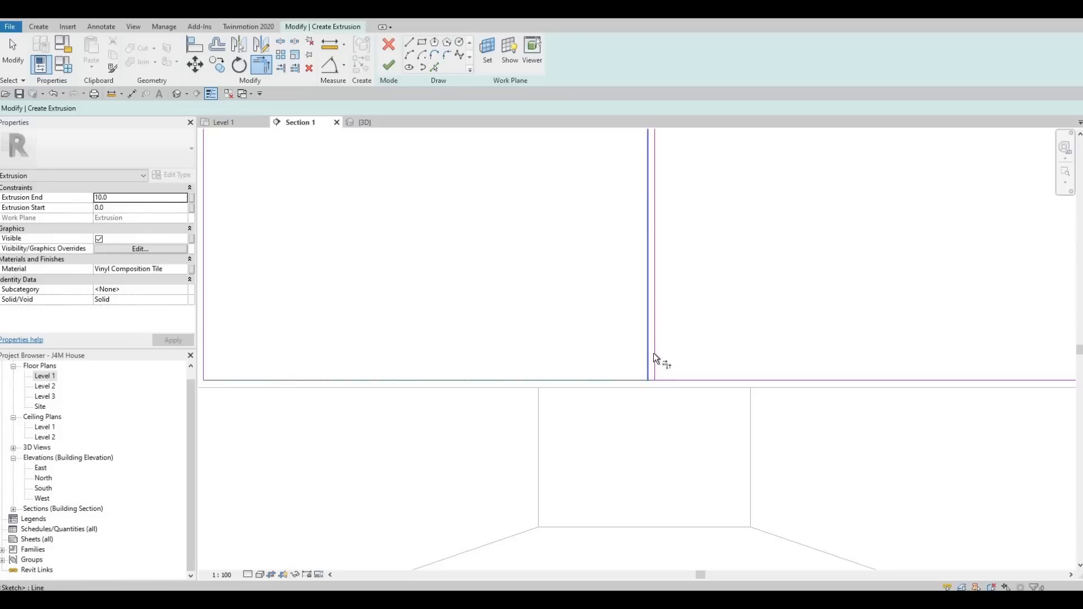
pyautogui.click(661, 376)
pyautogui.click(741, 383)
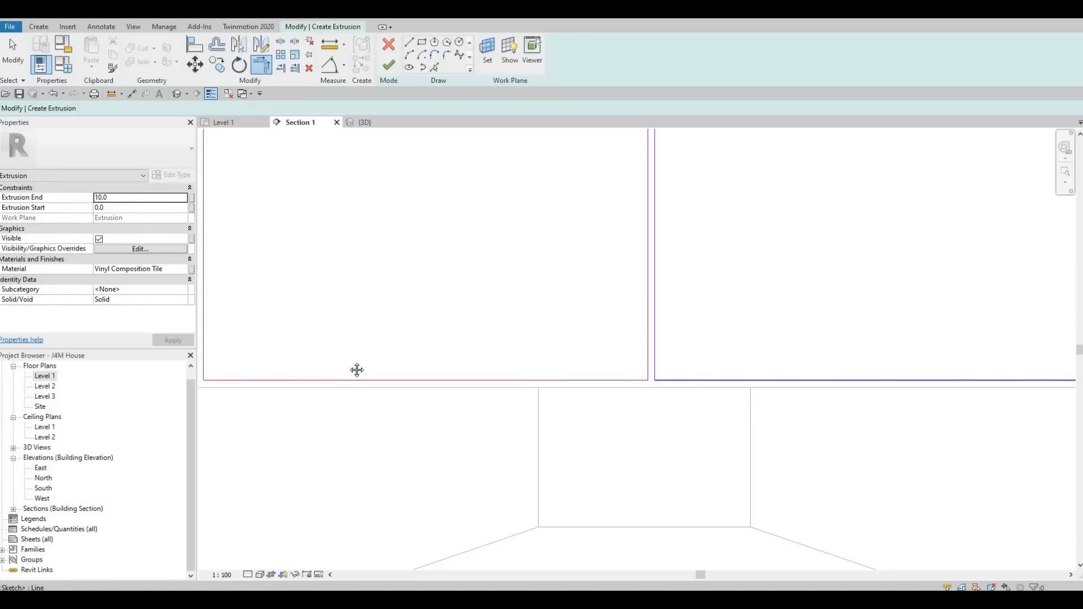
# Trim the remaining bottom edge segments to their adjacent divider and offset lines to close the lower corners.
pyautogui.moveTo(356, 369); pyautogui.dragTo(312, 359, button='middle')
pyautogui.scroll(1, 431, 310)
pyautogui.scroll(-2, 432, 309)
pyautogui.moveTo(701, 337); pyautogui.dragTo(463, 298, button='middle')
pyautogui.scroll(2, 463, 298)
pyautogui.click(463, 298)
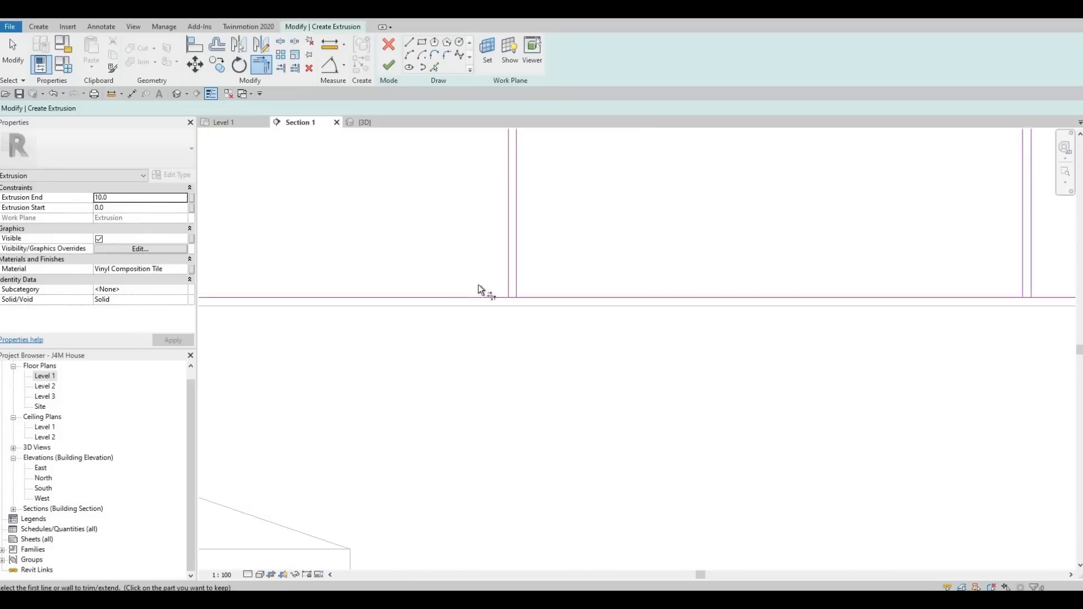
pyautogui.click(508, 264)
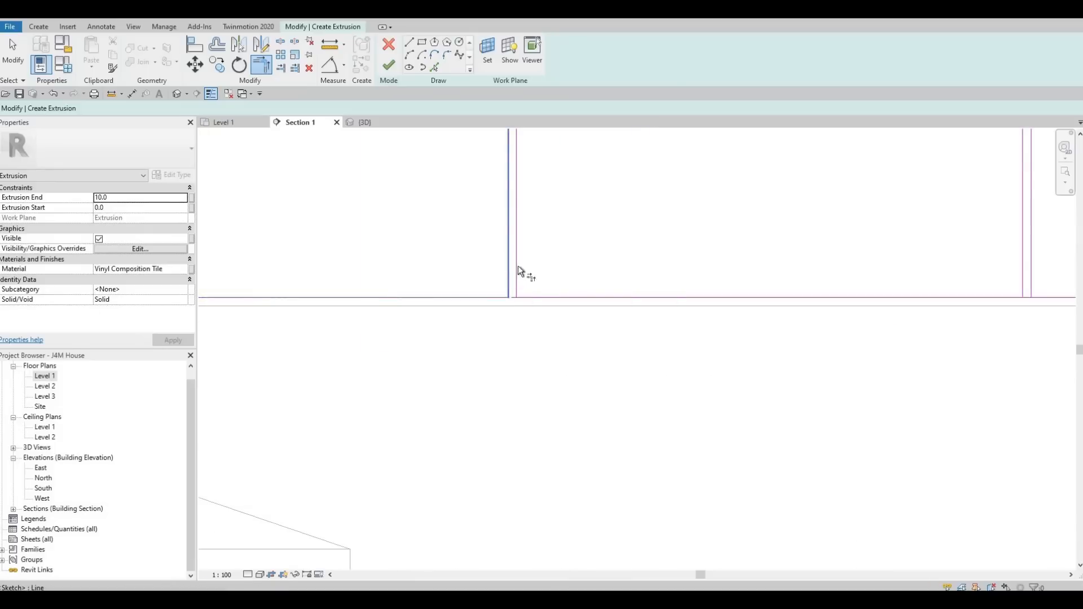
pyautogui.click(534, 295)
pyautogui.moveTo(821, 315); pyautogui.dragTo(503, 370, button='middle')
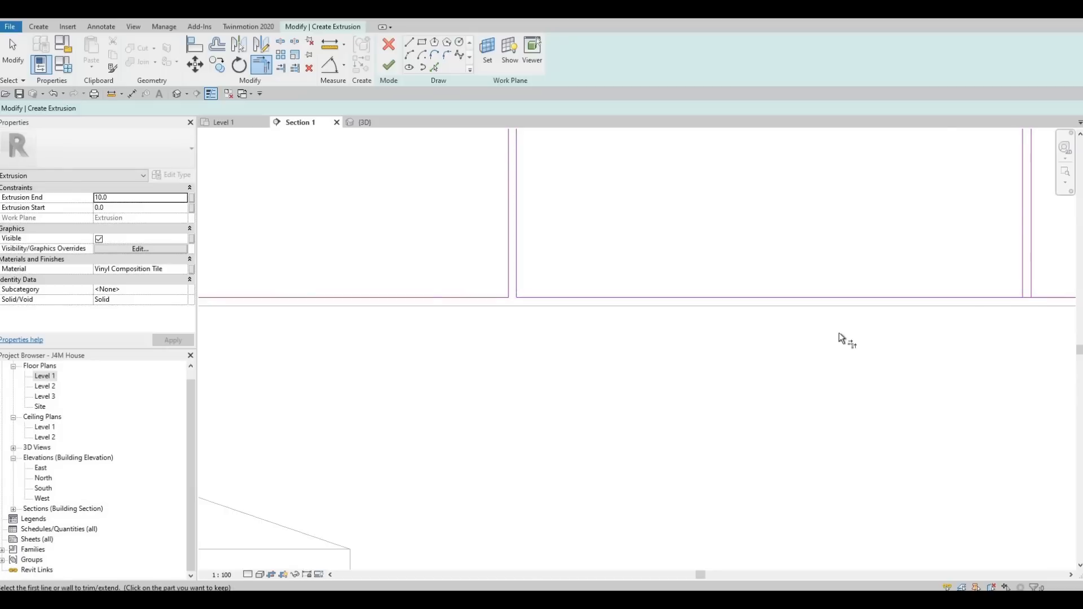
pyautogui.moveTo(839, 333); pyautogui.dragTo(363, 377, button='middle')
pyautogui.moveTo(863, 312); pyautogui.dragTo(394, 343, button='middle')
pyautogui.scroll(2, 394, 343)
pyautogui.click(394, 343)
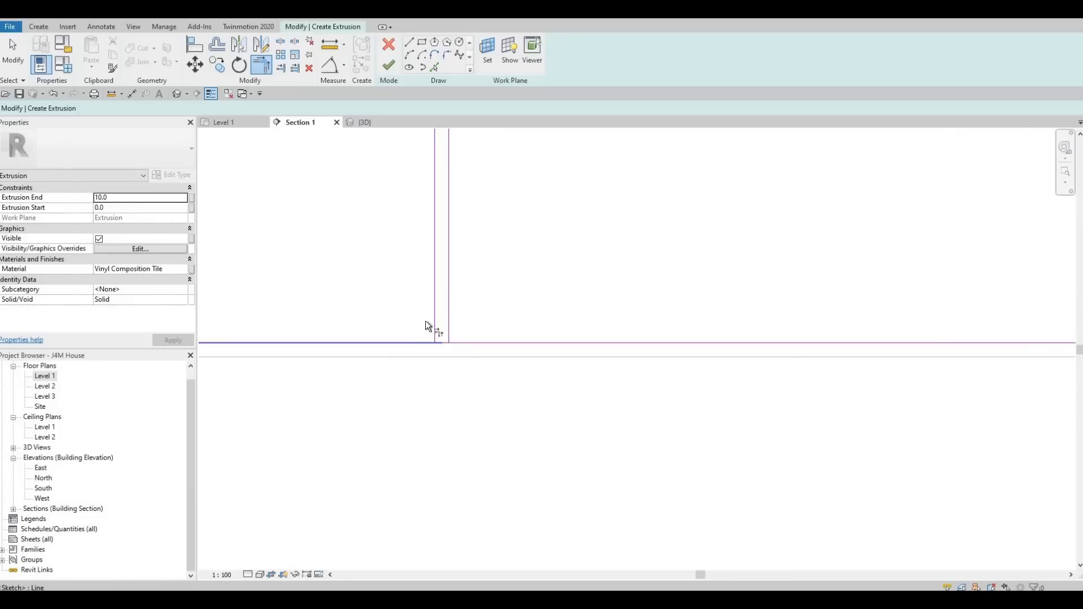
pyautogui.click(434, 312)
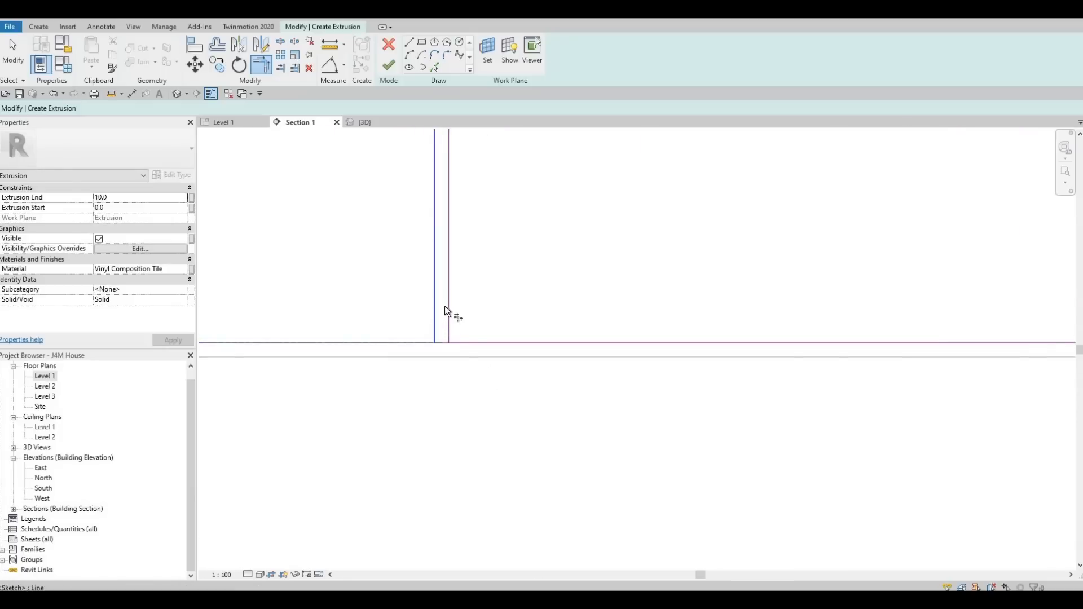
pyautogui.click(472, 341)
# Trim the top edge segments to the adjacent divider lines to close the upper corners of the first door panels.
pyautogui.scroll(-5, 470, 339)
pyautogui.moveTo(584, 217); pyautogui.dragTo(646, 296, button='middle')
pyautogui.scroll(-2, 646, 296)
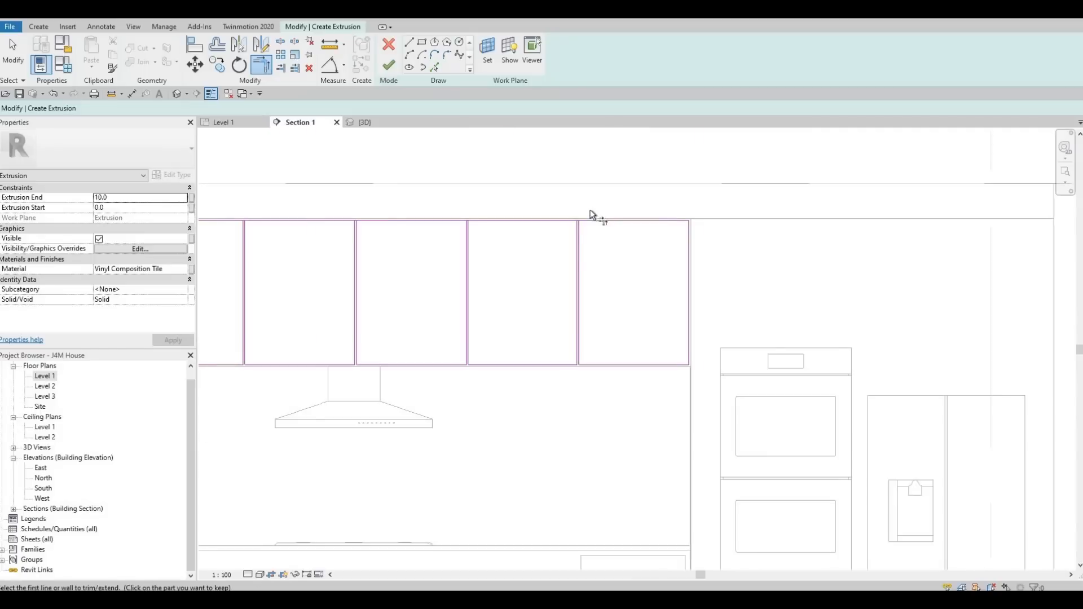
pyautogui.scroll(5, 591, 217)
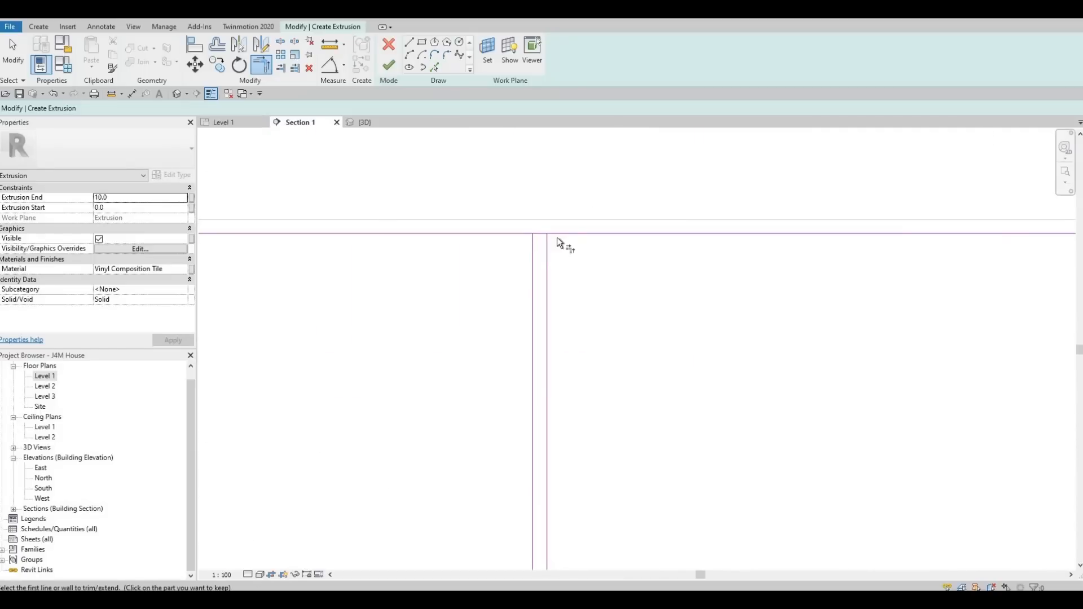
pyautogui.click(560, 233)
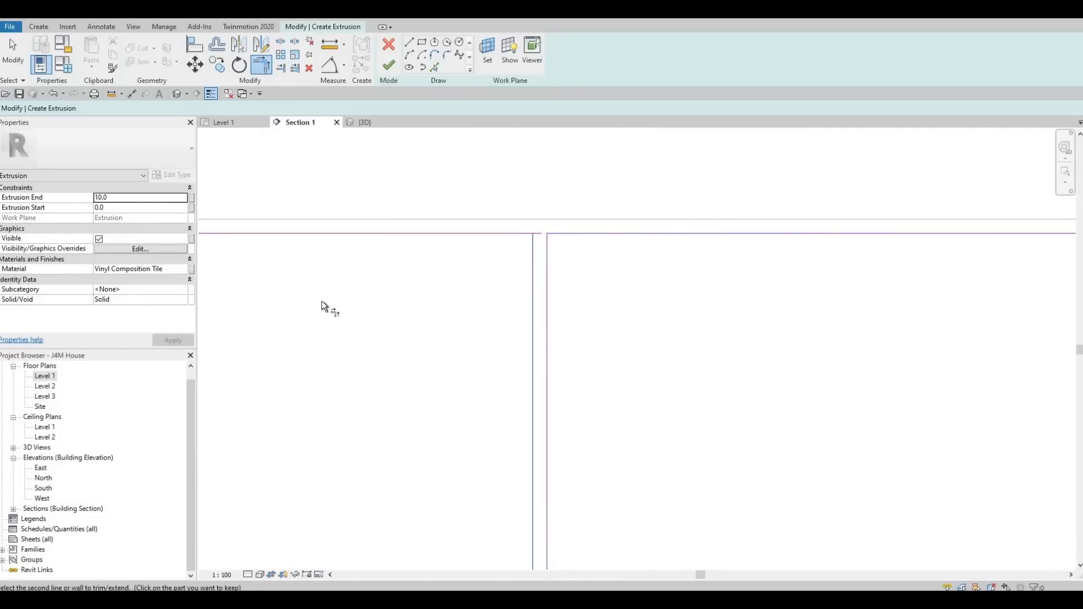
pyautogui.moveTo(562, 238); pyautogui.dragTo(355, 252, button='middle')
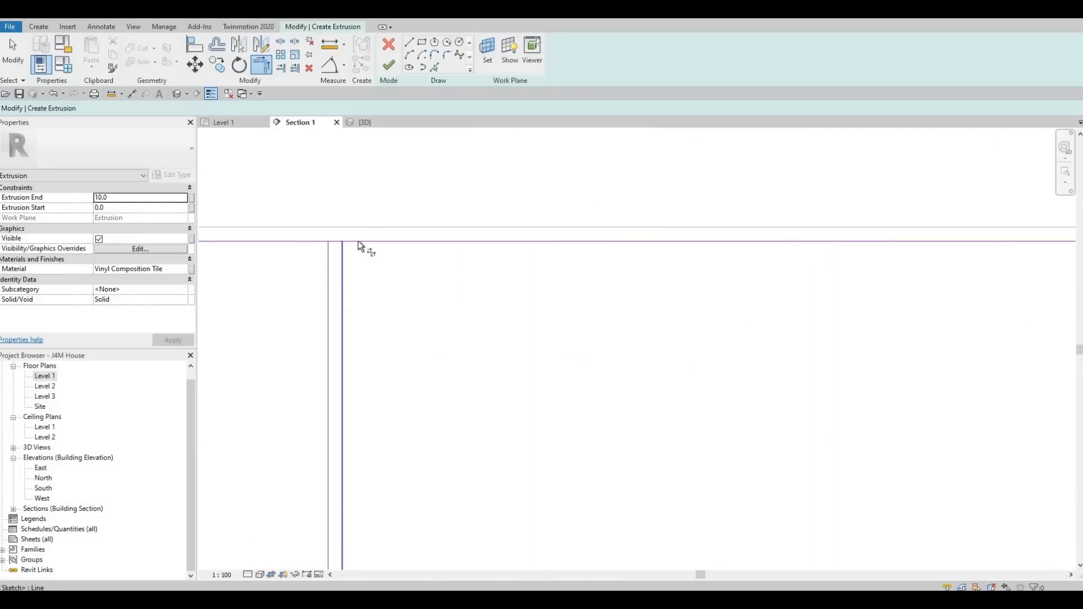
pyautogui.click(333, 252)
pyautogui.click(303, 241)
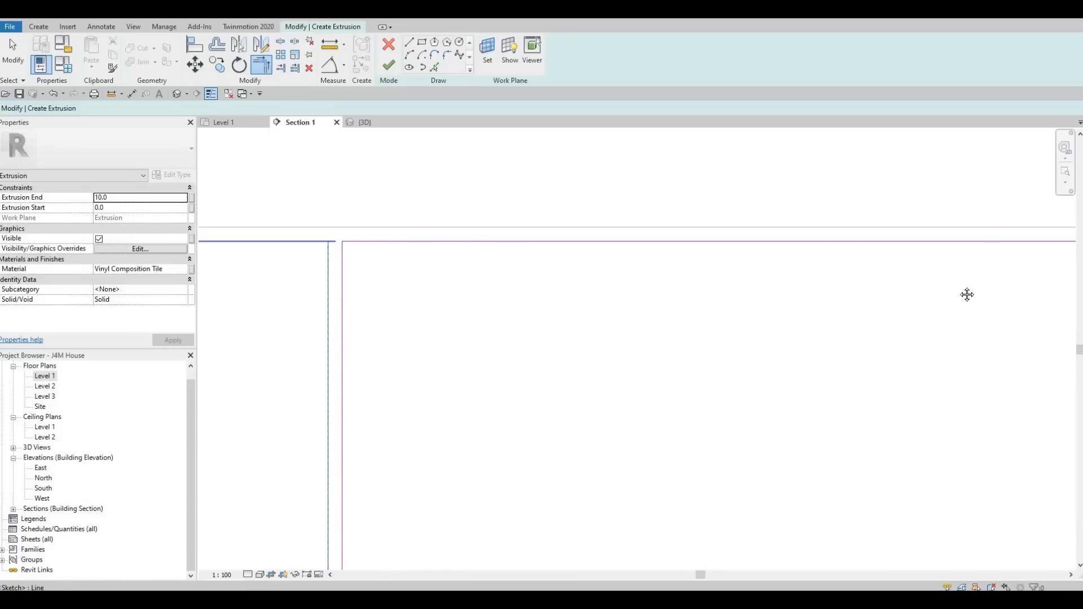
pyautogui.moveTo(280, 294); pyautogui.dragTo(182, 309, button='middle')
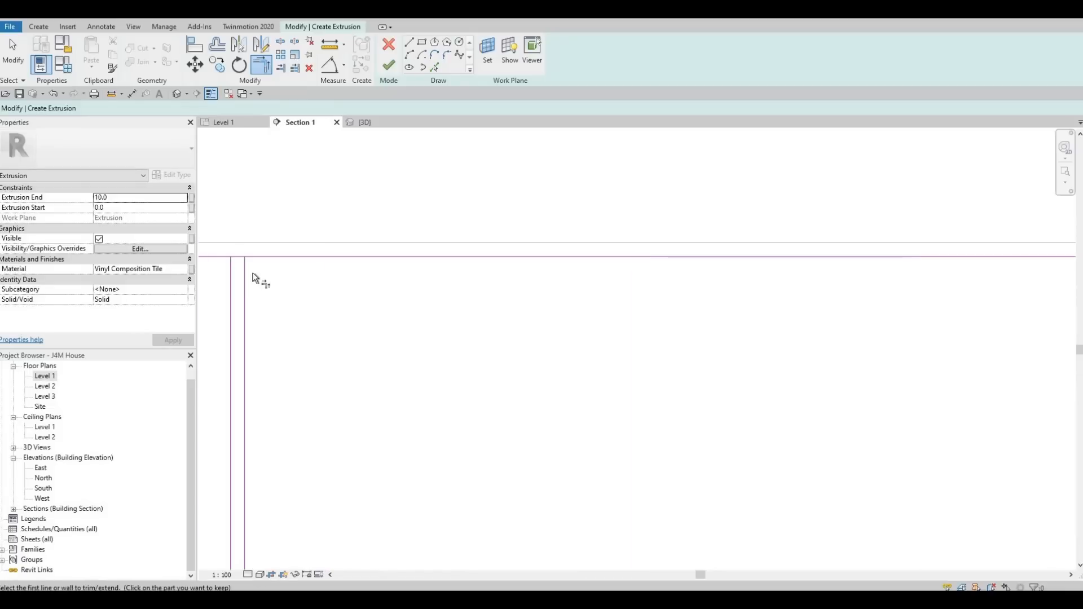
pyautogui.click(228, 257)
pyautogui.click(226, 293)
# Trim the remaining top edge segments to their adjacent divider and offset lines to close the upper corners.
pyautogui.scroll(-3, 805, 303)
pyautogui.click(541, 282)
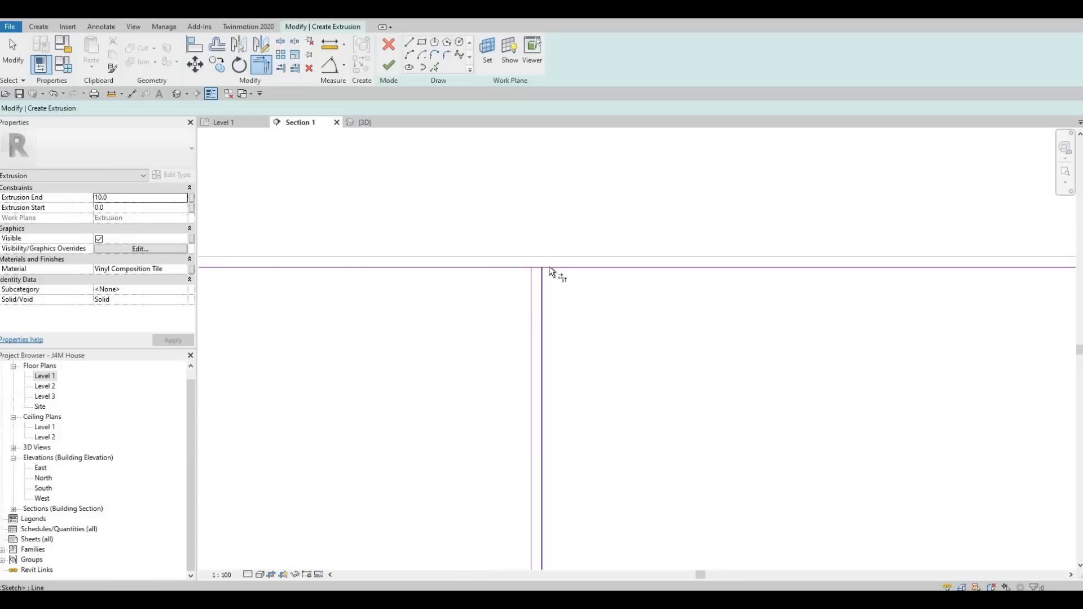
pyautogui.click(550, 268)
pyautogui.click(515, 262)
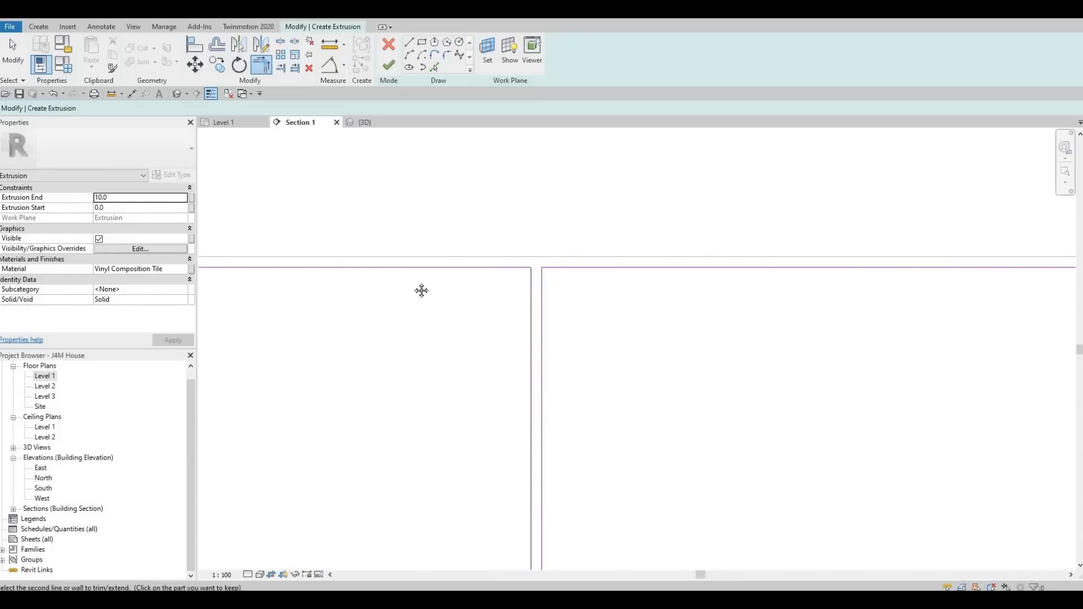
pyautogui.moveTo(421, 290); pyautogui.dragTo(776, 237, button='middle')
pyautogui.scroll(-2, 495, 254)
pyautogui.scroll(2, 374, 232)
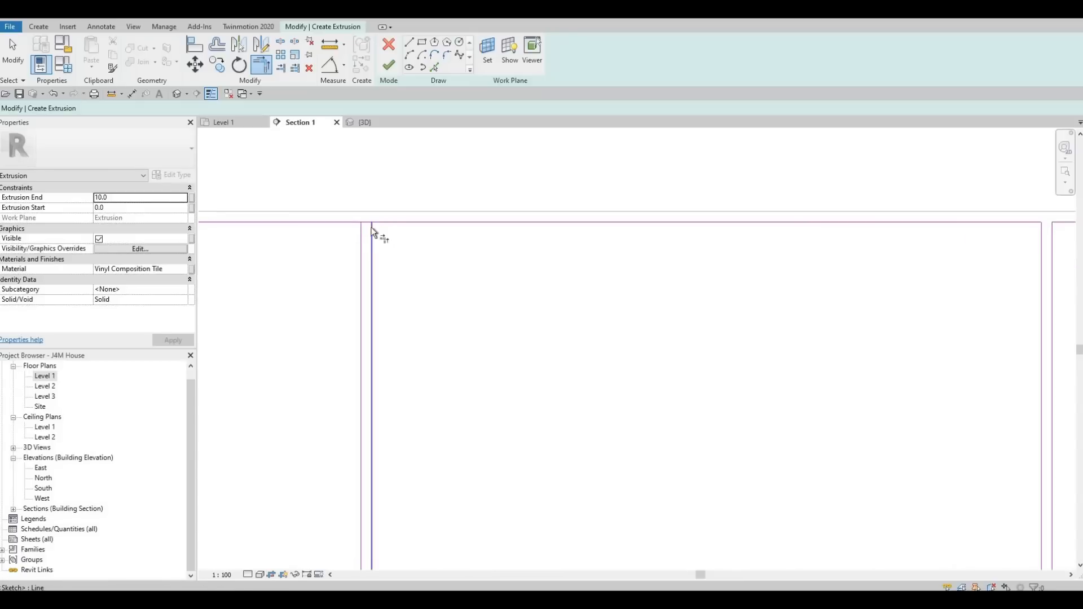
pyautogui.click(341, 221)
pyautogui.click(361, 243)
pyautogui.moveTo(361, 245); pyautogui.dragTo(711, 261, button='middle')
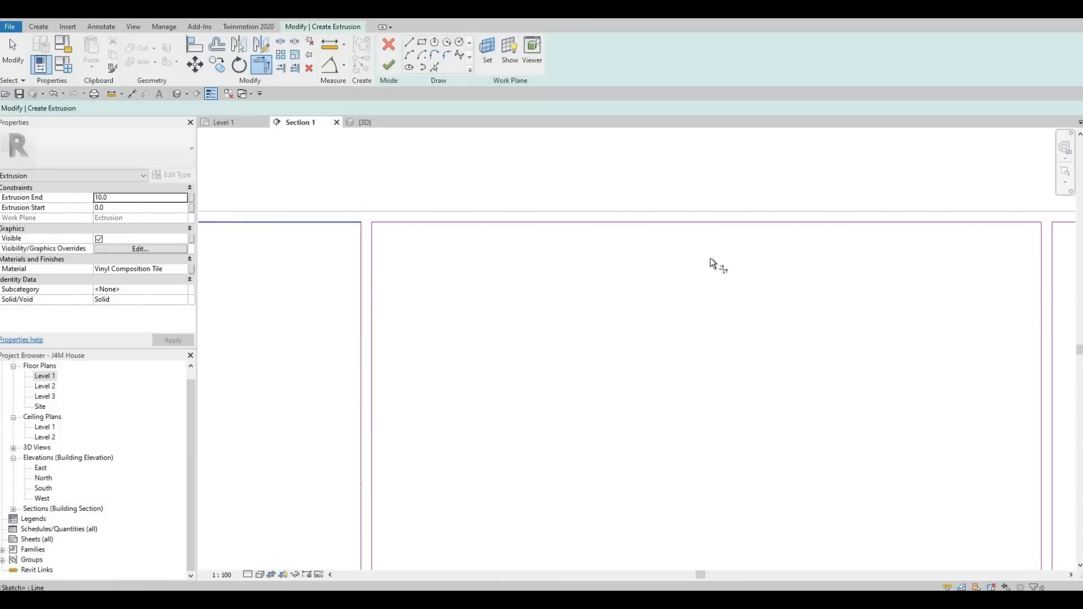
pyautogui.scroll(-2, 378, 270)
pyautogui.moveTo(419, 288); pyautogui.dragTo(388, 230, button='middle')
pyautogui.scroll(-1, 388, 230)
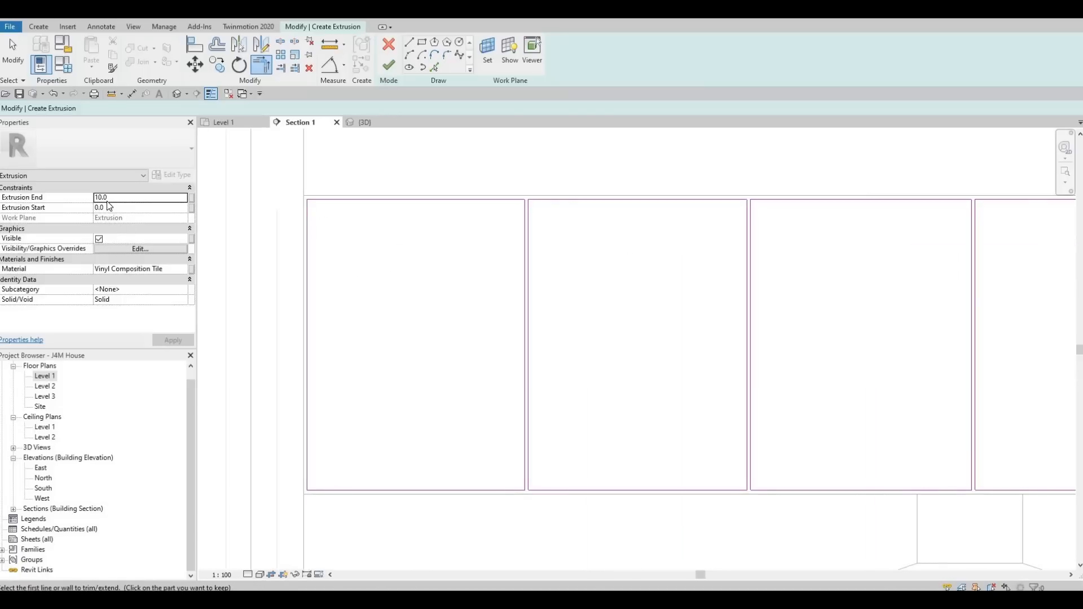
# Set the extrusion's material to Douglas Fir through the material browser search.
pyautogui.click(175, 268)
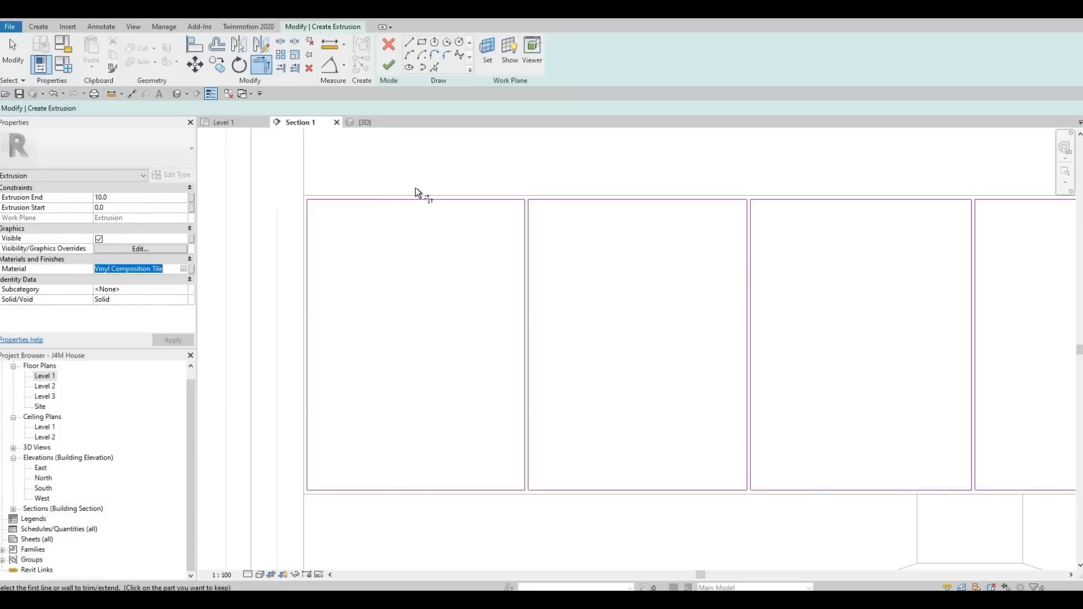
pyautogui.click(187, 269)
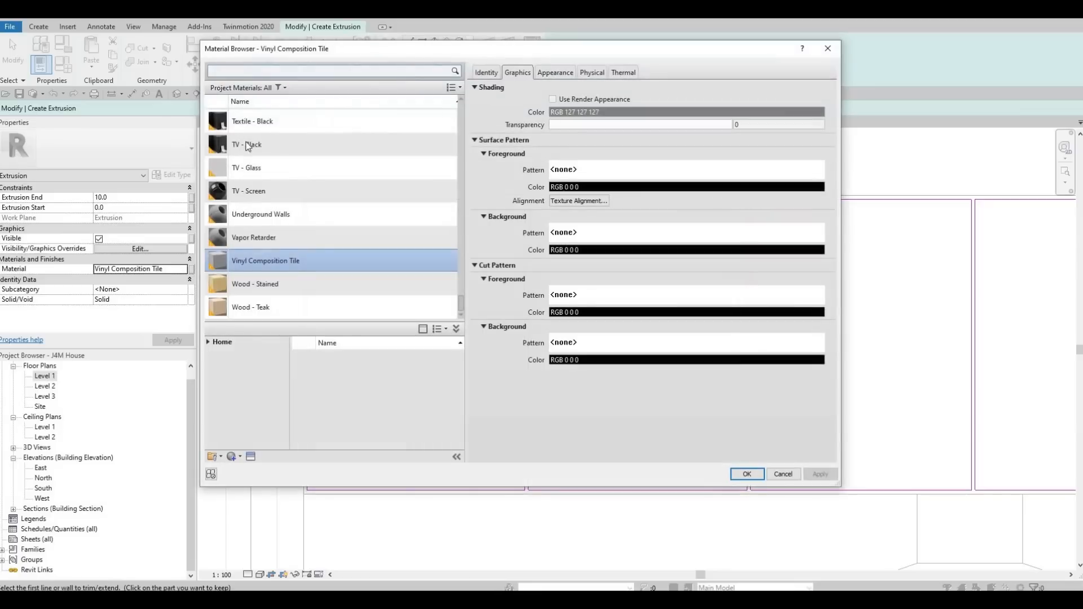
pyautogui.click(246, 72)
pyautogui.write('doug')
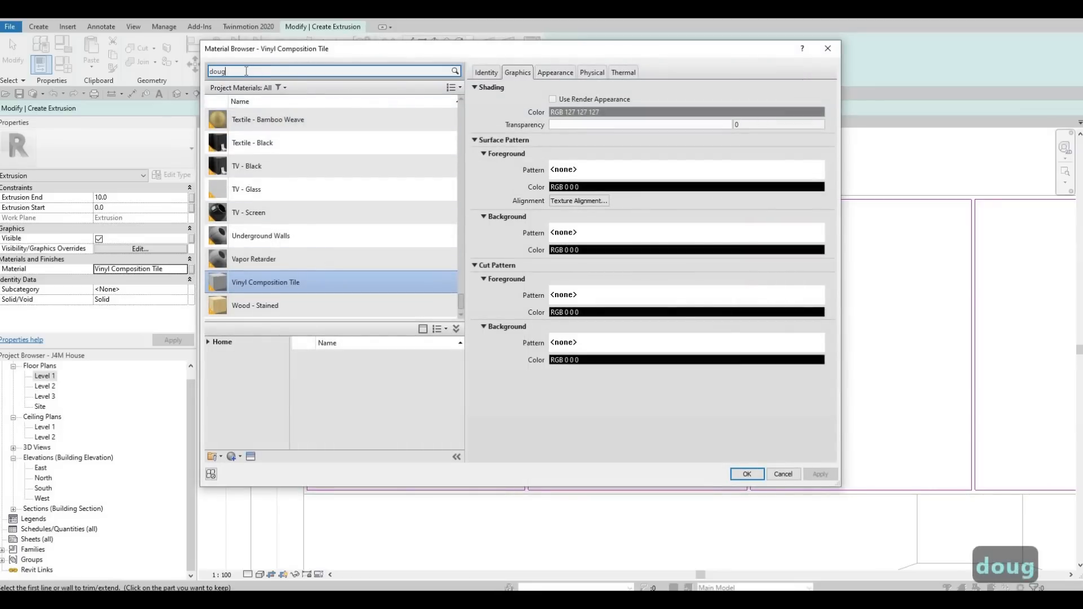
pyautogui.click(337, 135)
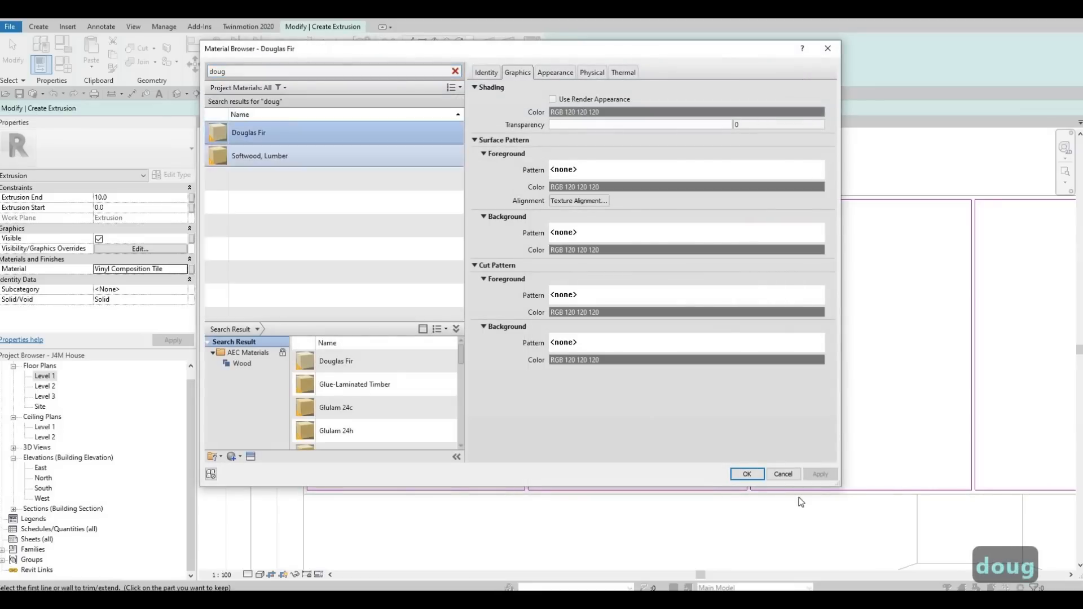
pyautogui.click(753, 476)
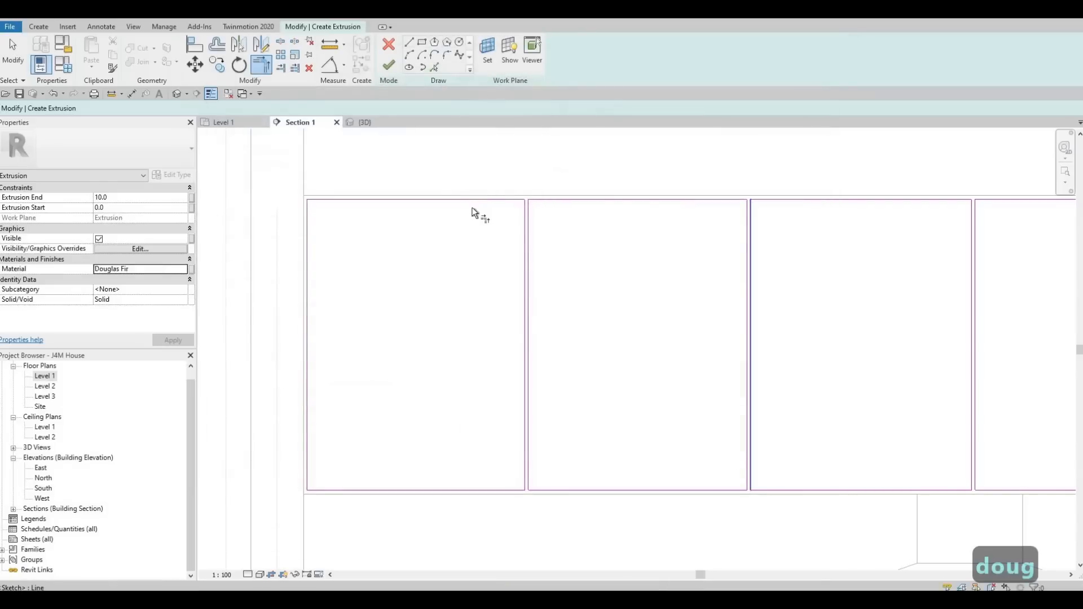
# Finish the door extrusion and the in-place model, then view the cabinet doors in 3D.
pyautogui.click(389, 66)
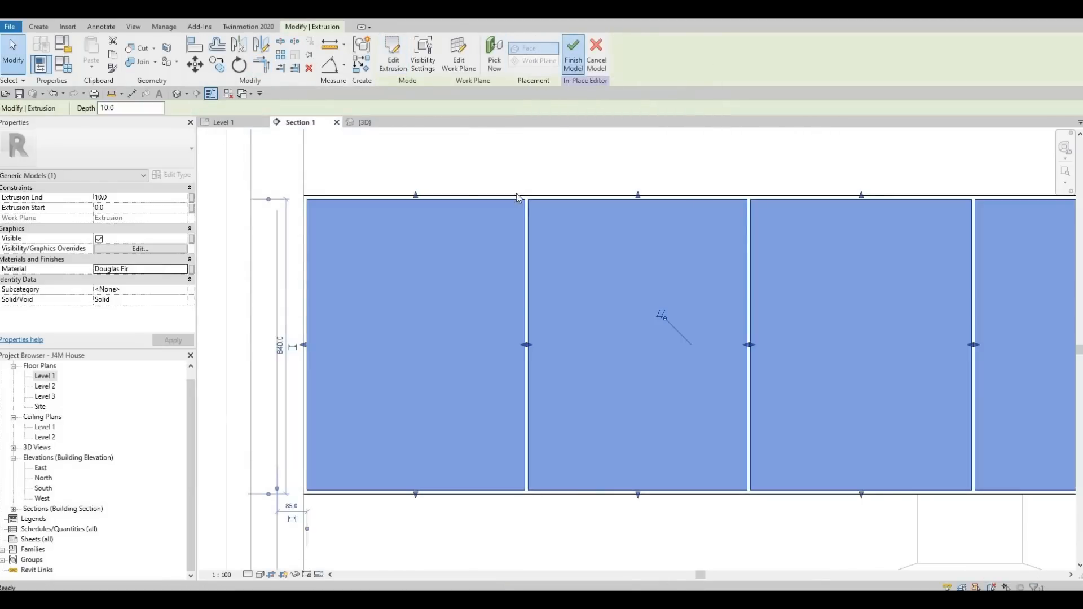
pyautogui.click(573, 54)
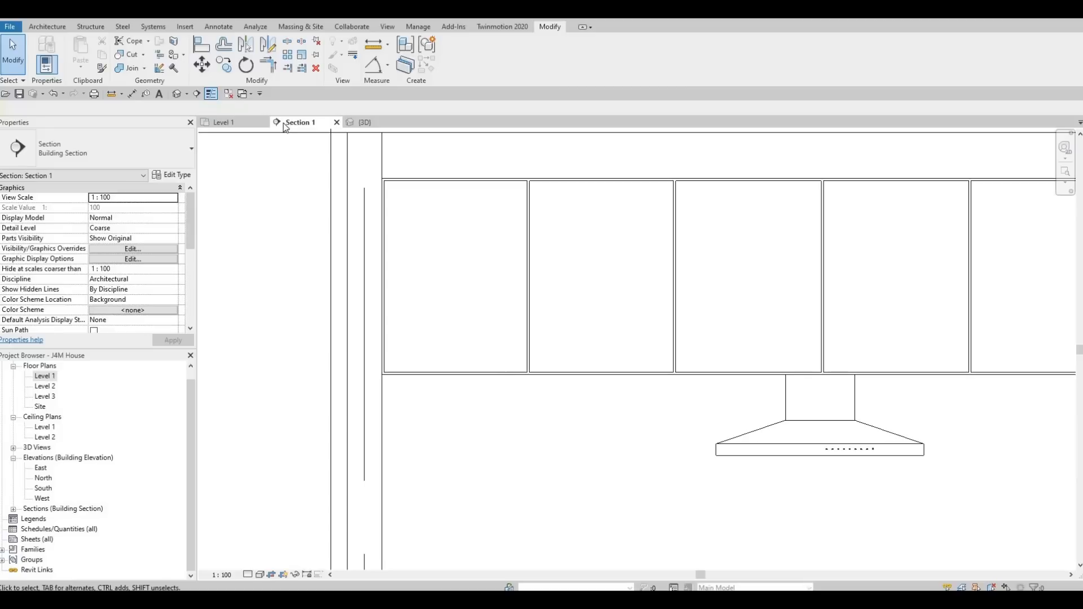
pyautogui.click(178, 96)
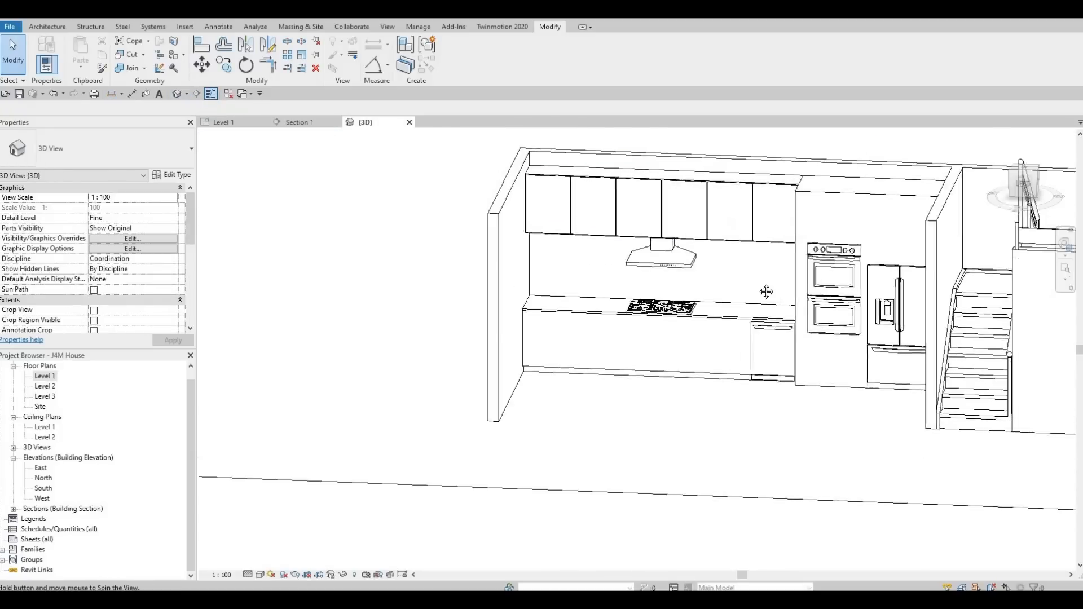
pyautogui.keyDown('shift'); pyautogui.moveTo(766, 292); pyautogui.dragTo(684, 210, button='middle'); pyautogui.keyUp('shift')
pyautogui.scroll(3, 662, 219)
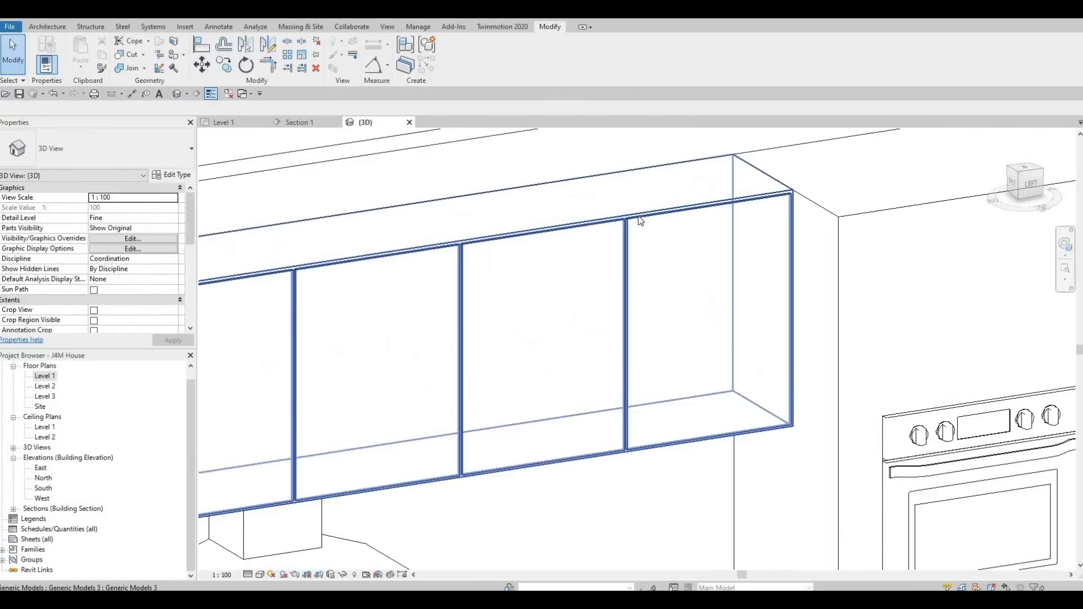
# Select the upper cabinet generic model and reopen it for in-place editing.
pyautogui.click(472, 264)
pyautogui.scroll(-6, 637, 219)
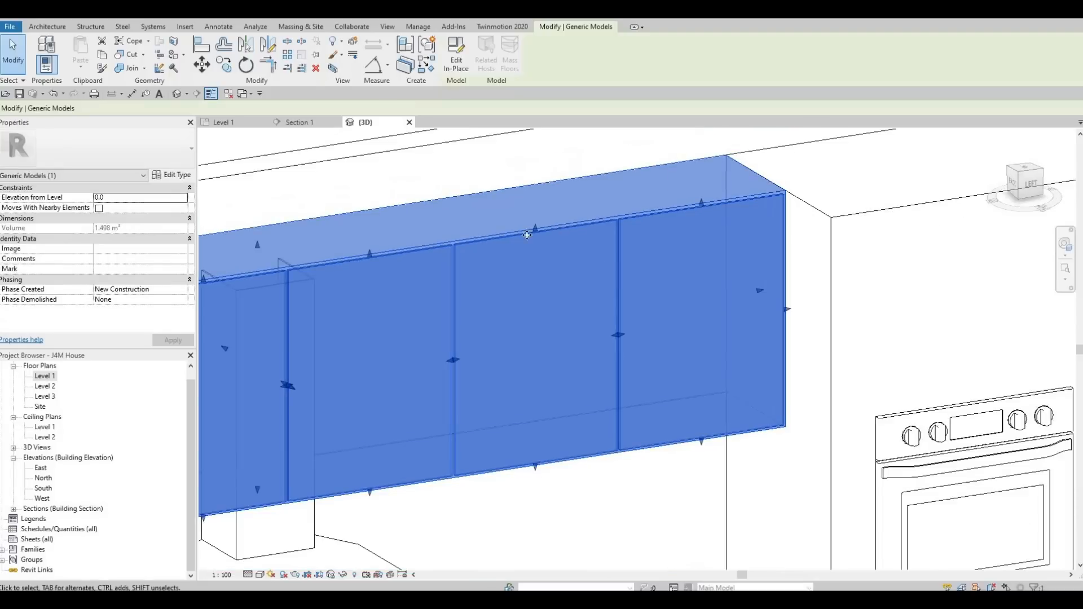
pyautogui.moveTo(637, 248); pyautogui.dragTo(1074, 174, button='middle')
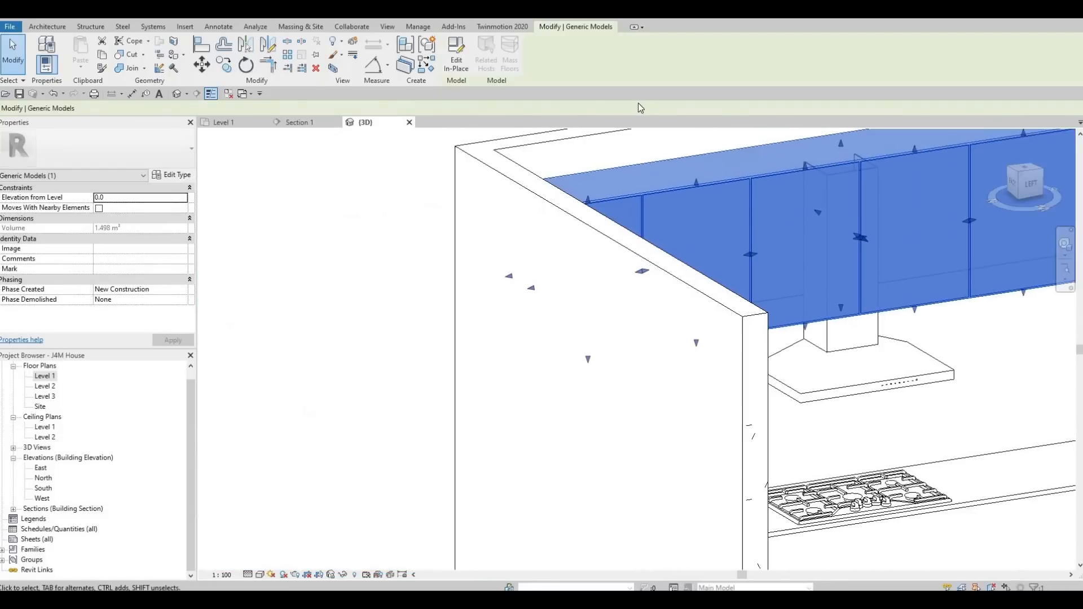
pyautogui.moveTo(844, 251); pyautogui.dragTo(812, 243, button='middle')
pyautogui.scroll(1, 812, 243)
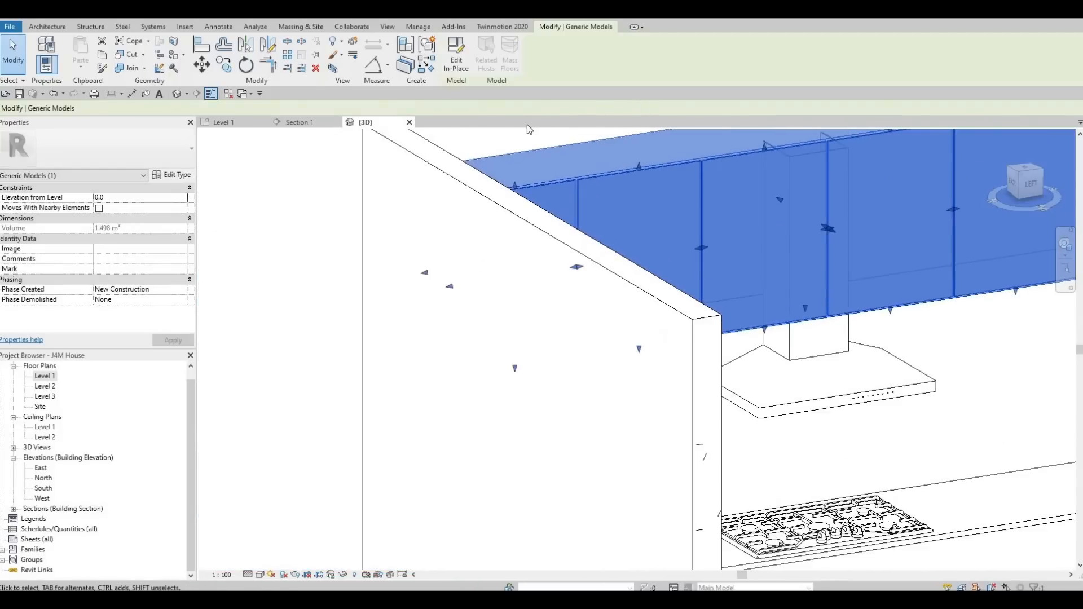
pyautogui.click(456, 55)
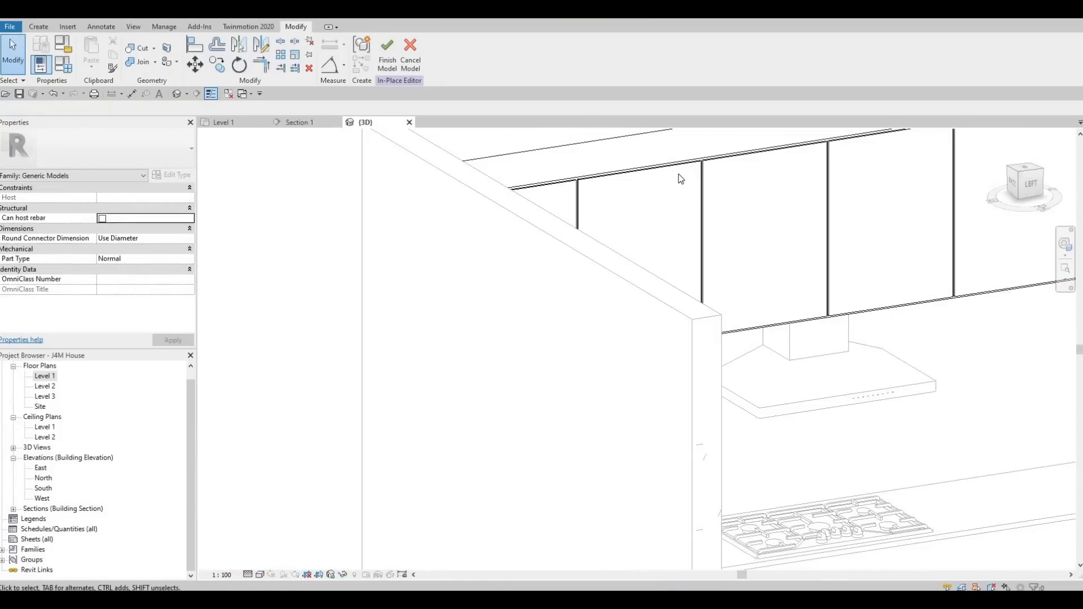
# Select the door extrusion to inspect it, then deselect it.
pyautogui.scroll(-5, 665, 232)
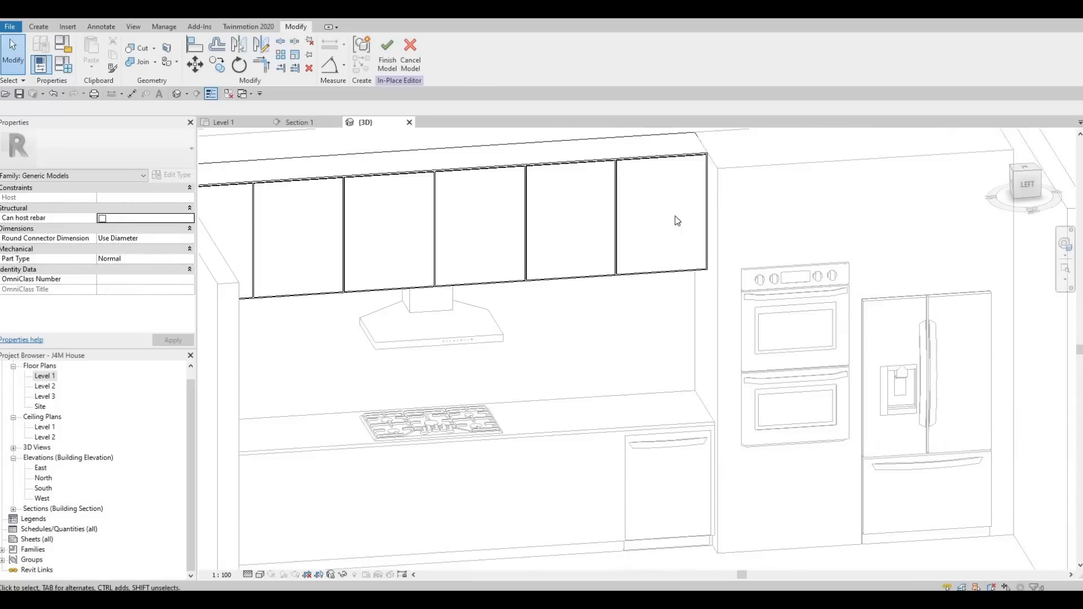
pyautogui.scroll(3, 714, 165)
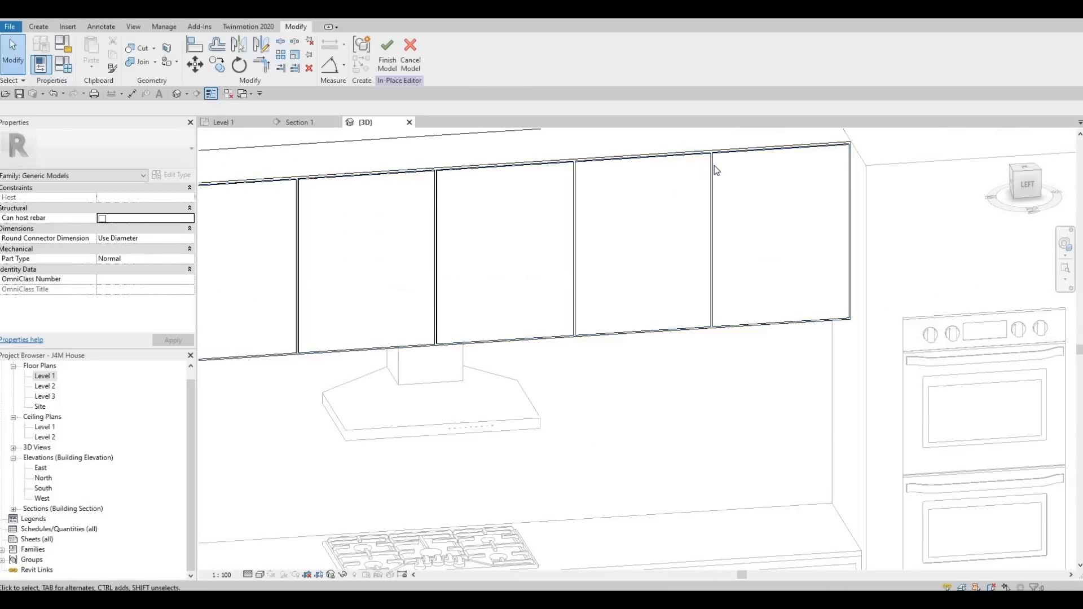
pyautogui.click(714, 164)
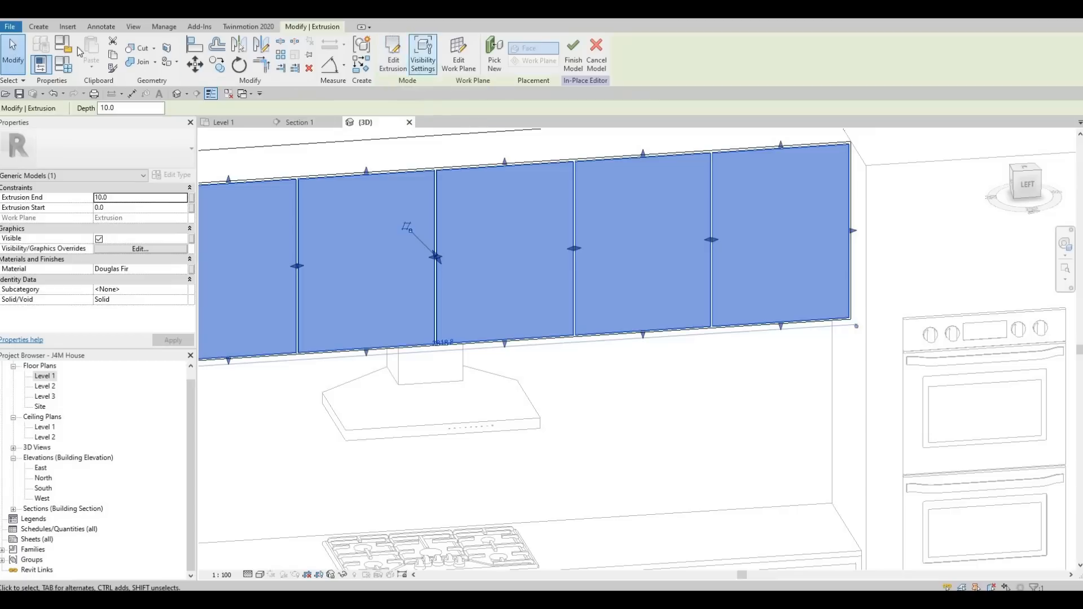
pyautogui.press('Escape')
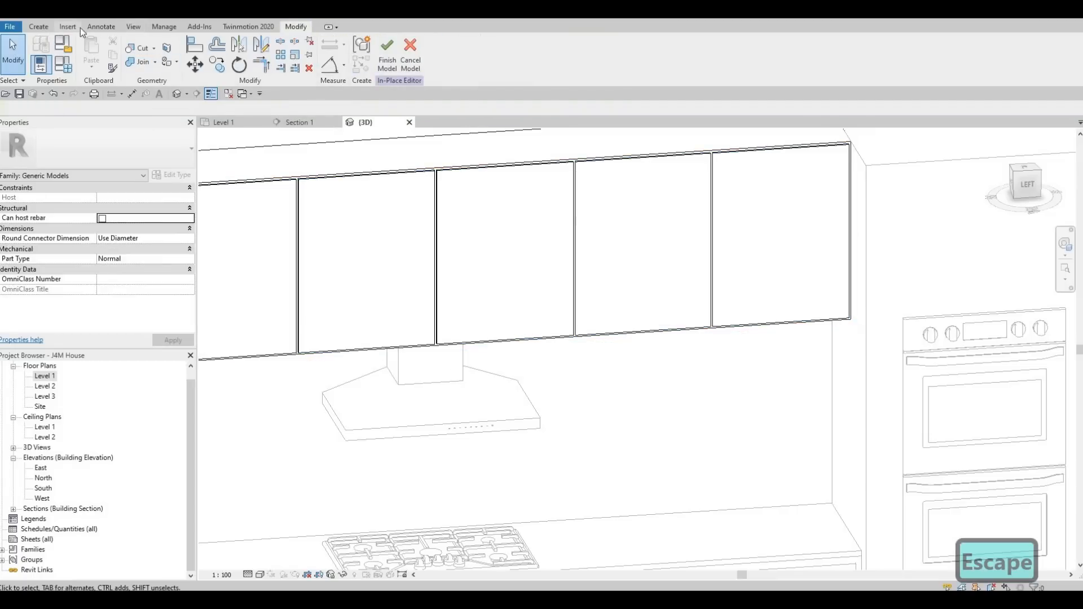
# Start a Void Sweep in the in-place model and begin sketching its path.
pyautogui.click(38, 27)
pyautogui.click(221, 71)
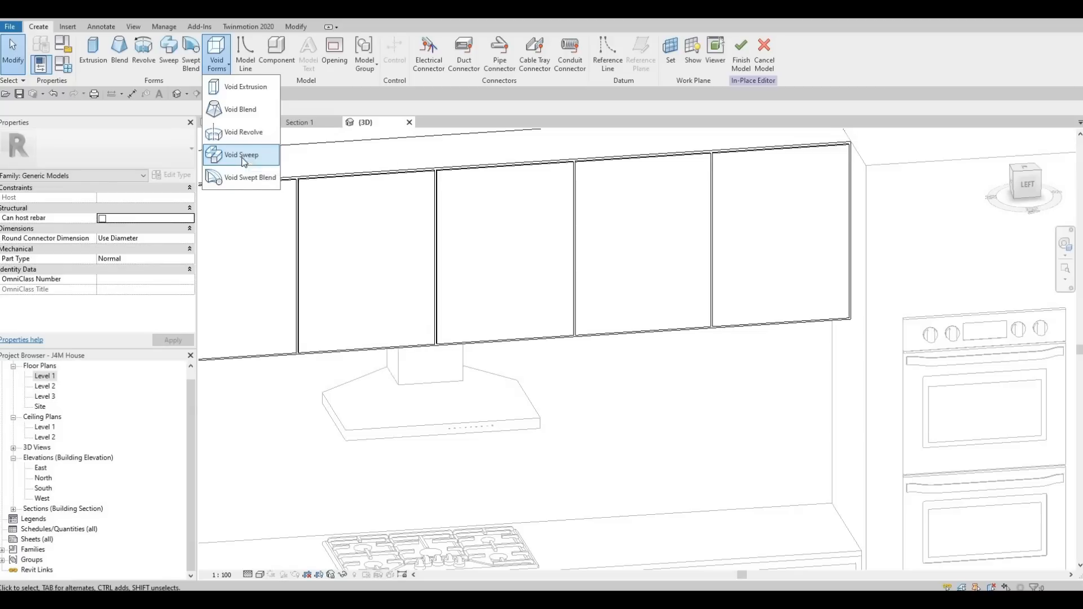
pyautogui.click(237, 156)
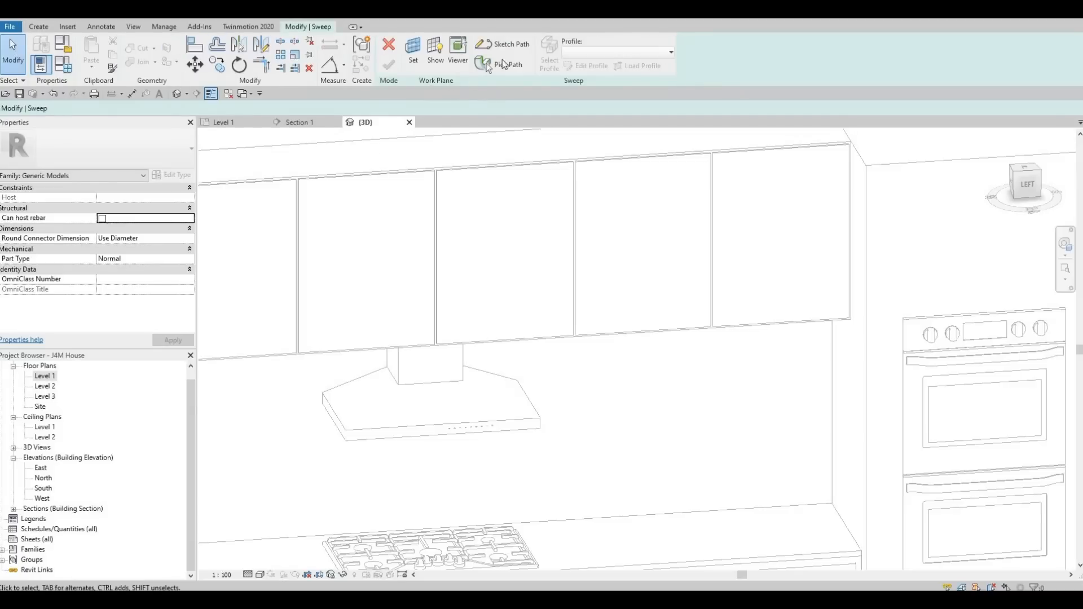
pyautogui.click(507, 46)
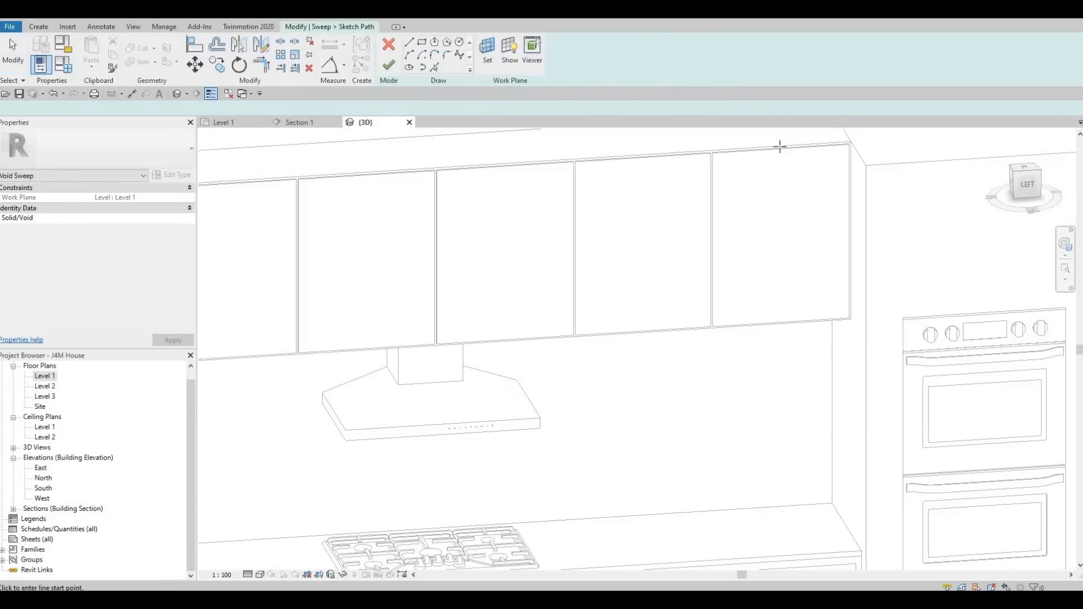
# Try to pick the door outline as the void sweep path using Pick Lines with a 40 offset.
pyautogui.scroll(2, 782, 158)
pyautogui.moveTo(751, 191); pyautogui.dragTo(631, 227, button='middle')
pyautogui.scroll(4, 506, 225)
pyautogui.moveTo(685, 148); pyautogui.dragTo(451, 205, button='middle')
pyautogui.scroll(1, 451, 206)
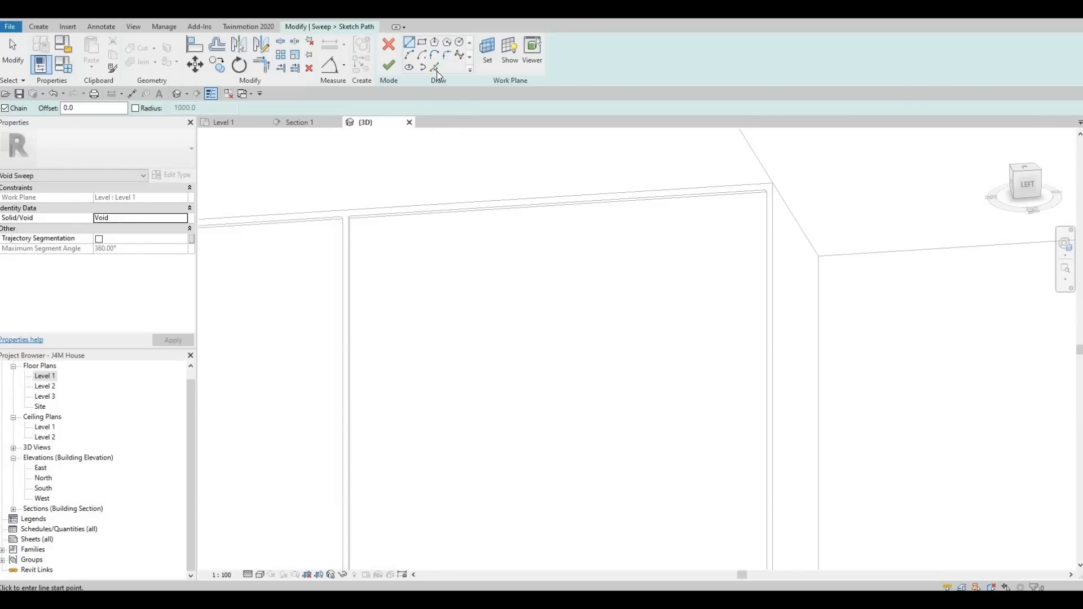
pyautogui.click(435, 68)
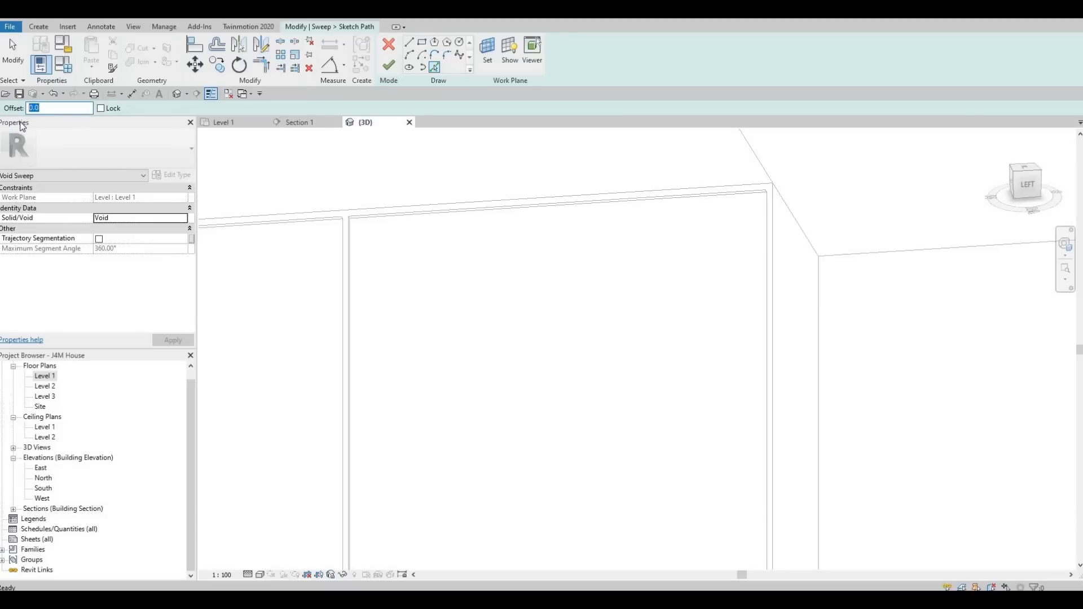
pyautogui.write('40')
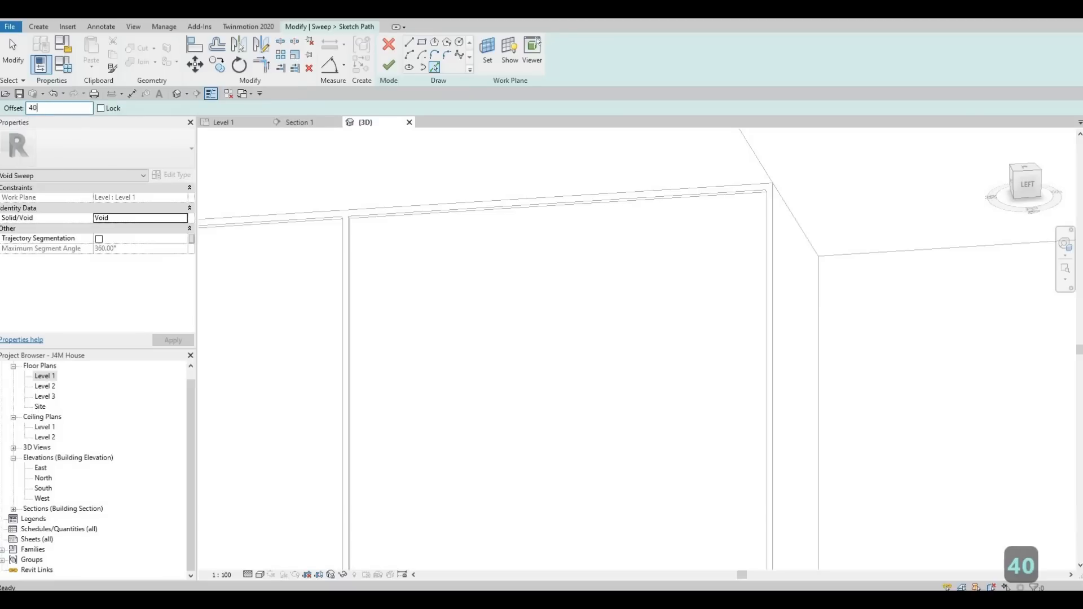
pyautogui.scroll(-2, 580, 210)
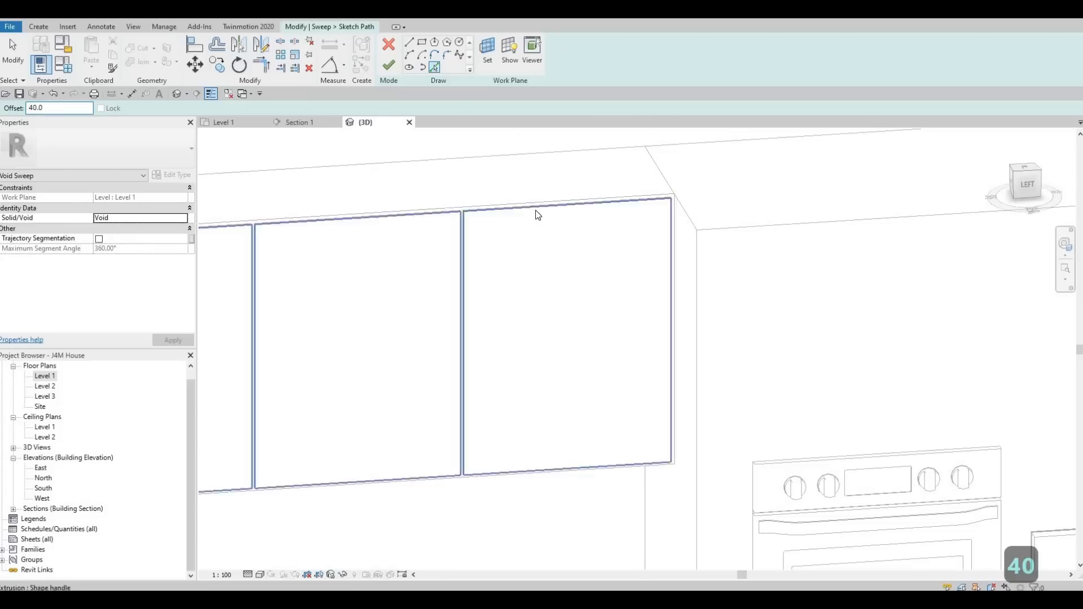
pyautogui.press('Tab')
pyautogui.press('Tab')
pyautogui.press('Tab')
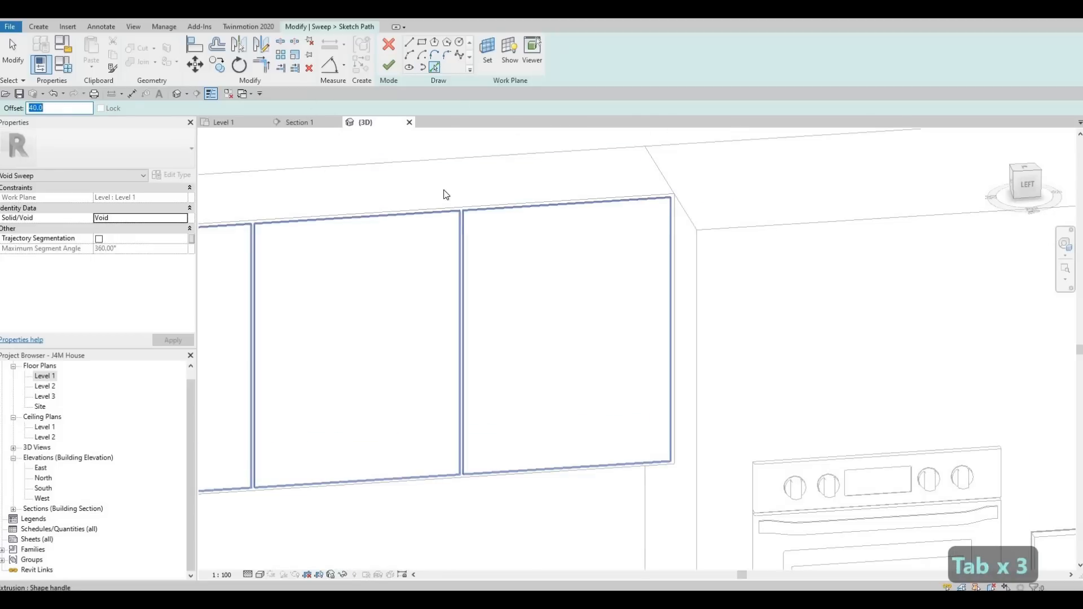
pyautogui.press('Escape')
pyautogui.press('Escape')
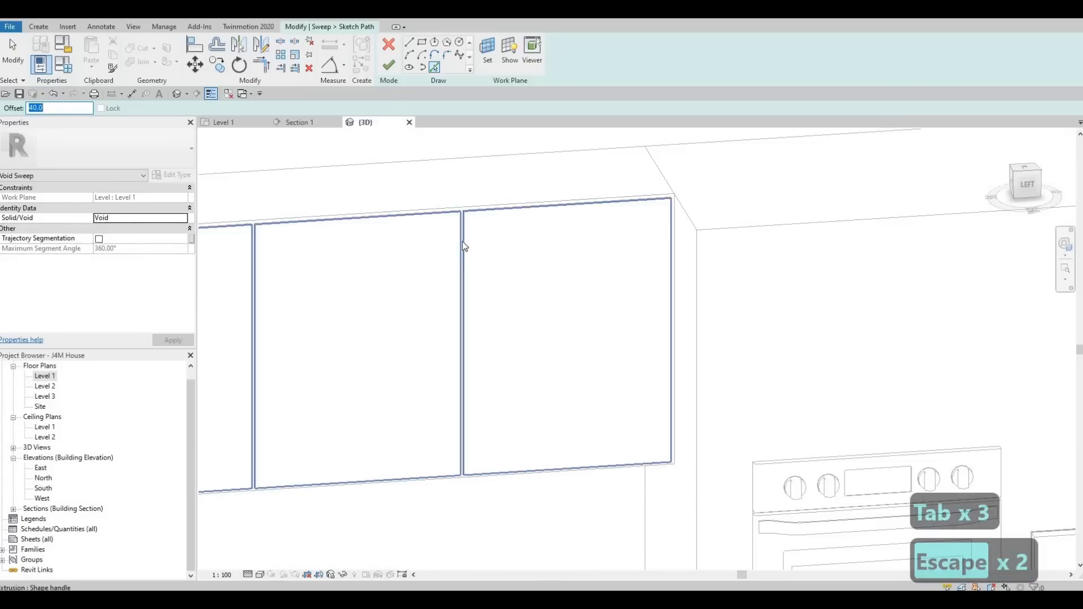
pyautogui.press('Escape')
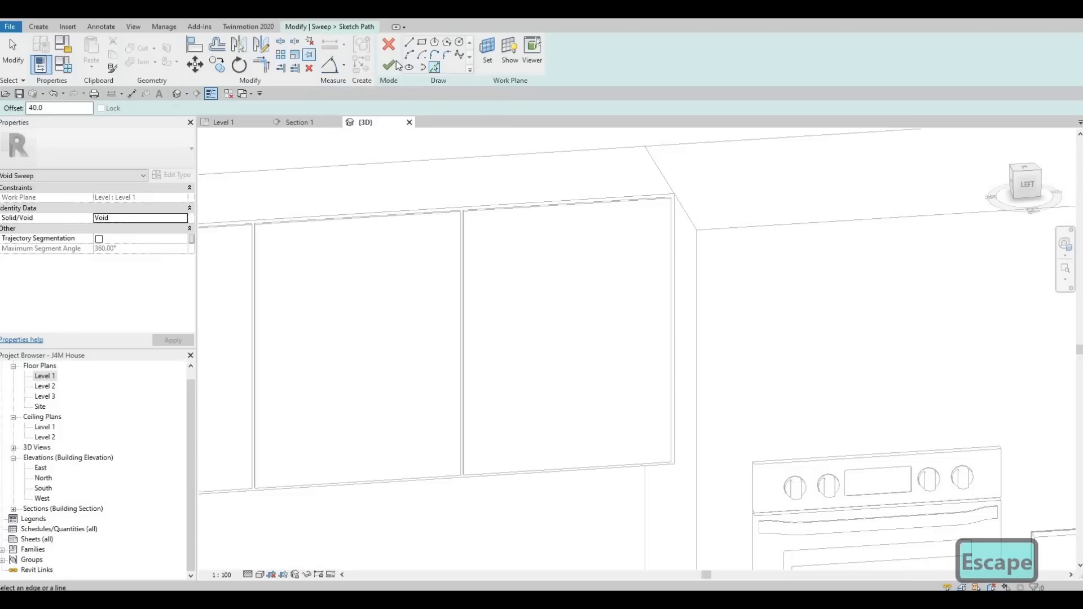
pyautogui.press('Escape')
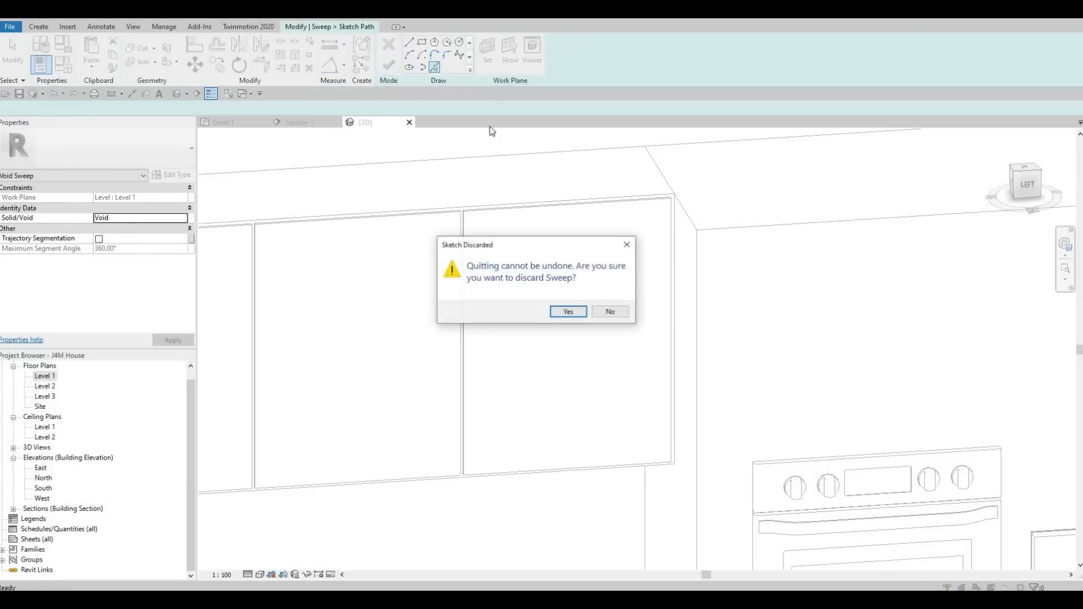
pyautogui.press('Escape')
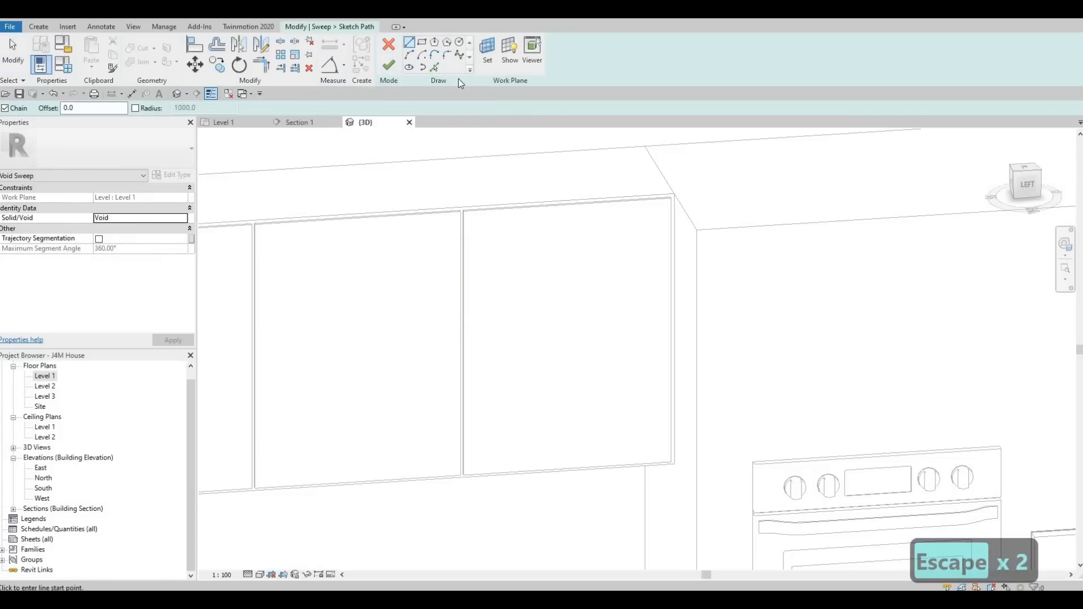
# Try again to pick the door's outline edges as the sketched sweep path with zero offset.
pyautogui.press('p')
pyautogui.press('l')
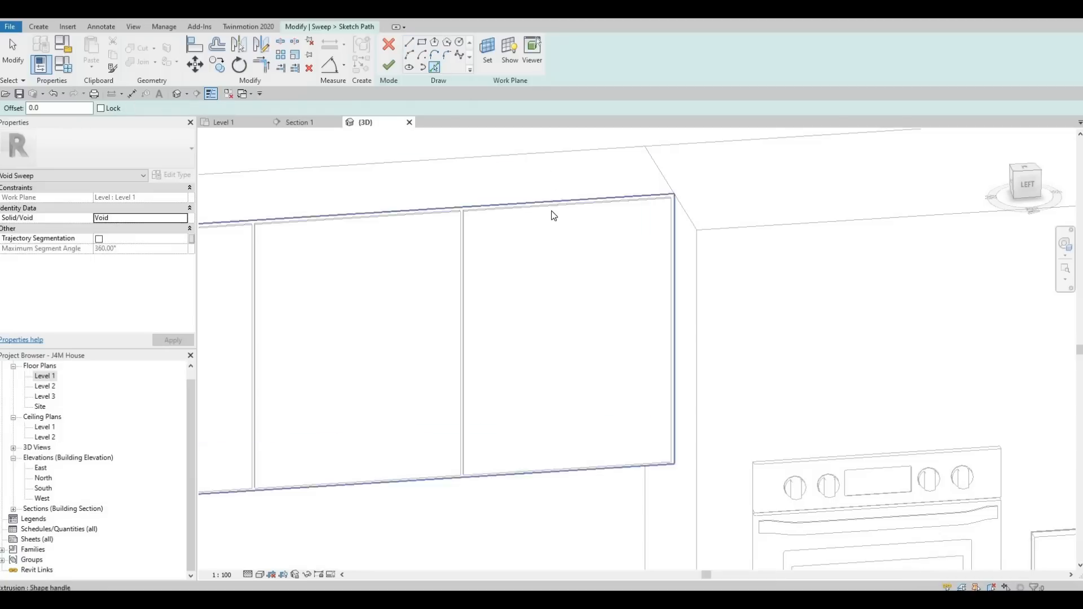
pyautogui.press('Tab')
pyautogui.press('Tab')
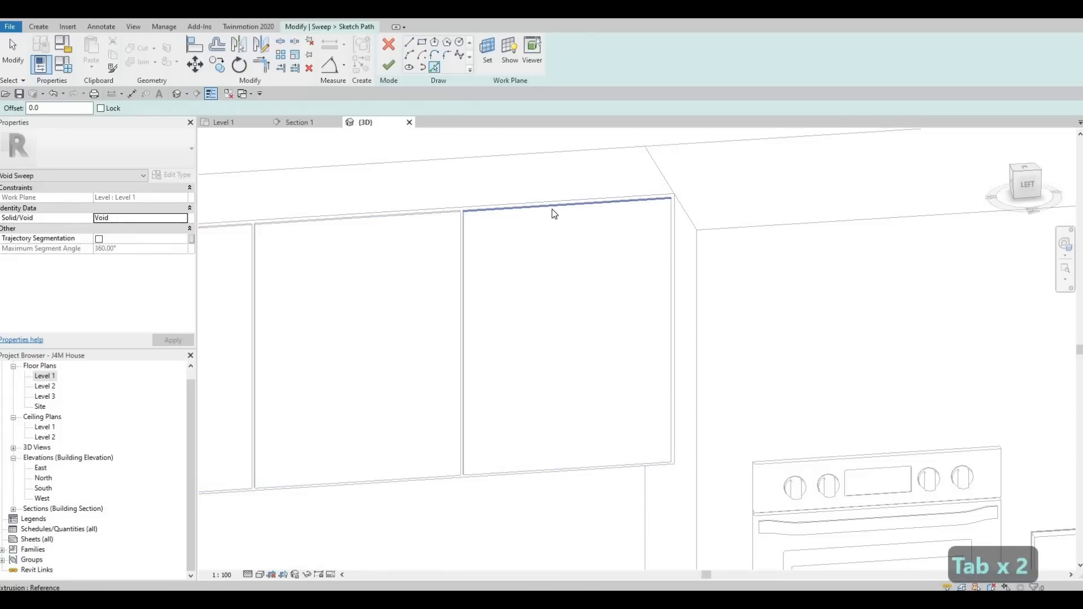
pyautogui.scroll(6, 528, 213)
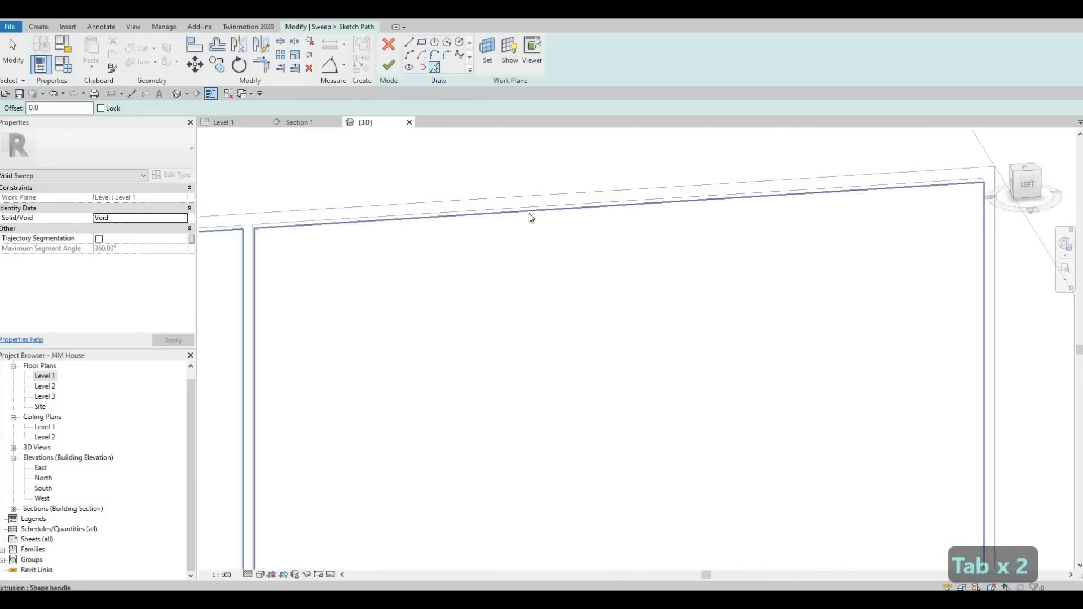
pyautogui.press('Tab')
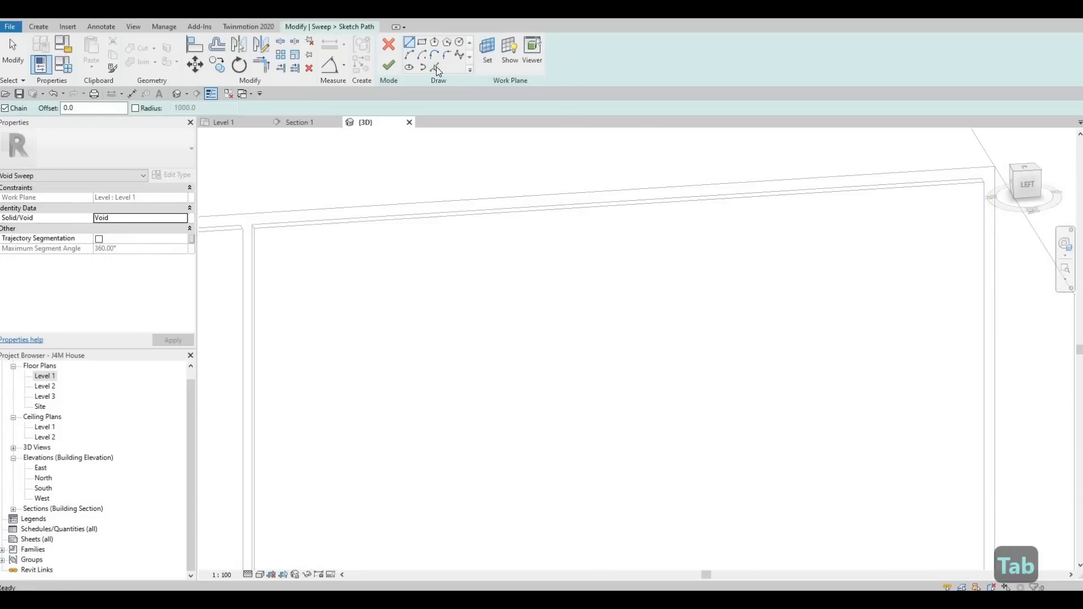
pyautogui.press('Tab')
pyautogui.press('Tab')
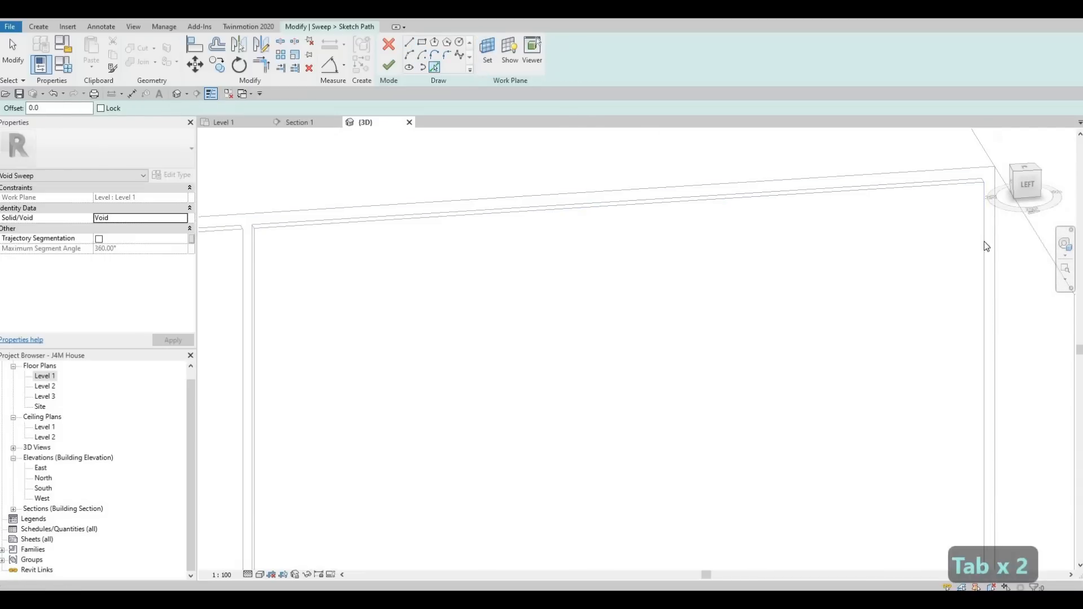
pyautogui.press('Tab')
pyautogui.press('Tab')
pyautogui.press('Tab')
pyautogui.press('Tab')
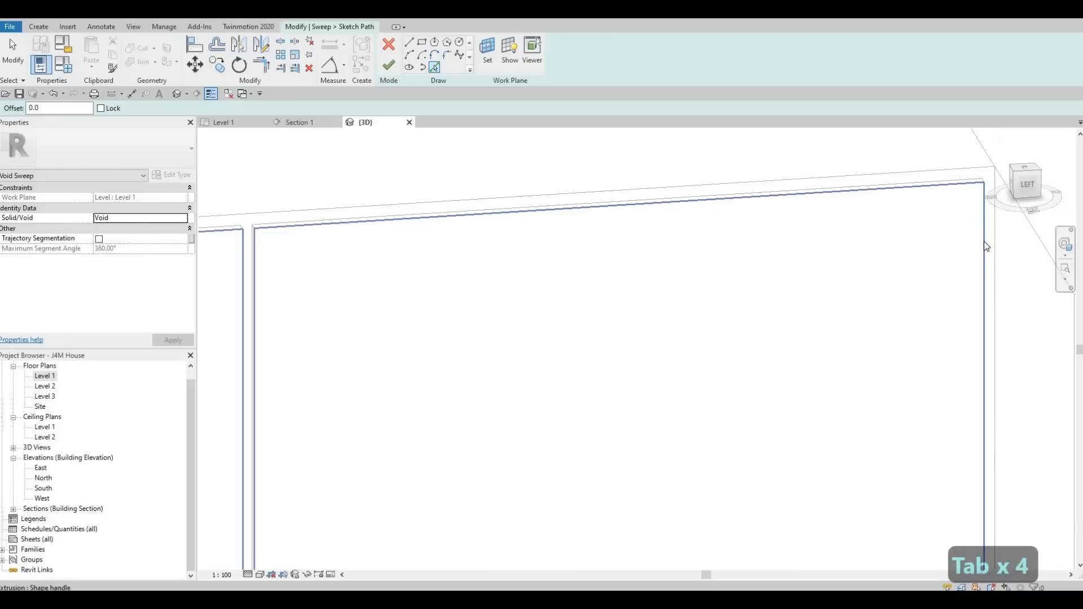
pyautogui.press('Tab')
pyautogui.press('Tab')
pyautogui.press('Tab')
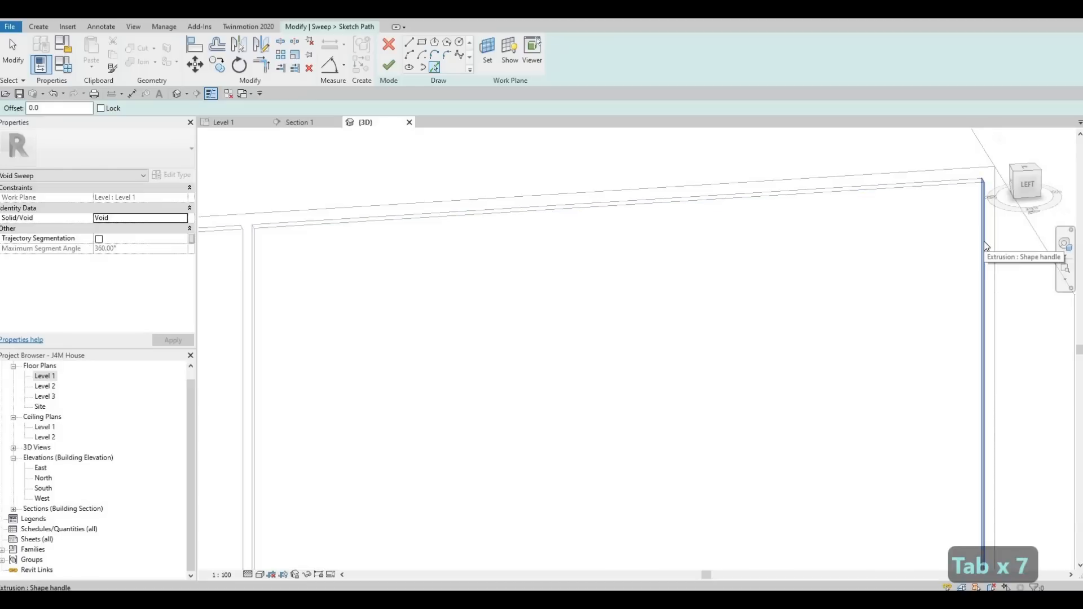
pyautogui.keyDown('shift'); pyautogui.moveTo(916, 322); pyautogui.dragTo(796, 113, button='middle'); pyautogui.keyUp('shift')
pyautogui.scroll(-1, 846, 339)
pyautogui.moveTo(896, 531); pyautogui.dragTo(838, 249, button='middle')
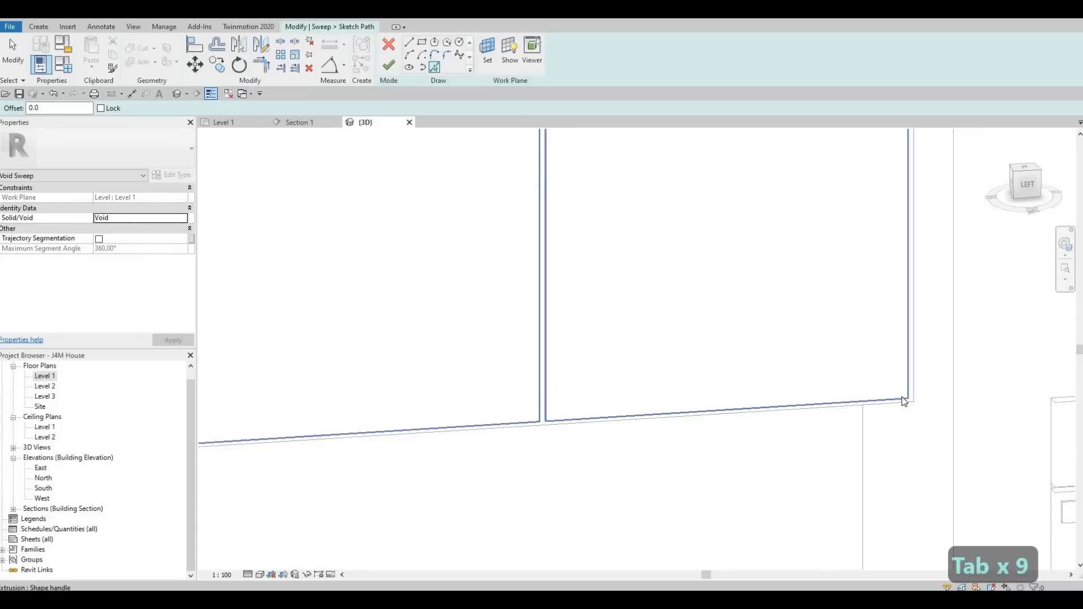
pyautogui.click(727, 208)
pyautogui.scroll(-1, 726, 208)
pyautogui.press('Escape')
pyautogui.press('Escape')
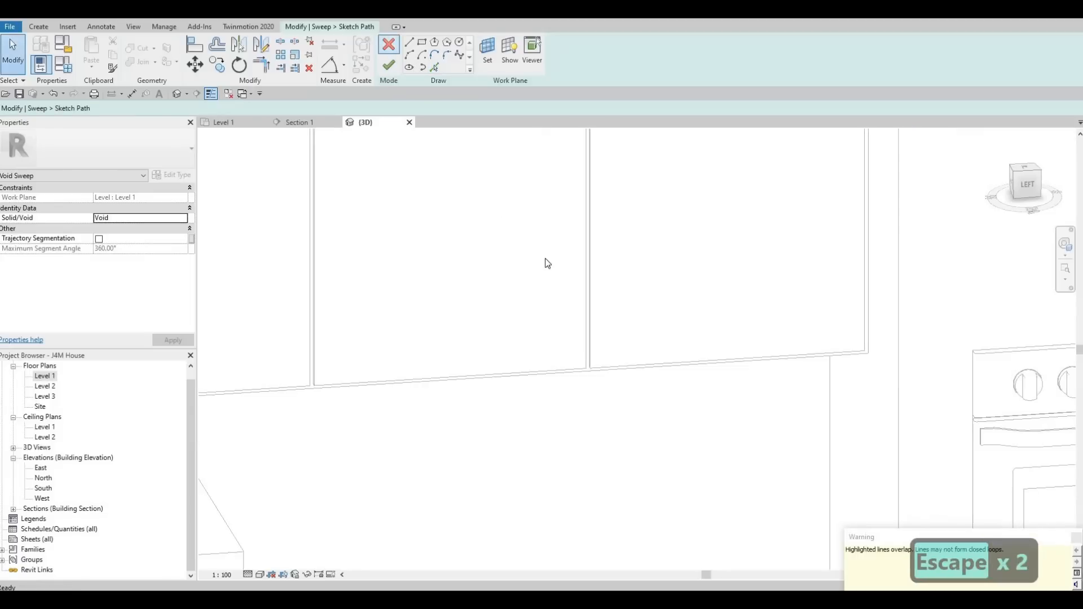
pyautogui.click(585, 311)
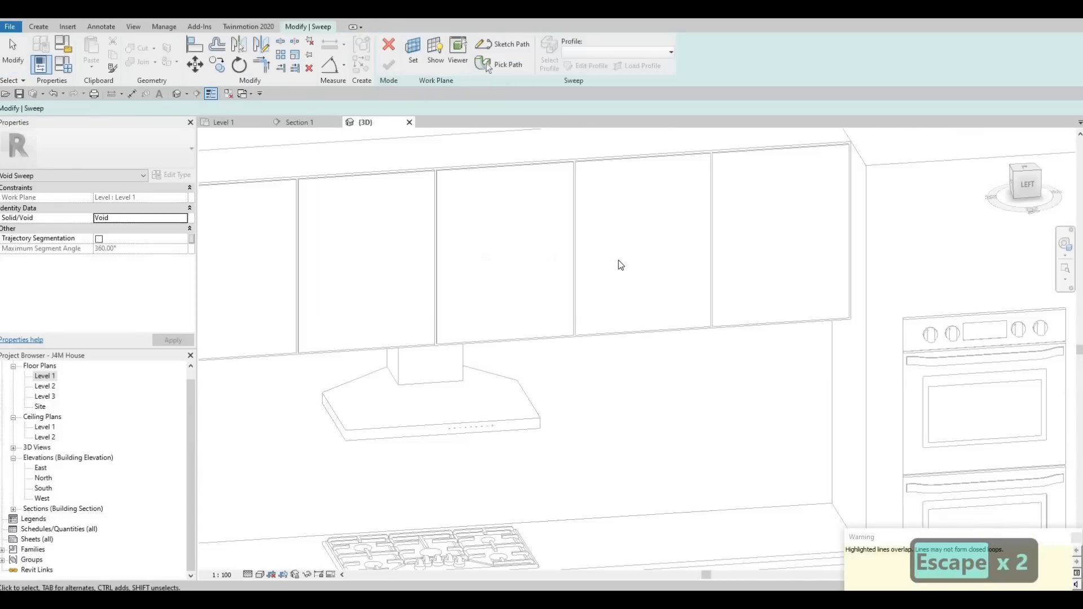
# Switch to Pick Path and pick the right-hand door's top and right edges as the sweep path.
pyautogui.press('Escape')
pyautogui.keyDown('shift'); pyautogui.moveTo(655, 306); pyautogui.dragTo(663, 312, button='middle'); pyautogui.keyUp('shift')
pyautogui.moveTo(663, 311); pyautogui.dragTo(384, 322, button='middle')
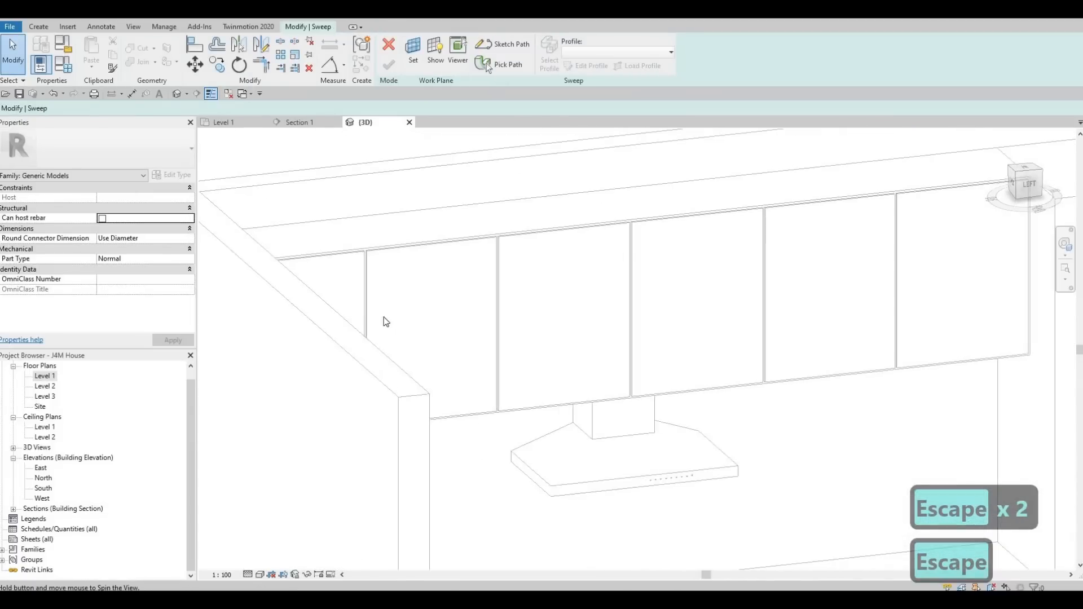
pyautogui.click(498, 69)
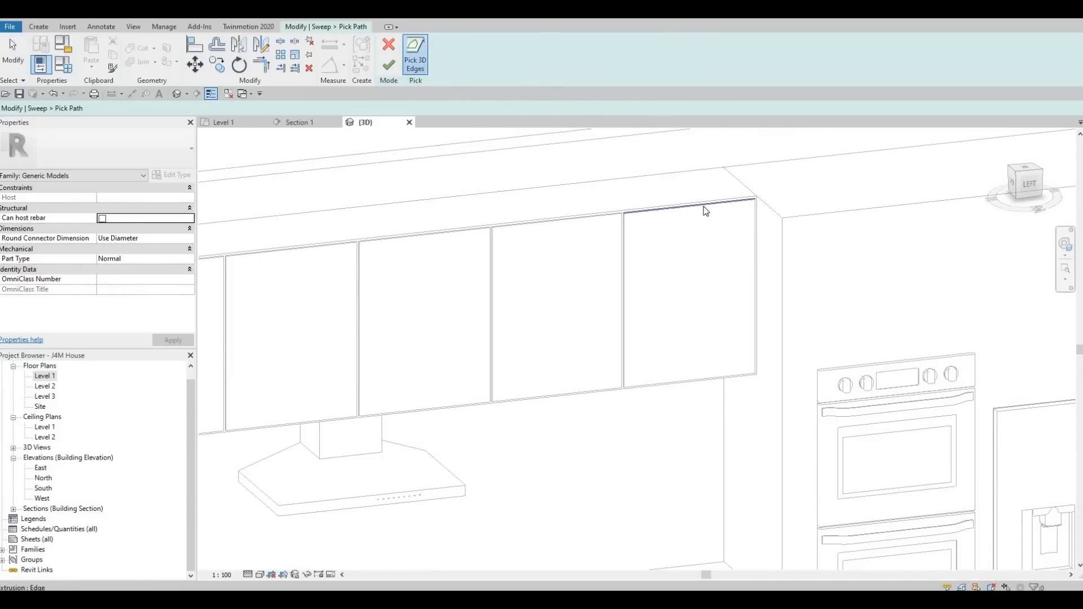
pyautogui.scroll(2, 705, 211)
pyautogui.click(791, 217)
pyautogui.scroll(1, 804, 219)
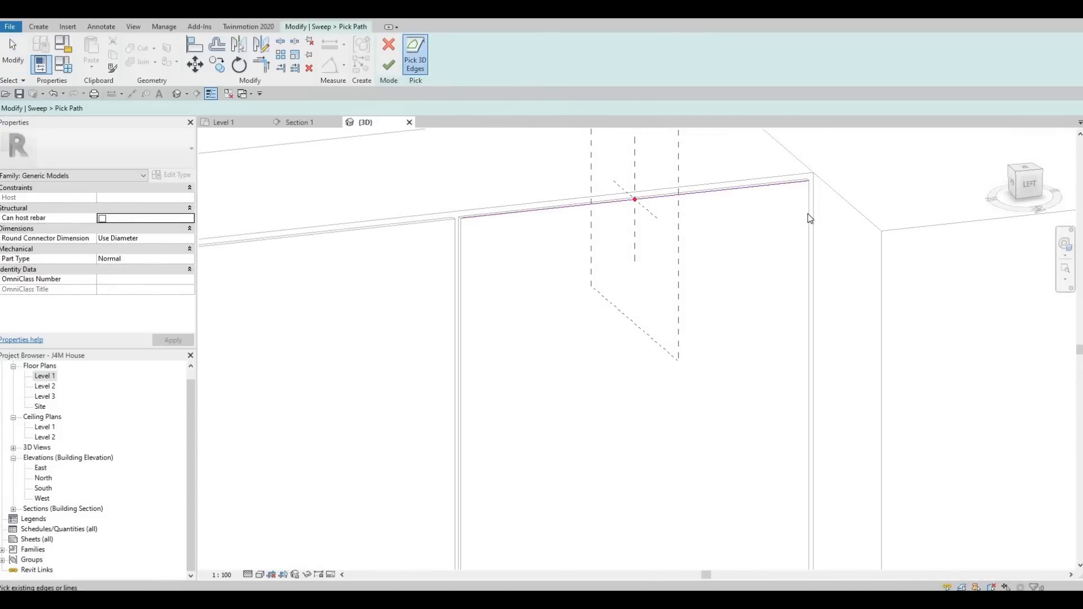
pyautogui.click(808, 218)
# Add the same door's bottom and left edges to the sweep path and finish the path.
pyautogui.scroll(-2, 773, 294)
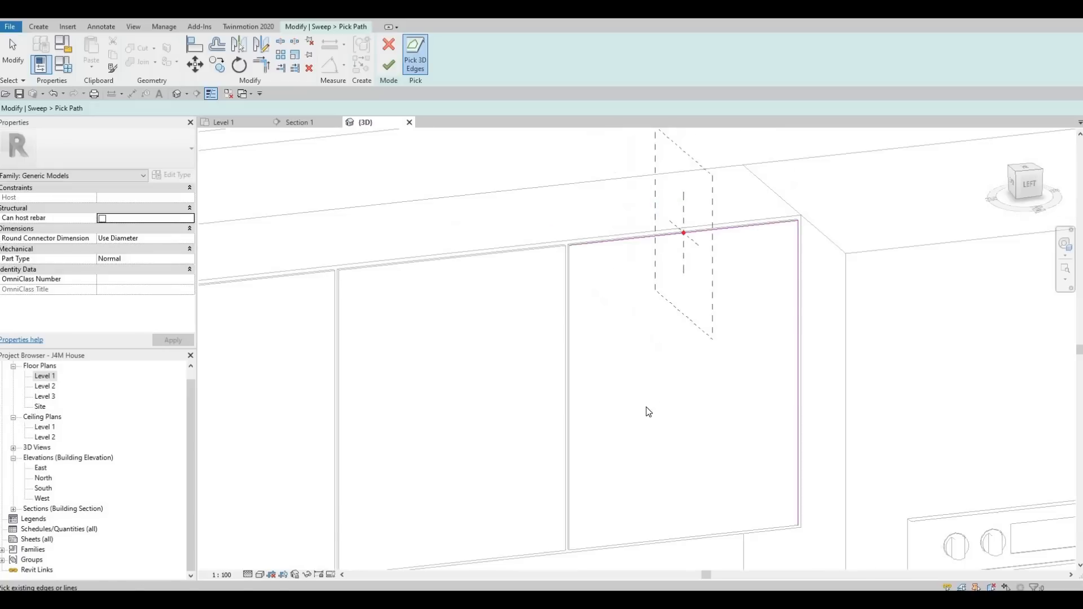
pyautogui.moveTo(646, 407); pyautogui.dragTo(655, 255, button='middle')
pyautogui.scroll(2, 643, 397)
pyautogui.click(570, 329)
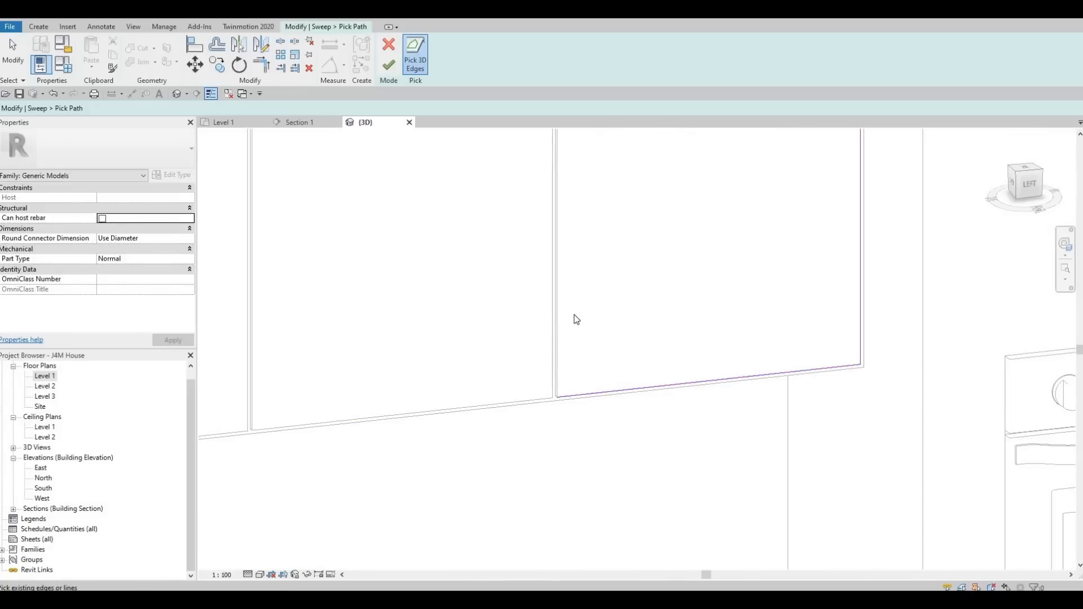
pyautogui.click(560, 285)
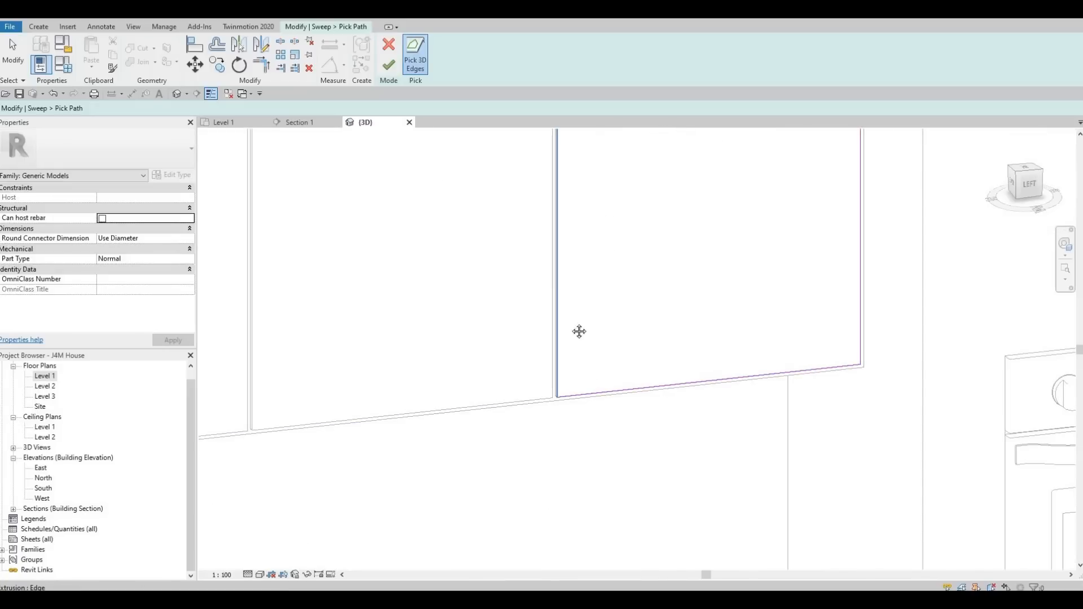
pyautogui.moveTo(747, 242); pyautogui.dragTo(750, 440, button='middle')
pyautogui.scroll(-1, 753, 231)
pyautogui.scroll(2, 754, 230)
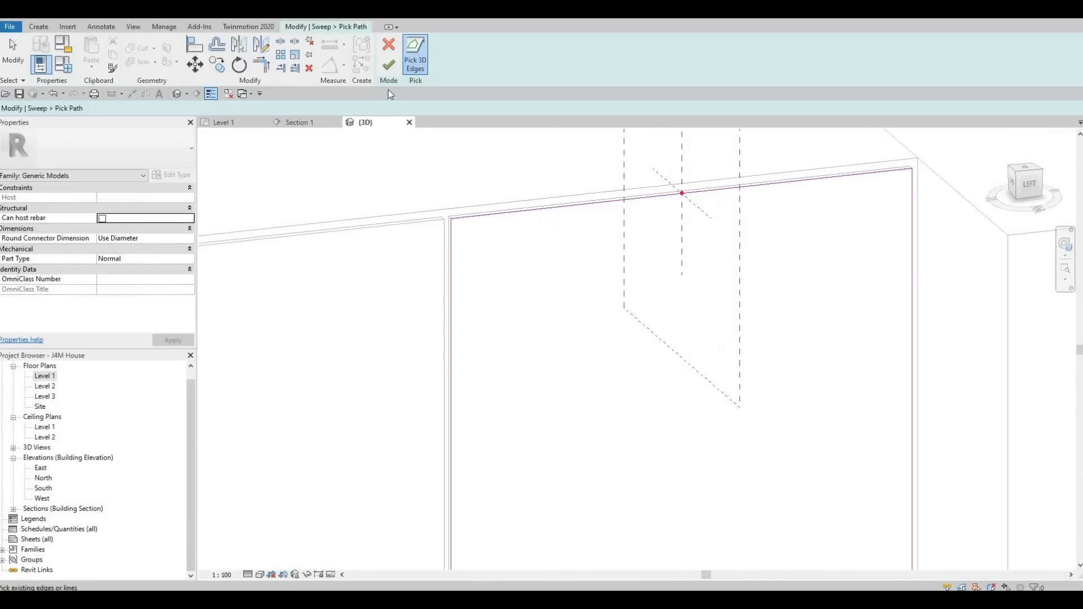
pyautogui.click(389, 65)
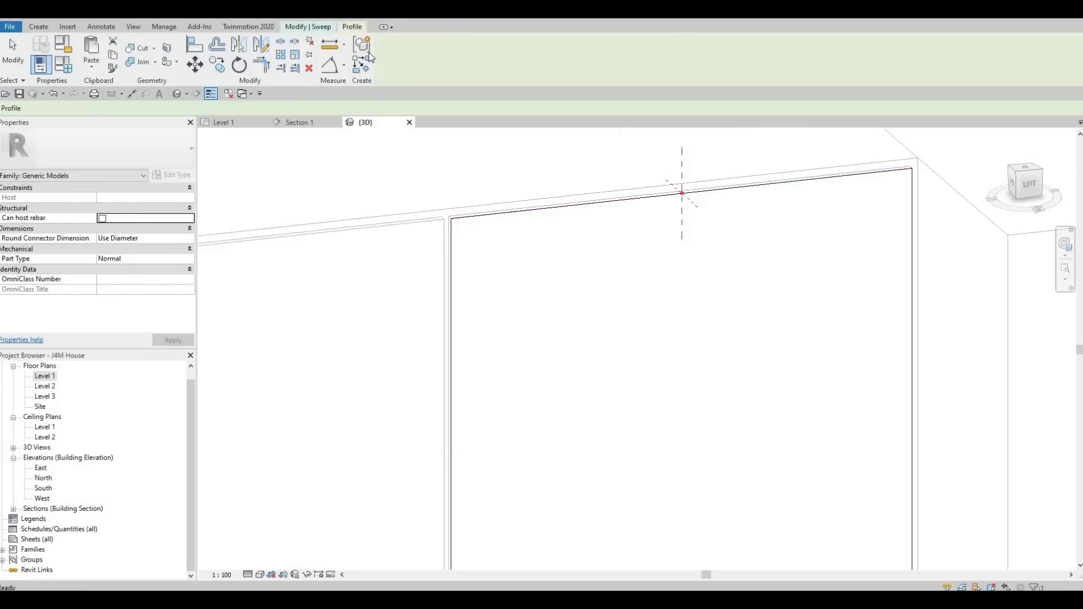
# Edit the sweep profile and draw a narrow rectangle just below the path's profile reference point.
pyautogui.click(328, 28)
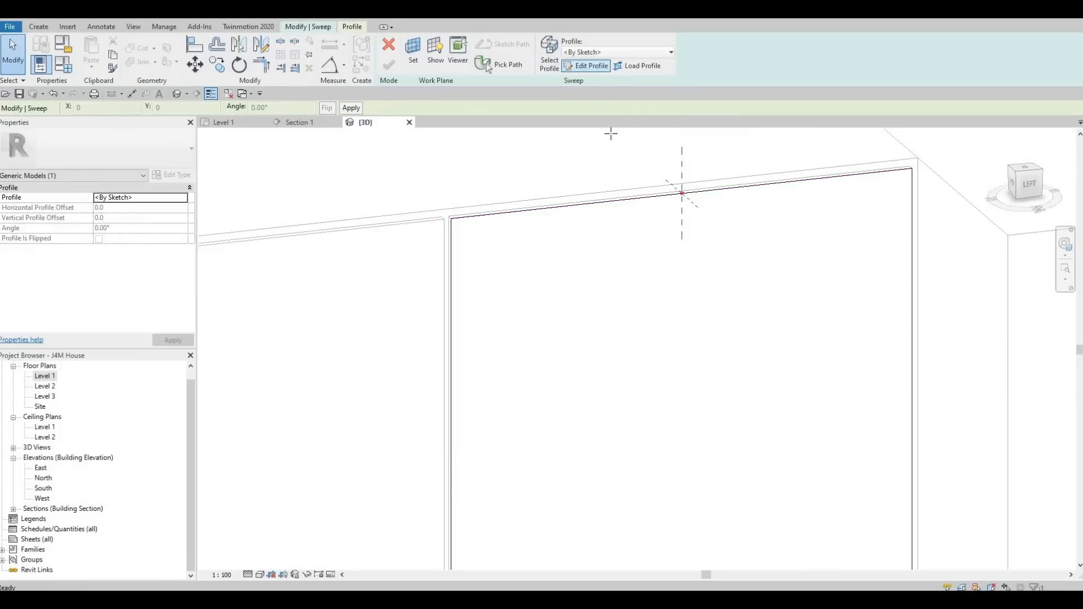
pyautogui.click(587, 66)
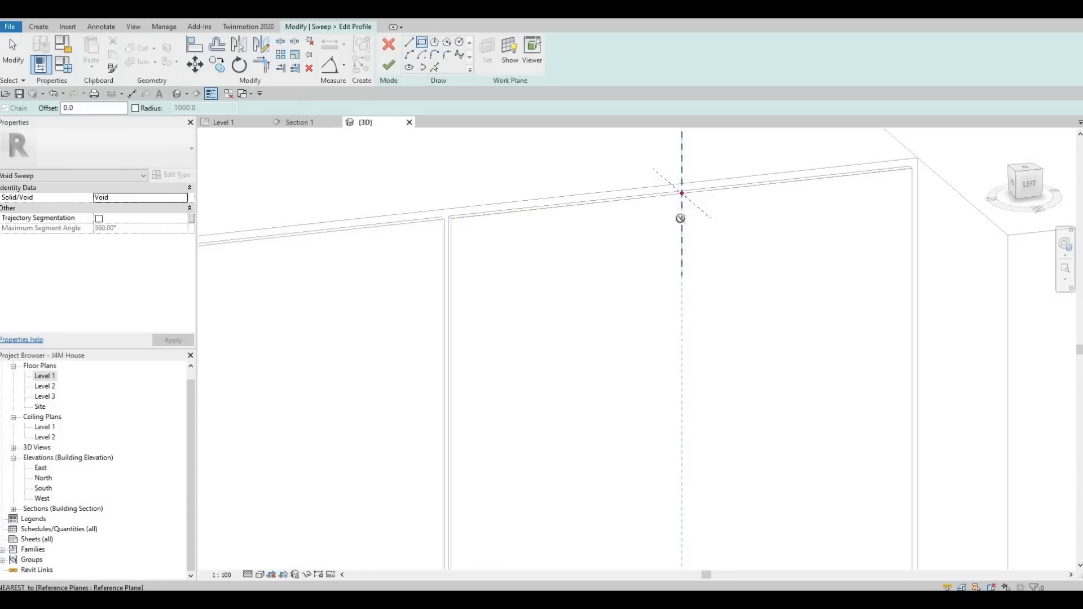
pyautogui.click(681, 219)
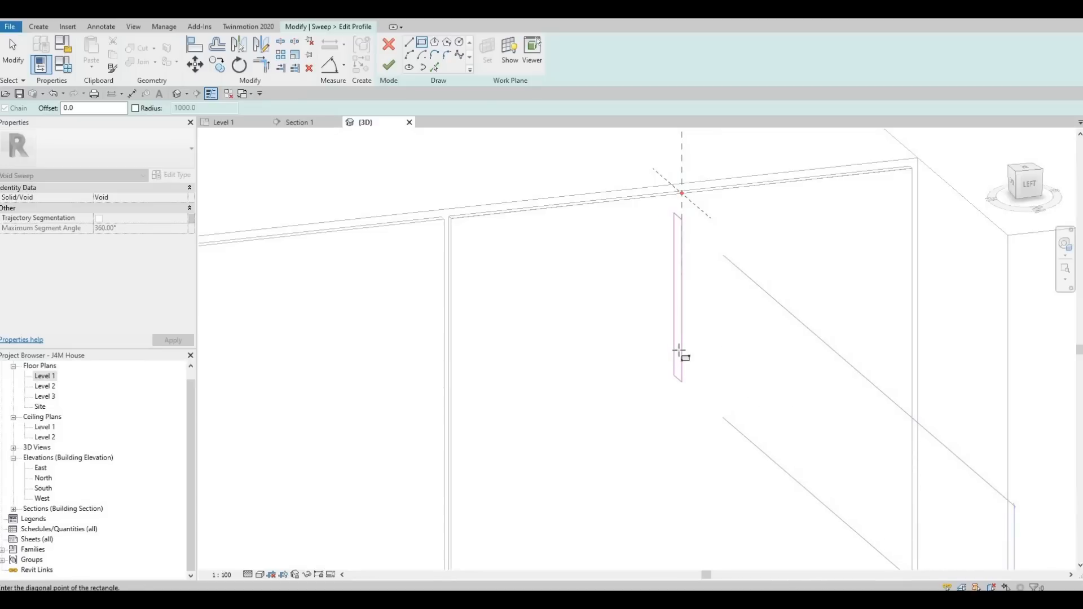
pyautogui.click(660, 308)
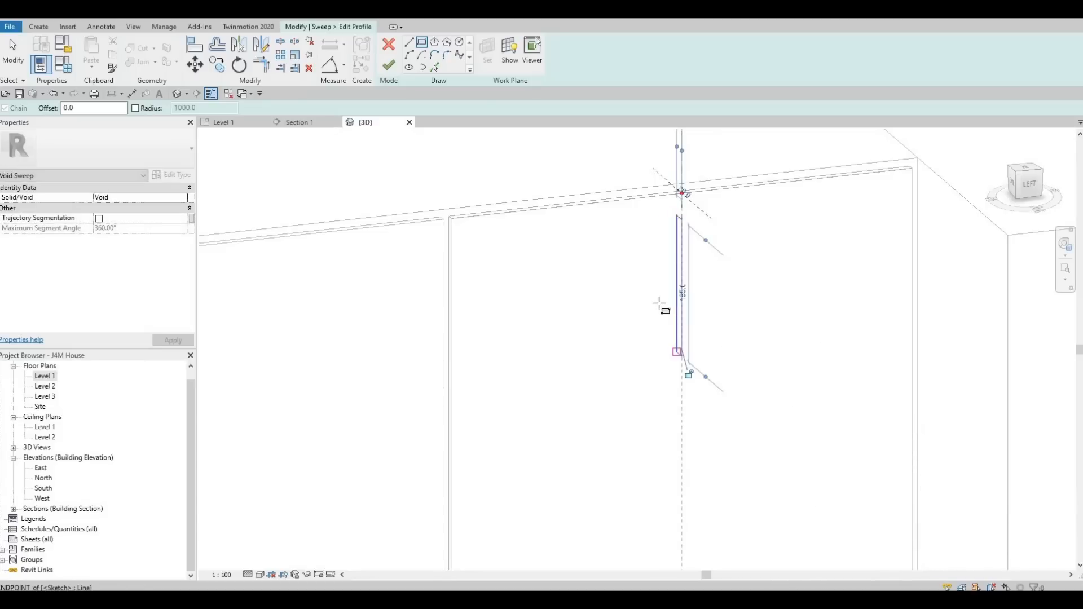
# Select a side of the sweep profile rectangle and open its length dimension for editing.
pyautogui.scroll(2, 660, 308)
pyautogui.scroll(-2, 673, 262)
pyautogui.scroll(1, 682, 223)
pyautogui.press('Escape')
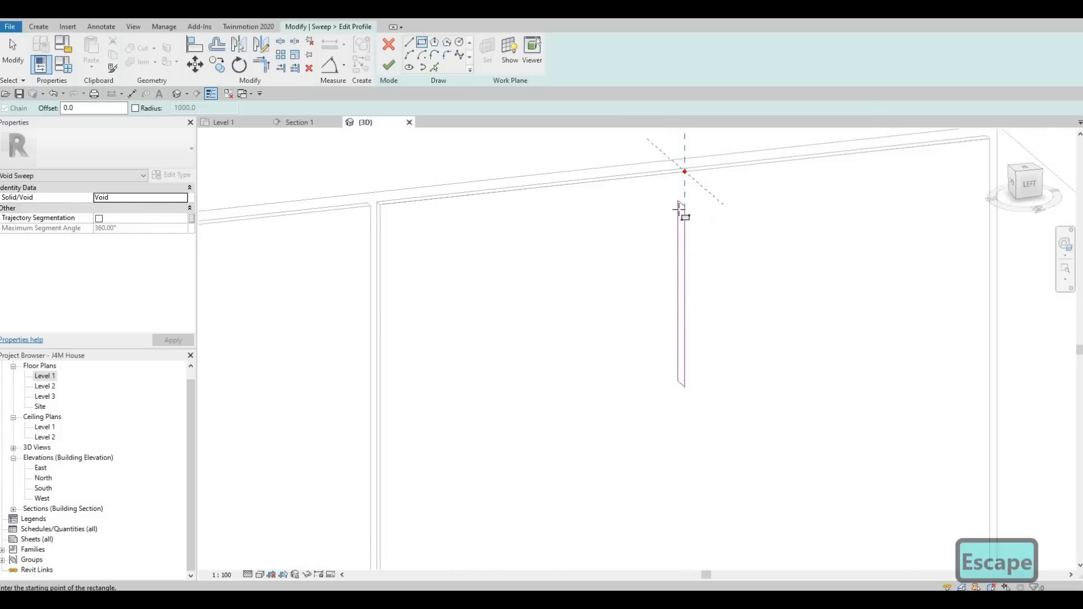
pyautogui.press('Escape')
pyautogui.press('Escape')
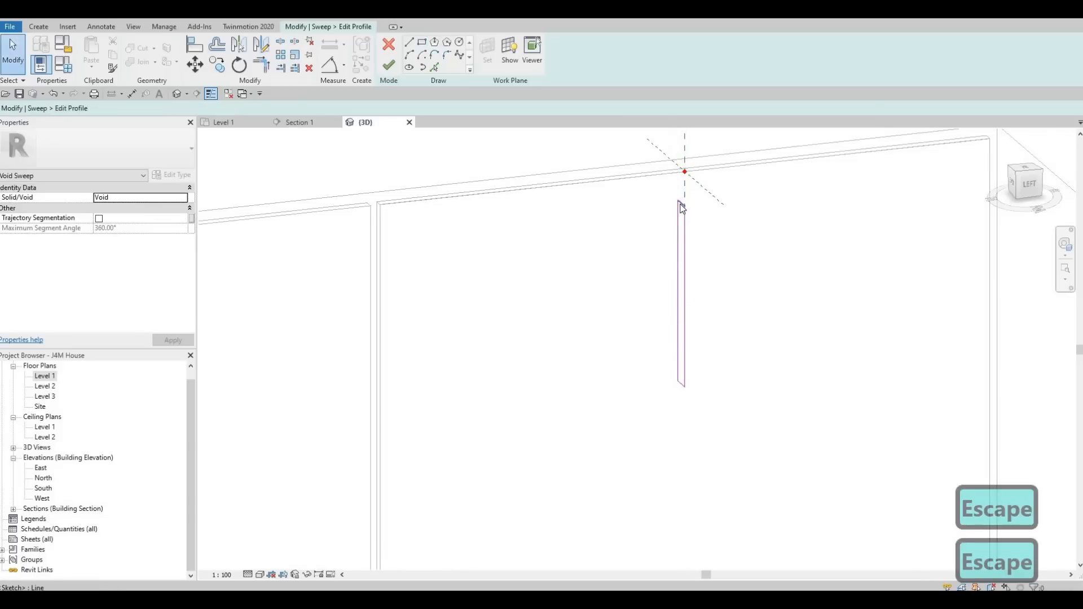
pyautogui.click(686, 296)
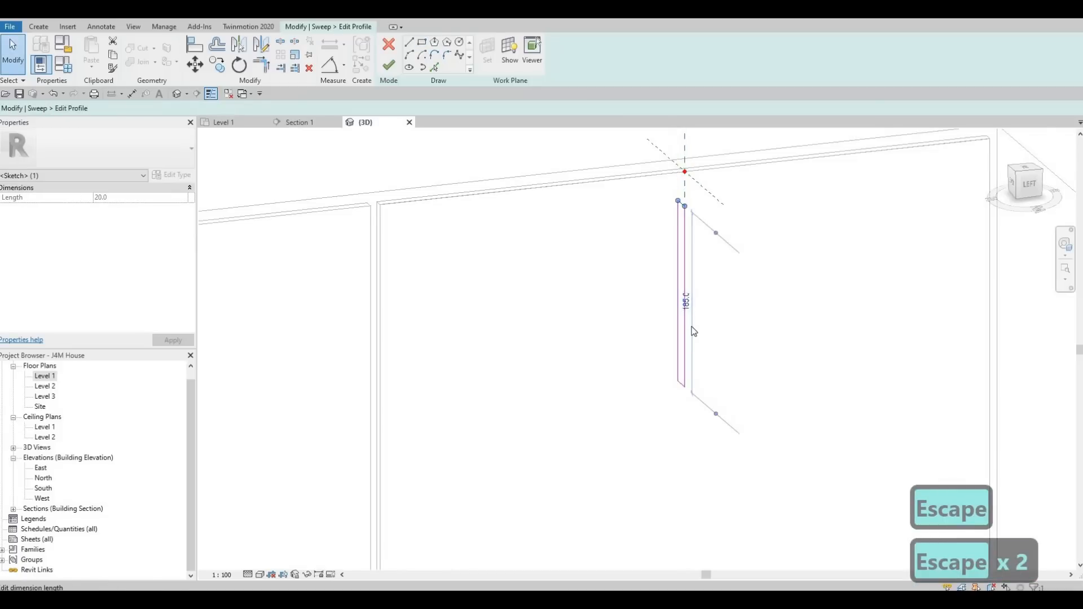
pyautogui.click(694, 332)
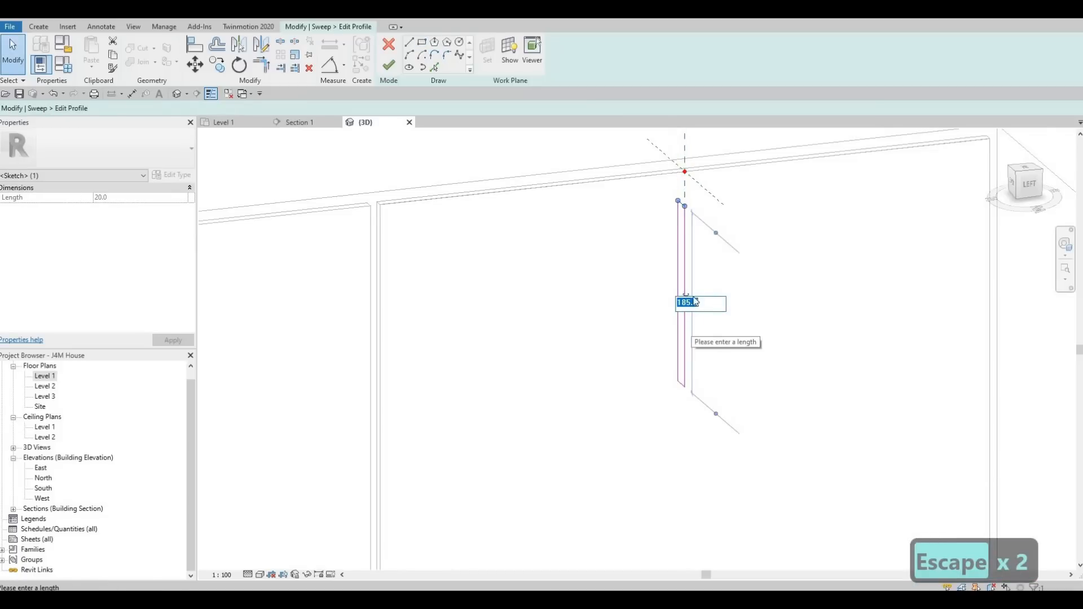
pyautogui.scroll(1, 684, 205)
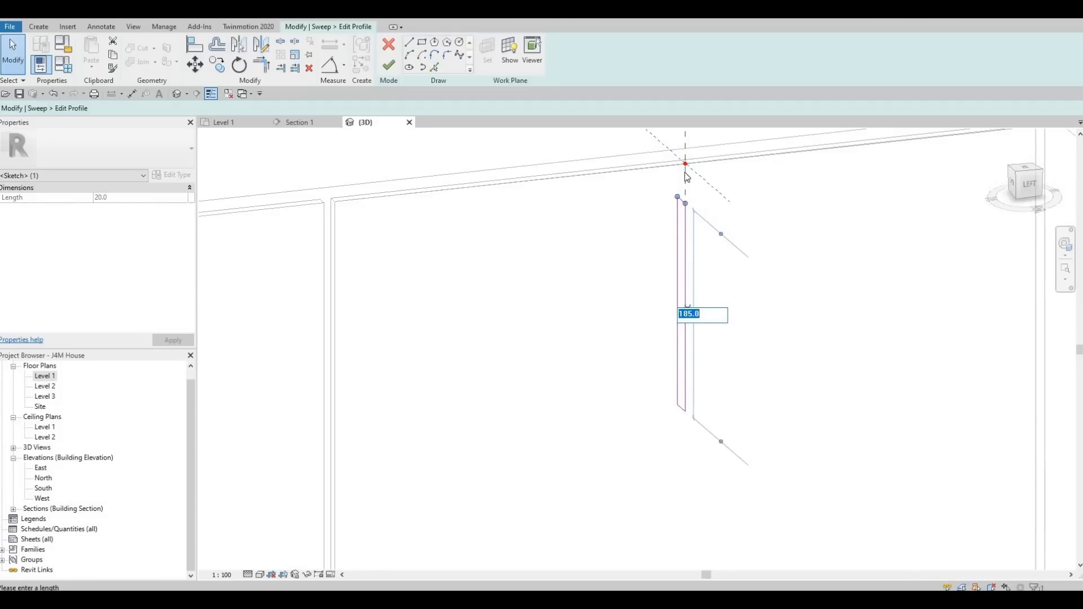
pyautogui.press('Return')
pyautogui.scroll(1, 683, 203)
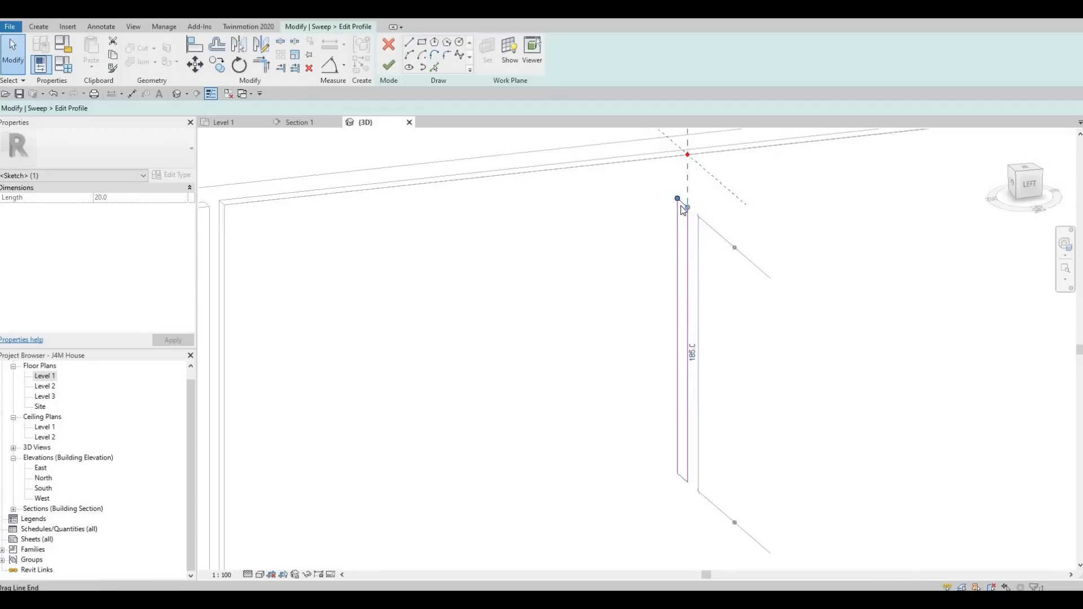
pyautogui.press('Escape')
pyautogui.press('Escape')
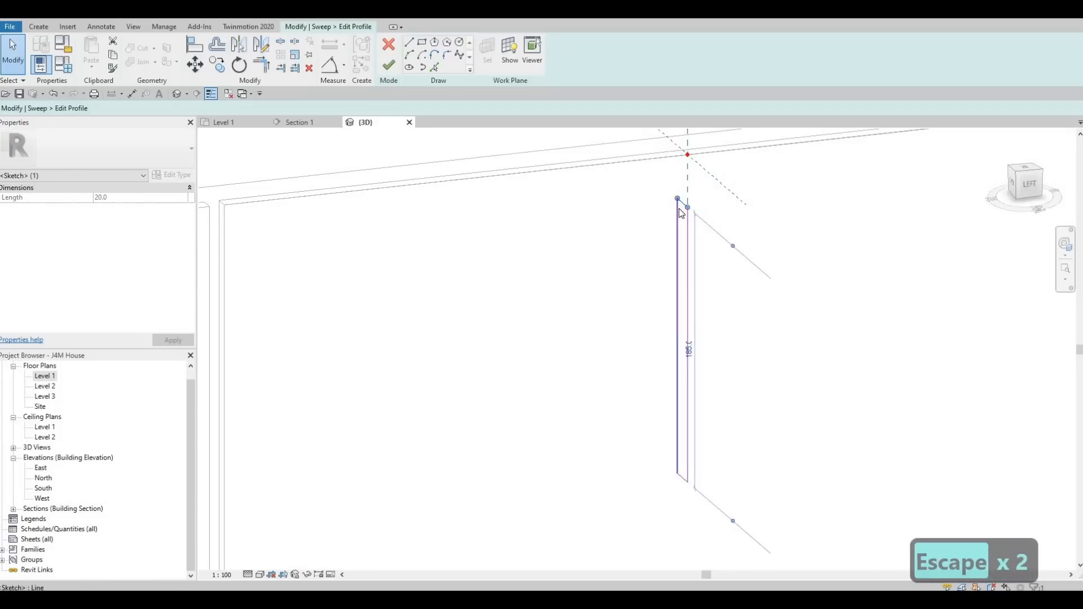
# Try to align the profile rectangle with the profile reference point's vertical line.
pyautogui.press('a')
pyautogui.press('l')
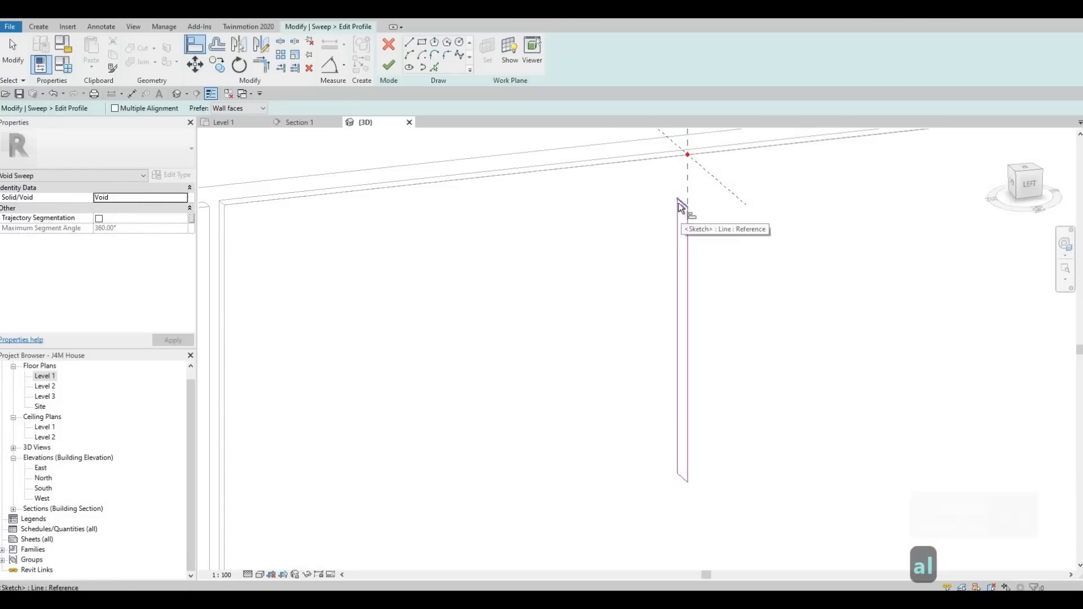
pyautogui.click(682, 151)
pyautogui.click(678, 200)
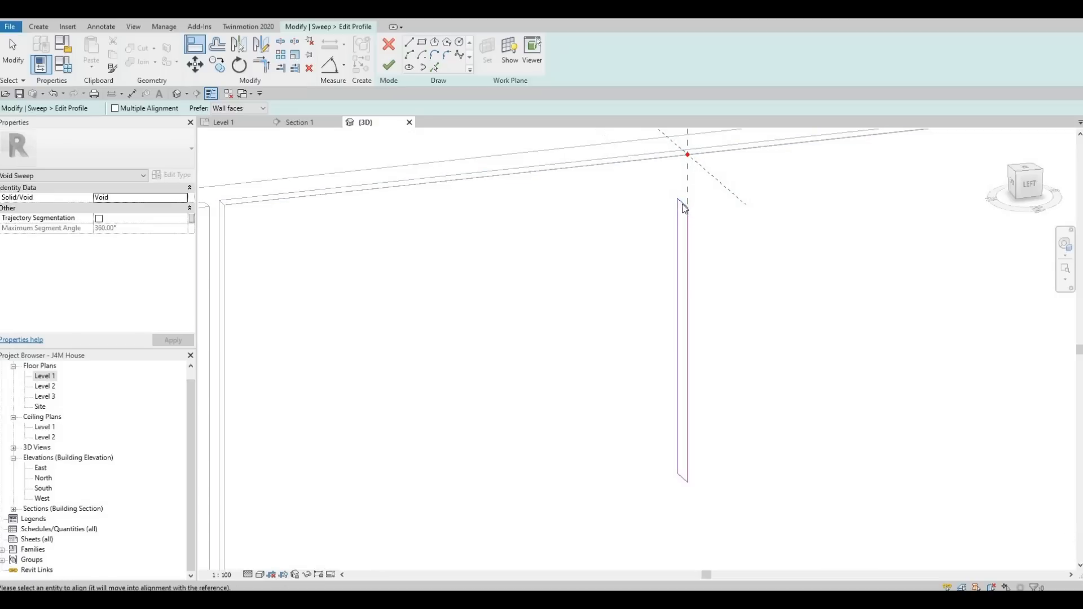
pyautogui.press('Escape')
pyautogui.press('Escape')
pyautogui.press('Escape')
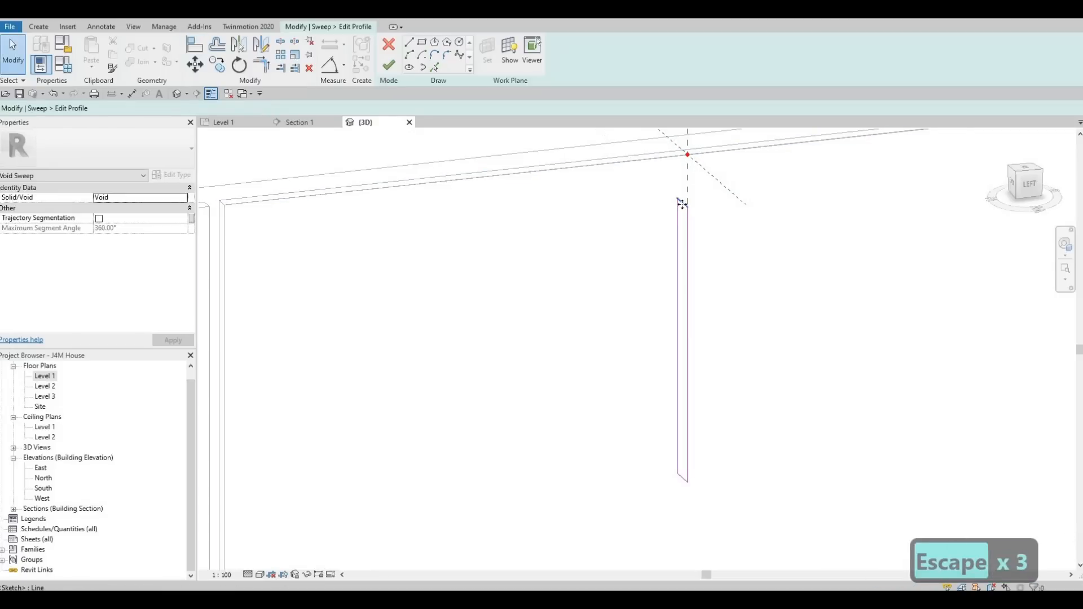
# Delete the profile rectangle and redraw it from the profile reference point, about 220 mm long.
pyautogui.press('Tab')
pyautogui.click(682, 204)
pyautogui.press('Delete')
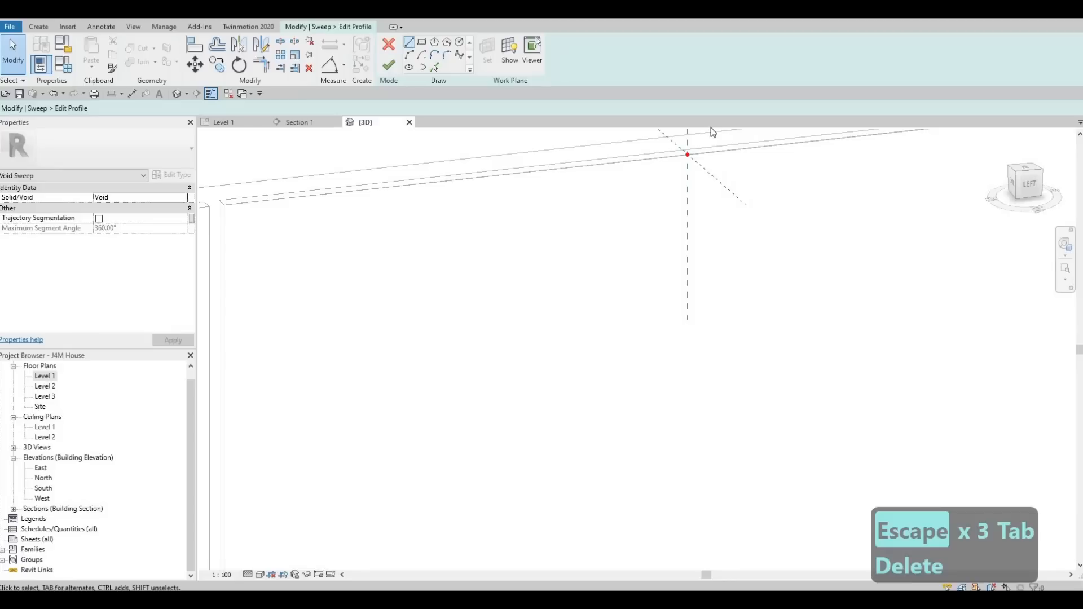
pyautogui.press('Return')
pyautogui.click(688, 154)
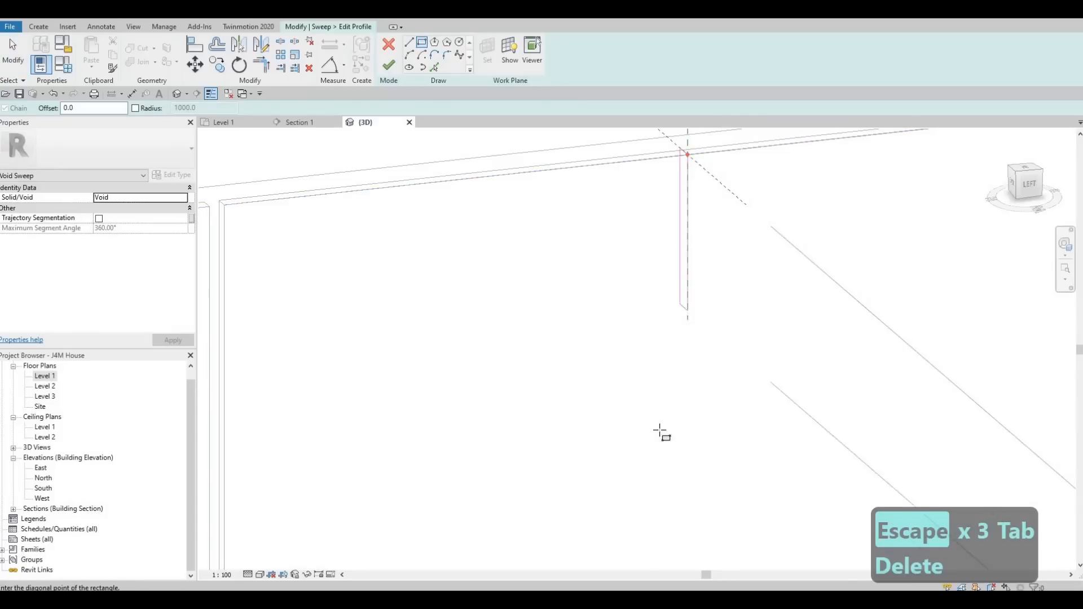
pyautogui.click(682, 473)
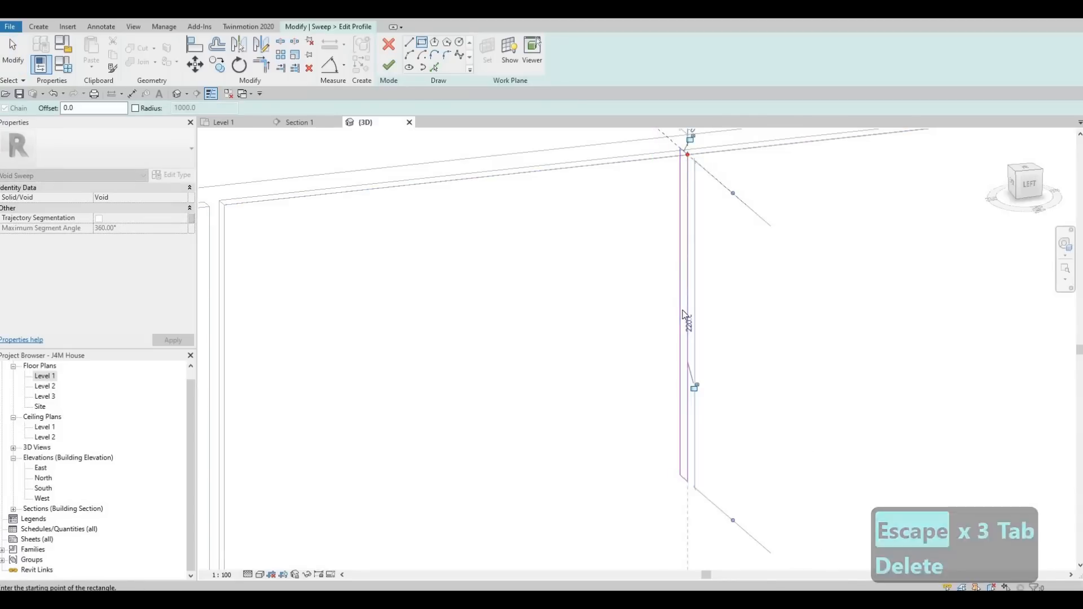
pyautogui.press('Escape')
pyautogui.press('Escape')
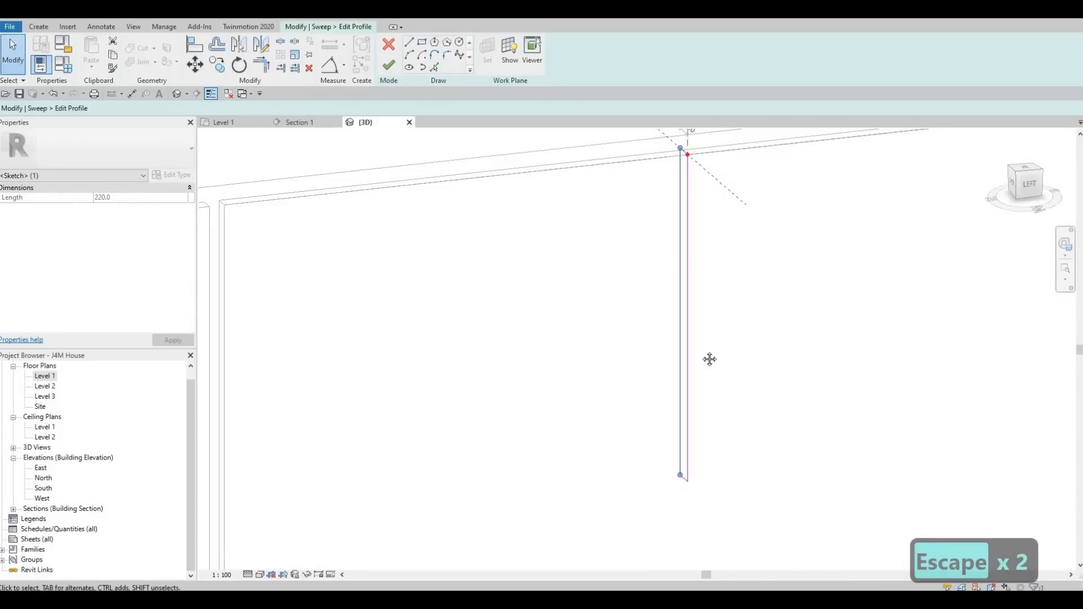
# Set the profile rectangle's width to 5 mm.
pyautogui.moveTo(691, 154); pyautogui.dragTo(695, 299, button='middle')
pyautogui.click(691, 273)
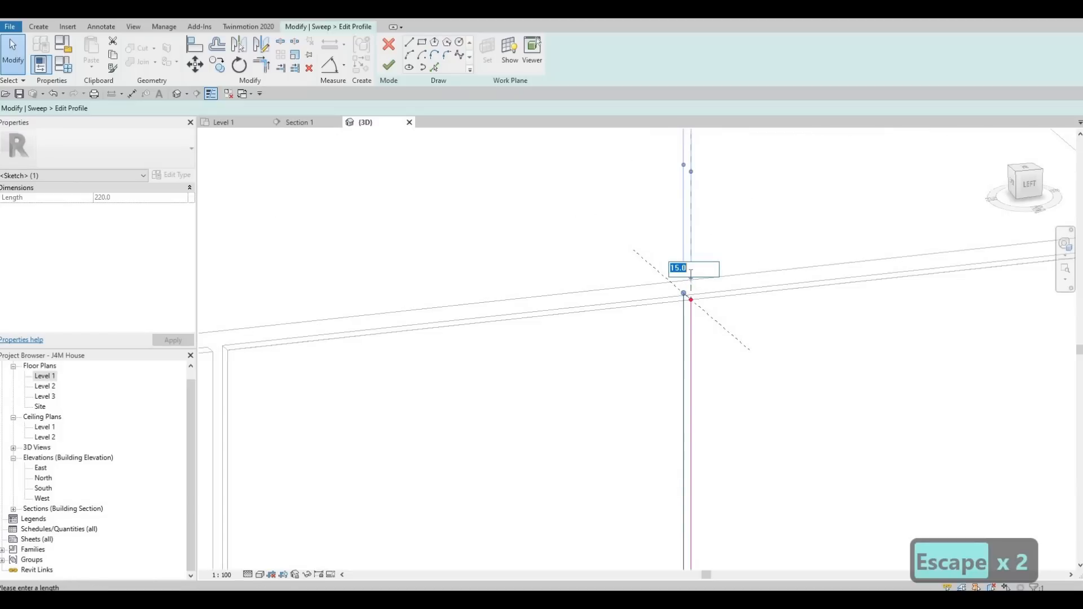
pyautogui.write('5')
pyautogui.press('Return')
pyautogui.press('Escape')
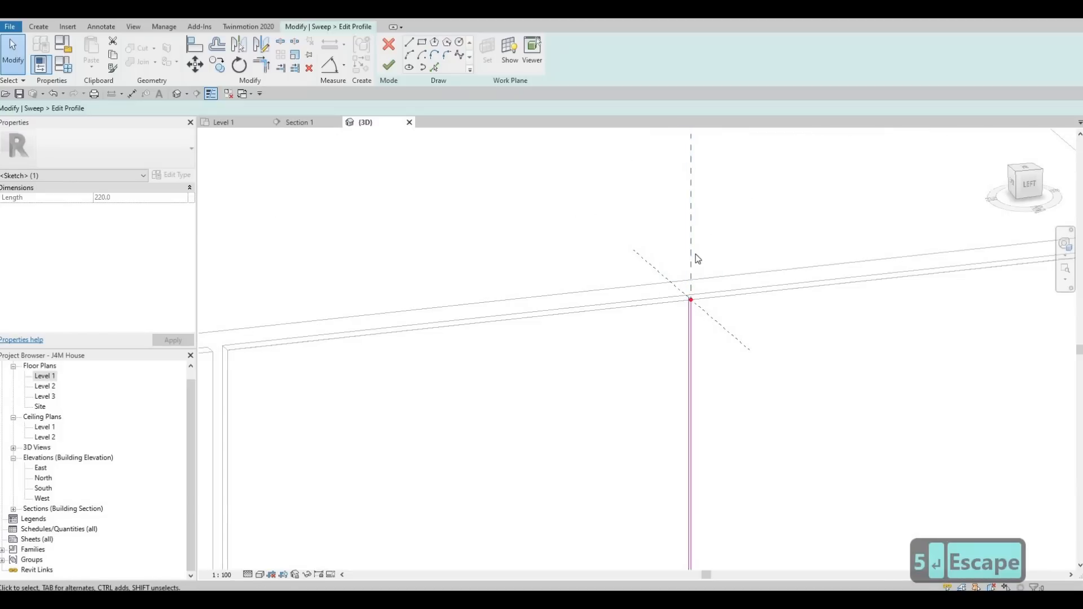
pyautogui.scroll(2, 691, 259)
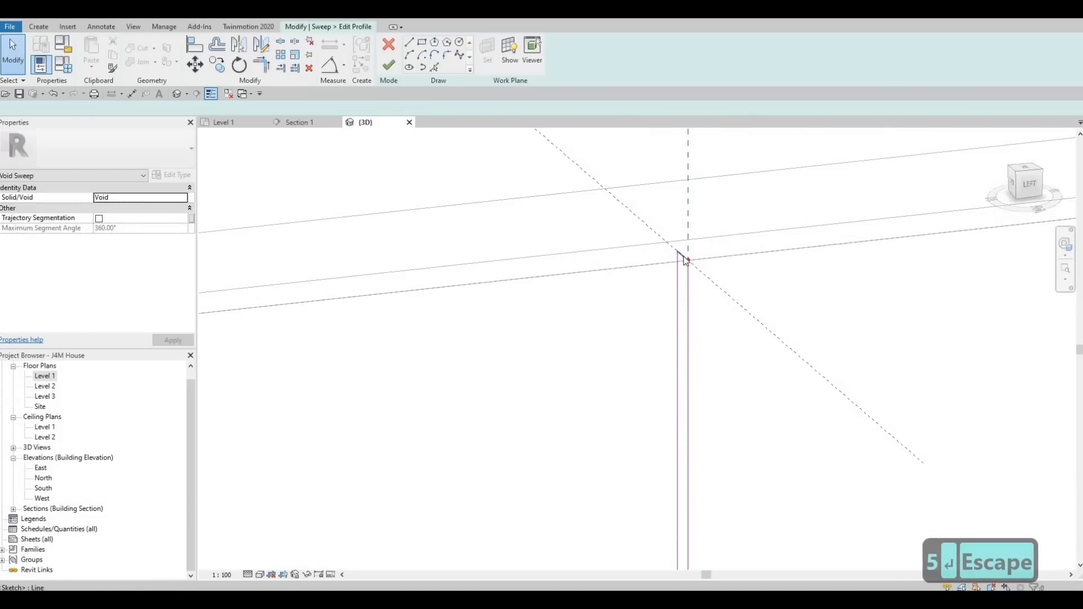
pyautogui.moveTo(685, 258); pyautogui.dragTo(686, 301)
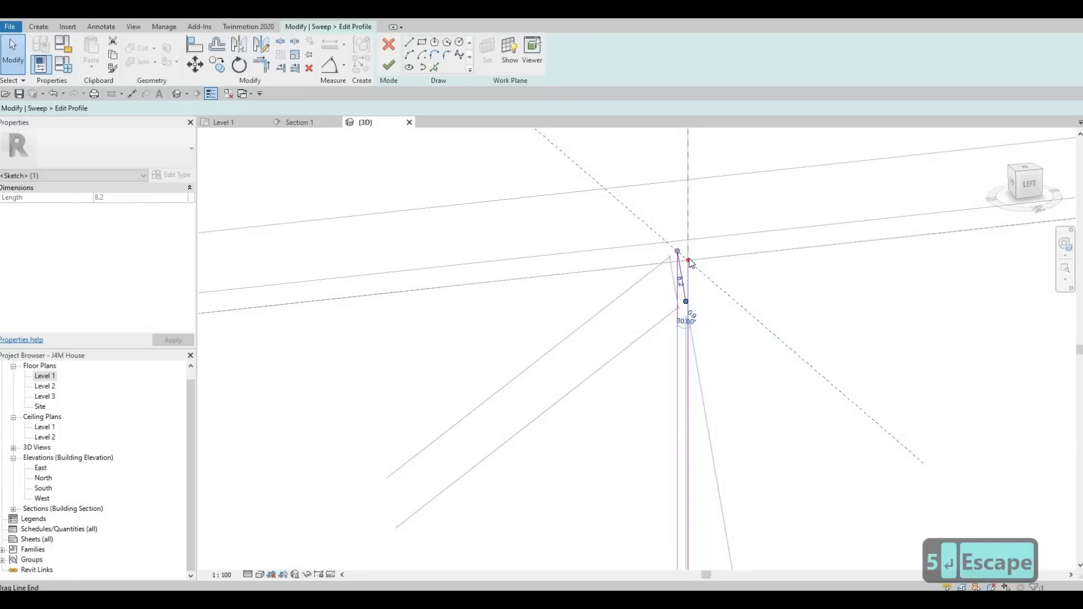
pyautogui.hotkey('ctrl', 'z')
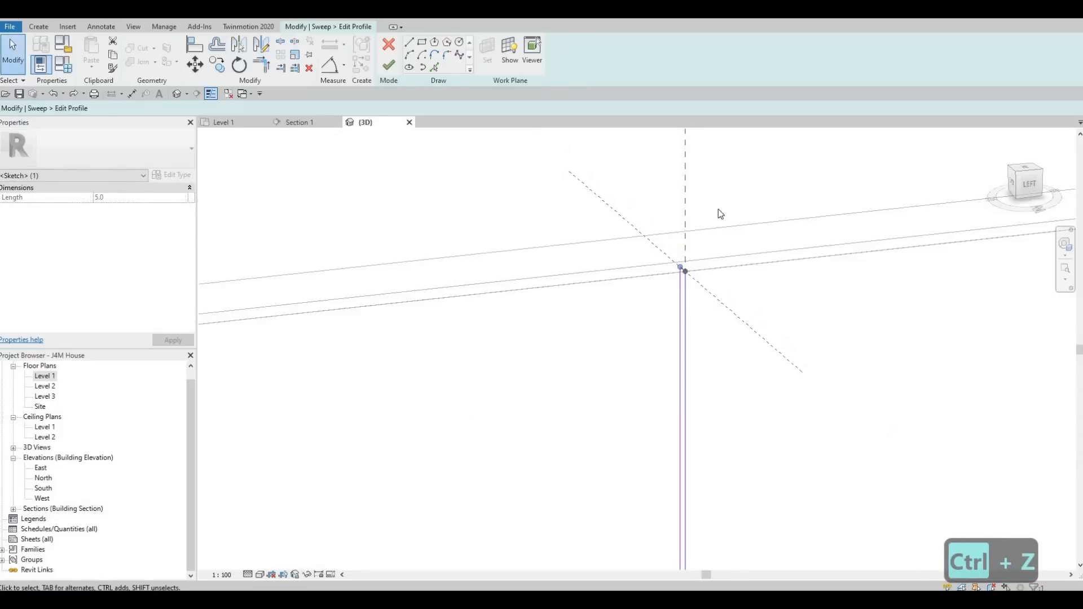
# Orbit and zoom around the profile rectangle to examine it against the reference point.
pyautogui.scroll(-5, 706, 246)
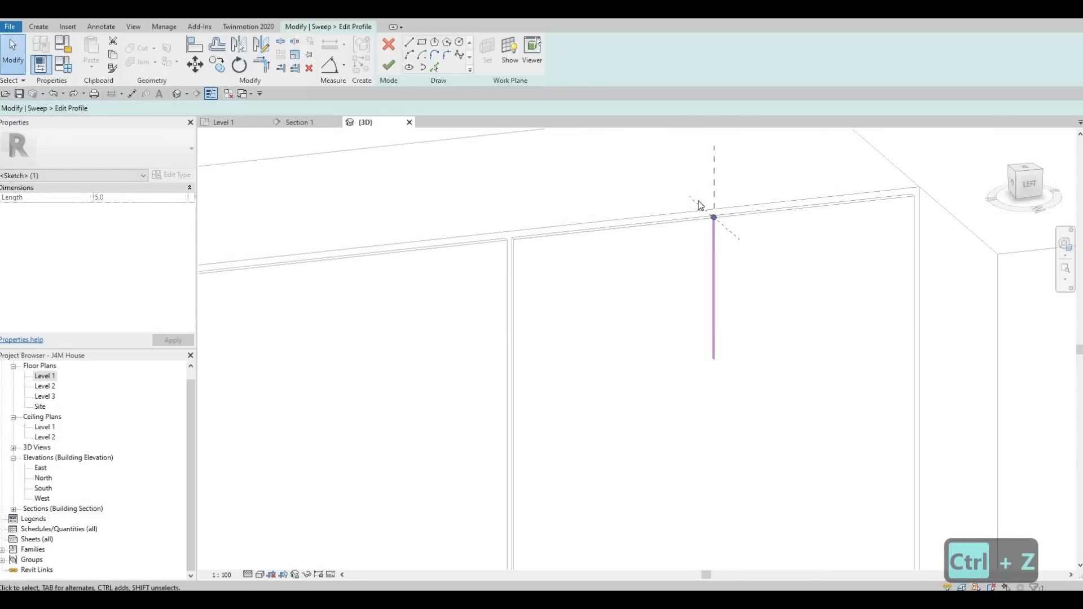
pyautogui.moveTo(699, 205)
pyautogui.keyDown('shift'); pyautogui.mouseDown(button='middle')
pyautogui.moveTo(742, 320)
pyautogui.moveTo(725, 260)
pyautogui.moveTo(814, 272)
pyautogui.moveTo(754, 197)
pyautogui.mouseUp(button='middle'); pyautogui.keyUp('shift')
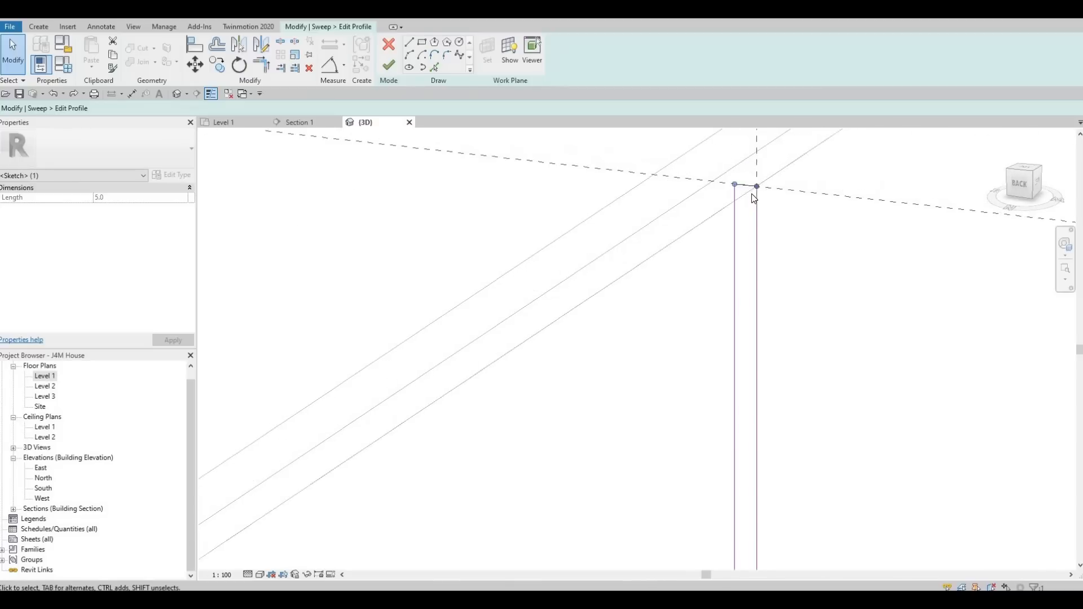
pyautogui.press('Escape')
pyautogui.press('Escape')
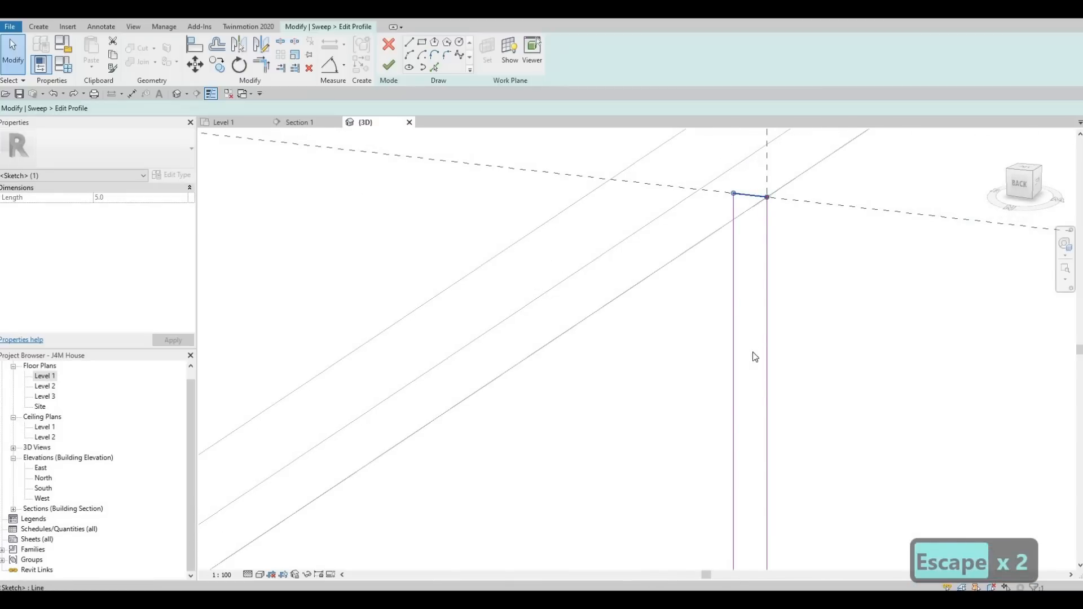
pyautogui.scroll(-3, 758, 312)
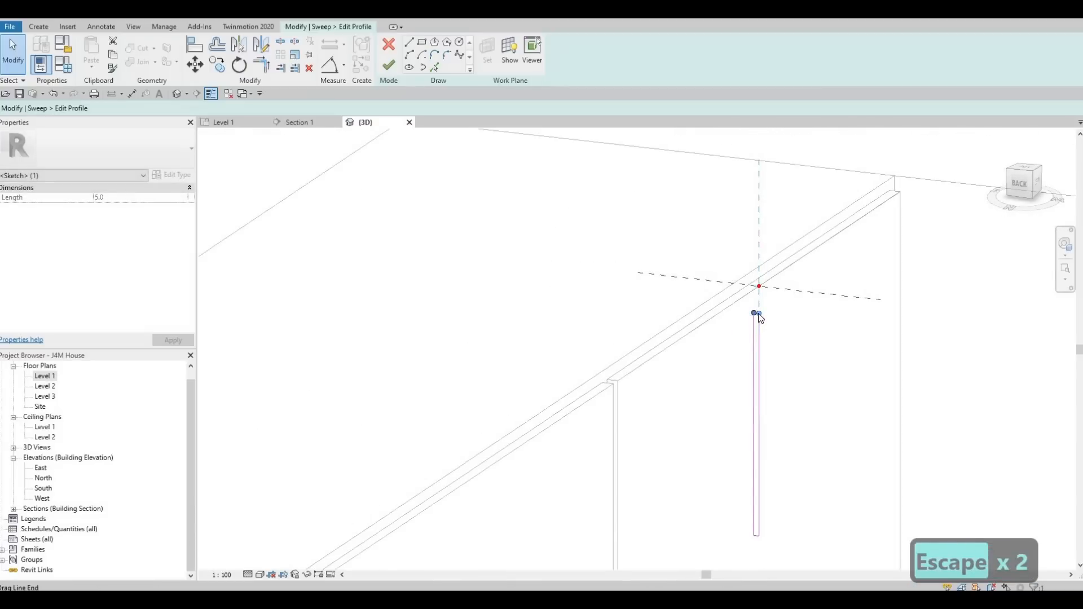
pyautogui.press('Escape')
pyautogui.scroll(2, 758, 314)
pyautogui.press('Escape')
pyautogui.press('Escape')
pyautogui.scroll(2, 758, 311)
pyautogui.press('Escape')
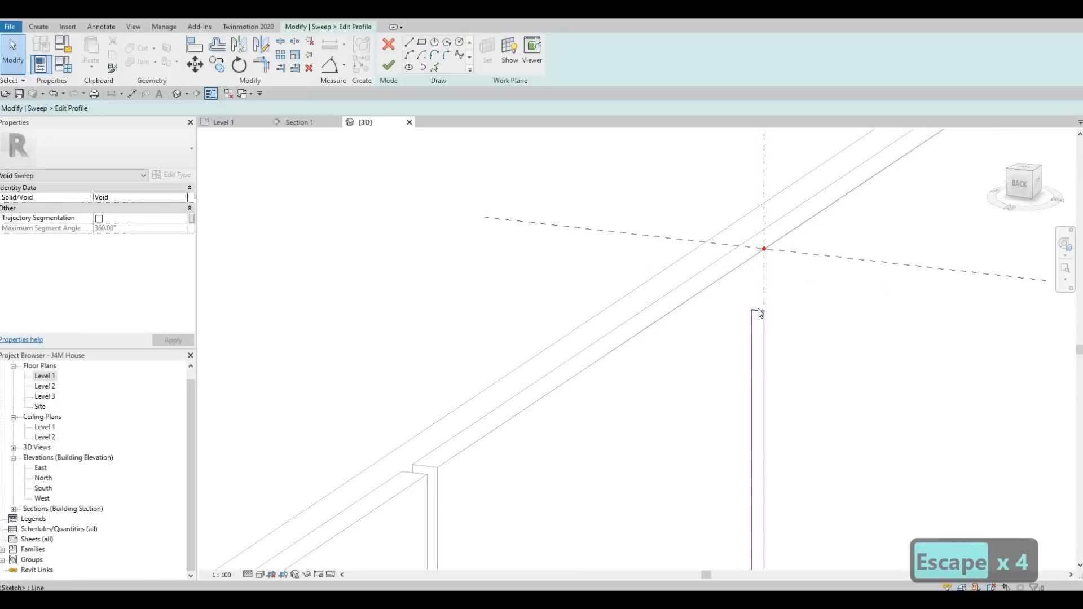
# Drag the profile rectangle's top end to reposition it just below the reference point.
pyautogui.click(758, 310)
pyautogui.scroll(-4, 758, 310)
pyautogui.moveTo(759, 310); pyautogui.dragTo(759, 171, button='middle')
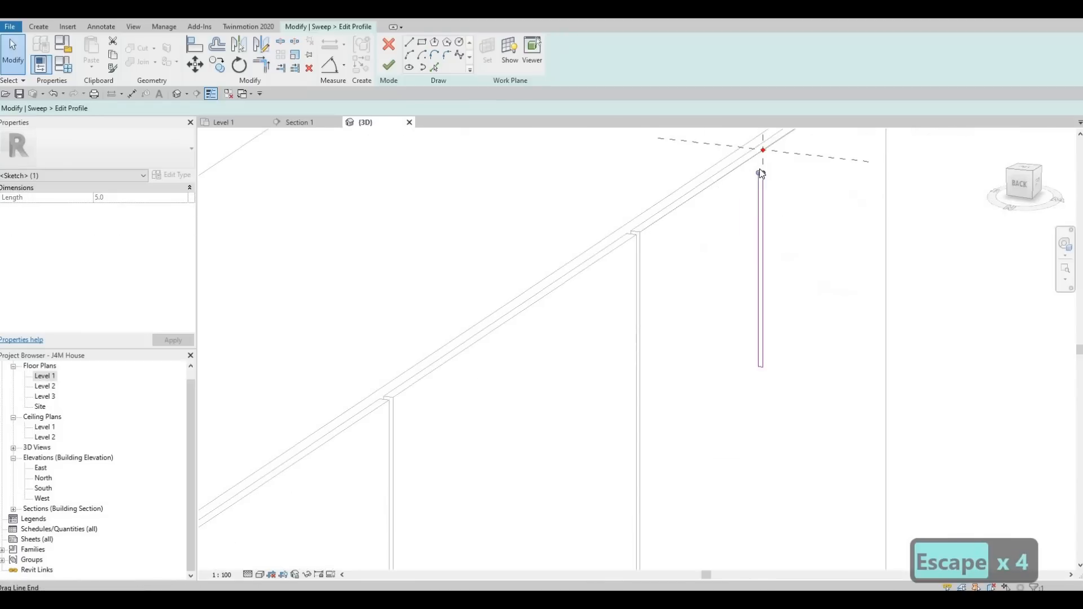
pyautogui.scroll(3, 762, 173)
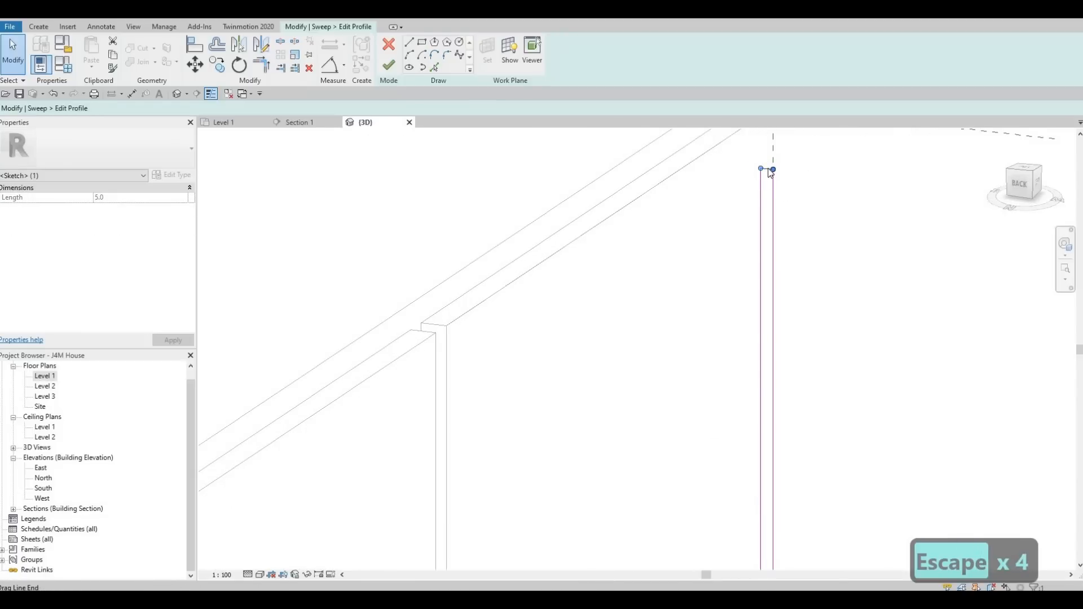
pyautogui.moveTo(766, 193)
pyautogui.keyDown('shift'); pyautogui.mouseDown(button='middle')
pyautogui.moveTo(790, 246)
pyautogui.moveTo(808, 194)
pyautogui.moveTo(820, 205)
pyautogui.moveTo(810, 220)
pyautogui.moveTo(764, 175)
pyautogui.moveTo(746, 187)
pyautogui.mouseUp(button='middle'); pyautogui.keyUp('shift')
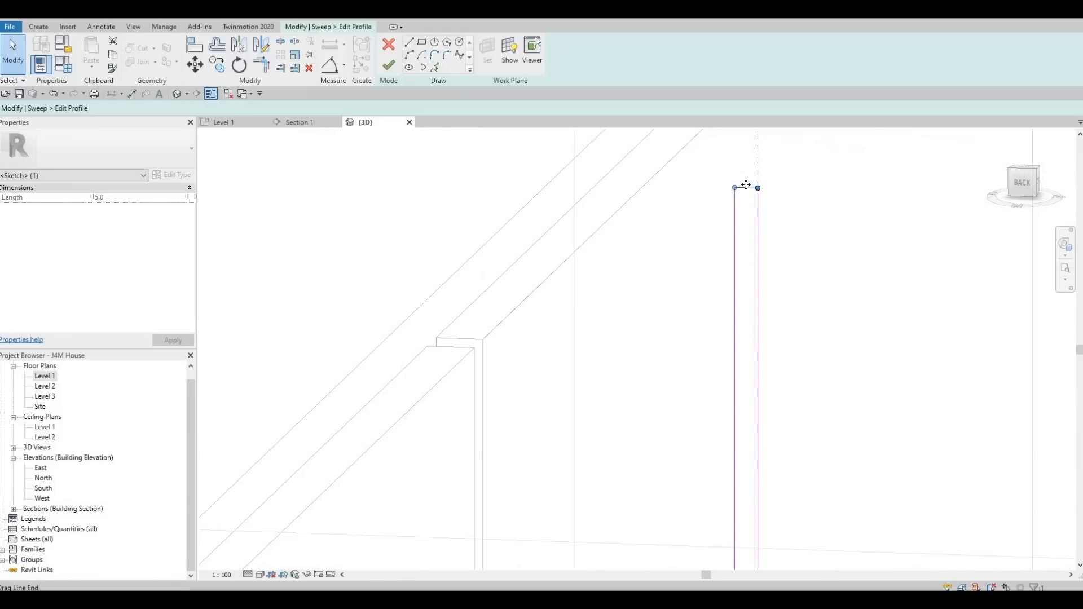
pyautogui.moveTo(756, 305); pyautogui.dragTo(756, 305)
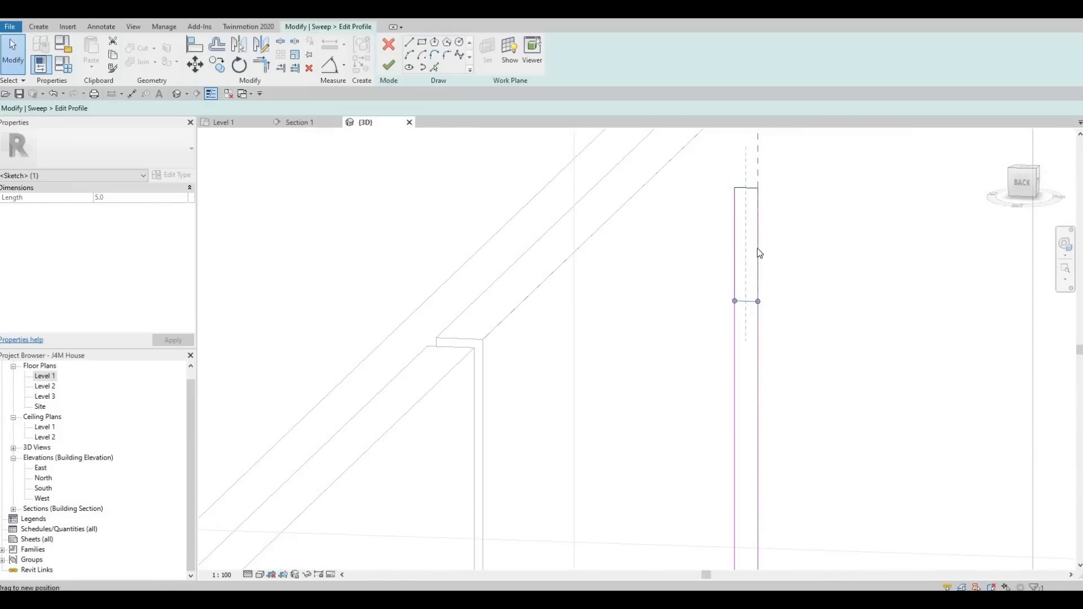
pyautogui.scroll(-4, 757, 249)
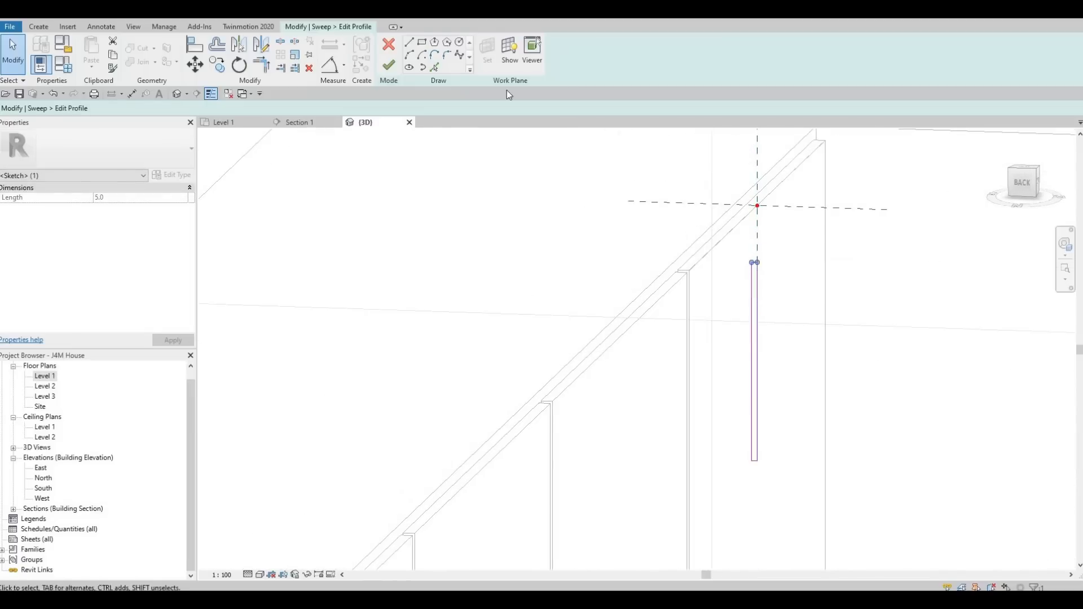
# Cancel the profile edit and the void sweep, and leave the in-place model editor.
pyautogui.press('Escape')
pyautogui.press('Escape')
pyautogui.click(390, 45)
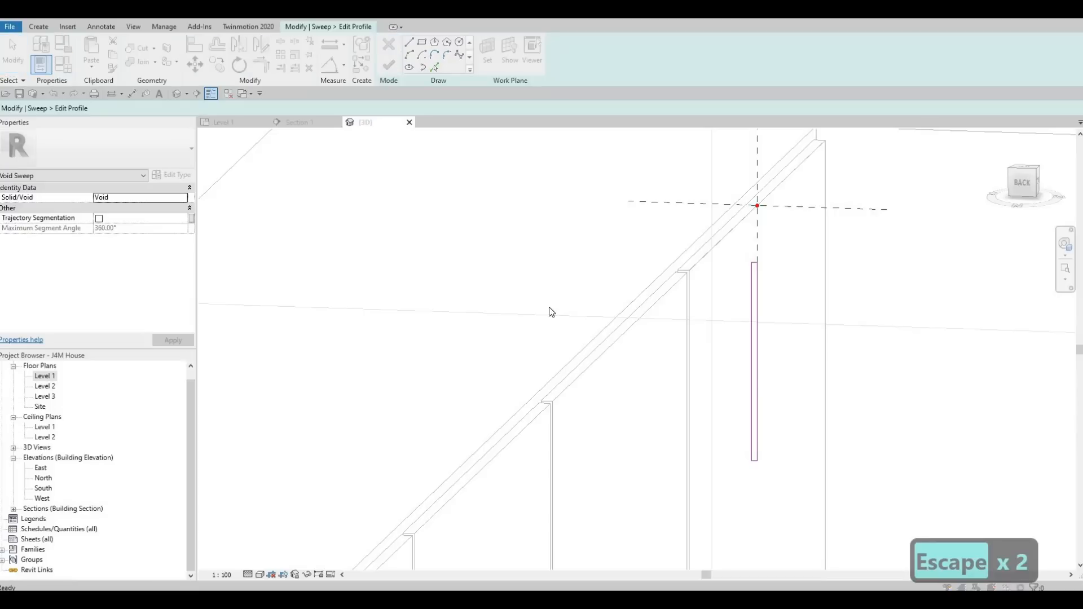
pyautogui.press('Escape')
pyautogui.press('Escape')
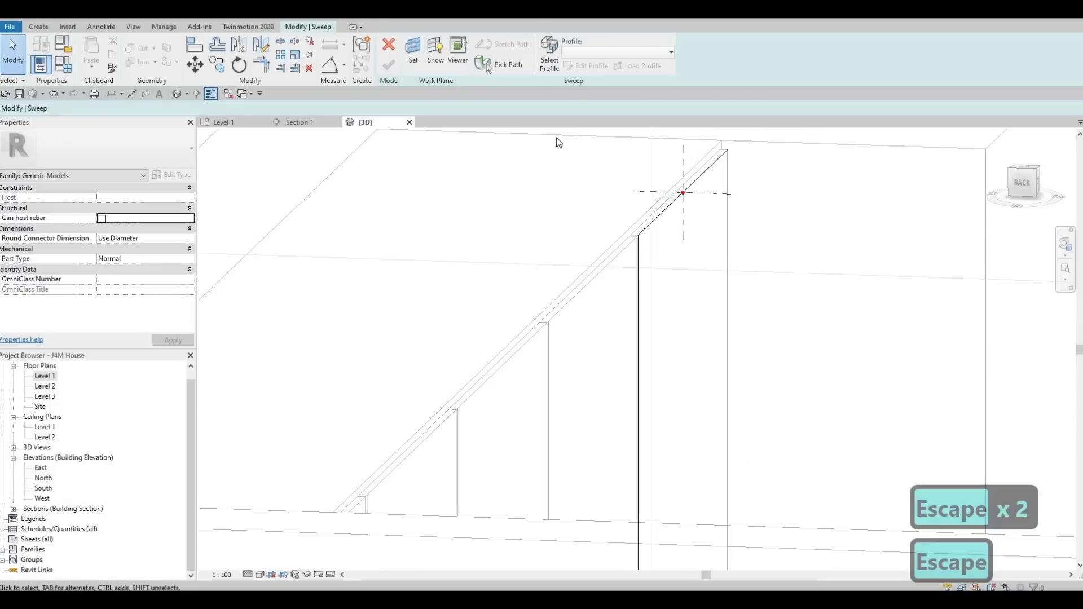
pyautogui.click(389, 47)
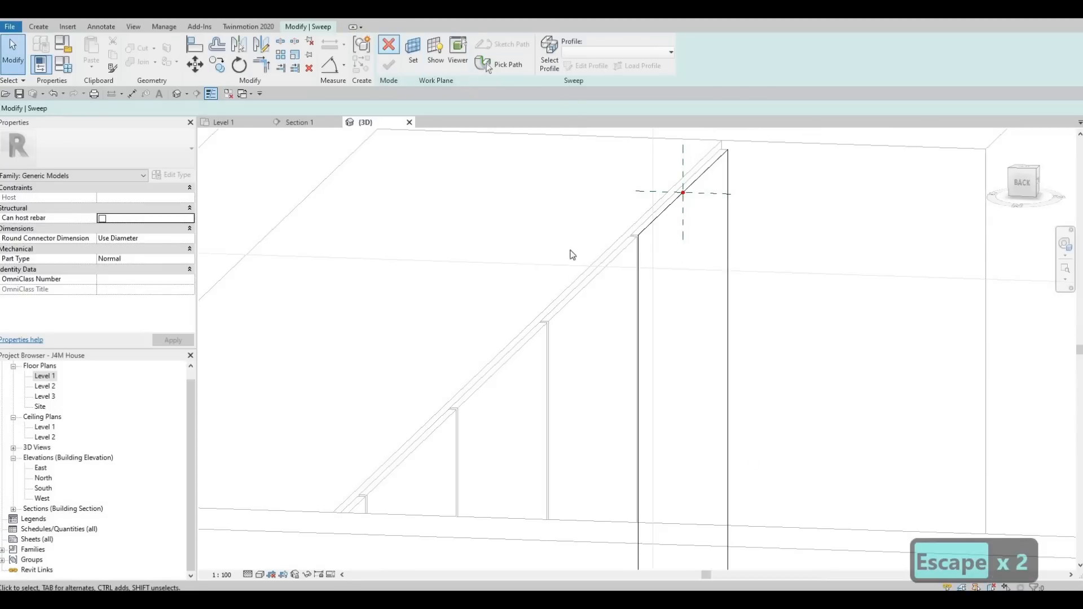
pyautogui.click(566, 310)
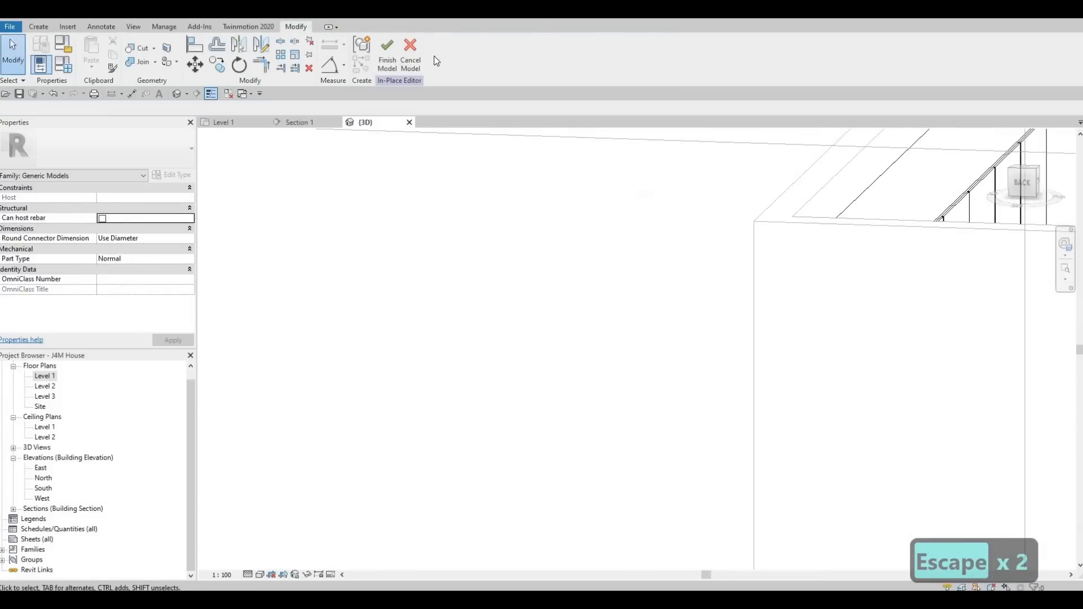
pyautogui.press('Escape')
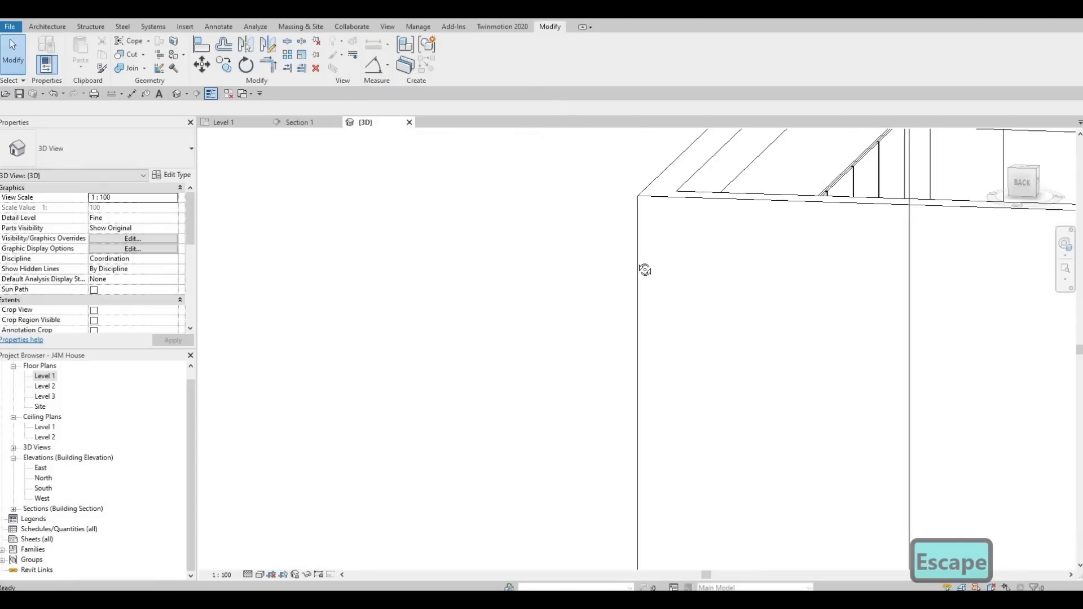
pyautogui.press('Escape')
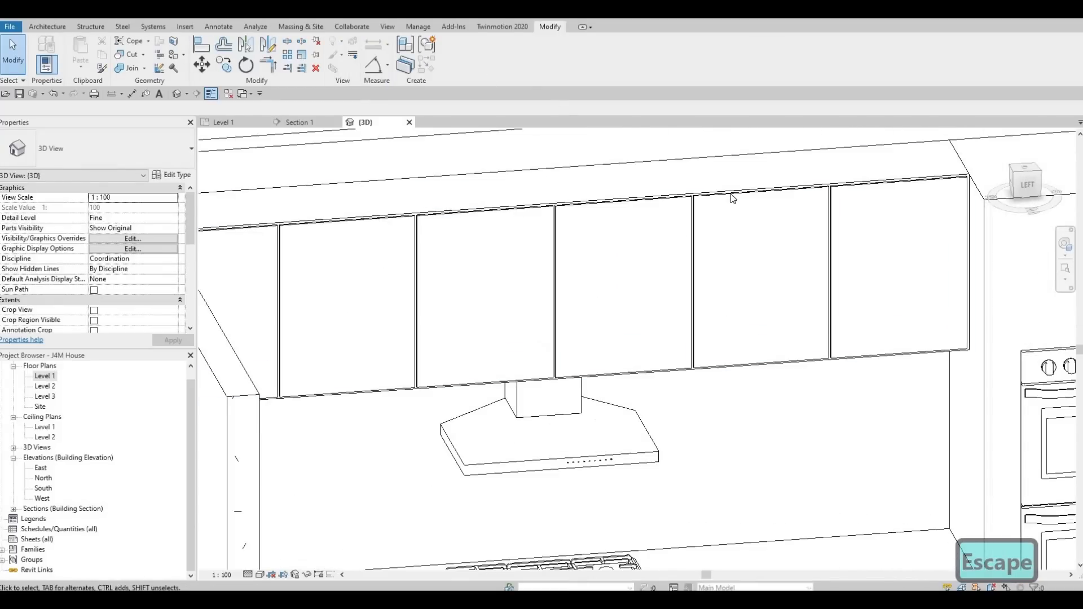
# Reopen the cabinet door model in the in-place editor and start a new void extrusion.
pyautogui.click(733, 196)
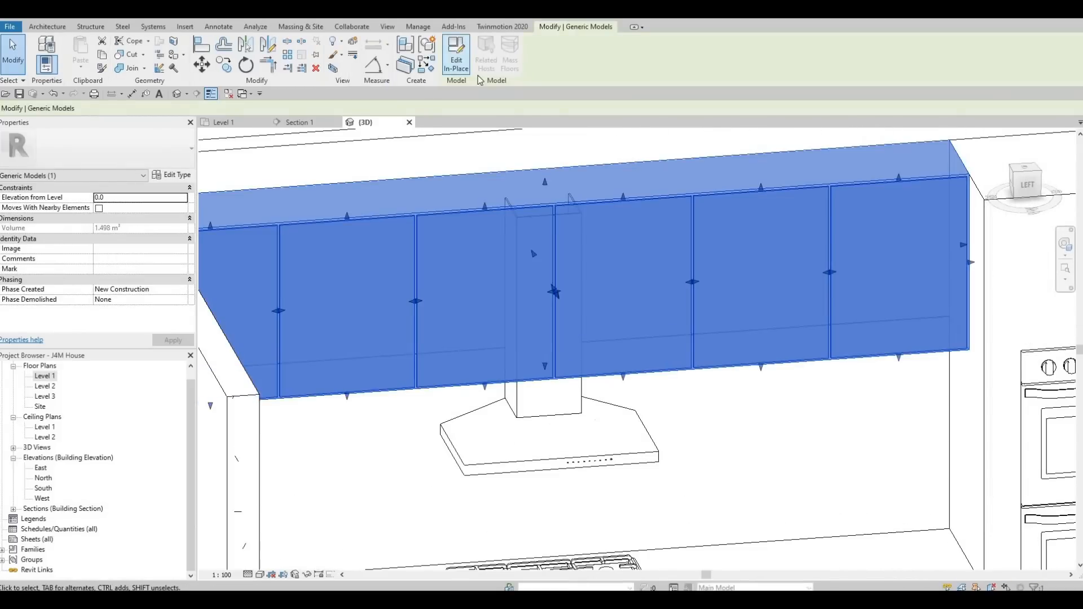
pyautogui.click(457, 63)
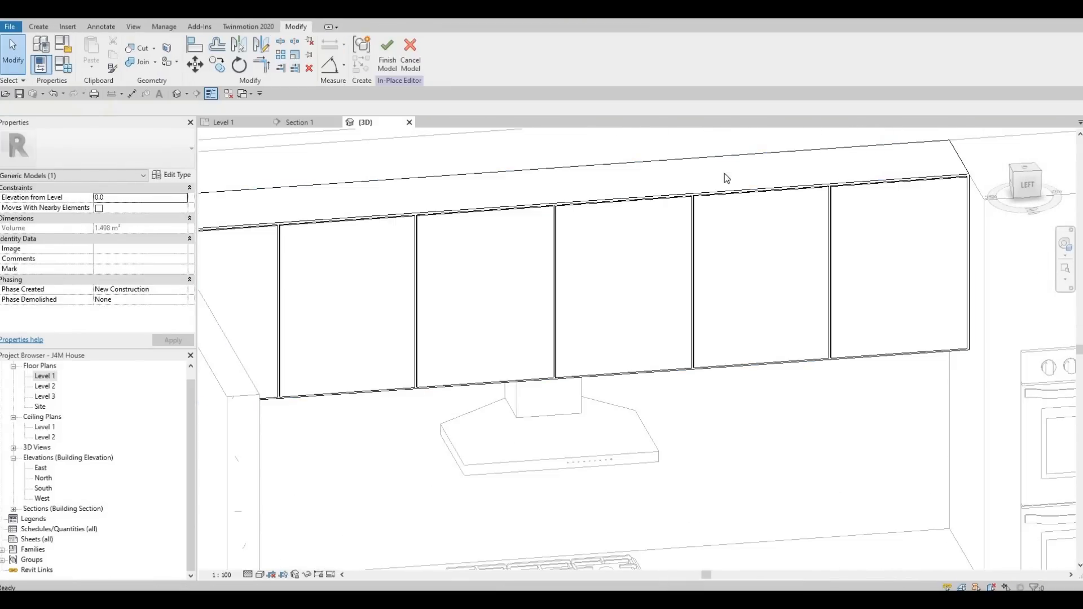
pyautogui.click(828, 195)
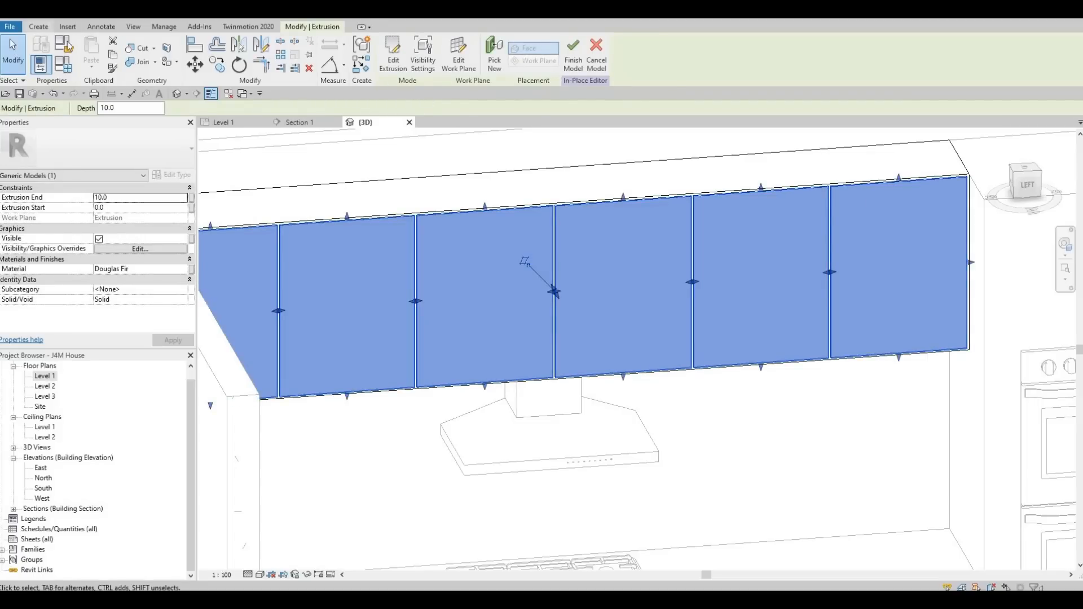
pyautogui.click(39, 27)
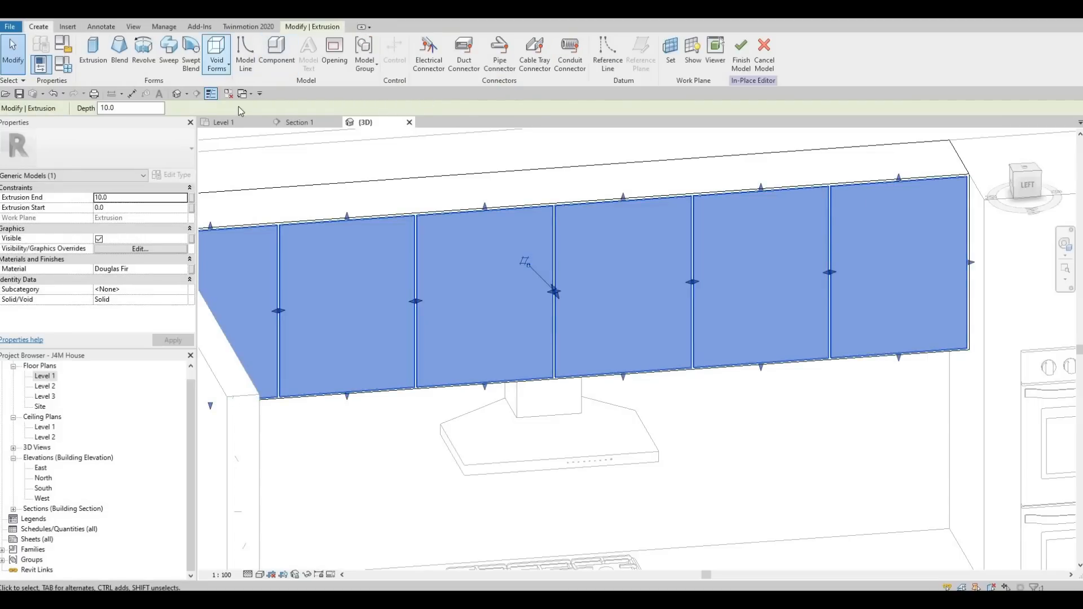
pyautogui.click(218, 59)
pyautogui.click(251, 89)
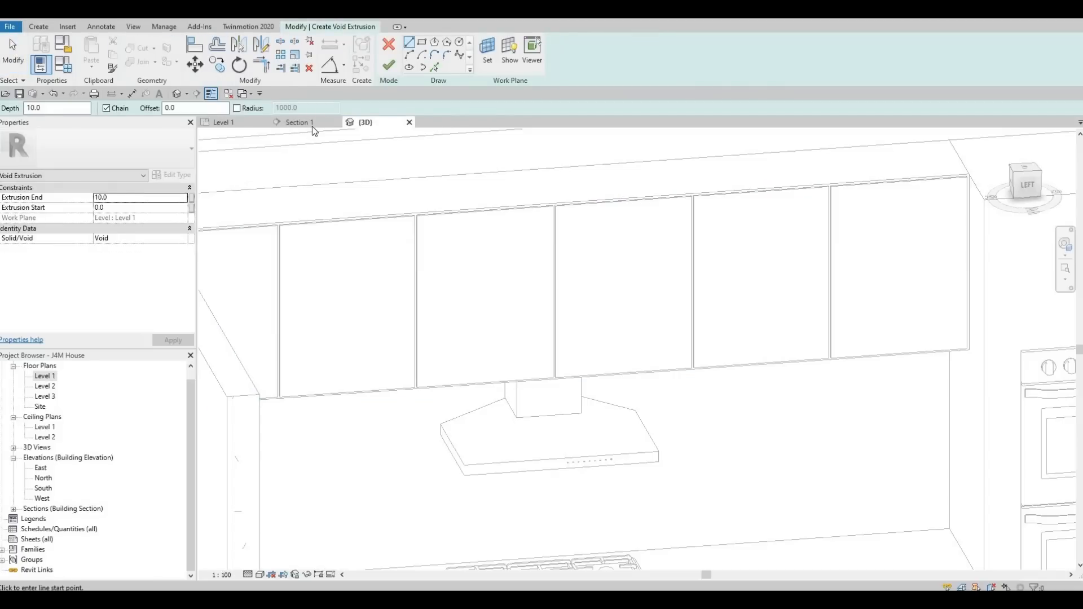
# Switch to the Section 1 view to sketch the void extrusion profile over the upper cabinet doors.
pyautogui.click(326, 123)
pyautogui.scroll(-3, 469, 286)
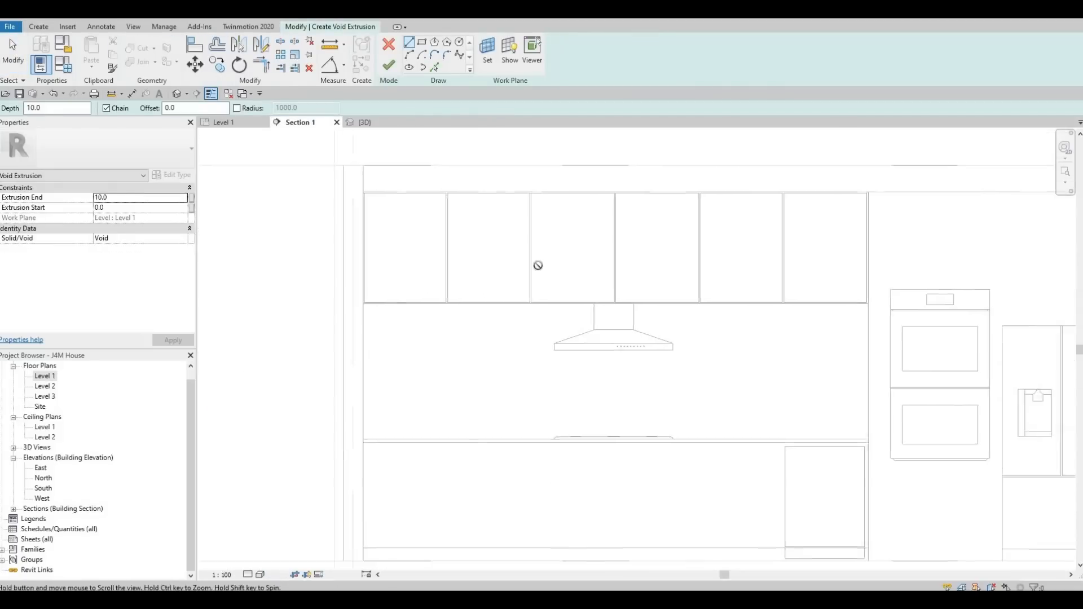
pyautogui.moveTo(538, 265); pyautogui.dragTo(316, 268, button='middle')
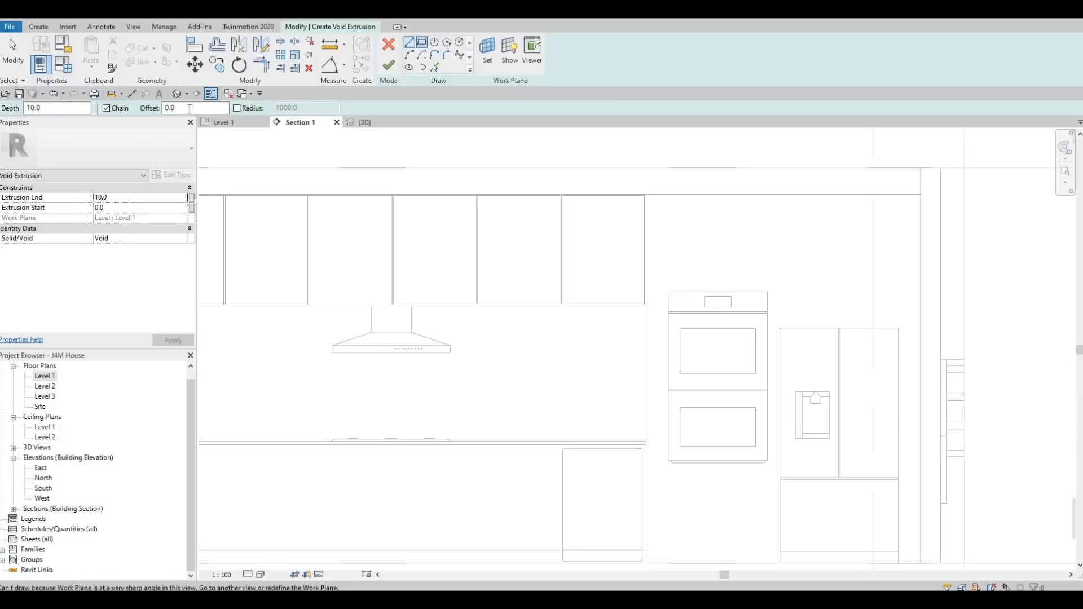
# Try to sketch a rectangle with a 40 offset over an upper cabinet door.
pyautogui.moveTo(183, 108); pyautogui.dragTo(125, 117)
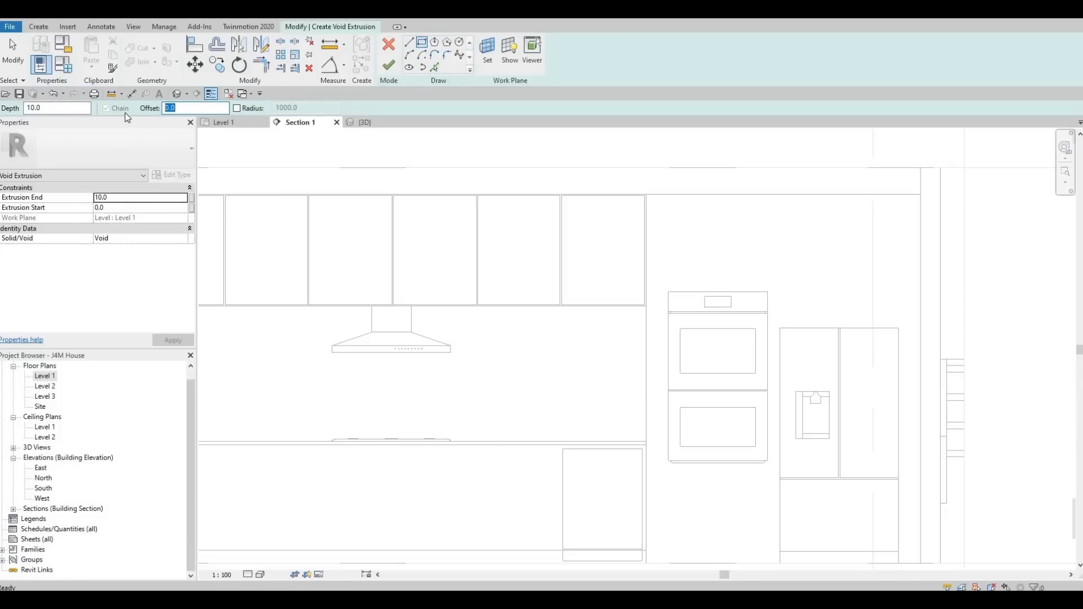
pyautogui.write('40')
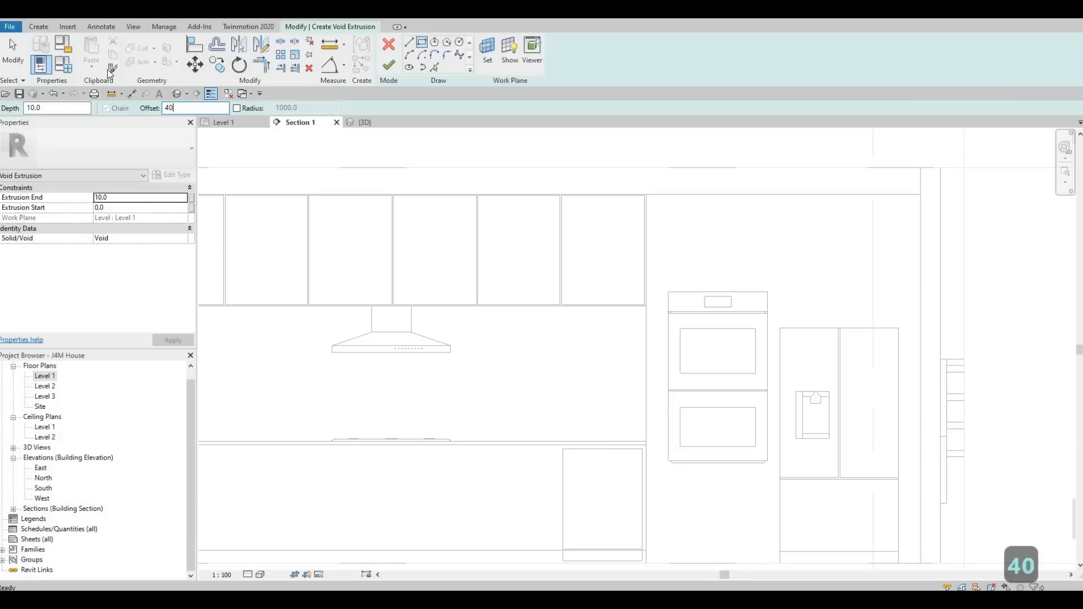
pyautogui.scroll(5, 561, 194)
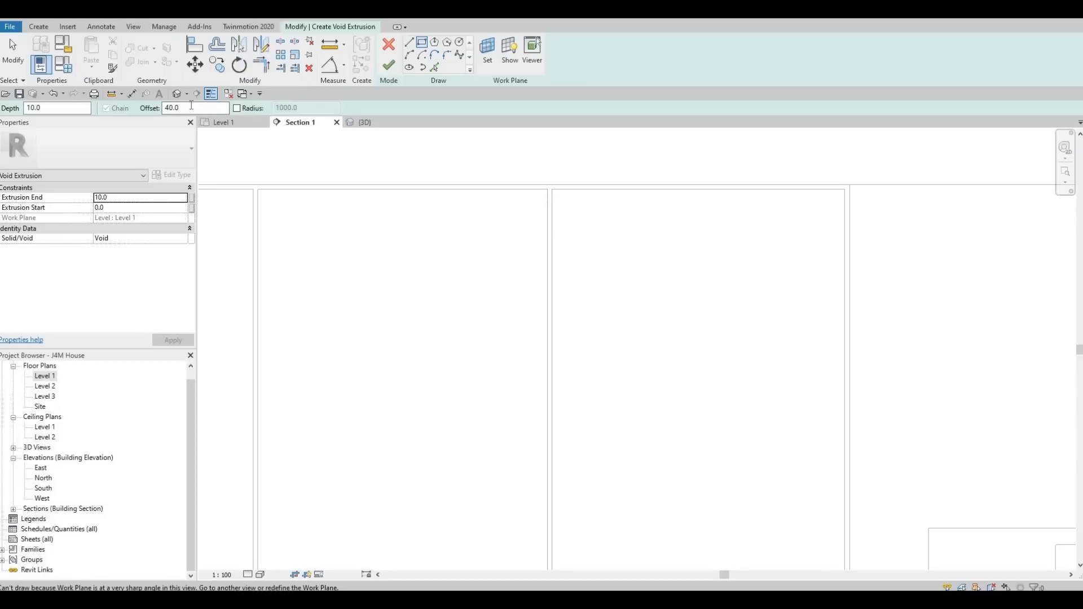
pyautogui.click(540, 187)
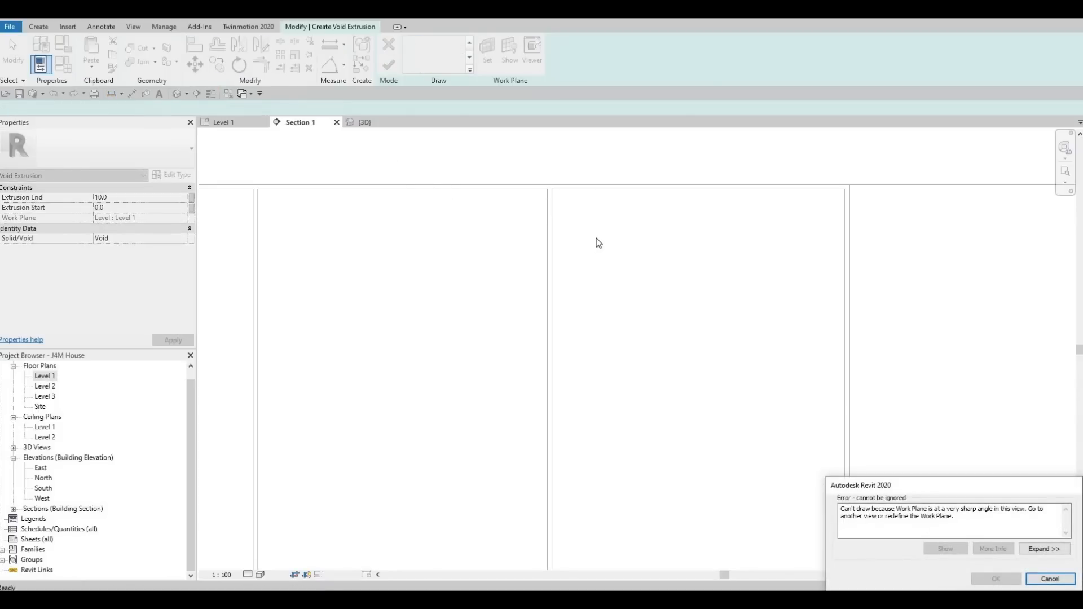
pyautogui.press('Escape')
# Set the work plane by picking the upper cabinet door face, and reselect the rectangle draw tool.
pyautogui.click(487, 53)
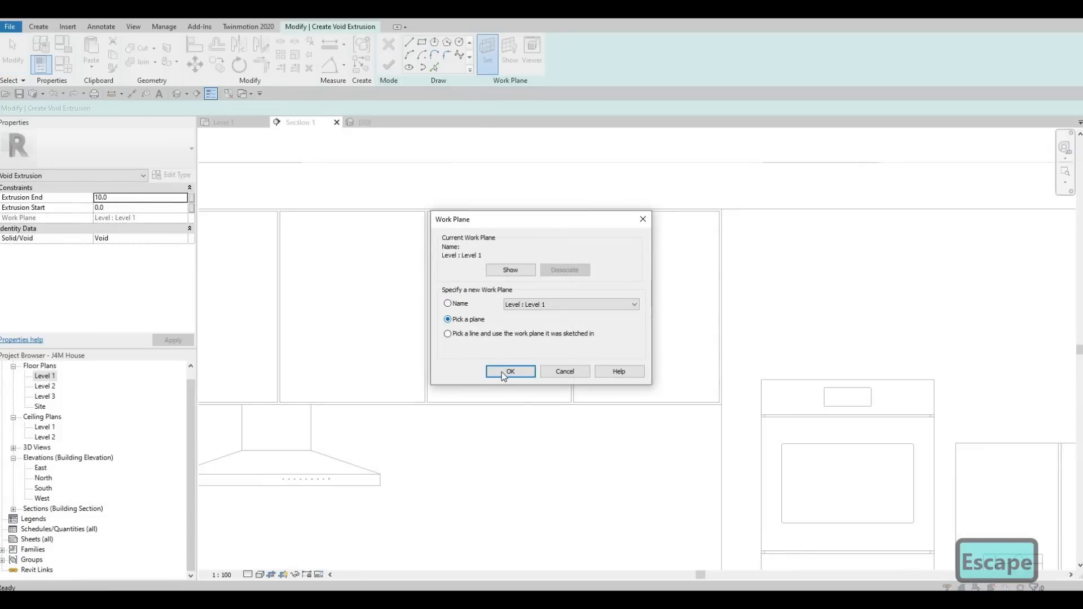
pyautogui.click(511, 371)
pyautogui.click(574, 269)
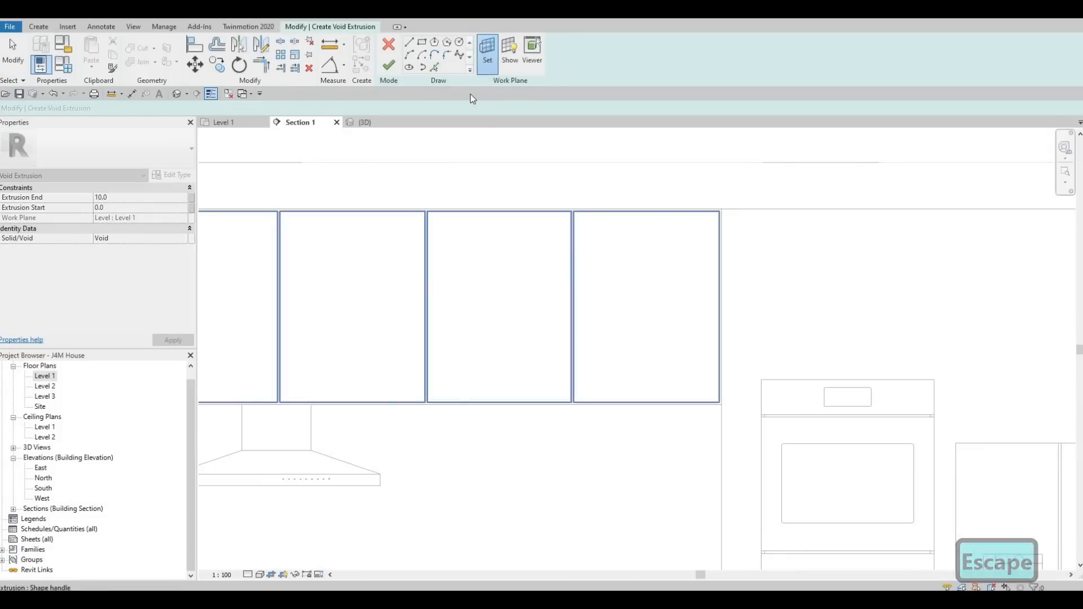
pyautogui.click(446, 55)
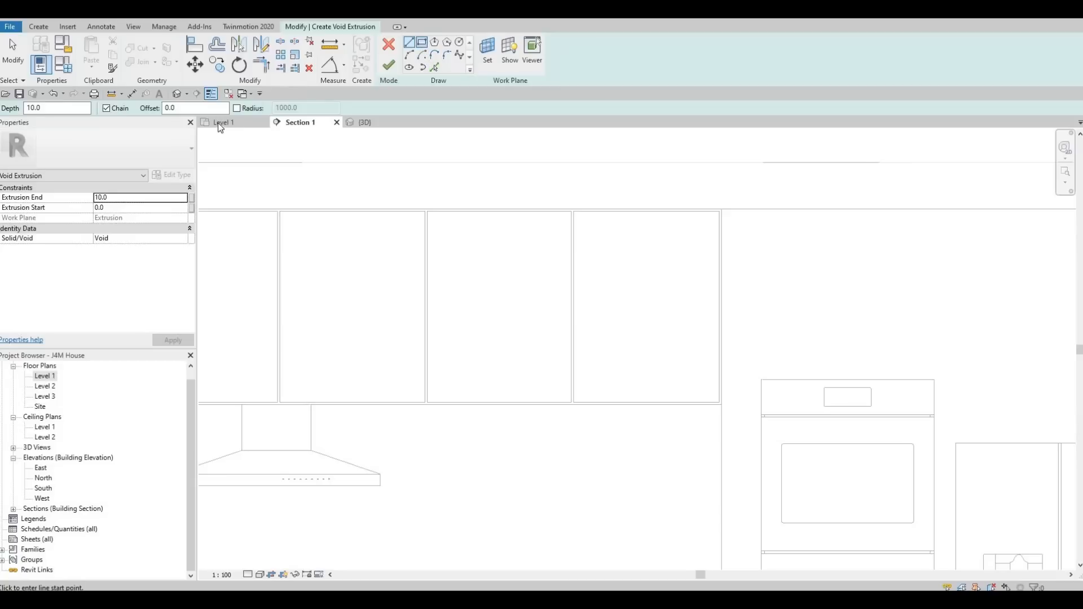
# Try to sketch a rectangle with a 40 offset inside the rightmost upper cabinet door.
pyautogui.press('Escape')
pyautogui.write('40')
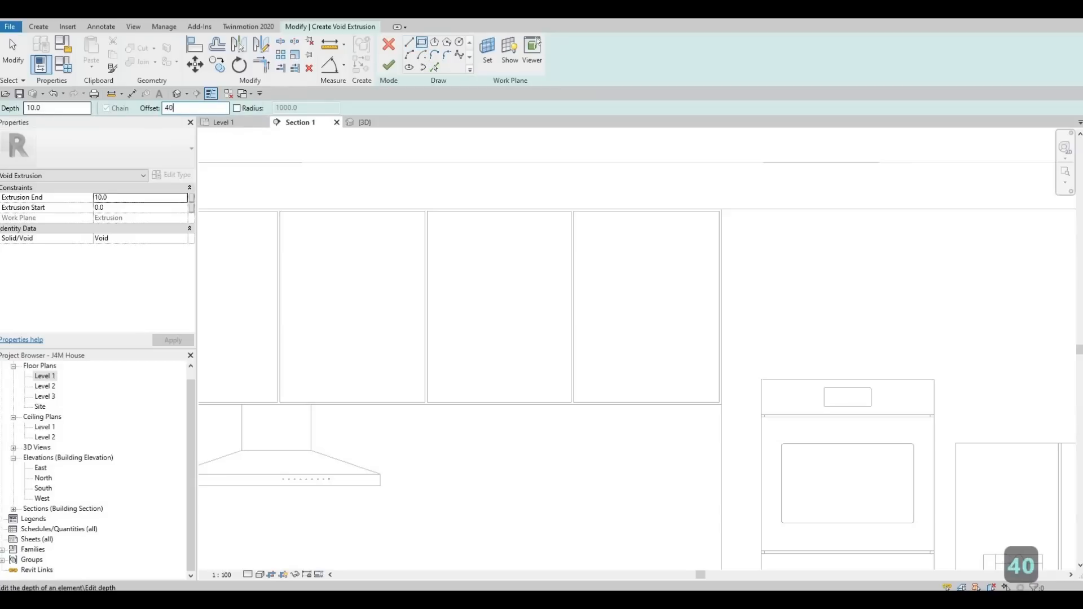
pyautogui.press('Return')
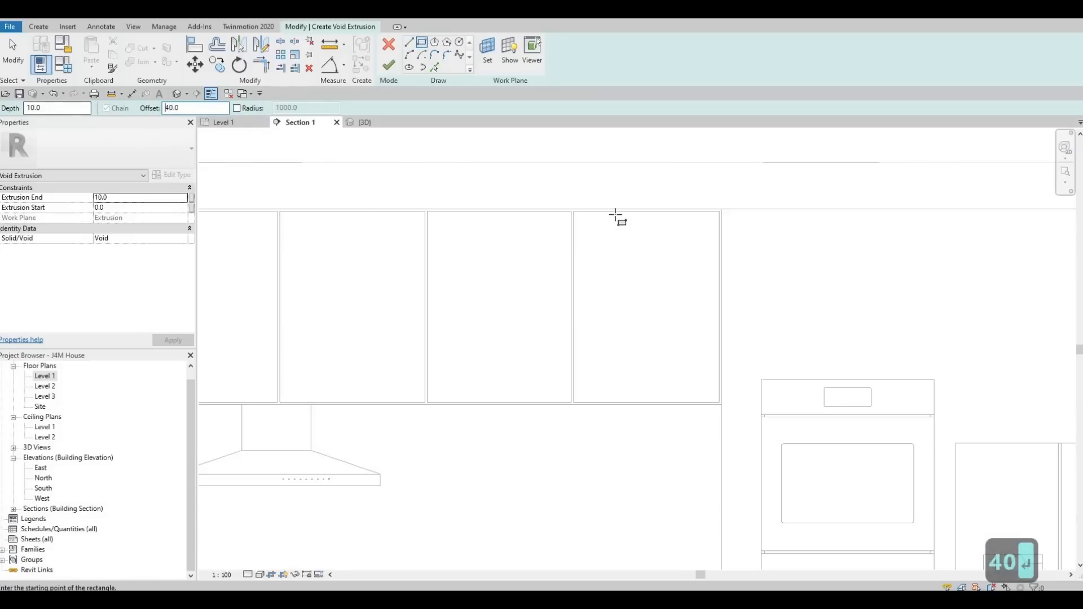
pyautogui.scroll(3, 564, 218)
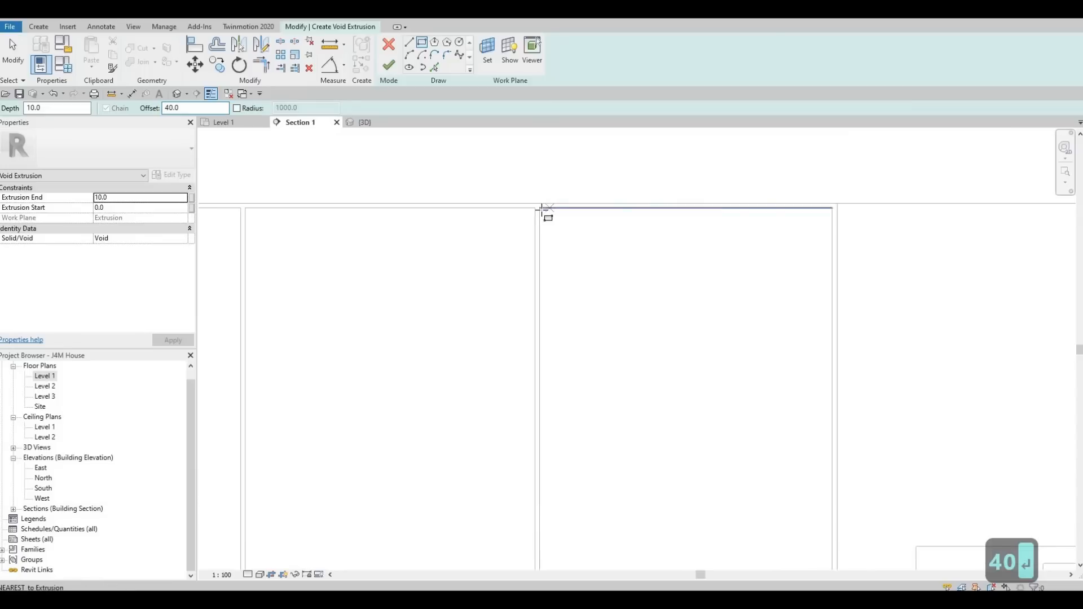
pyautogui.click(539, 208)
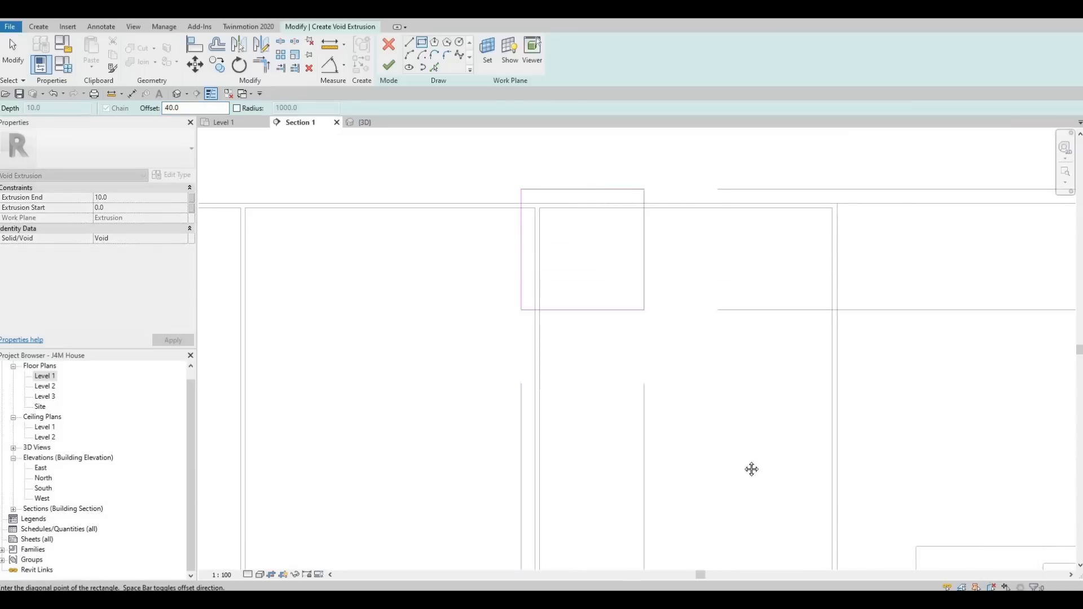
pyautogui.press('space')
pyautogui.moveTo(752, 469); pyautogui.dragTo(707, 336, button='middle')
pyautogui.scroll(-1, 769, 426)
pyautogui.scroll(1, 770, 429)
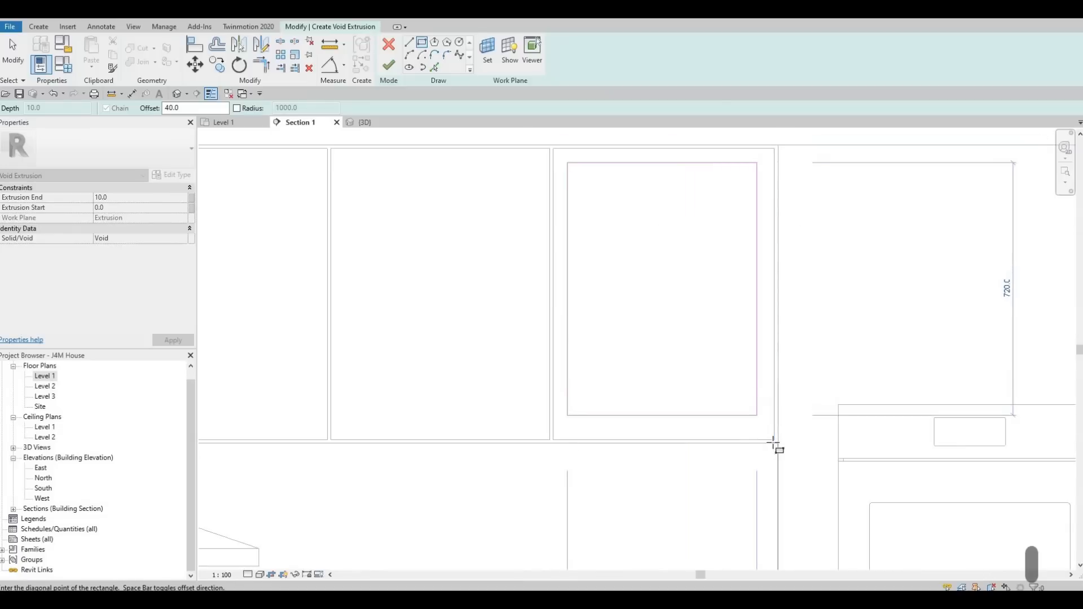
pyautogui.scroll(-1, 692, 274)
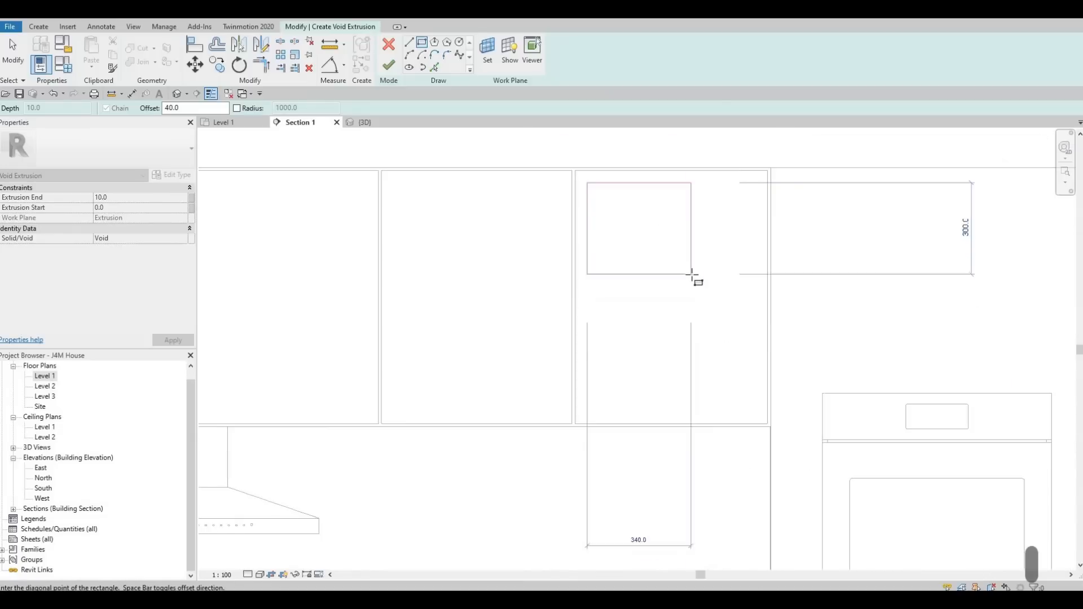
pyautogui.scroll(3, 604, 194)
pyautogui.moveTo(607, 181); pyautogui.dragTo(589, 224, button='middle')
pyautogui.press('Escape')
pyautogui.scroll(-4, 638, 222)
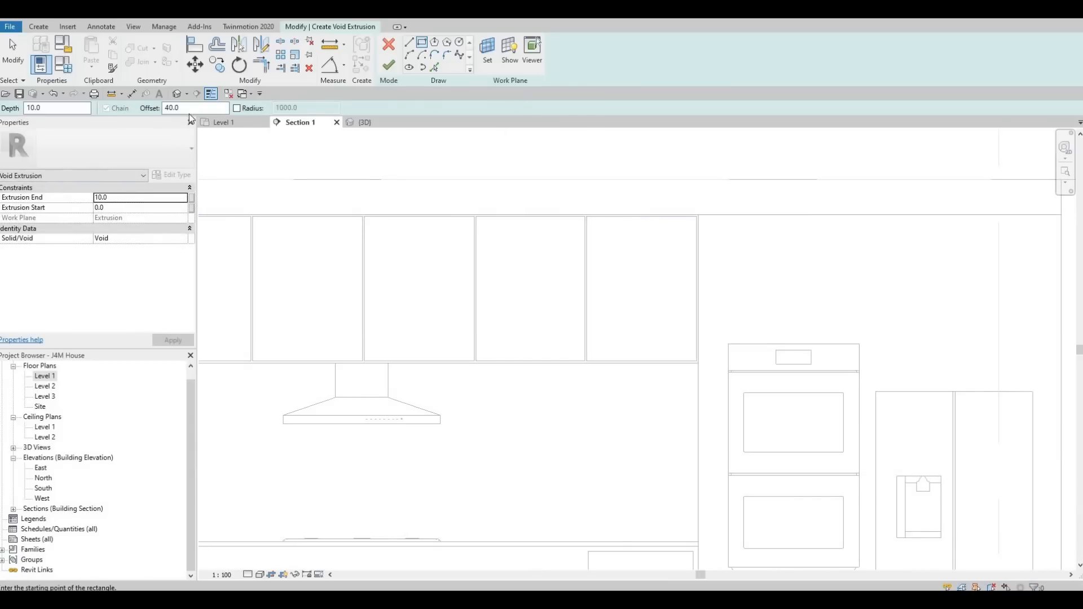
# Sketch a rectangle inset with a 100 offset from the edges of the rightmost upper cabinet door.
pyautogui.moveTo(192, 108); pyautogui.dragTo(165, 107)
pyautogui.write('60')
pyautogui.press('Return')
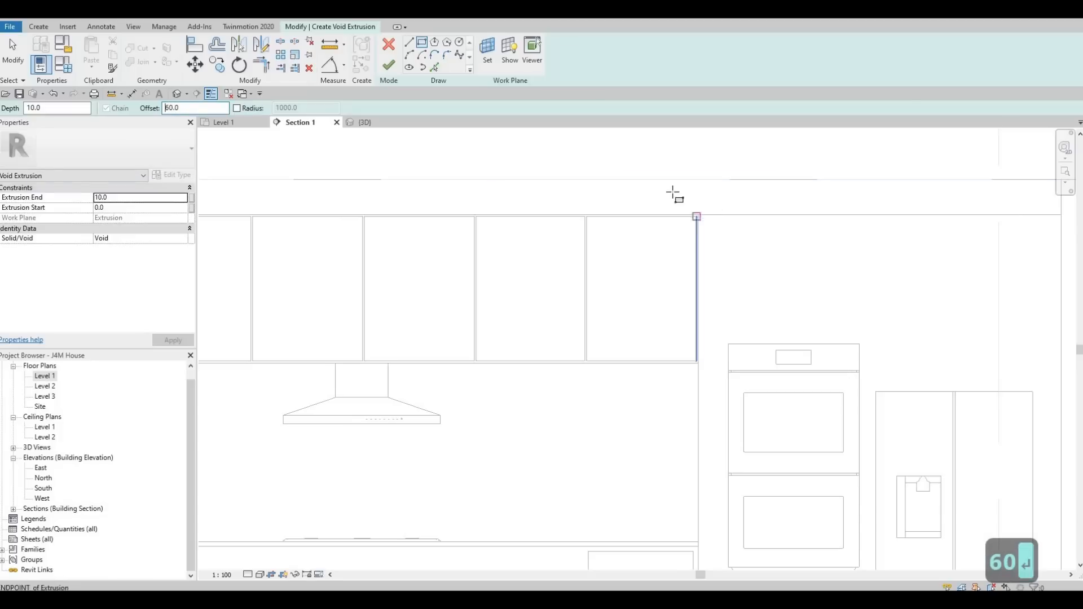
pyautogui.scroll(4, 582, 227)
pyautogui.click(527, 220)
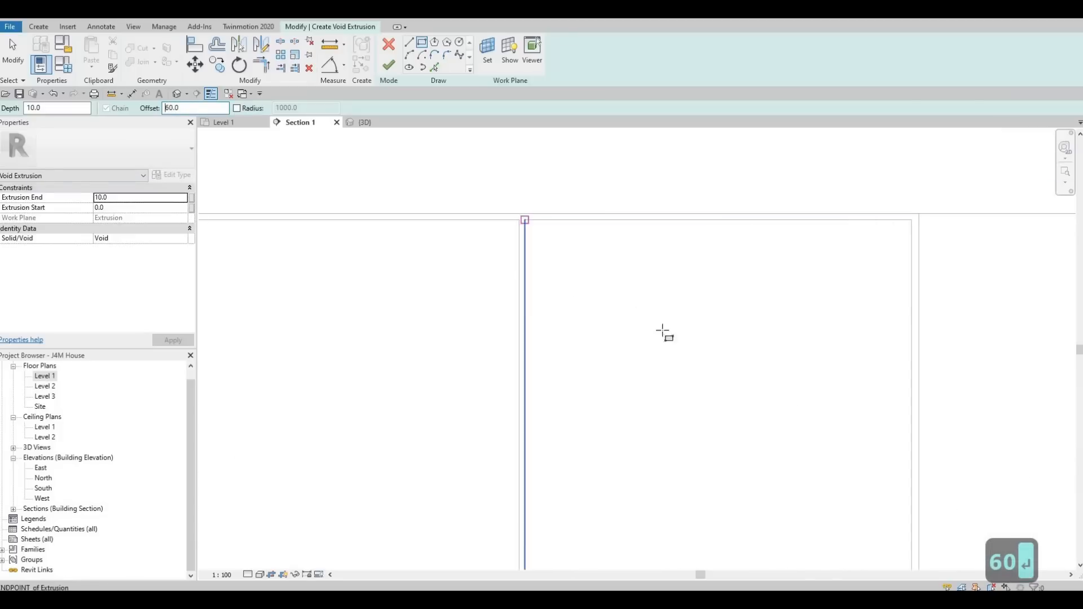
pyautogui.scroll(-3, 698, 391)
pyautogui.scroll(3, 783, 533)
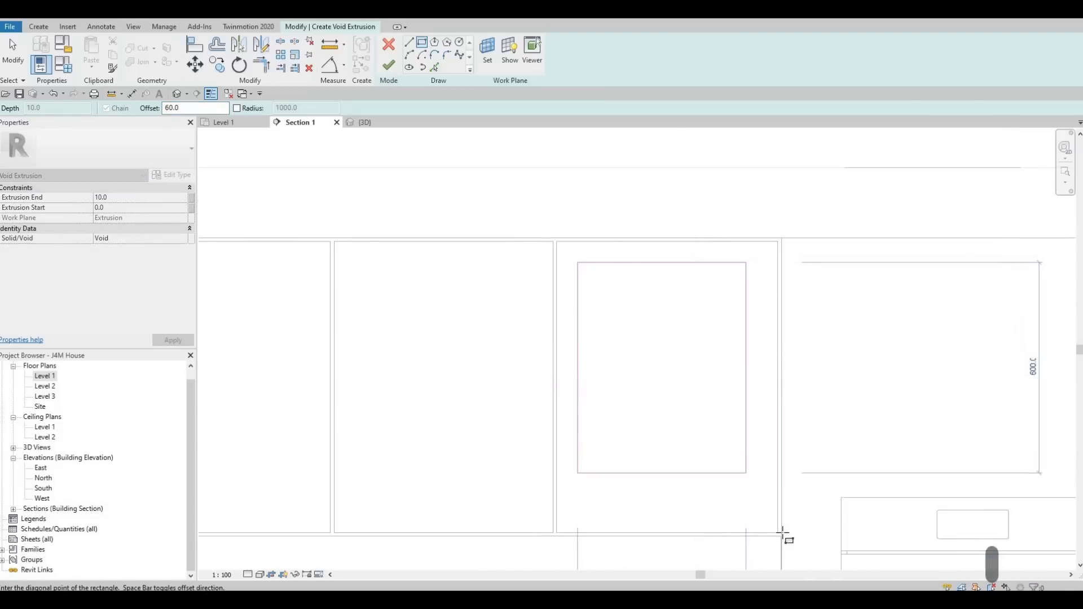
pyautogui.scroll(3, 774, 543)
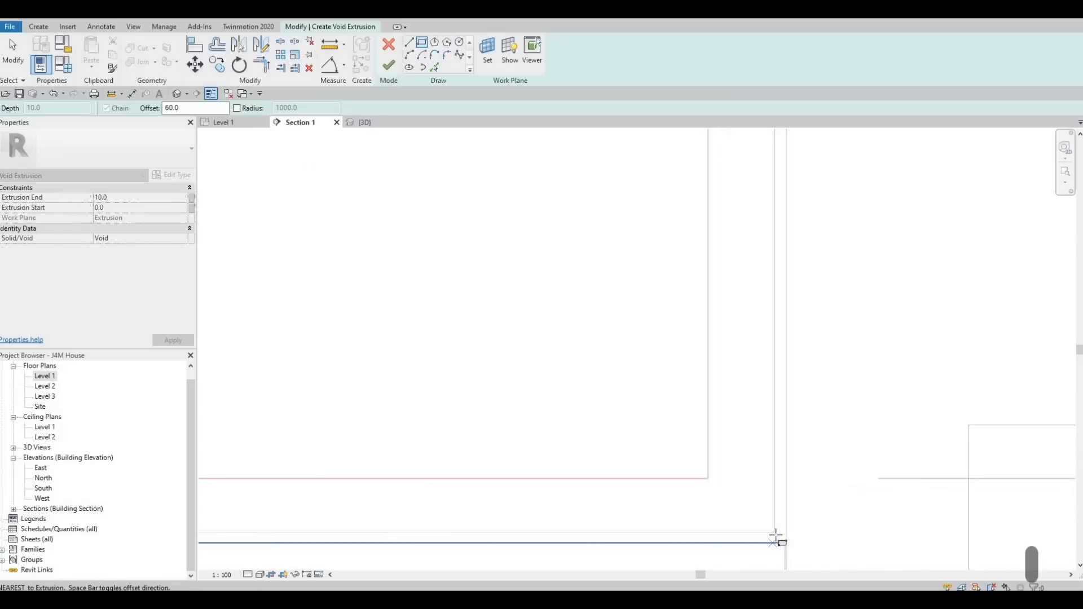
pyautogui.scroll(-2, 774, 533)
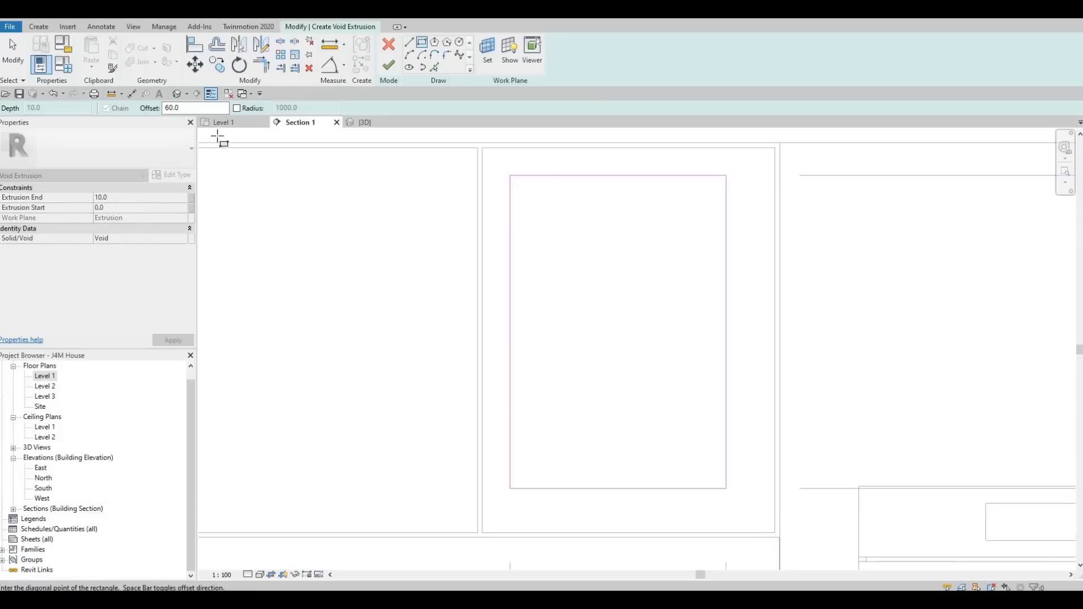
pyautogui.press('Return')
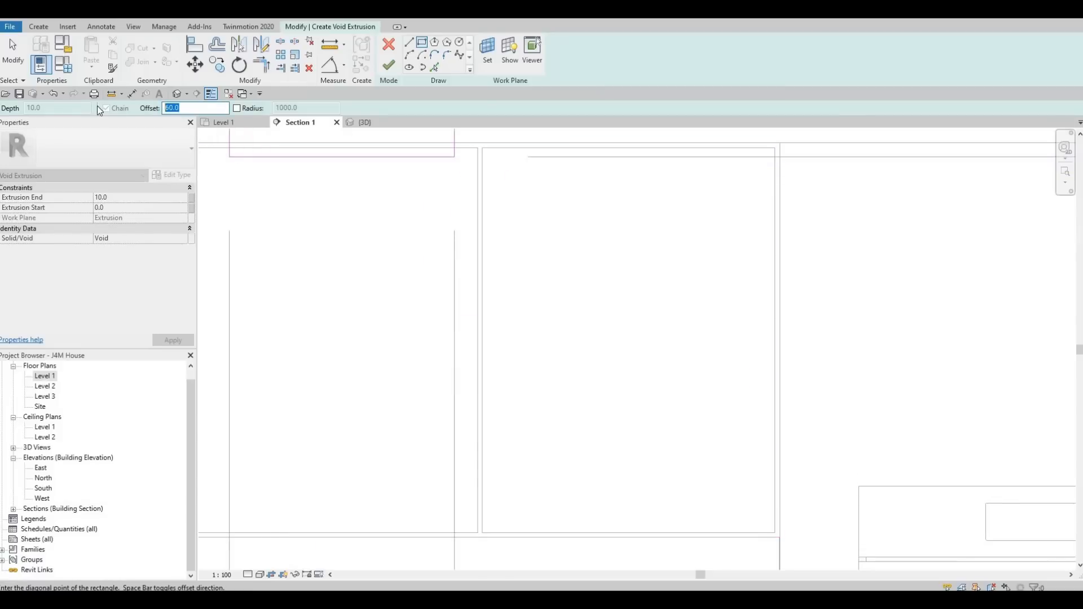
pyautogui.write('100')
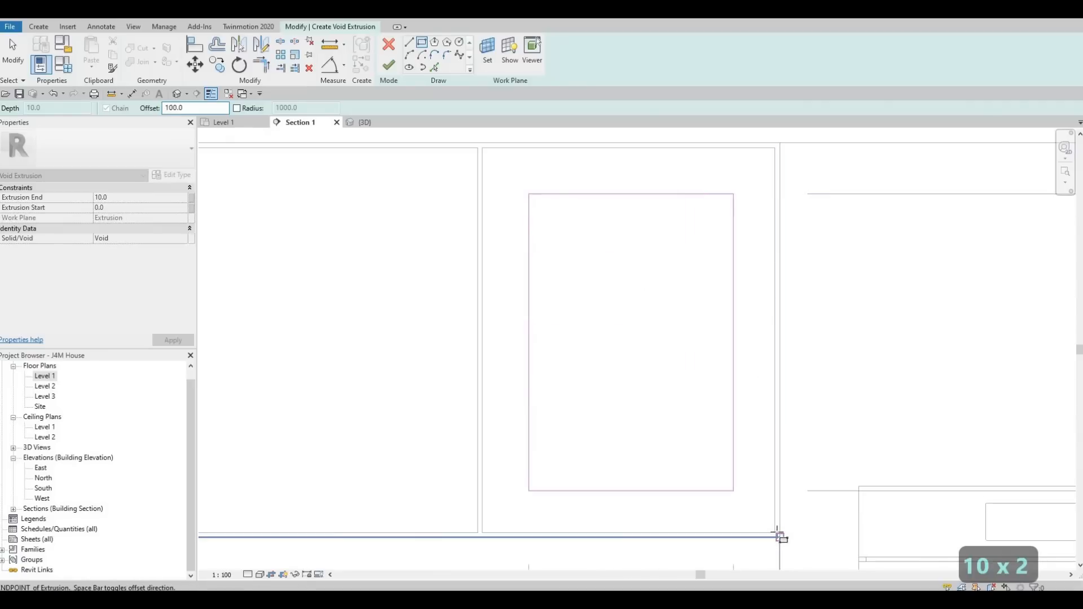
pyautogui.click(781, 536)
pyautogui.scroll(-2, 743, 406)
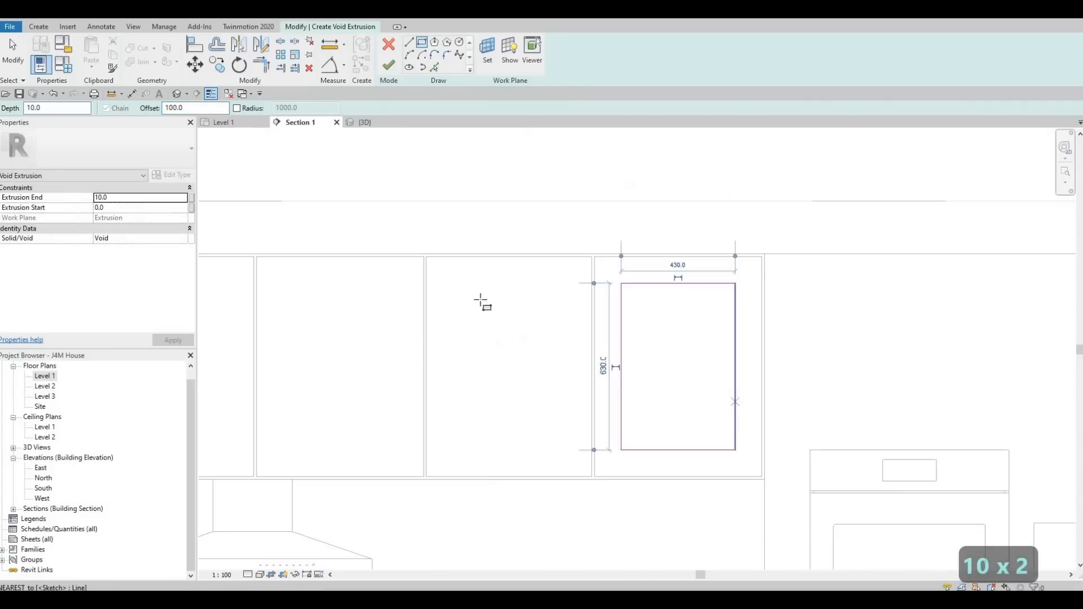
# Sketch another 100-offset inset rectangle in the second upper cabinet door from the right.
pyautogui.press('Escape')
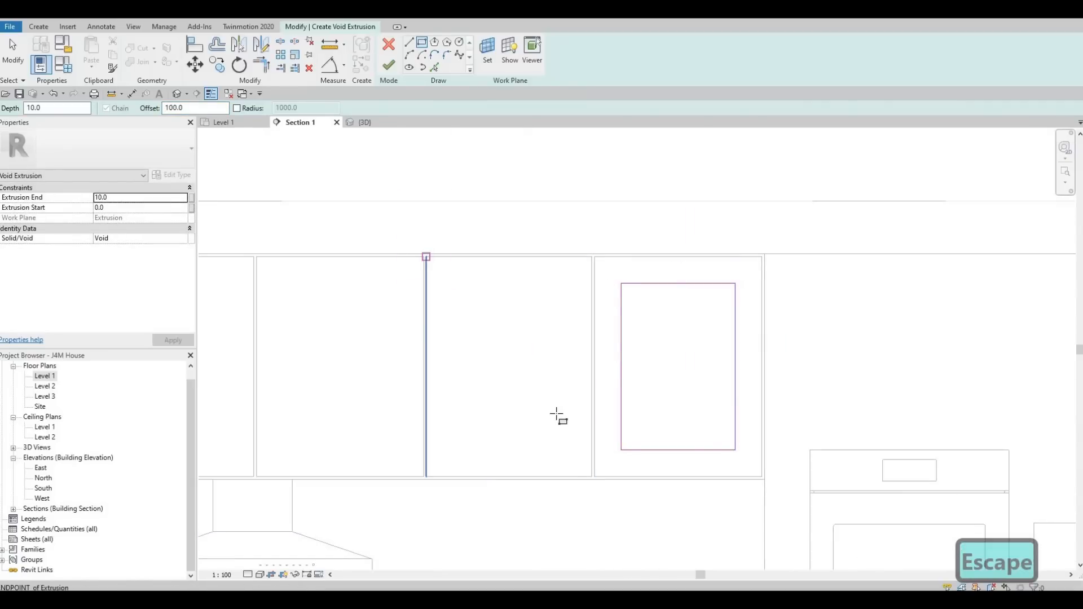
pyautogui.click(426, 257)
pyautogui.scroll(1, 601, 479)
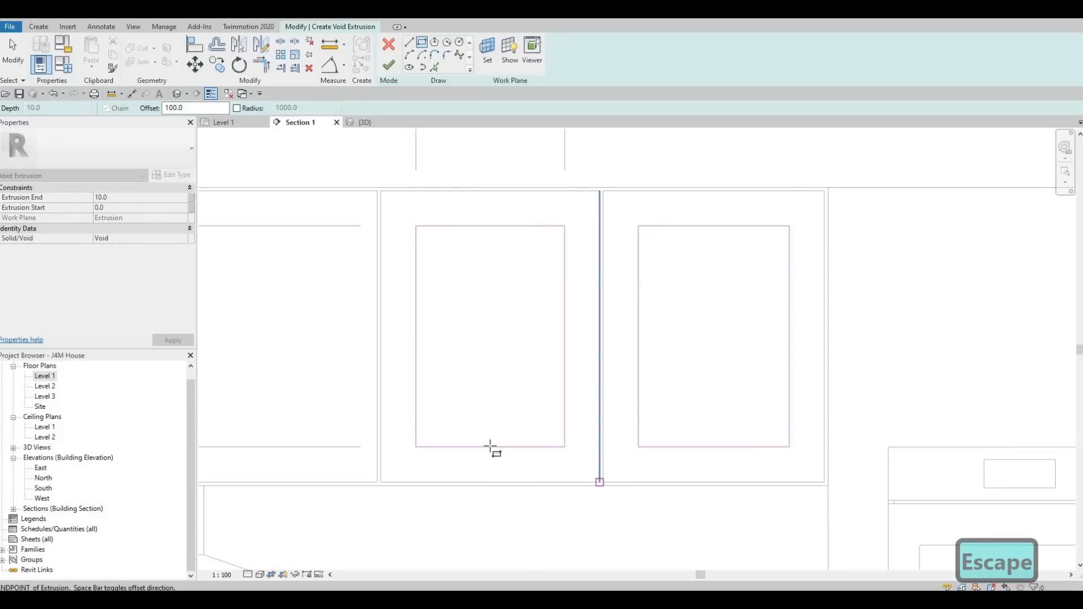
pyautogui.press('Escape')
pyautogui.scroll(-1, 728, 231)
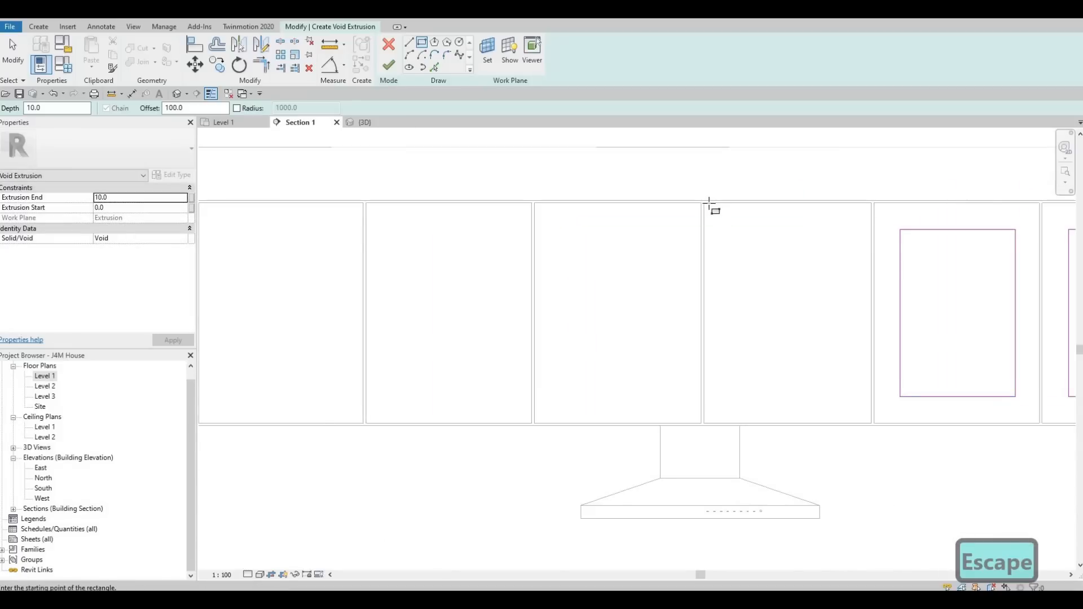
# Sketch a 100-offset inset rectangle in the third upper cabinet door from the right.
pyautogui.click(709, 206)
pyautogui.scroll(2, 885, 443)
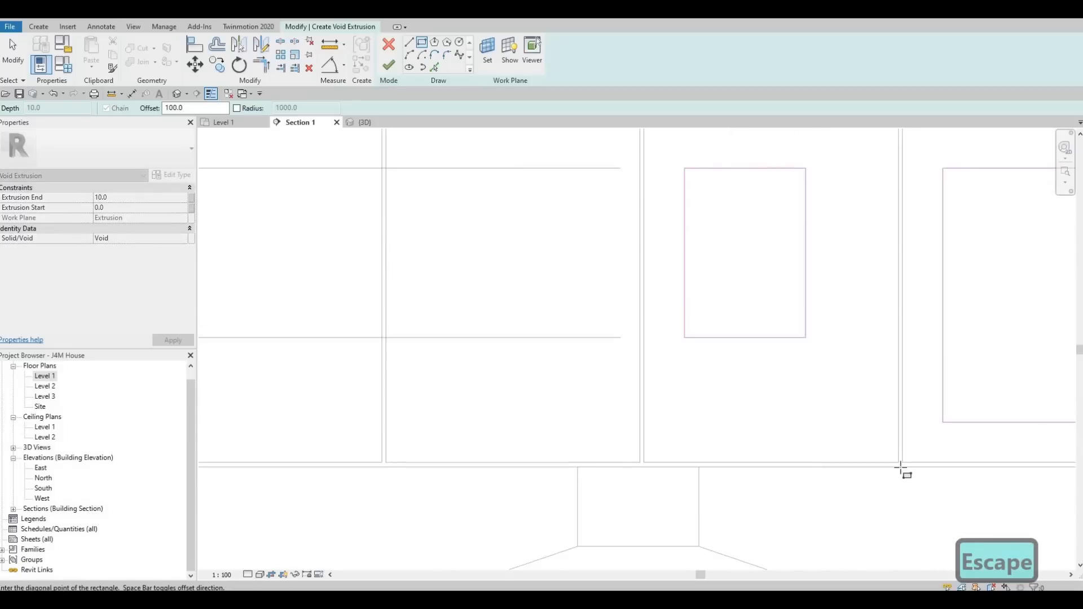
pyautogui.click(899, 461)
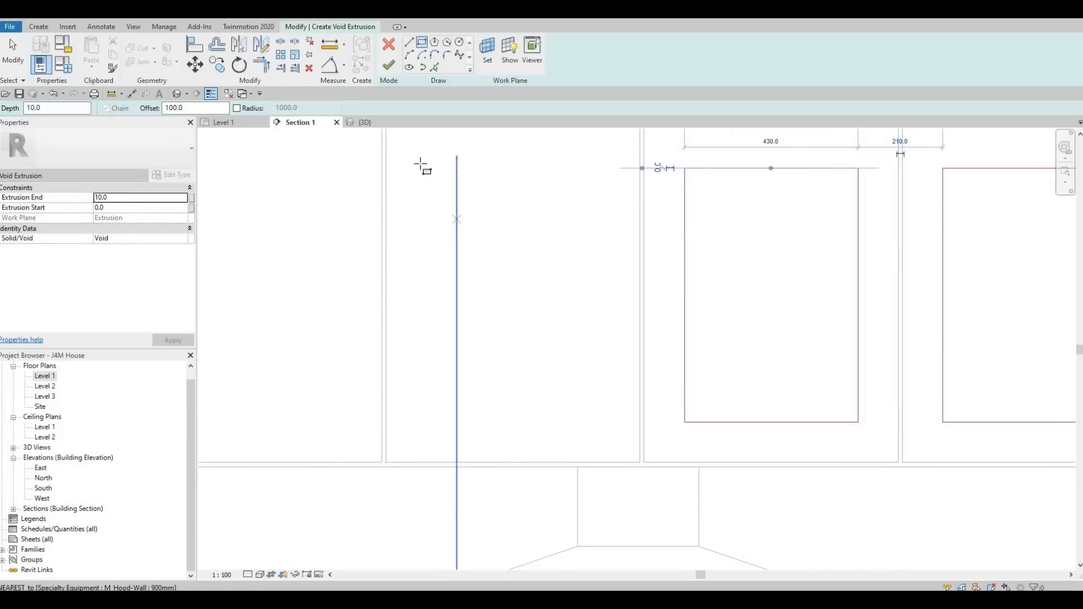
pyautogui.scroll(-2, 422, 167)
pyautogui.click(582, 377)
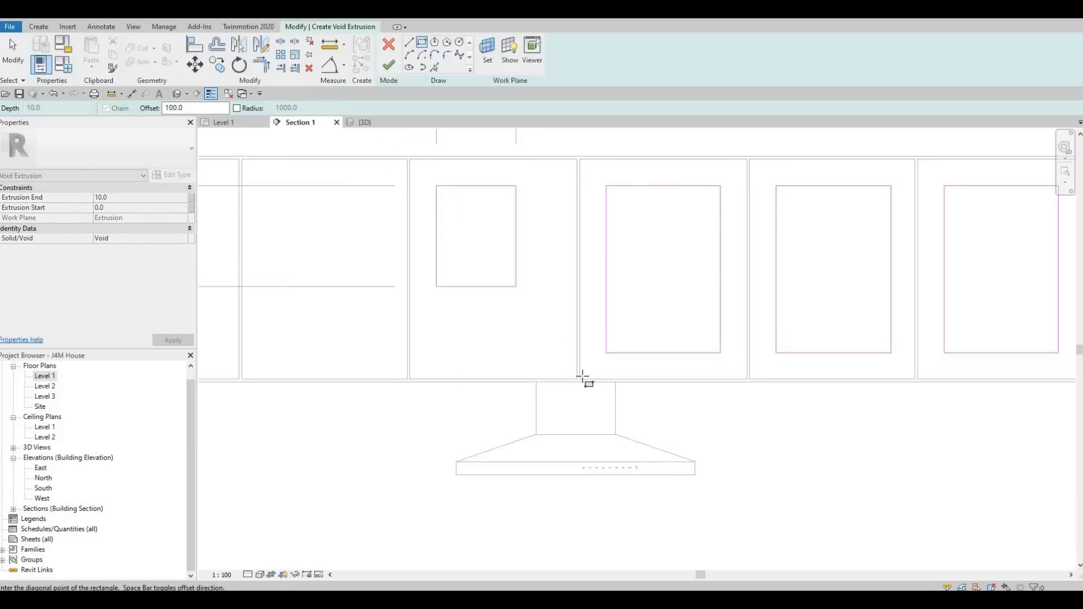
pyautogui.click(576, 379)
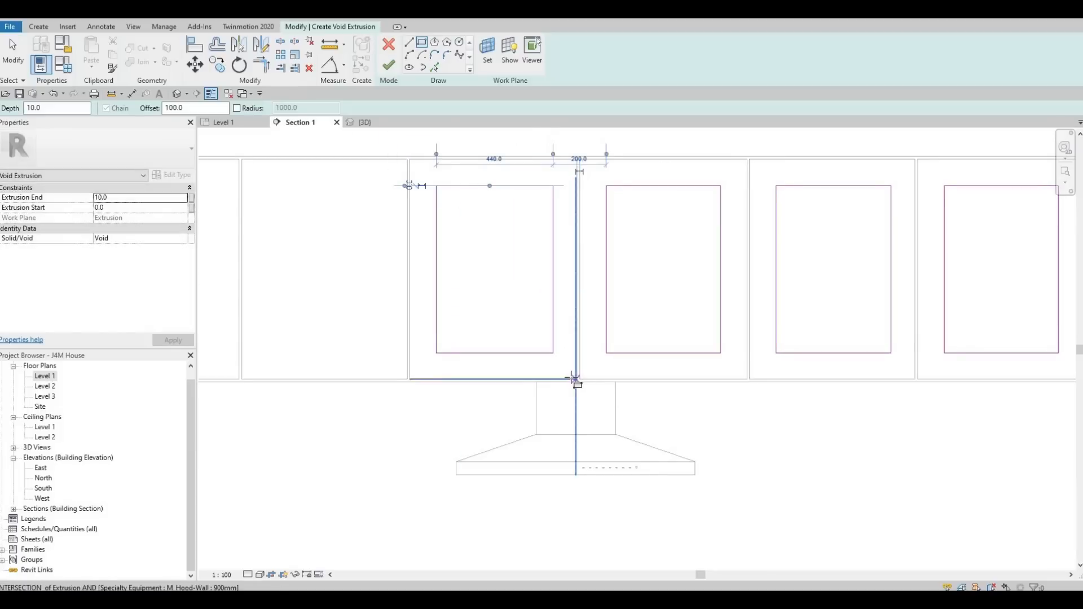
pyautogui.hotkey('ctrl', 'z')
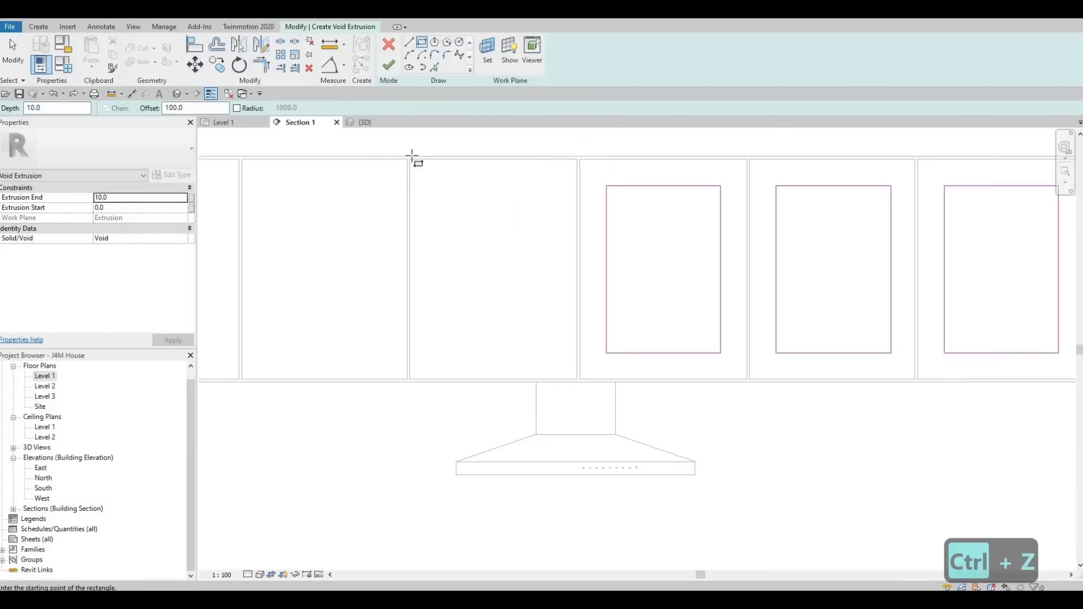
pyautogui.click(410, 158)
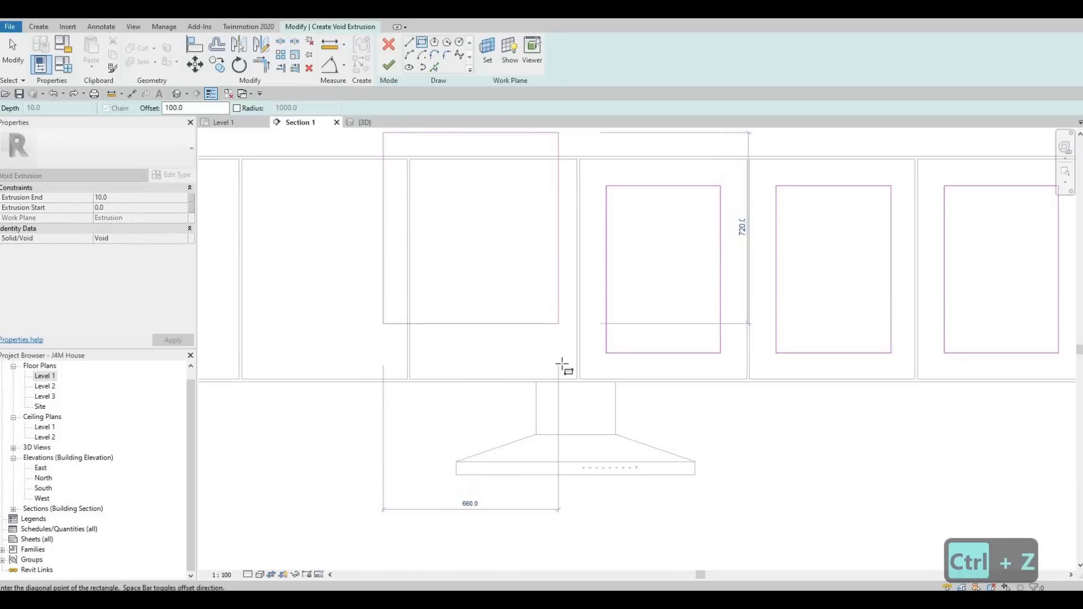
pyautogui.scroll(3, 562, 366)
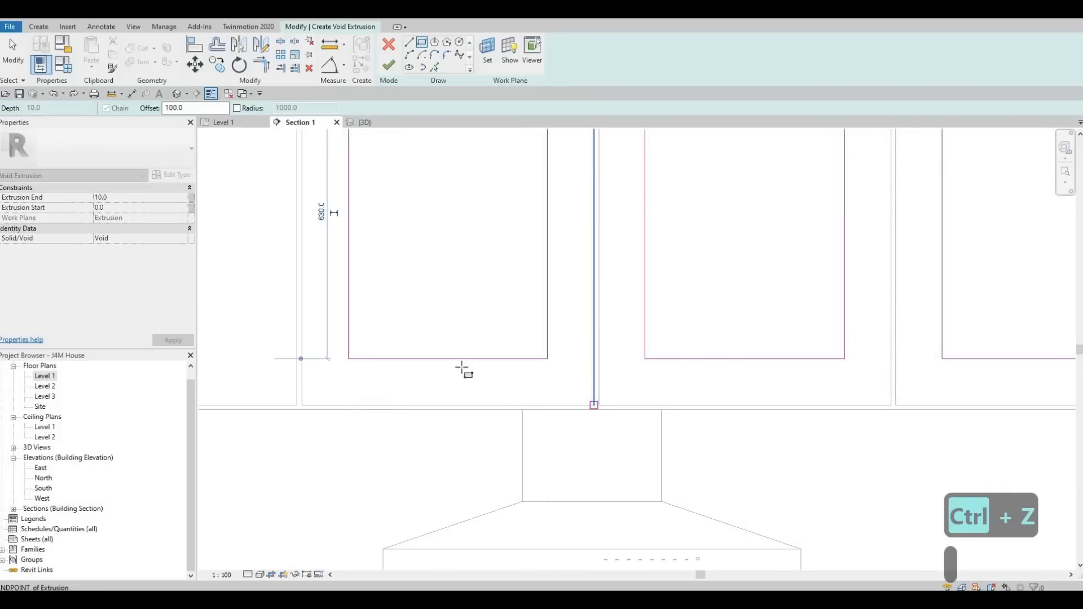
pyautogui.scroll(-5, 564, 361)
pyautogui.press('Escape')
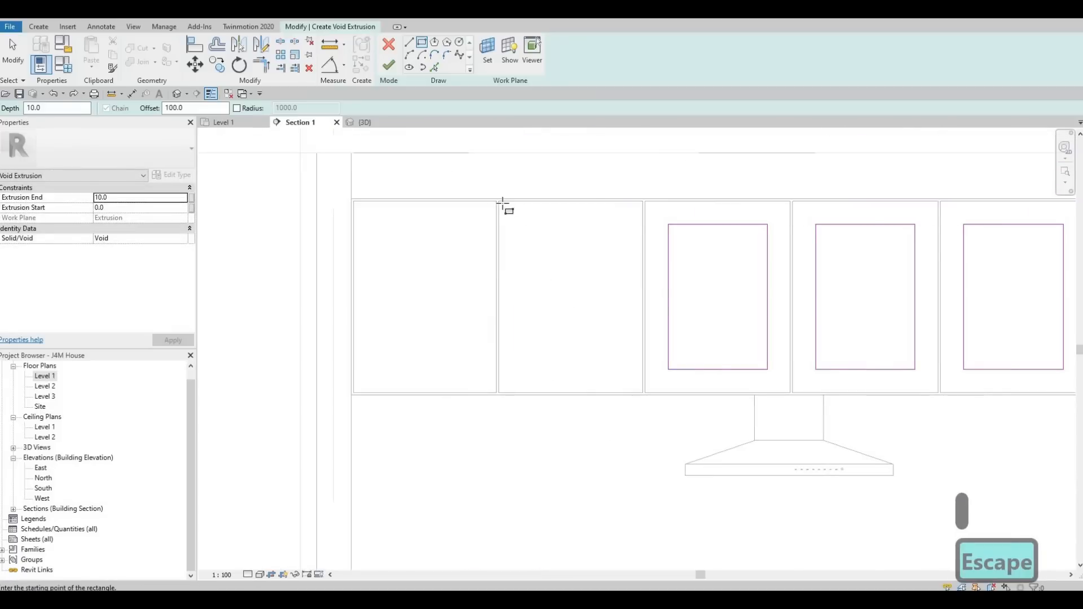
# Sketch a 100-offset inset rectangle in the fourth upper cabinet door from the right.
pyautogui.click(504, 203)
pyautogui.scroll(3, 665, 418)
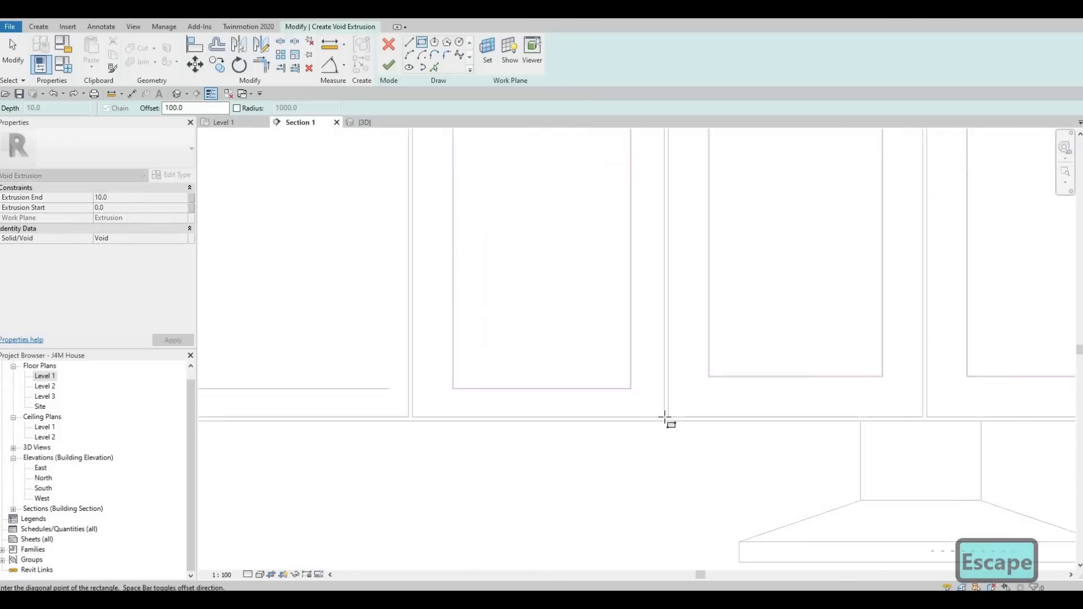
pyautogui.scroll(-3, 290, 189)
pyautogui.press('Escape')
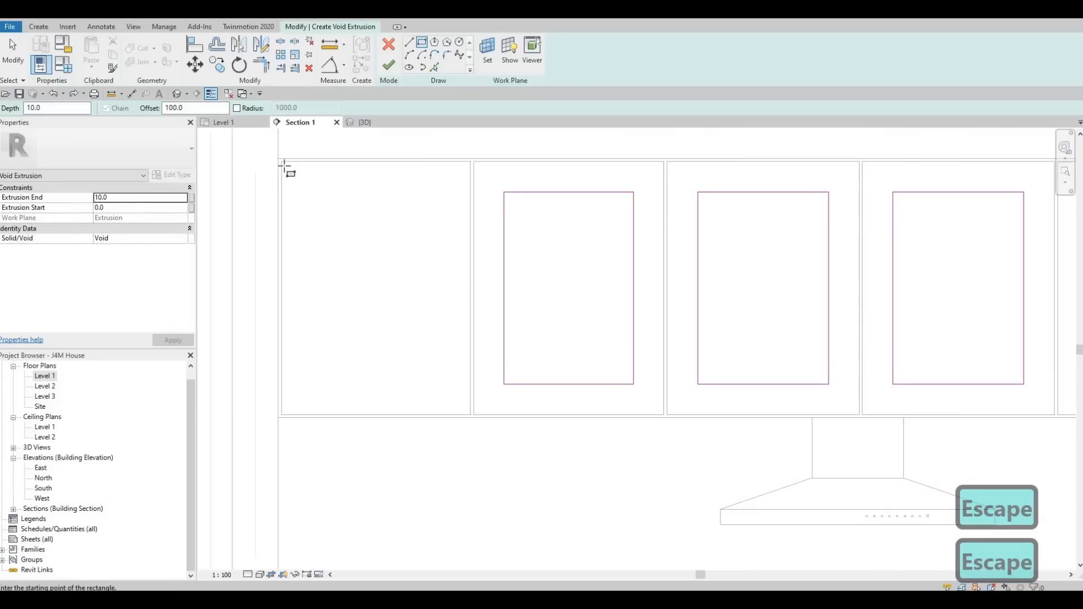
# Sketch a 100-offset inset rectangle in the leftmost upper cabinet door.
pyautogui.click(281, 162)
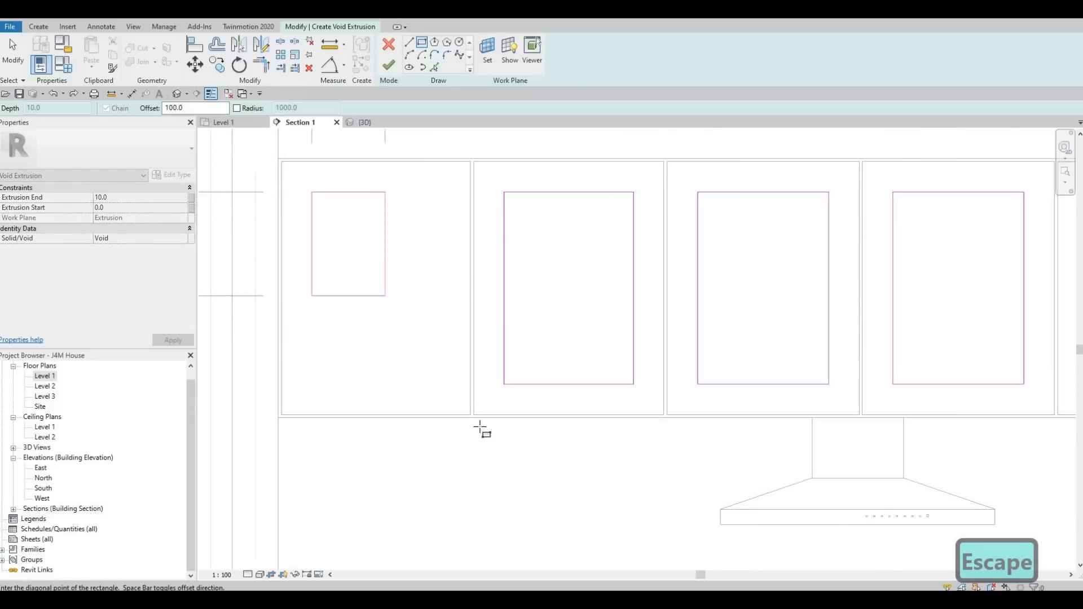
pyautogui.scroll(2, 480, 428)
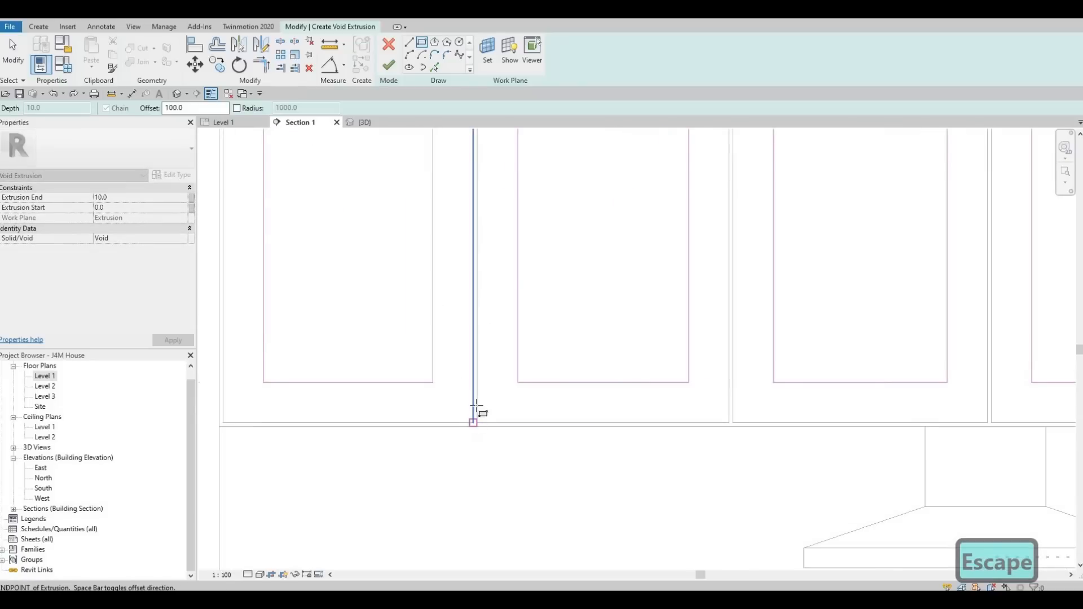
pyautogui.scroll(-3, 468, 381)
pyautogui.press('Escape')
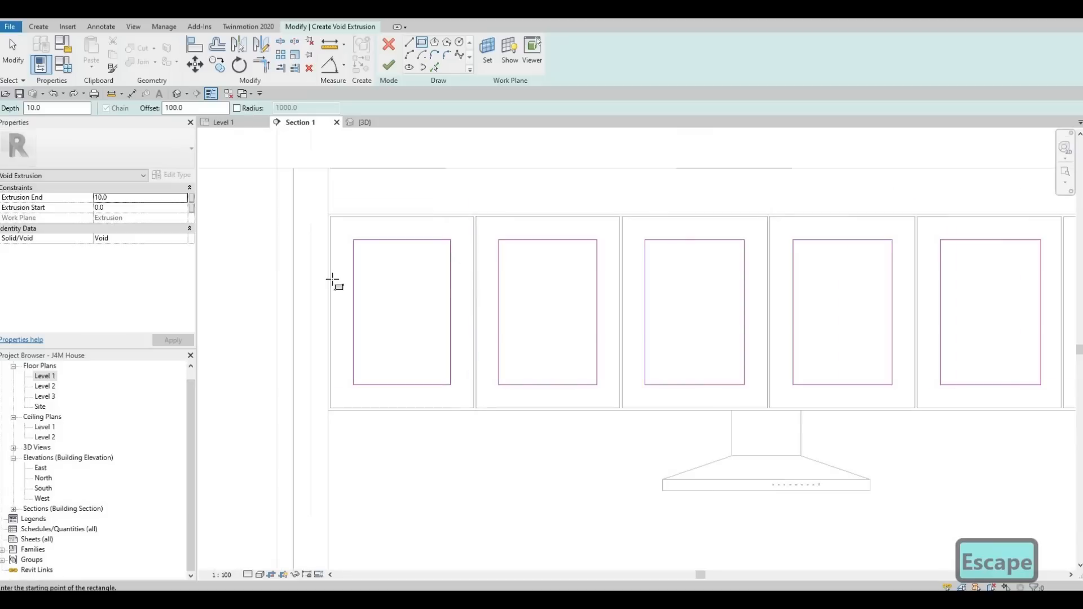
# Set the void's Extrusion End to -5 and finish the void extrusion.
pyautogui.click(133, 197)
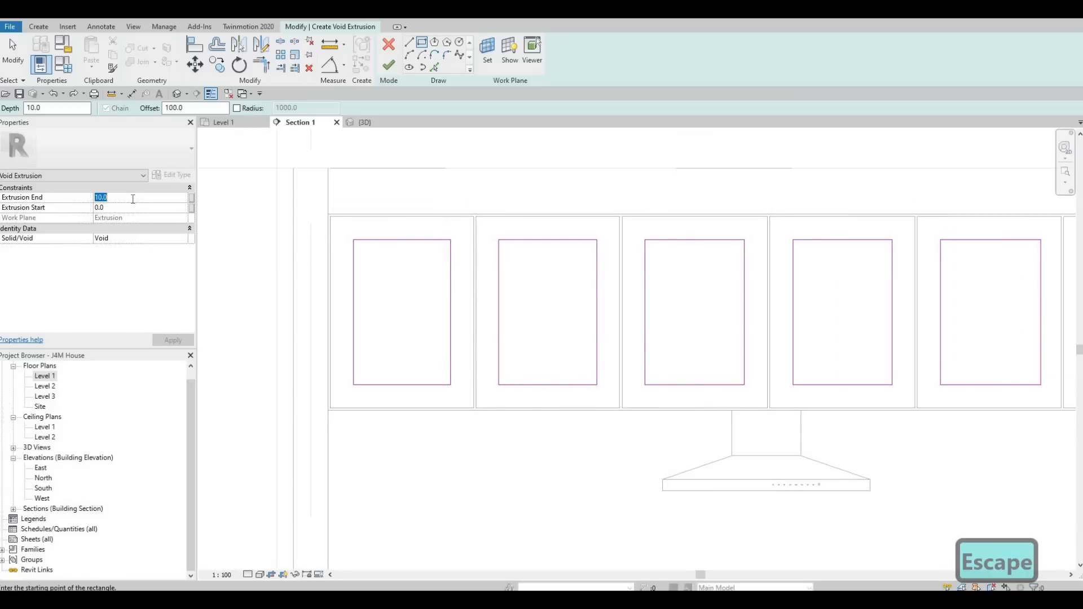
pyautogui.write('-5')
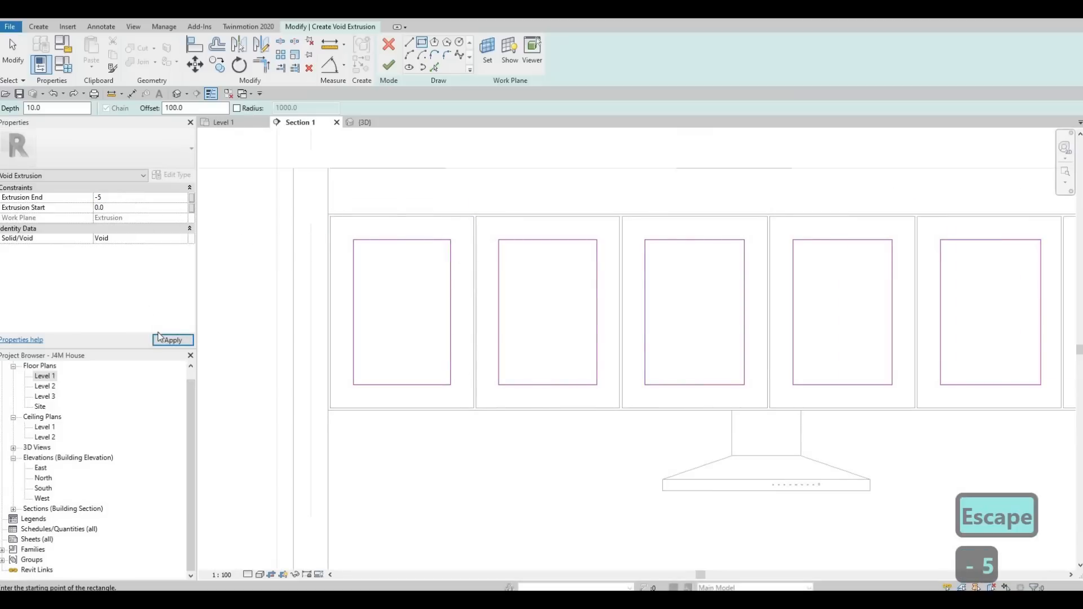
pyautogui.click(389, 67)
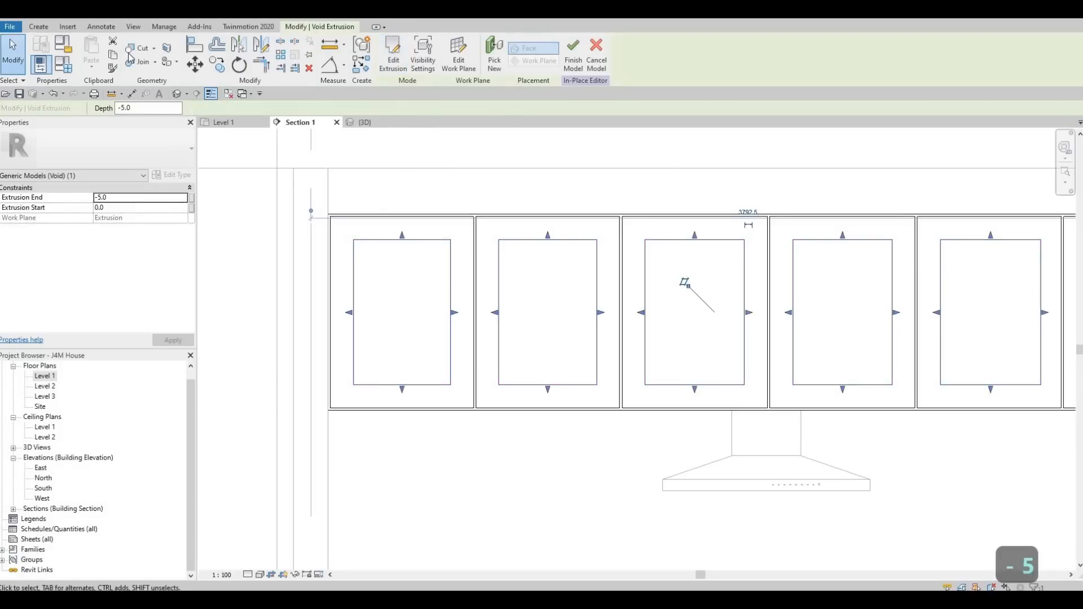
# Cut the upper cabinet solid with the void extrusion and finish the in-place model.
pyautogui.click(137, 49)
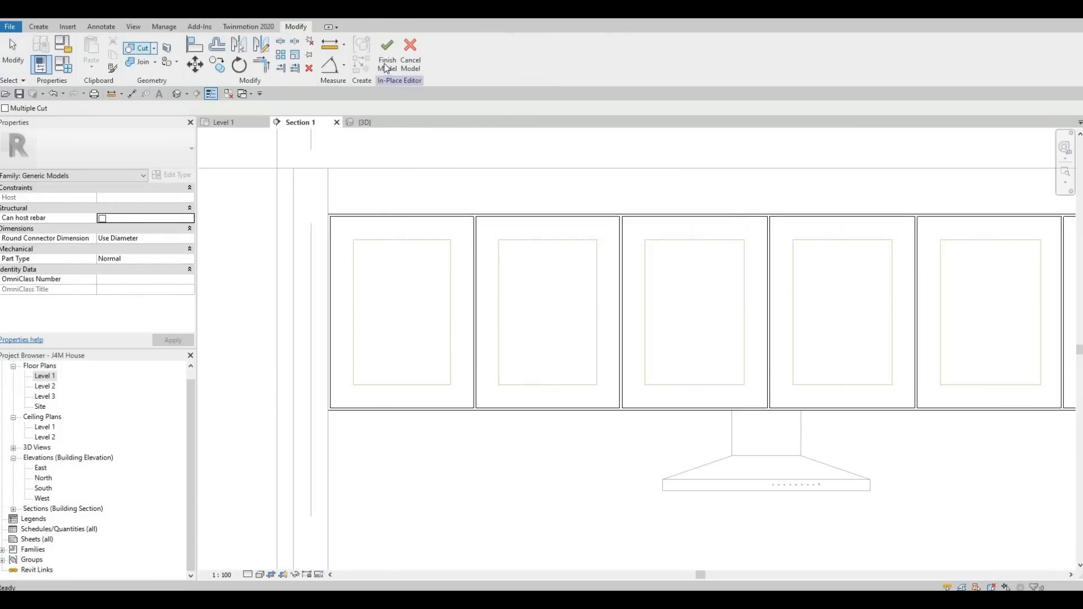
pyautogui.click(380, 241)
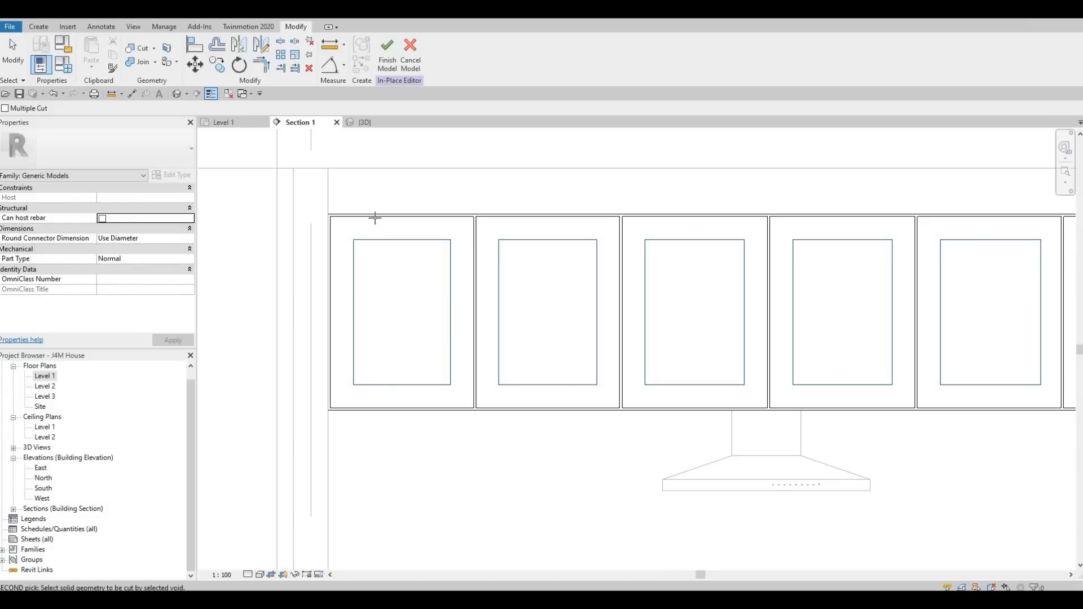
pyautogui.click(373, 220)
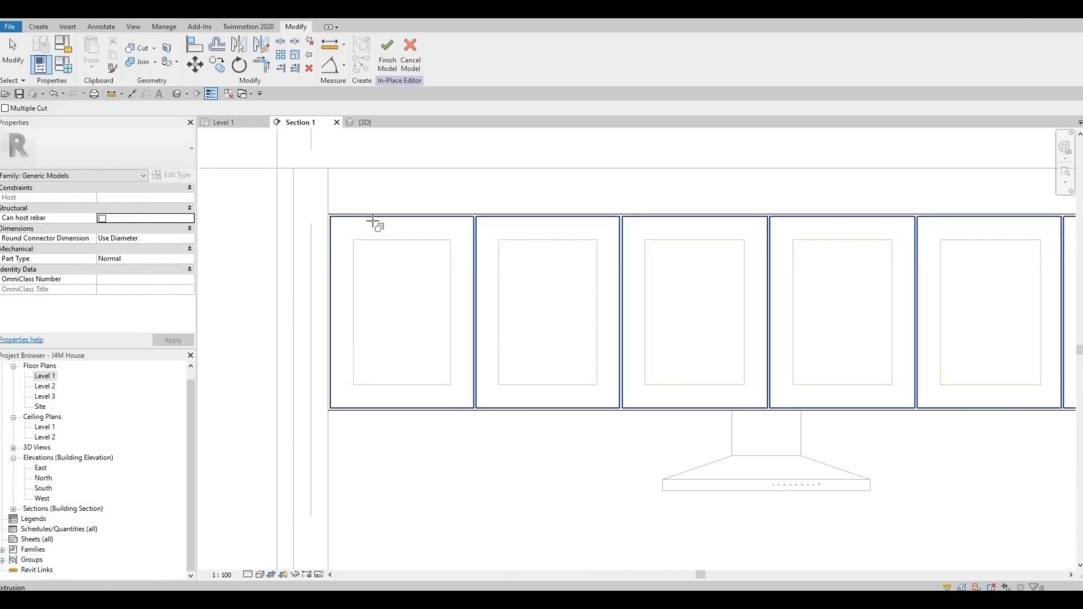
pyautogui.click(393, 65)
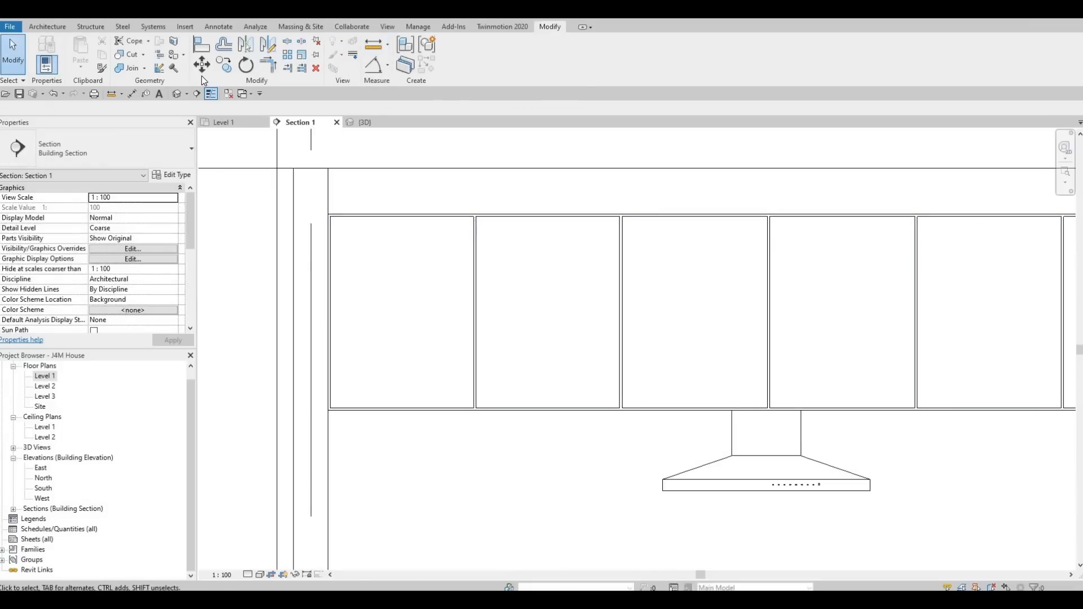
# Reopen the upper cabinet model for in-place editing and try cutting it with the void again.
pyautogui.click(440, 223)
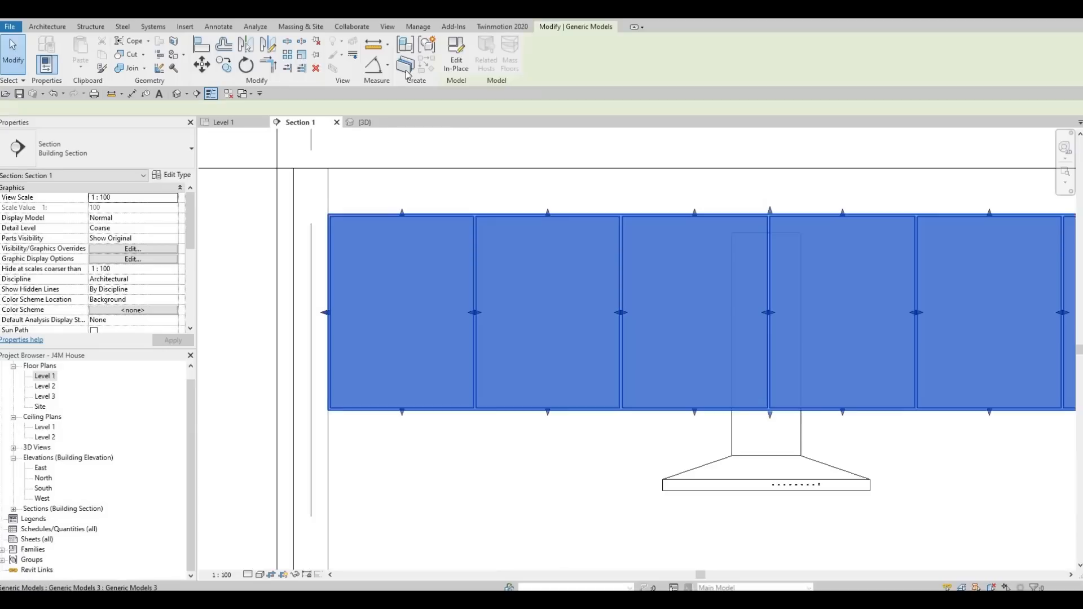
pyautogui.click(456, 57)
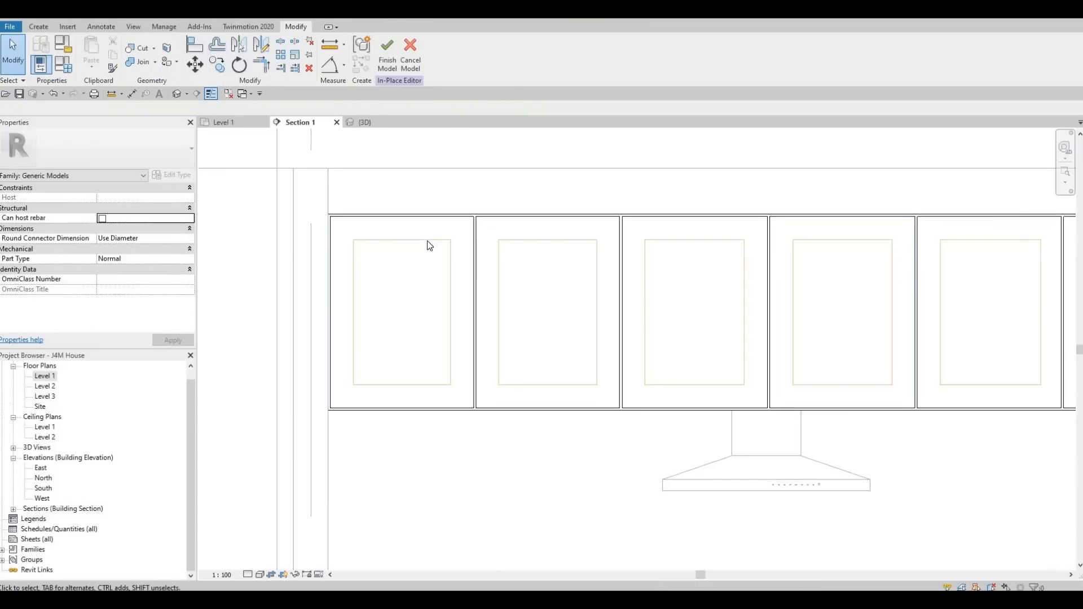
pyautogui.click(139, 48)
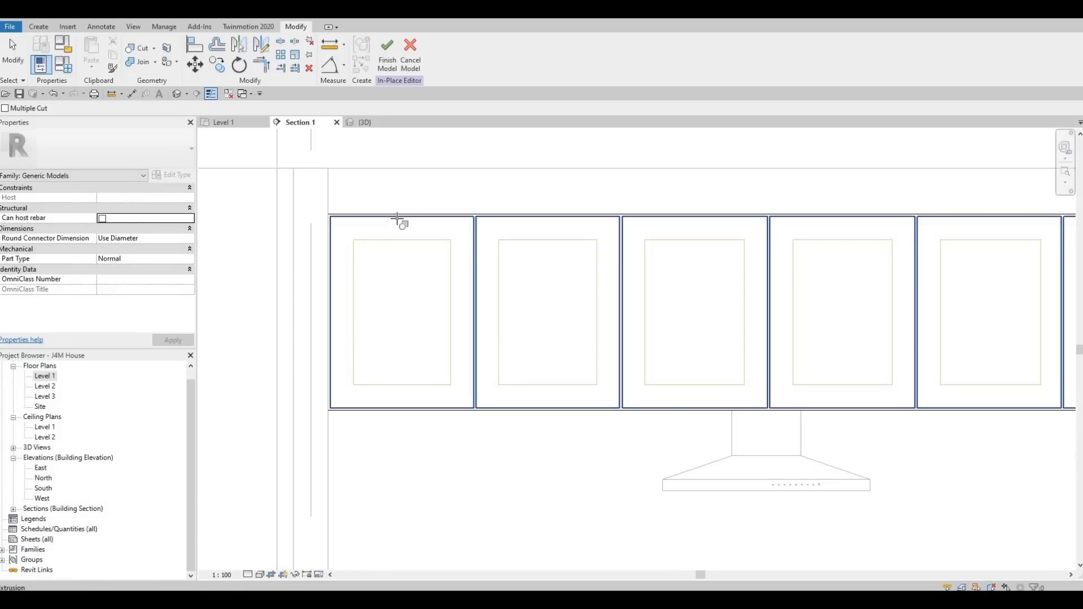
pyautogui.click(398, 223)
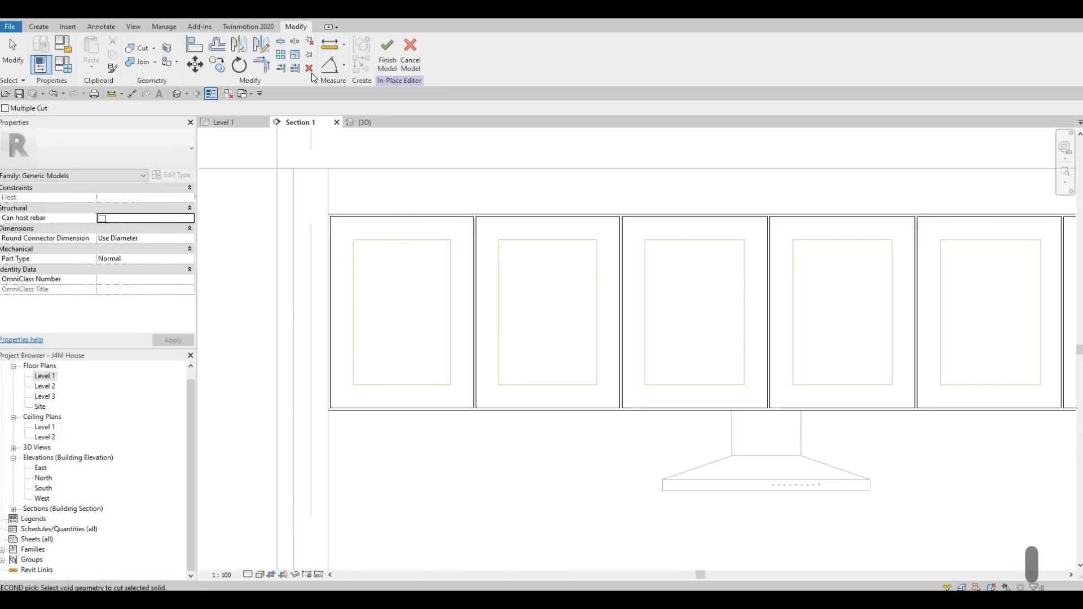
pyautogui.press('Escape')
# Switch to the 3D view and try once more to cut the door solid with the void extrusion.
pyautogui.click(366, 122)
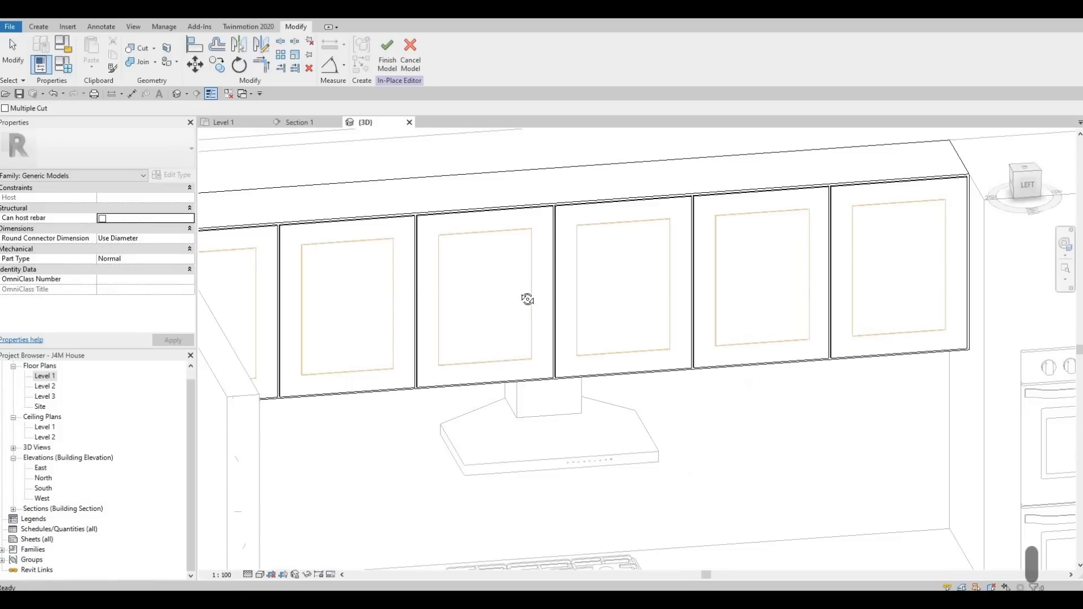
pyautogui.keyDown('shift'); pyautogui.moveTo(542, 256); pyautogui.dragTo(766, 332, button='middle'); pyautogui.keyUp('shift')
pyautogui.scroll(5, 521, 253)
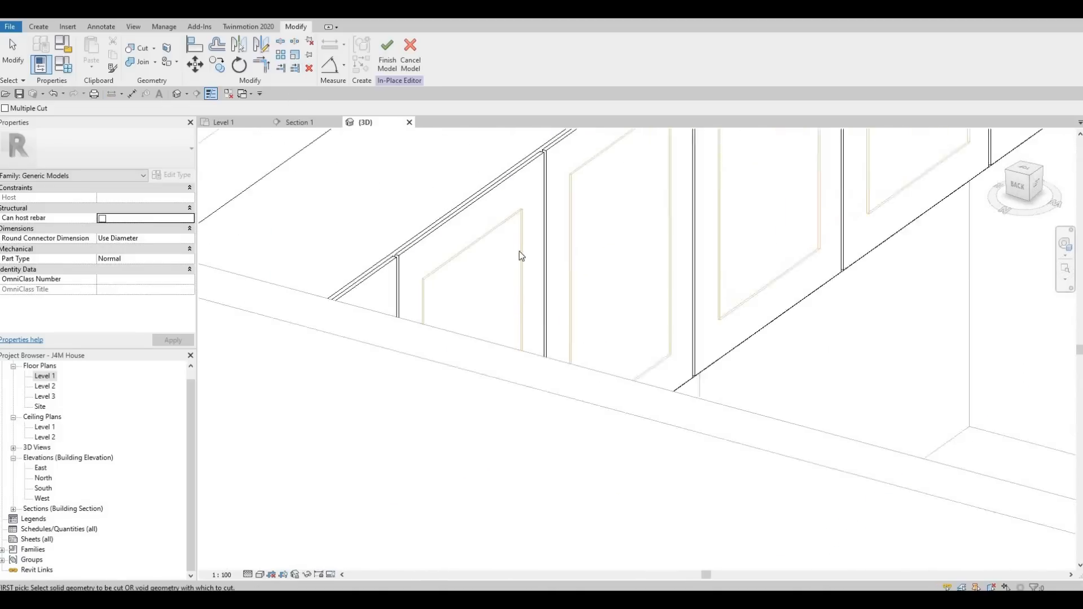
pyautogui.press('Escape')
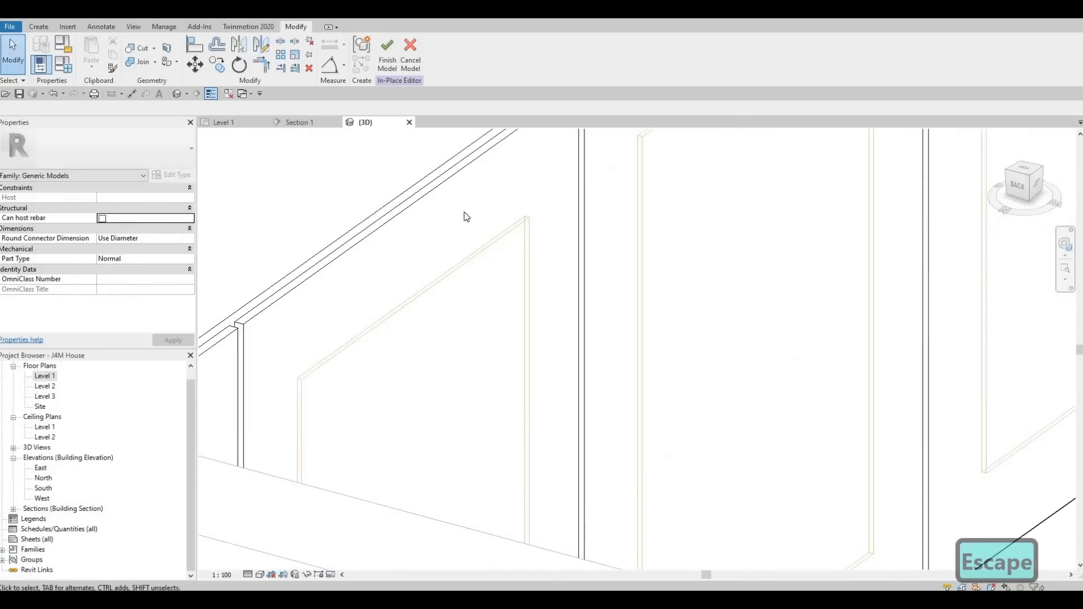
pyautogui.click(138, 47)
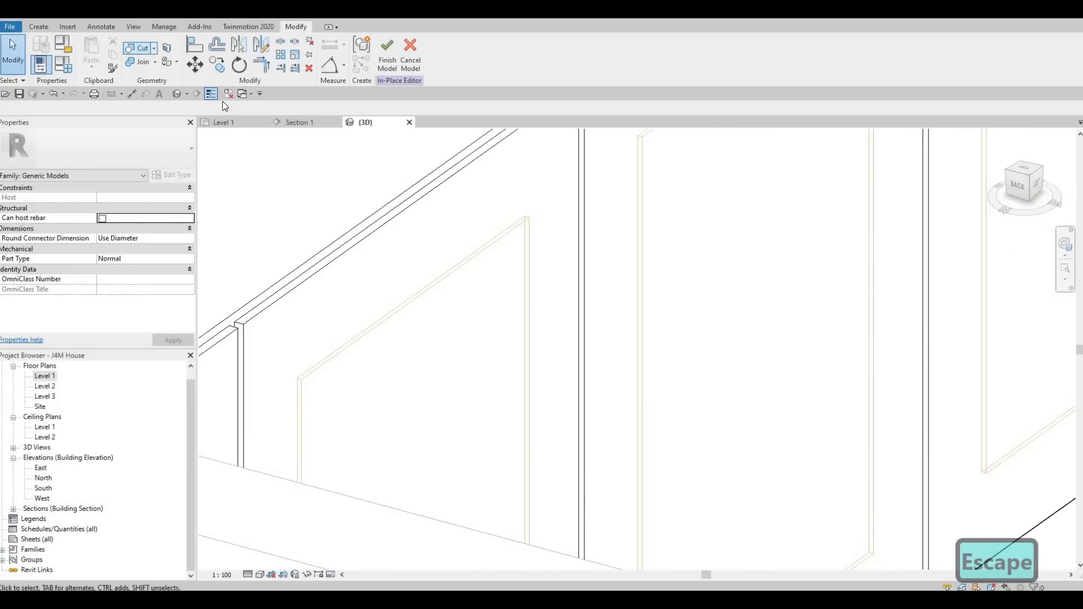
pyautogui.click(502, 234)
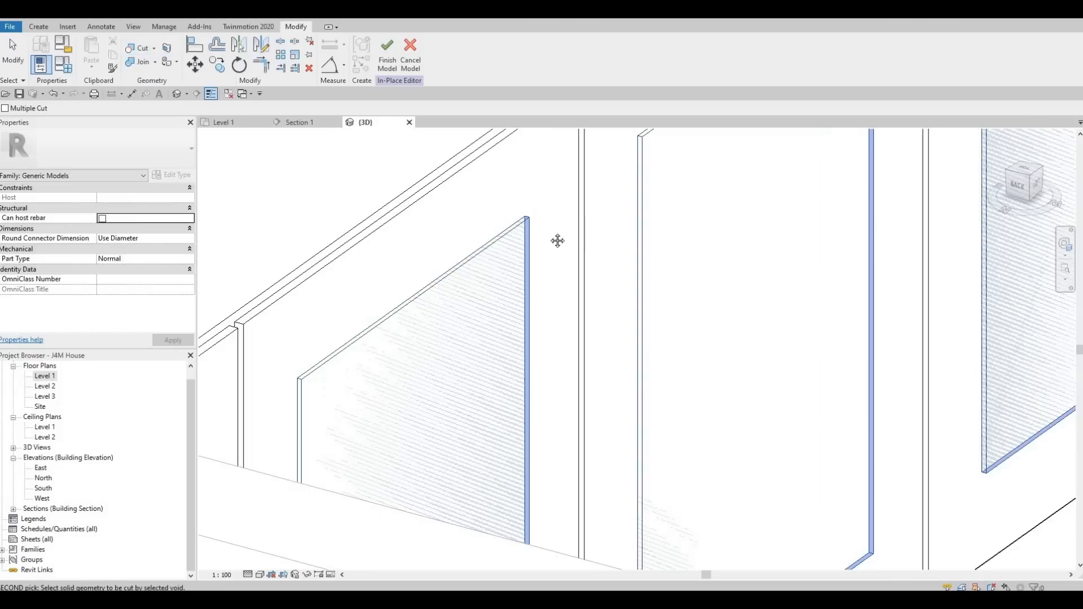
pyautogui.scroll(-3, 557, 241)
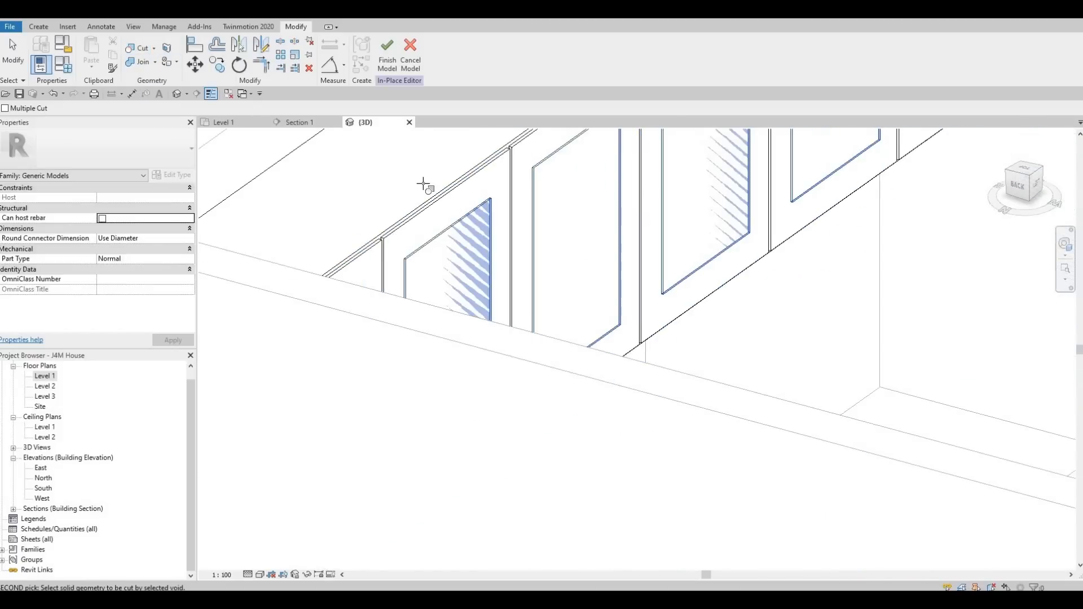
pyautogui.press('Escape')
# Edit the void extrusion, set its Extrusion Start to 5, and finish the sketch edit.
pyautogui.click(462, 232)
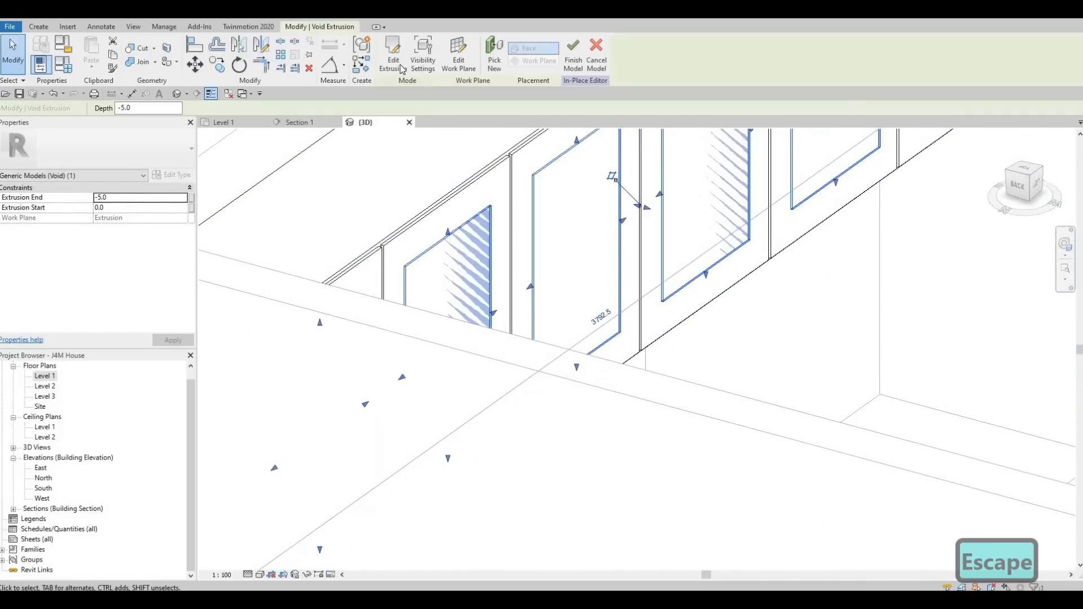
pyautogui.click(401, 67)
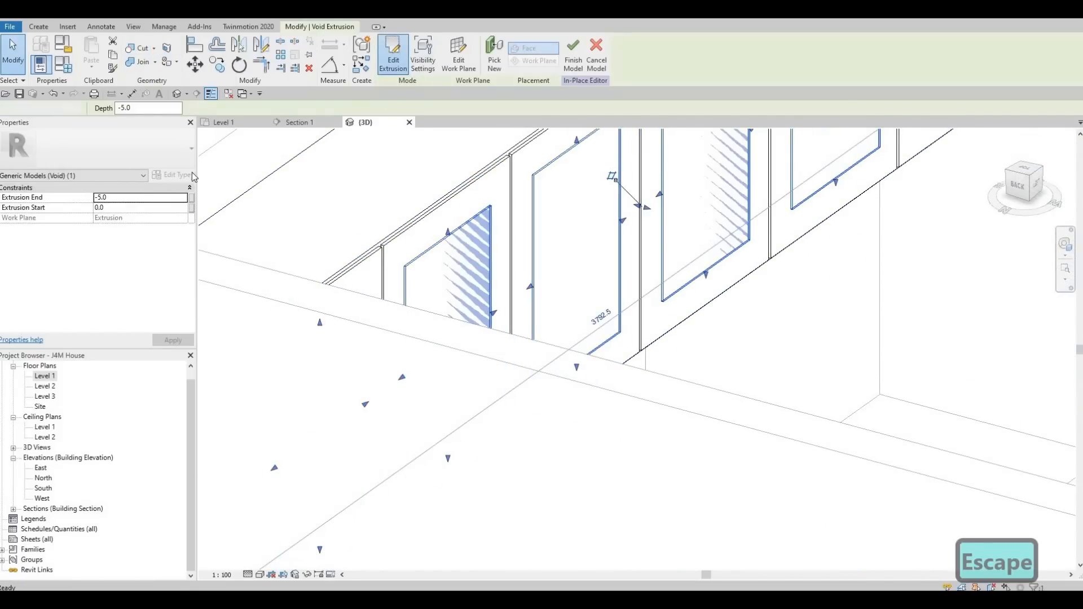
pyautogui.doubleClick(119, 197)
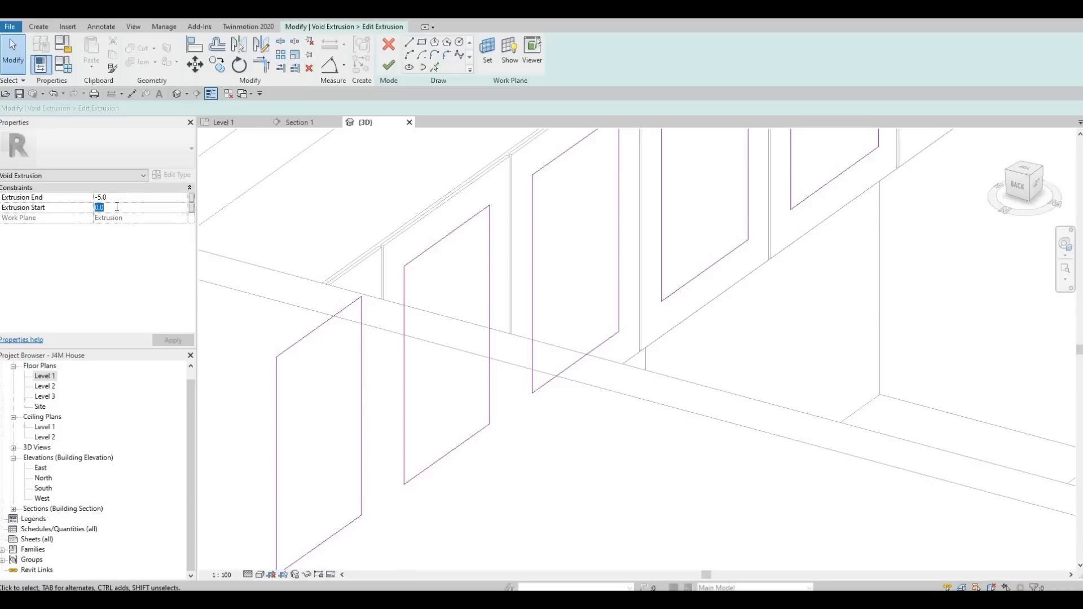
pyautogui.write('5')
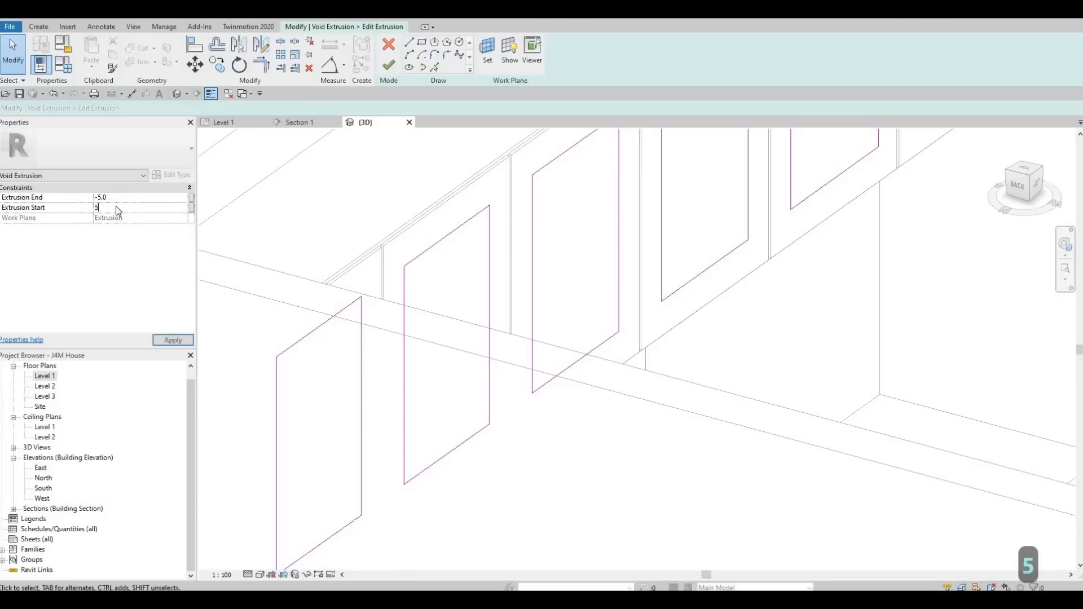
pyautogui.press('Return')
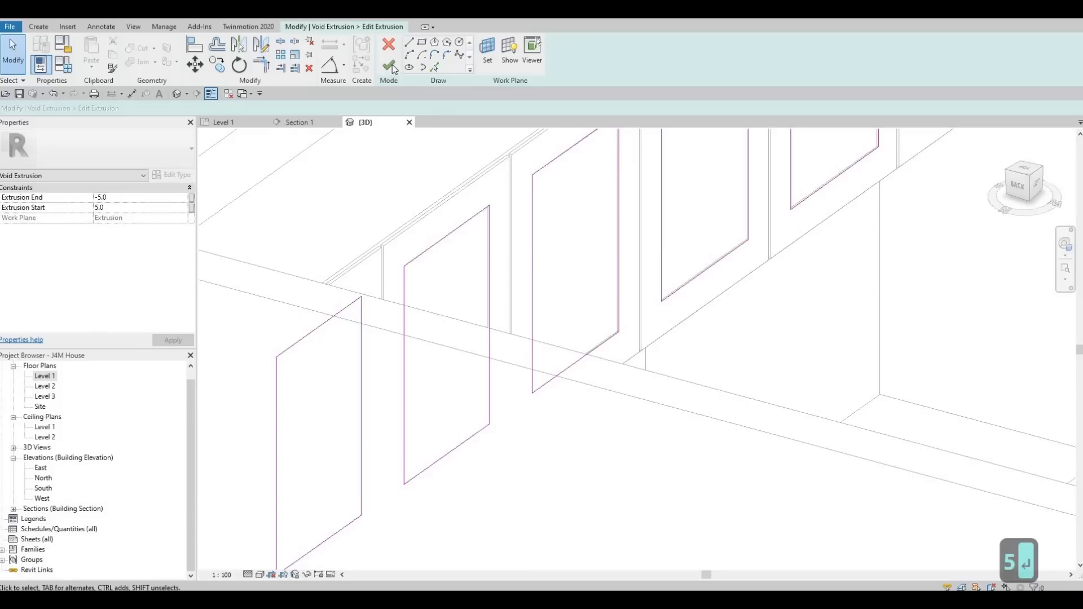
pyautogui.click(390, 67)
# Finish the in-place model and orbit the 3D view to inspect the recessed upper door panels.
pyautogui.click(576, 61)
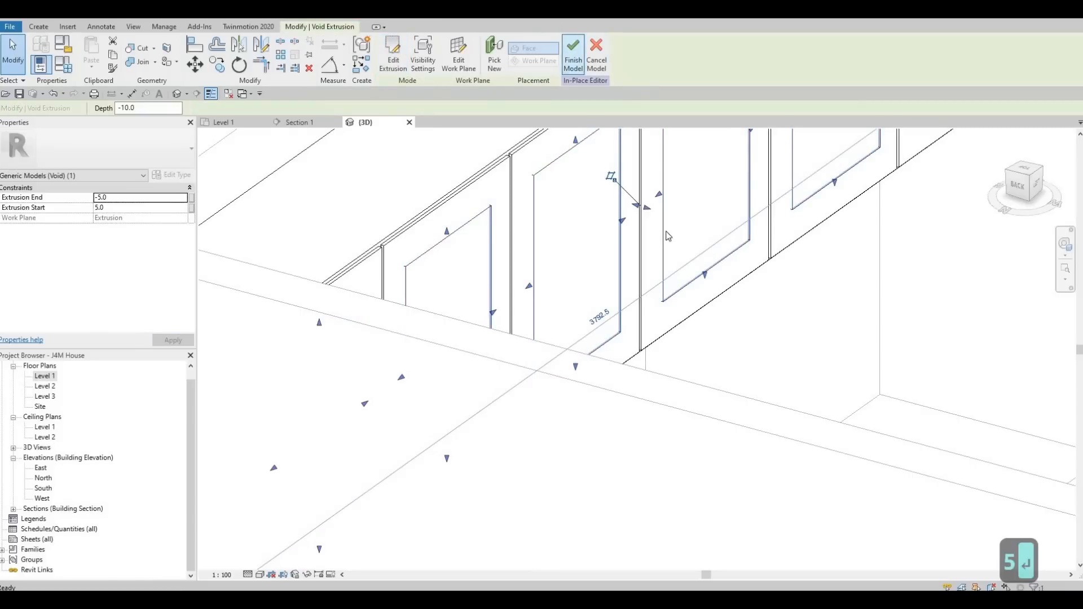
pyautogui.scroll(-2, 539, 415)
pyautogui.moveTo(539, 416); pyautogui.dragTo(692, 414, button='middle')
pyautogui.press('Escape')
pyautogui.press('Escape')
pyautogui.scroll(1, 780, 270)
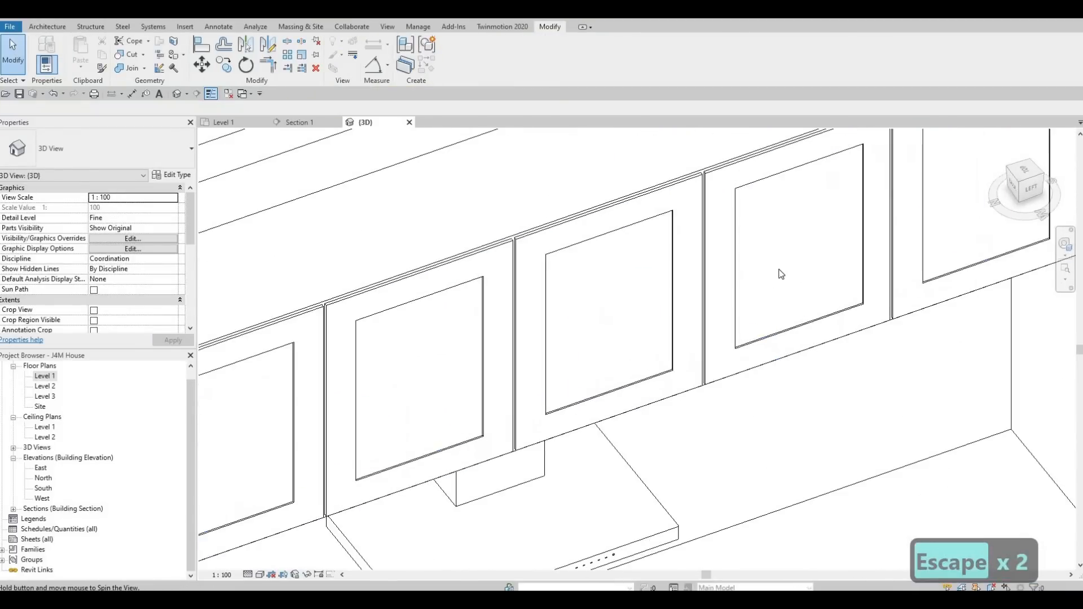
pyautogui.keyDown('shift'); pyautogui.moveTo(780, 273); pyautogui.dragTo(863, 336, button='middle'); pyautogui.keyUp('shift')
pyautogui.scroll(-4, 781, 390)
pyautogui.keyDown('shift'); pyautogui.moveTo(767, 345); pyautogui.dragTo(637, 316, button='middle'); pyautogui.keyUp('shift')
pyautogui.keyDown('shift'); pyautogui.moveTo(789, 242); pyautogui.dragTo(848, 217, button='middle'); pyautogui.keyUp('shift')
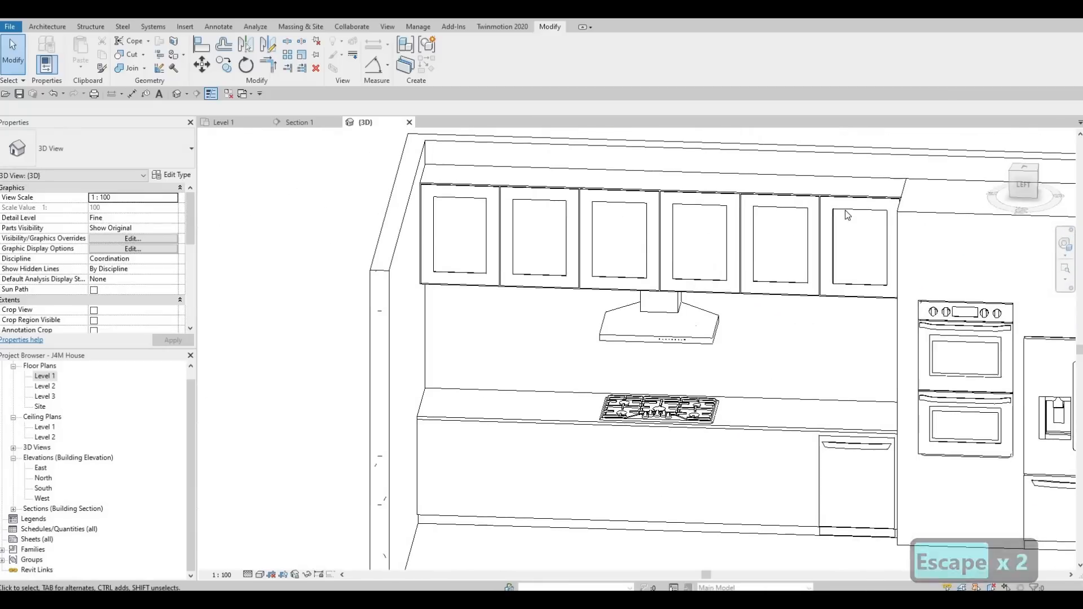
pyautogui.keyDown('shift'); pyautogui.moveTo(829, 305); pyautogui.dragTo(695, 350, button='middle'); pyautogui.keyUp('shift')
pyautogui.keyDown('shift'); pyautogui.moveTo(664, 314); pyautogui.dragTo(804, 305, button='middle'); pyautogui.keyUp('shift')
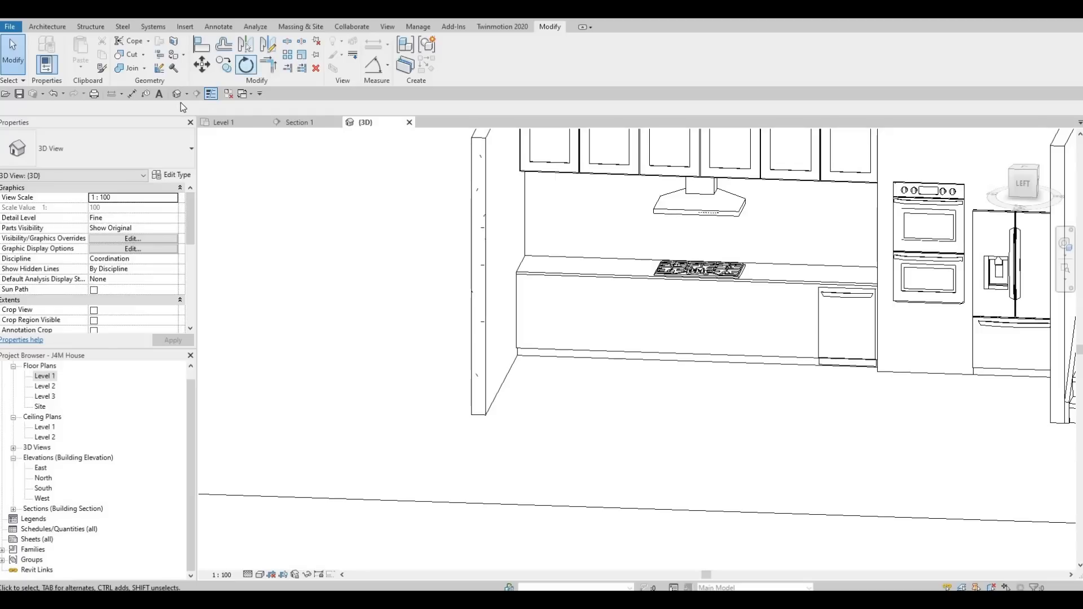
# Switch to Section 1 and open the base cabinet model for in-place editing.
pyautogui.click(296, 123)
pyautogui.scroll(-1, 564, 267)
pyautogui.scroll(-3, 599, 271)
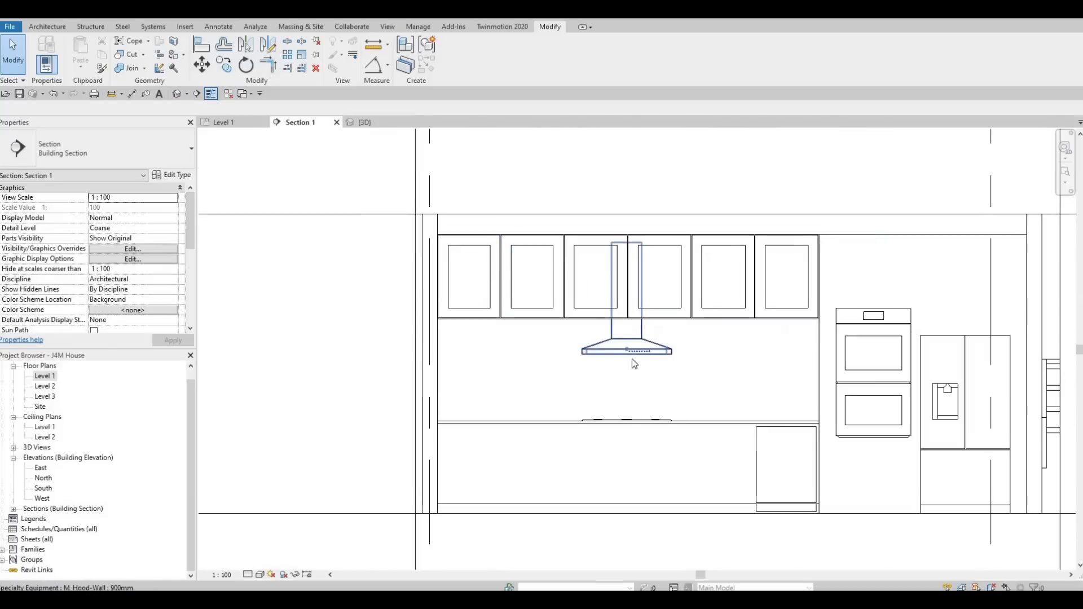
pyautogui.press('Escape')
pyautogui.scroll(3, 590, 402)
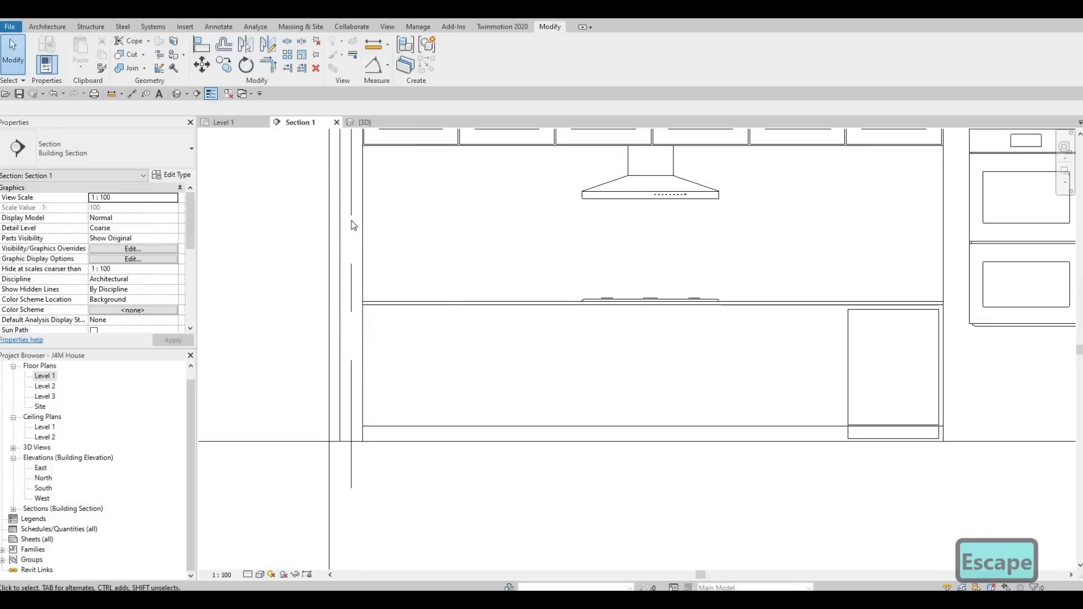
pyautogui.press('Escape')
pyautogui.press('Escape')
pyautogui.click(583, 435)
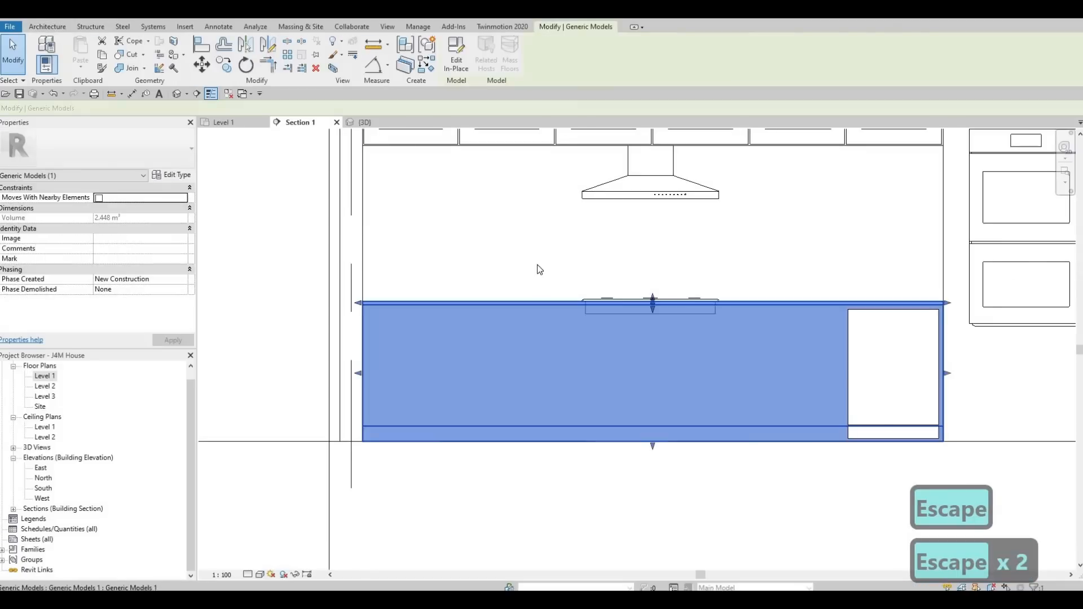
pyautogui.click(458, 63)
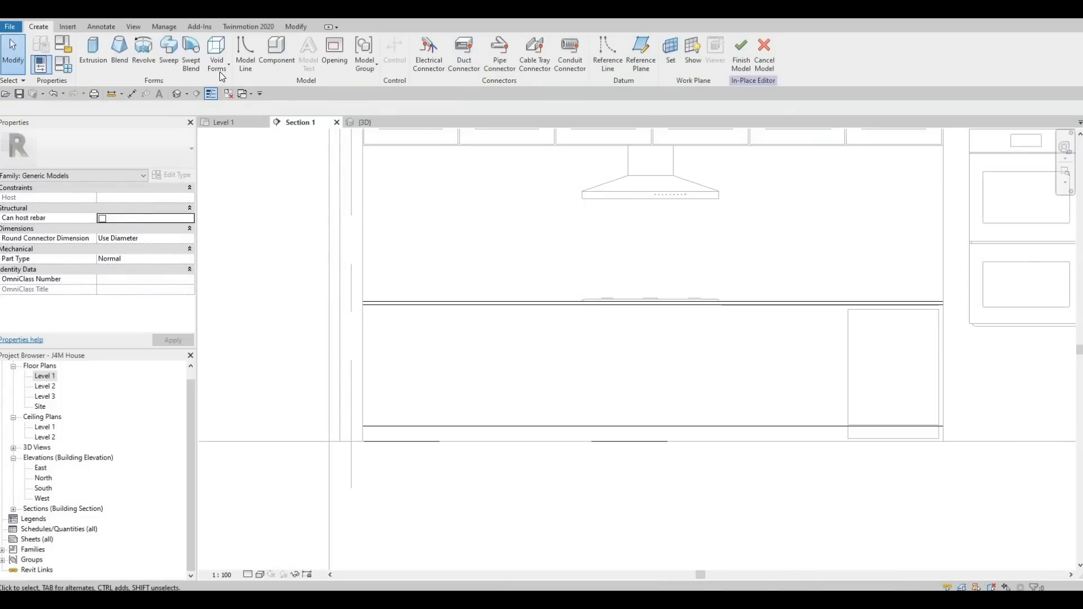
pyautogui.click(221, 75)
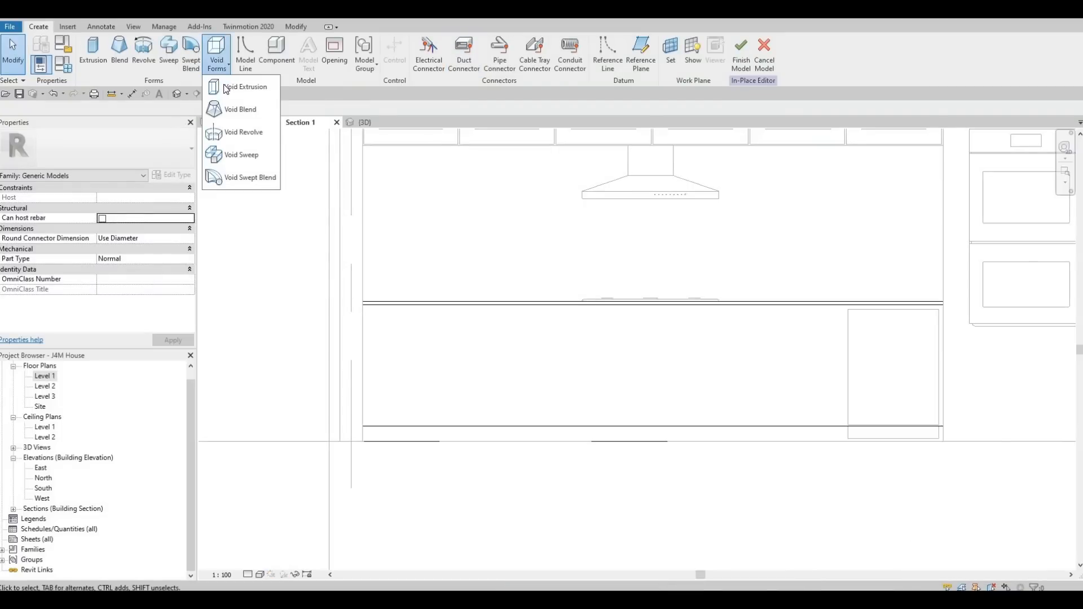
pyautogui.click(228, 85)
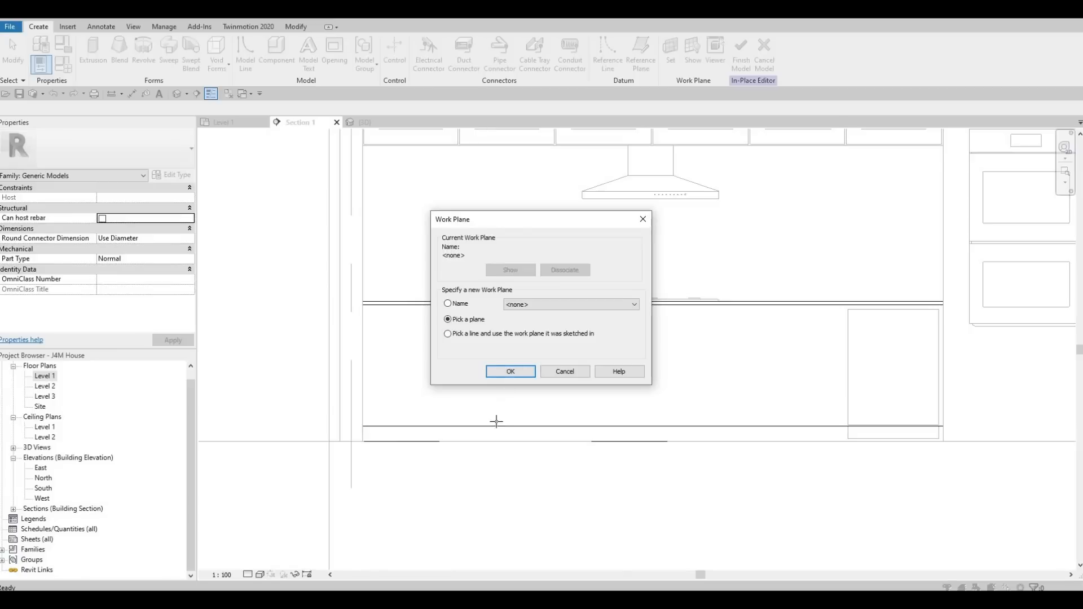
pyautogui.press('Return')
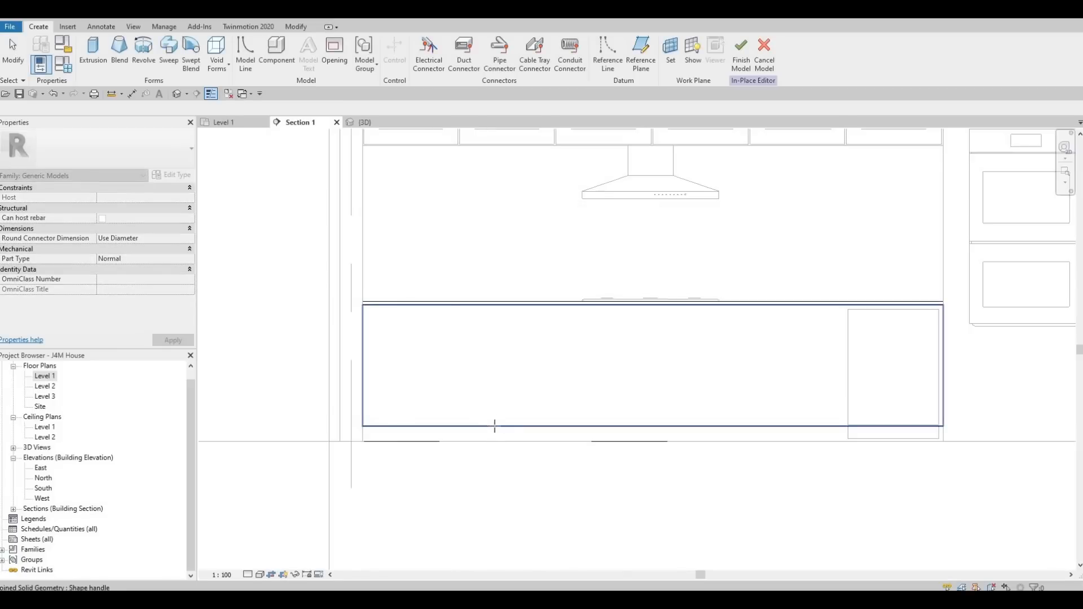
pyautogui.click(502, 350)
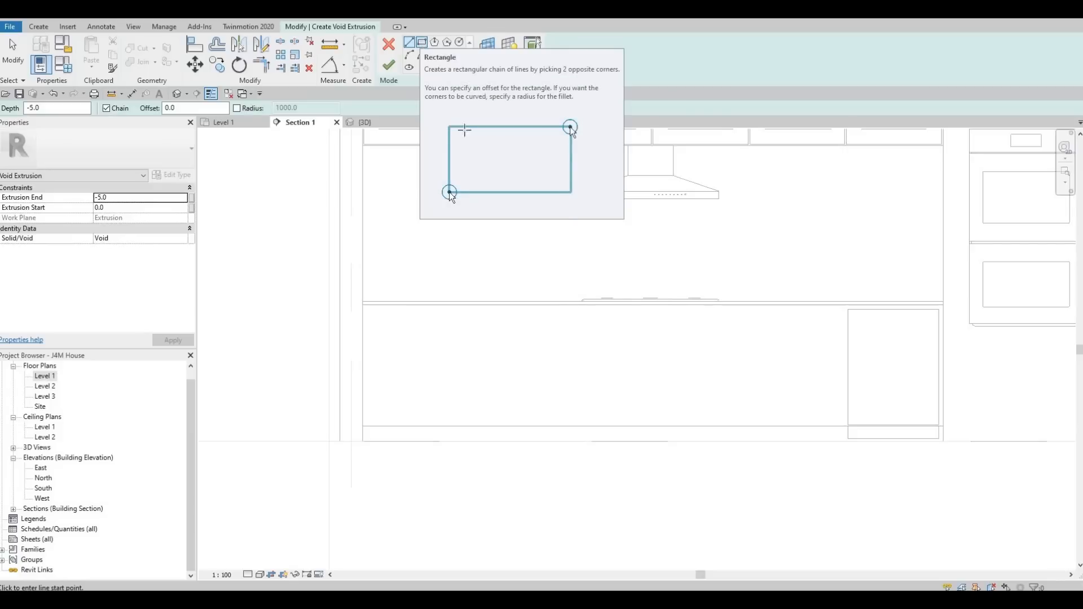
pyautogui.scroll(-1, 738, 383)
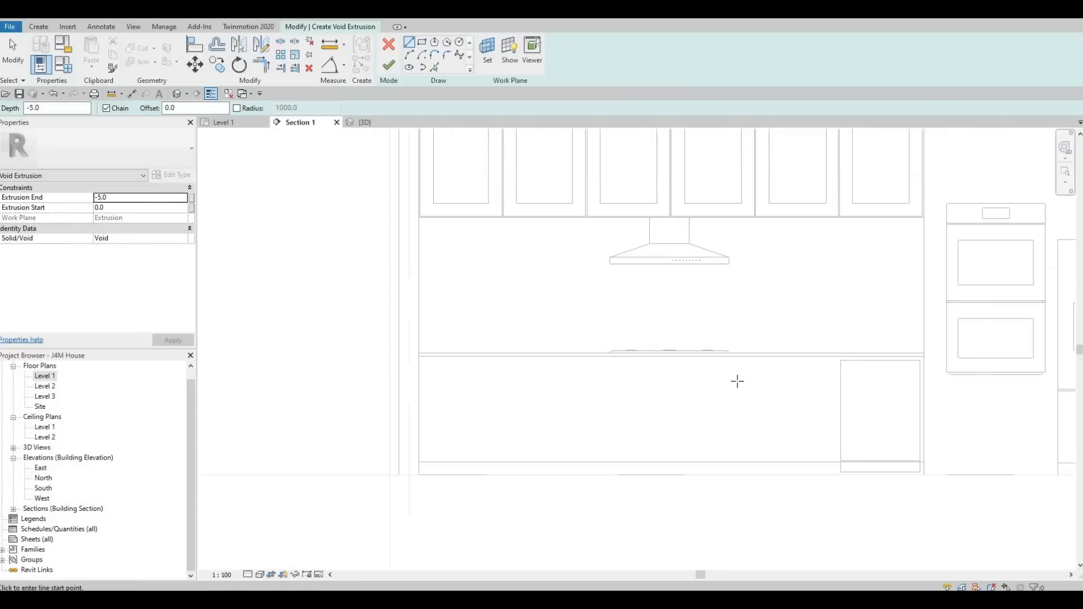
pyautogui.scroll(-2, 650, 374)
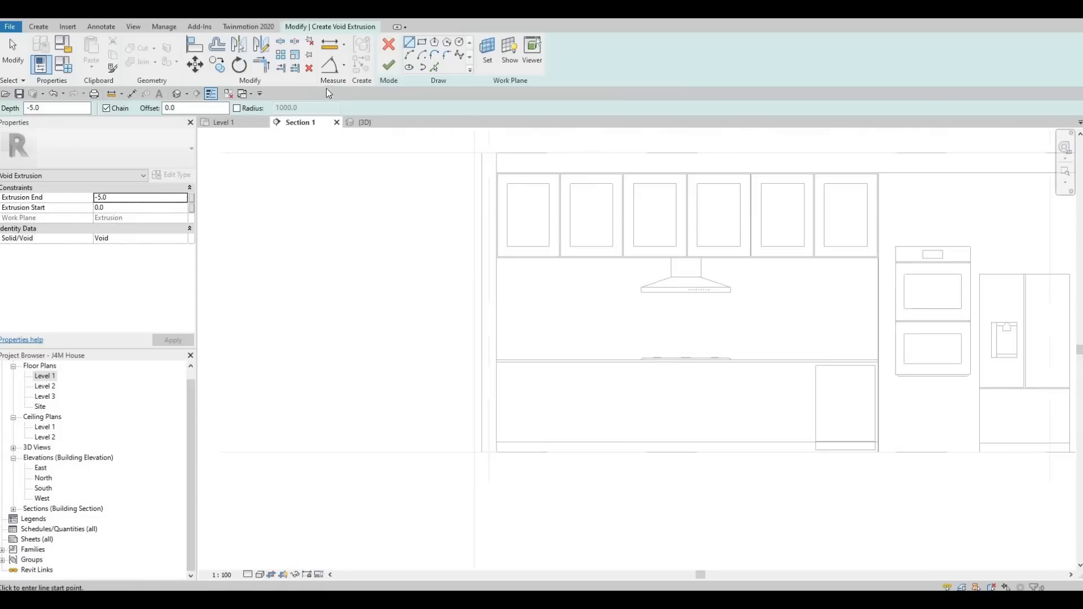
pyautogui.click(389, 46)
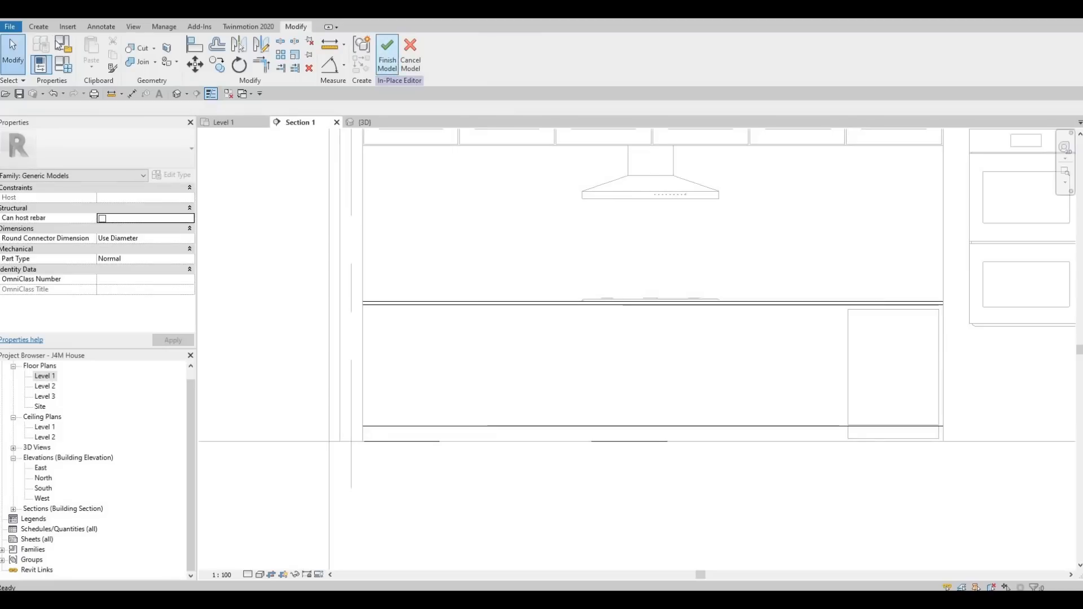
# Start a solid extrusion on the base cabinet's front face and set its Extrusion End to 10.
pyautogui.click(38, 26)
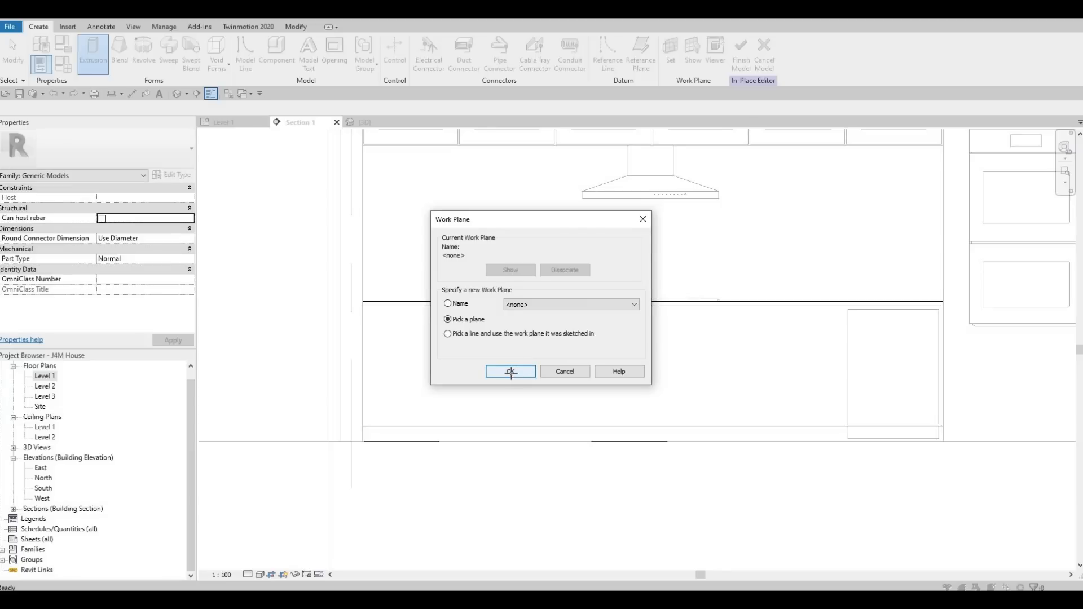
pyautogui.click(511, 372)
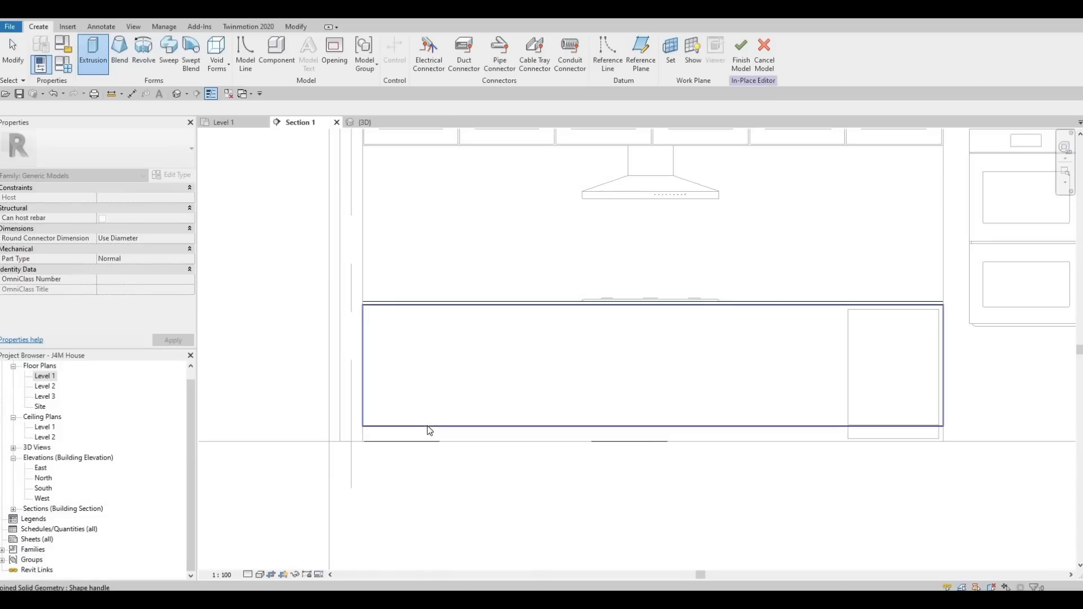
pyautogui.click(437, 330)
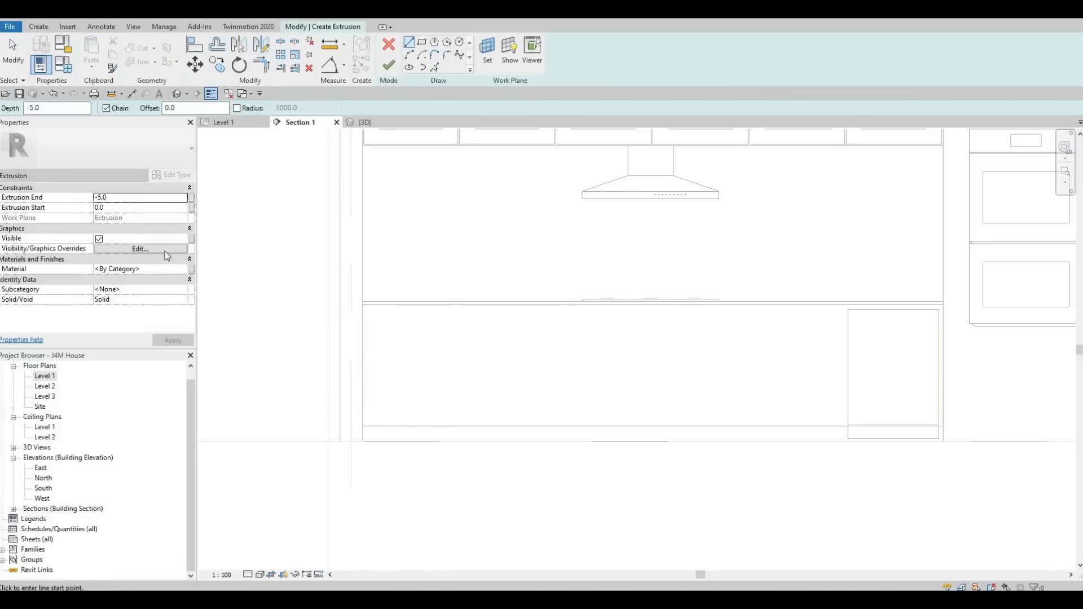
pyautogui.click(129, 199)
pyautogui.write('10')
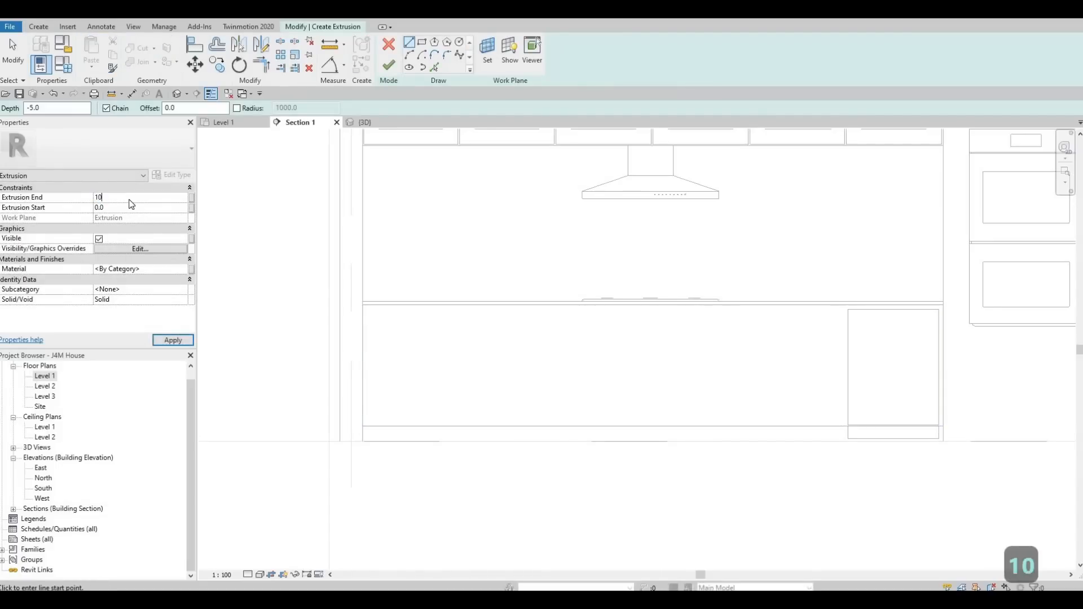
pyautogui.press('Return')
# Sketch a rectangle with a 10 offset across the base cabinet front, from its upper-left corner to the dishwasher edge.
pyautogui.click(423, 43)
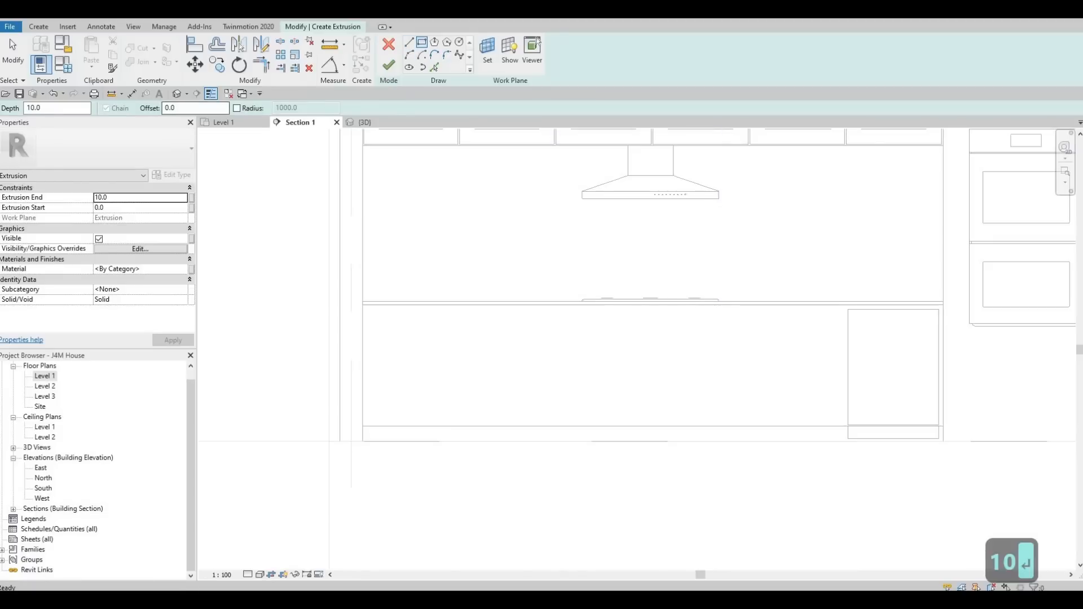
pyautogui.write('10')
pyautogui.press('Return')
pyautogui.scroll(5, 359, 294)
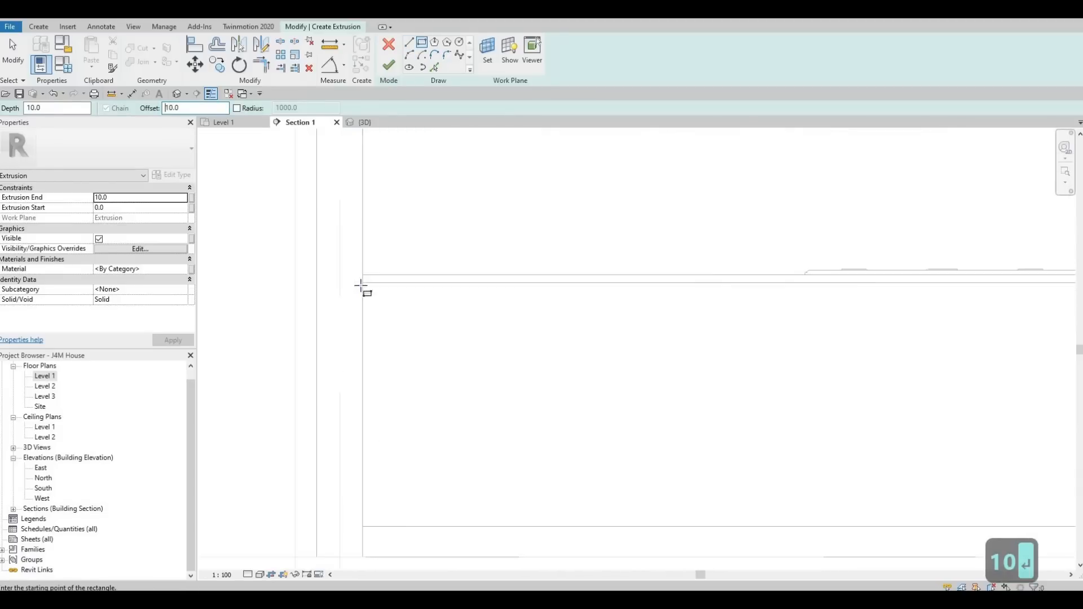
pyautogui.click(363, 283)
pyautogui.scroll(-2, 459, 332)
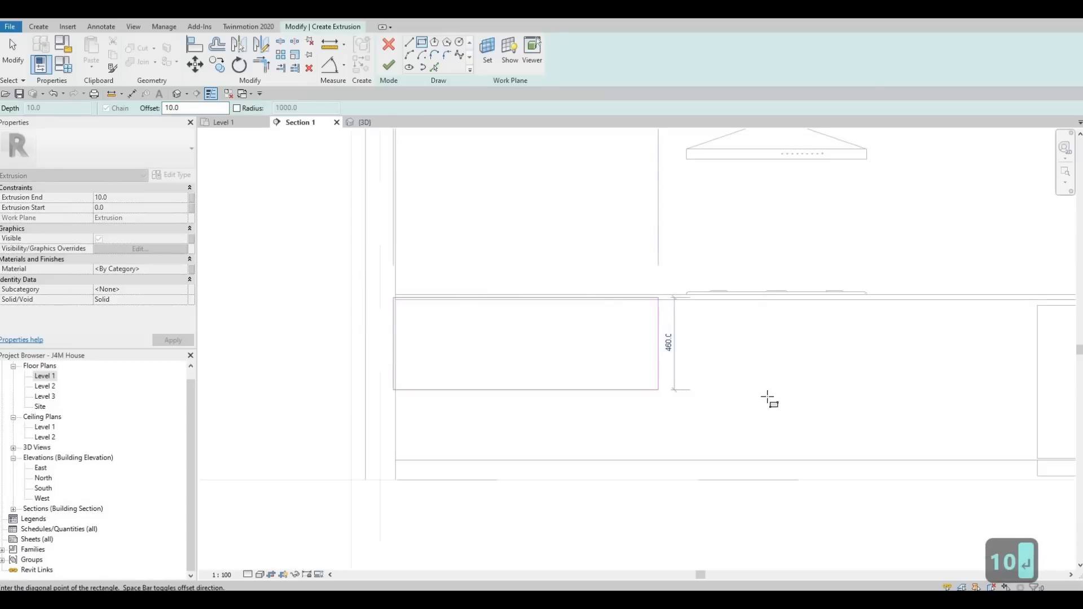
pyautogui.press('space')
pyautogui.moveTo(862, 413); pyautogui.dragTo(752, 388, button='middle')
pyautogui.scroll(5, 790, 380)
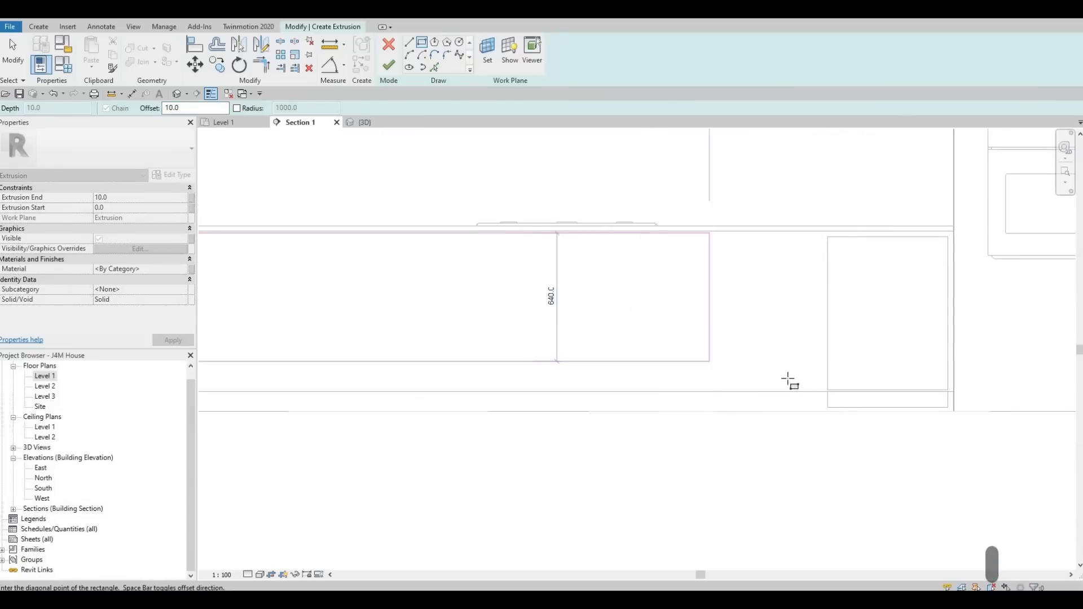
pyautogui.click(828, 447)
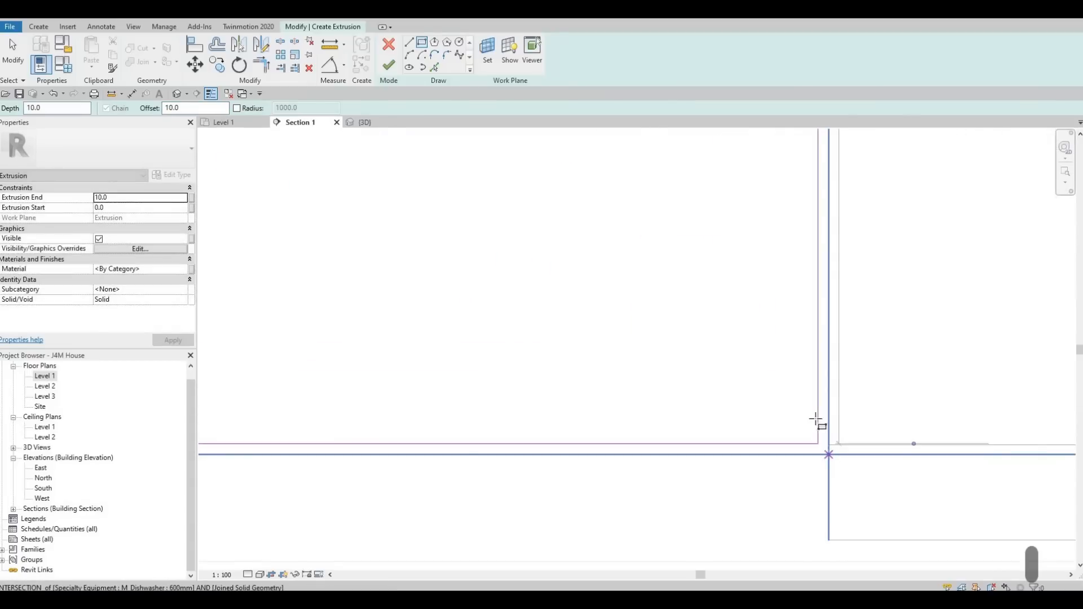
pyautogui.scroll(-3, 749, 395)
pyautogui.press('Escape')
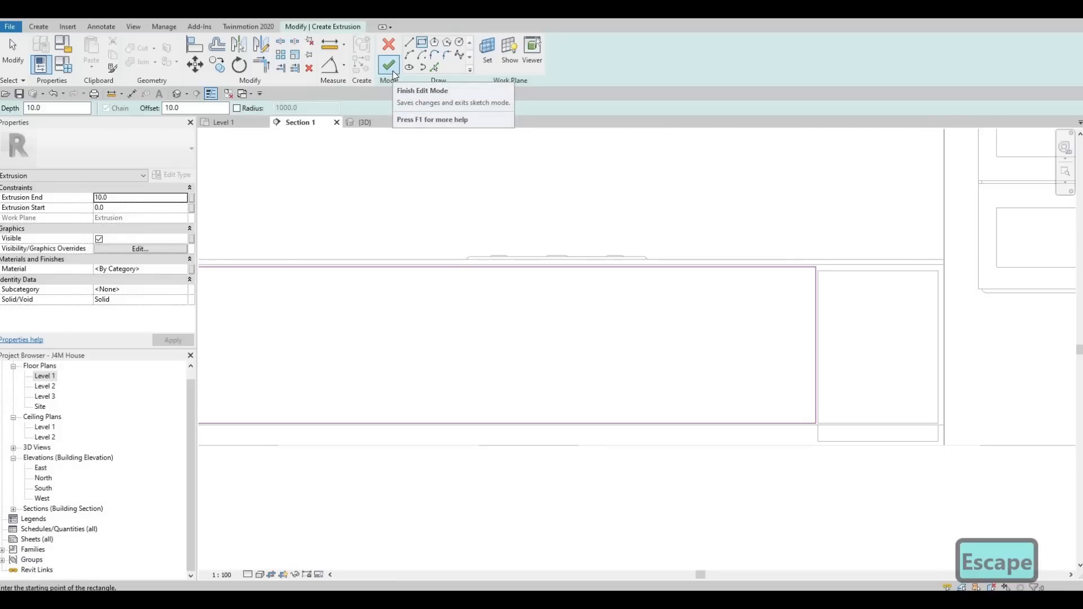
# Assign the Ash material to the extrusion from the material browser.
pyautogui.click(186, 272)
pyautogui.click(186, 272)
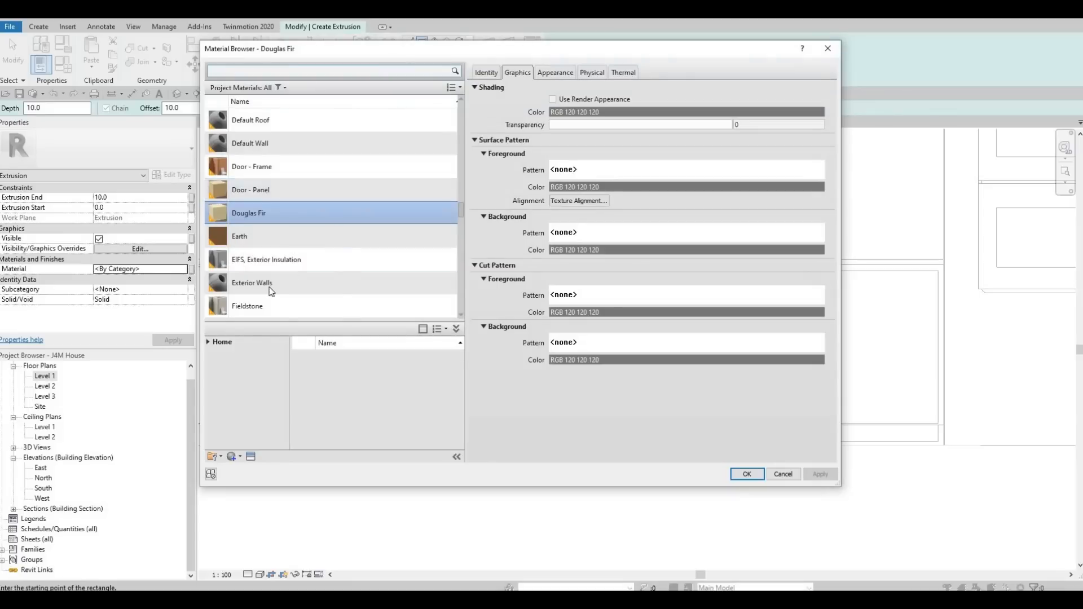
pyautogui.scroll(-12, 271, 292)
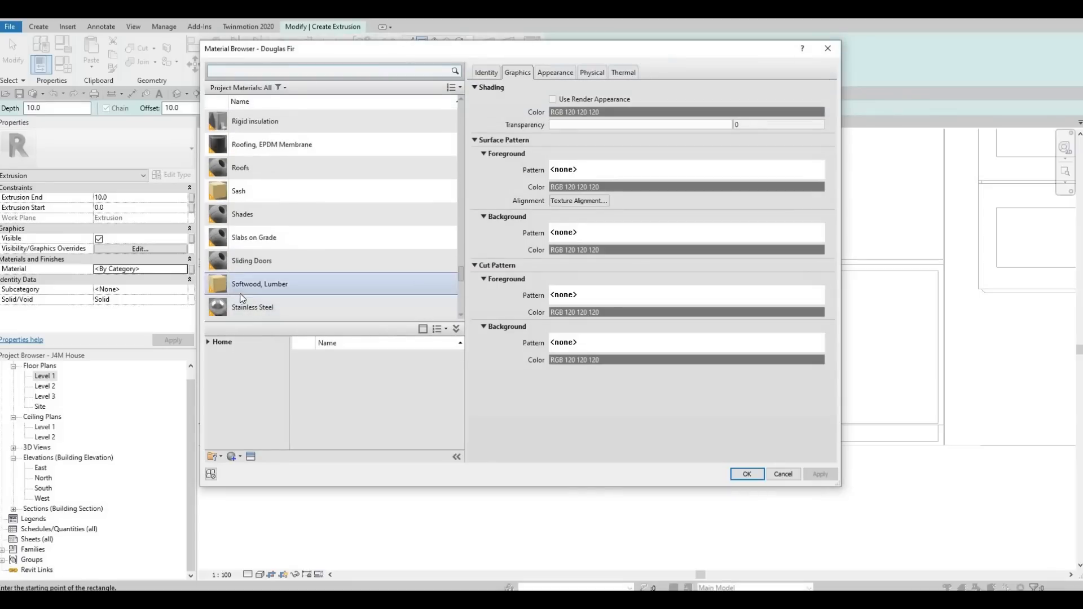
pyautogui.scroll(5, 243, 296)
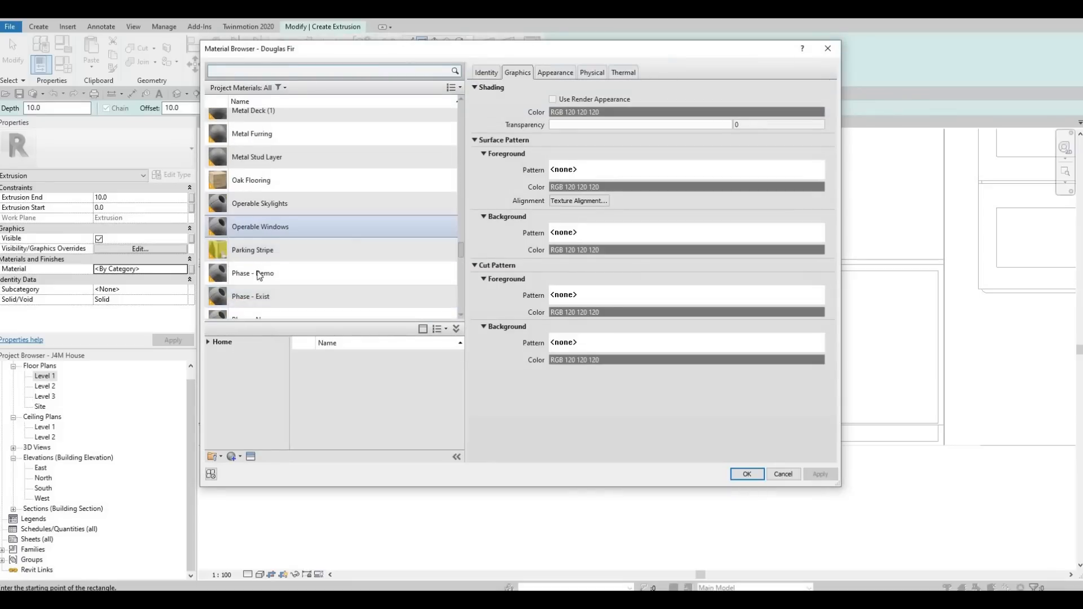
pyautogui.scroll(-7, 248, 276)
pyautogui.scroll(-3, 266, 281)
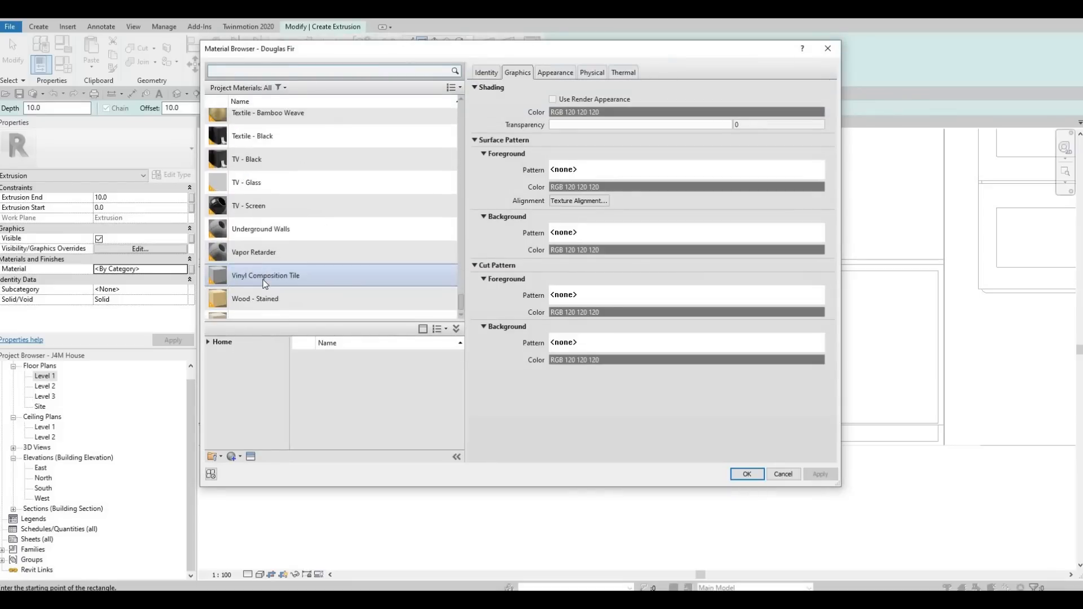
pyautogui.scroll(20, 265, 282)
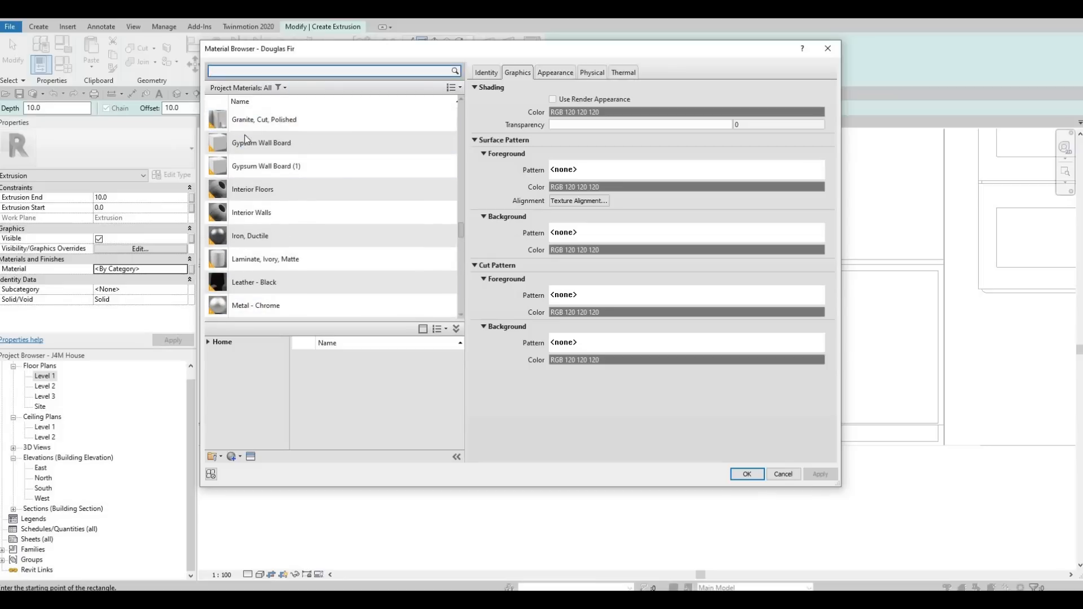
pyautogui.scroll(12, 460, 171)
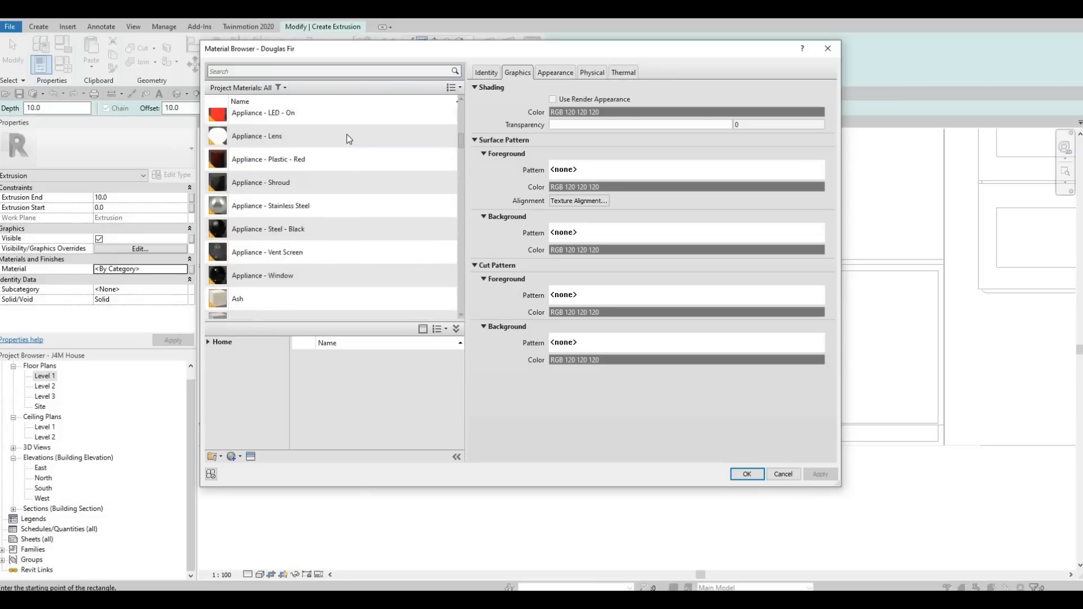
pyautogui.scroll(-5, 303, 192)
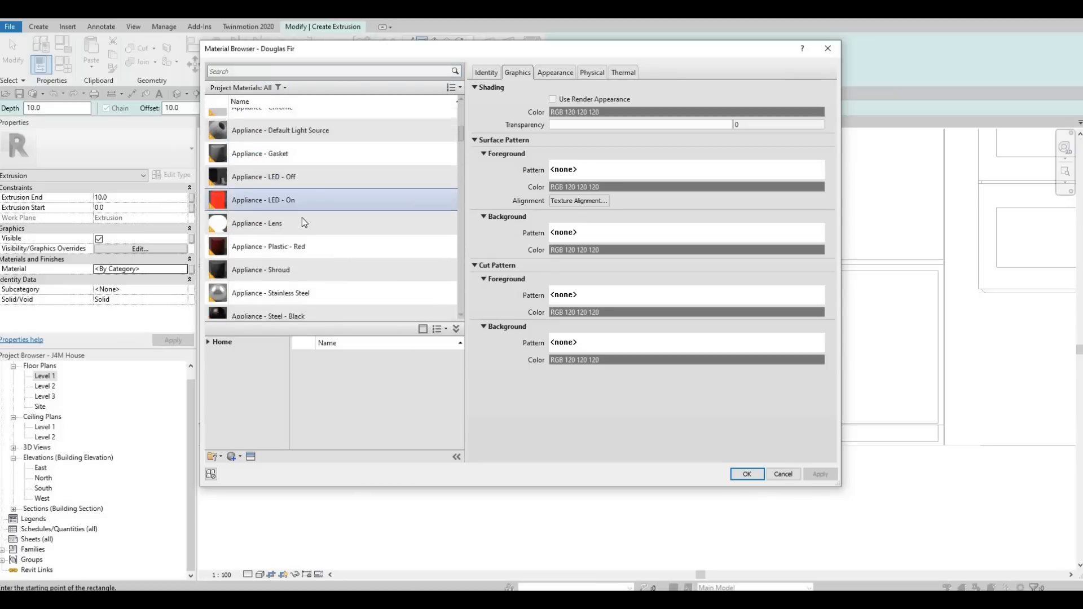
pyautogui.scroll(-1, 303, 222)
pyautogui.click(290, 259)
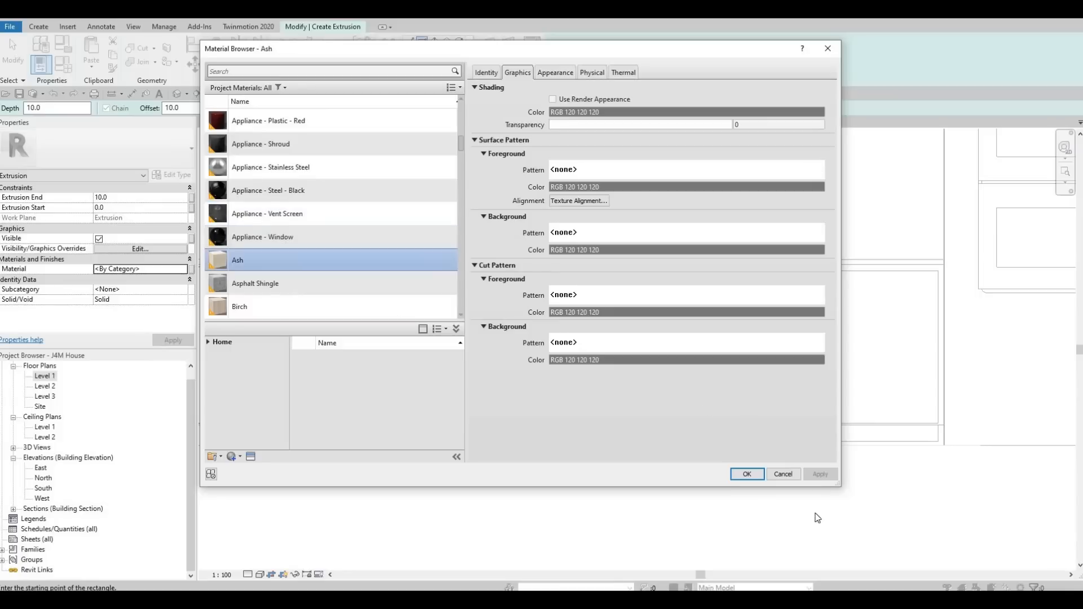
pyautogui.click(746, 474)
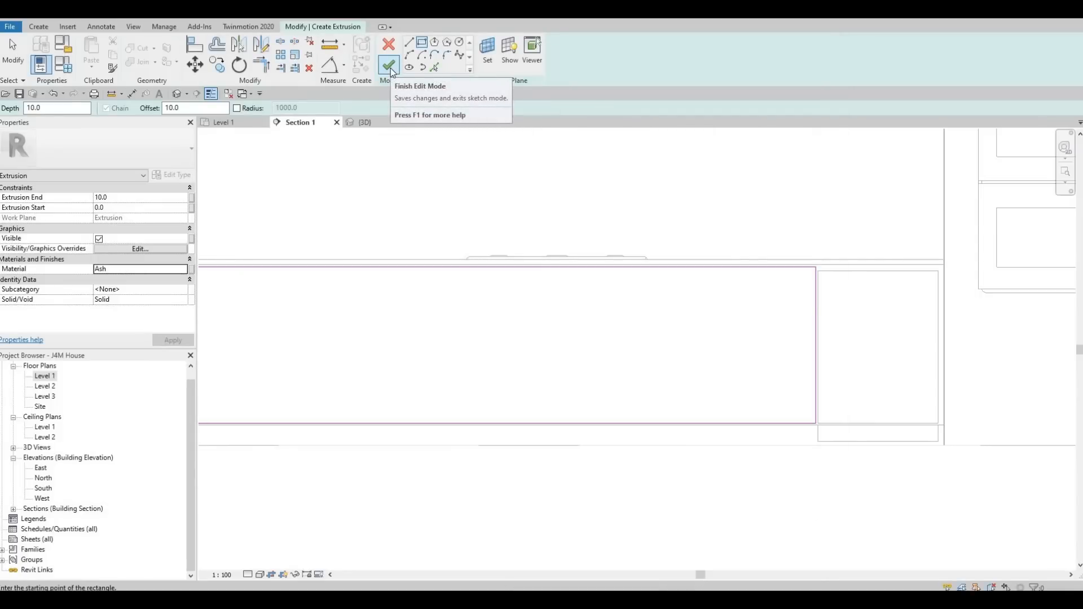
# Finish the extrusion sketch and clear the selection.
pyautogui.click(389, 66)
pyautogui.scroll(-1, 429, 169)
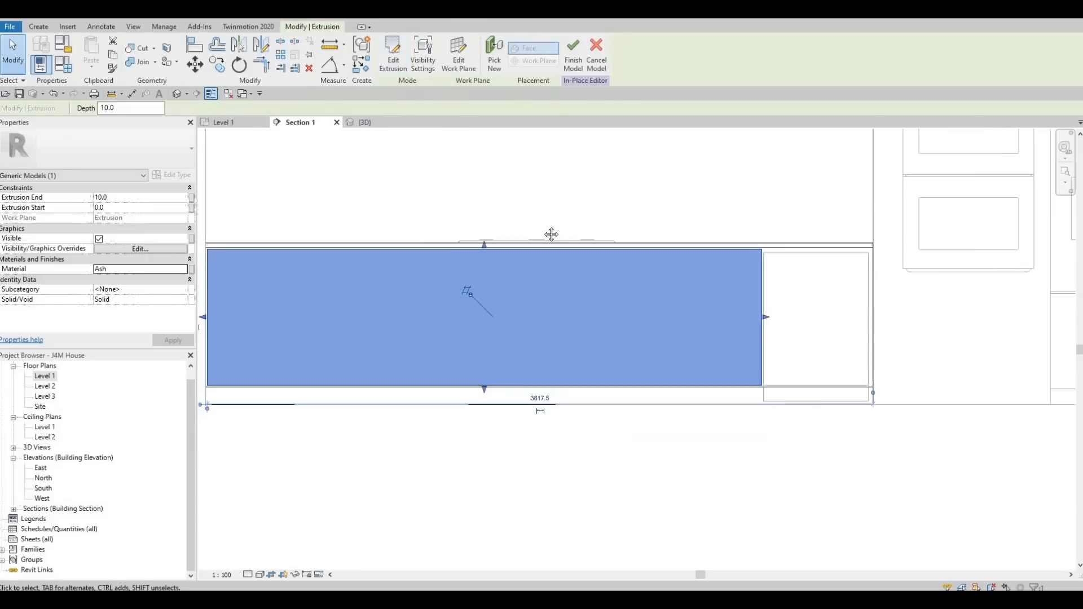
pyautogui.scroll(-1, 495, 254)
pyautogui.press('Escape')
pyautogui.press('Escape')
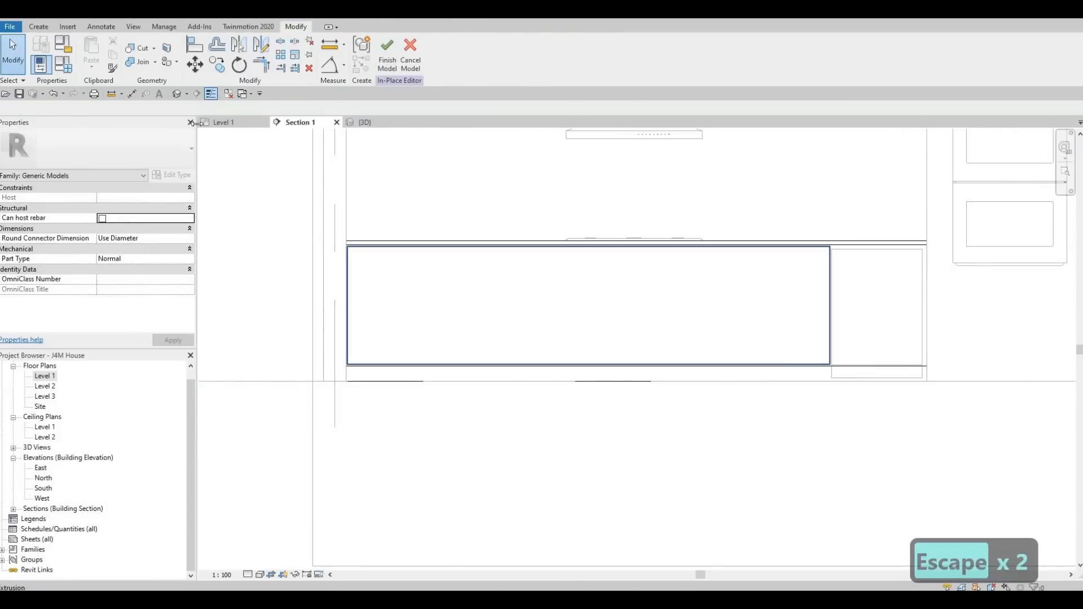
pyautogui.click(39, 27)
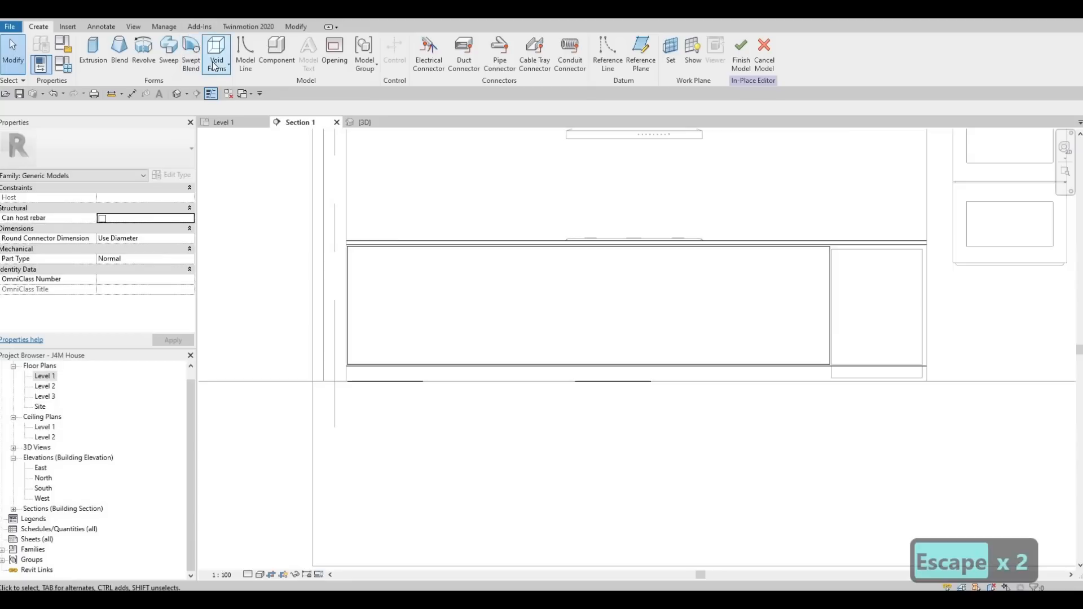
pyautogui.click(217, 62)
pyautogui.click(238, 87)
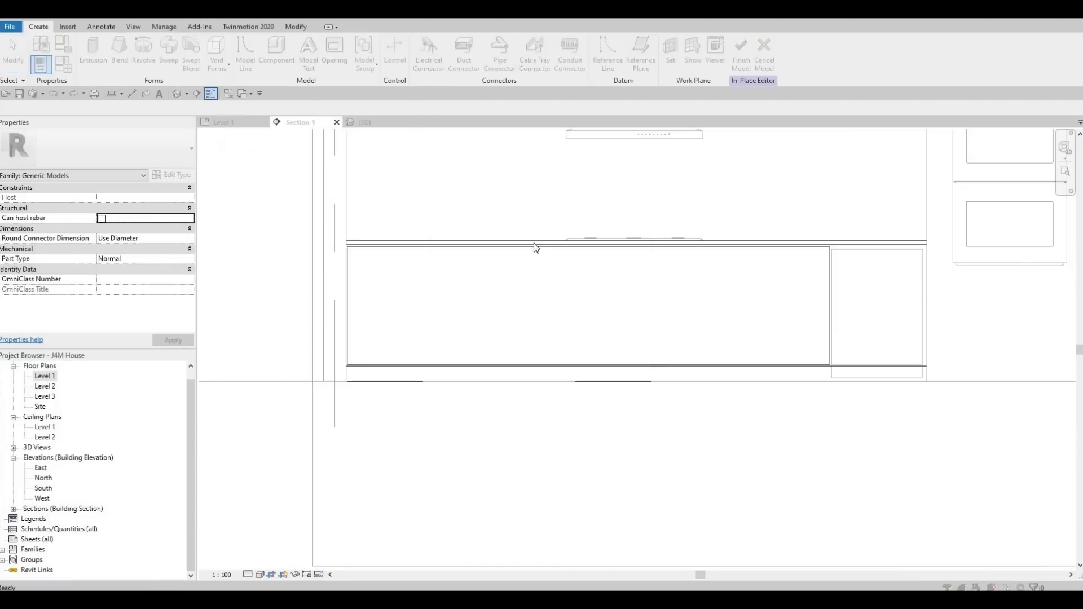
pyautogui.click(500, 371)
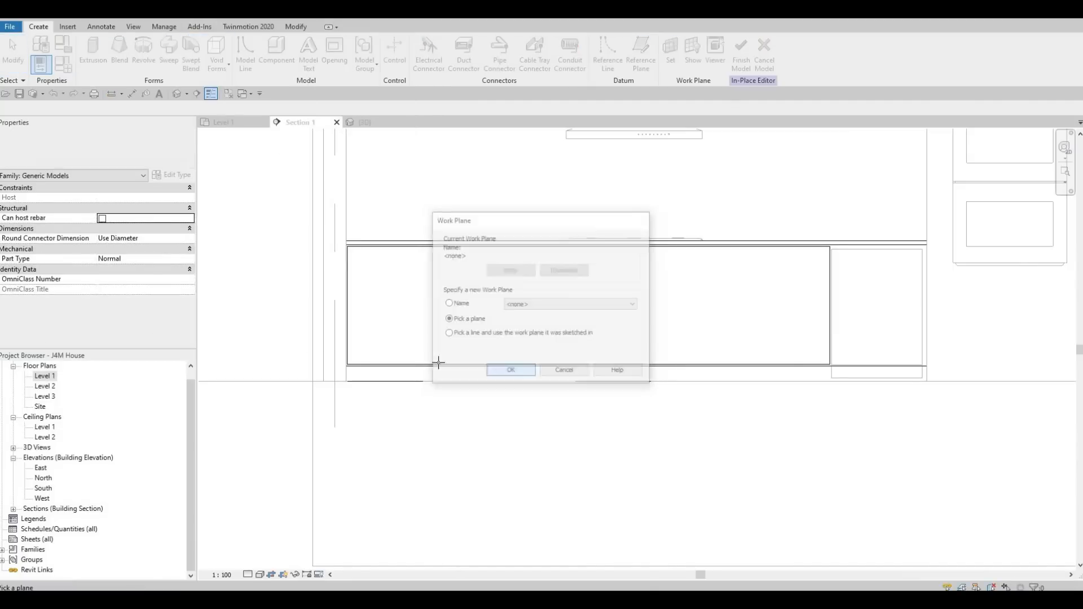
pyautogui.scroll(2, 941, 189)
pyautogui.scroll(2, 942, 188)
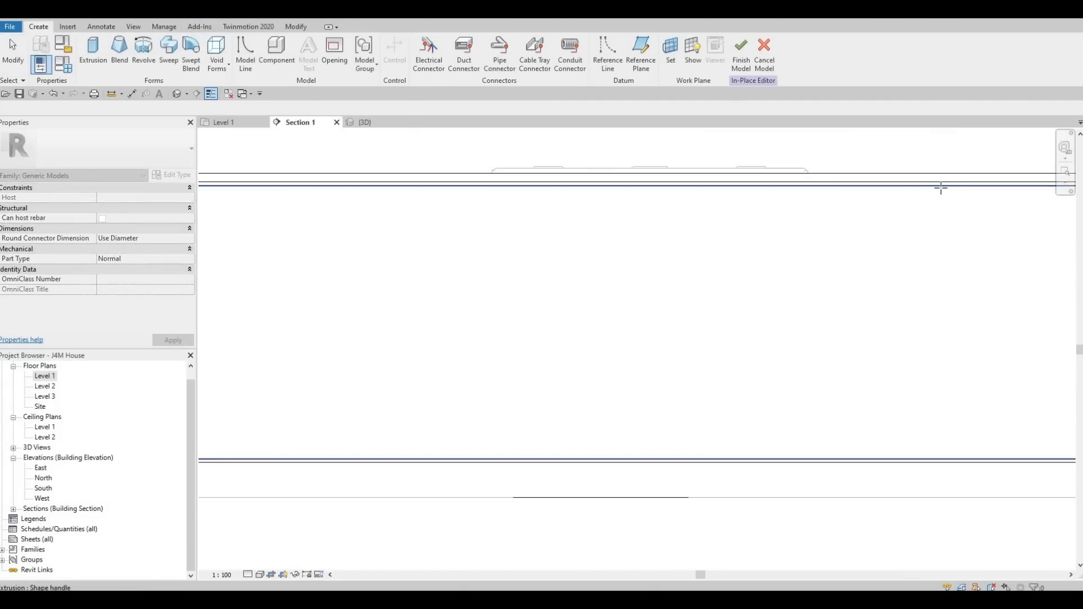
pyautogui.click(940, 185)
pyautogui.scroll(-2, 792, 224)
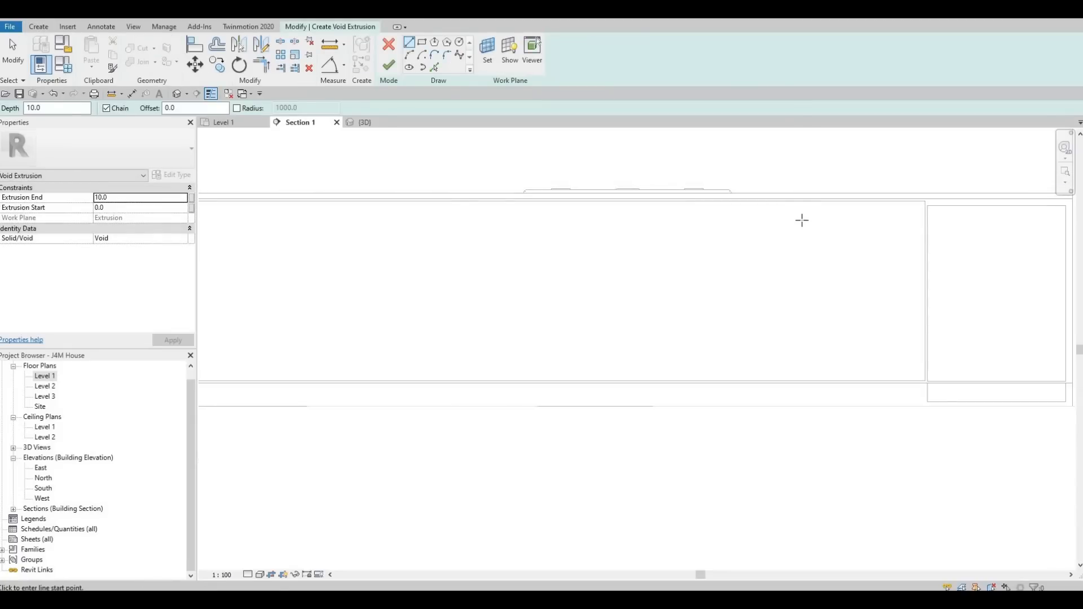
pyautogui.scroll(-3, 742, 212)
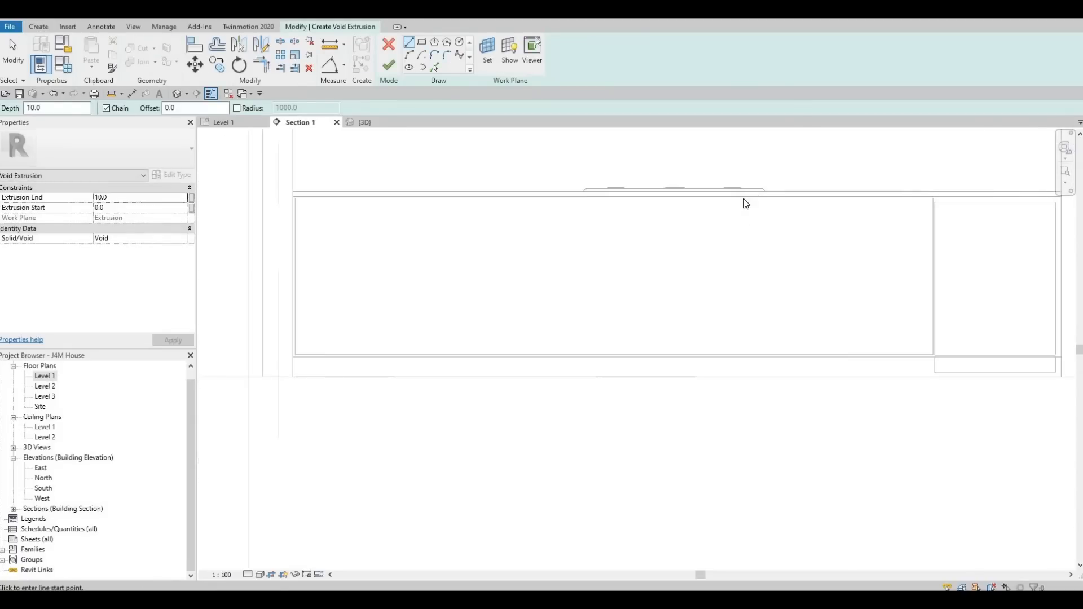
pyautogui.press('Escape')
pyautogui.click(388, 50)
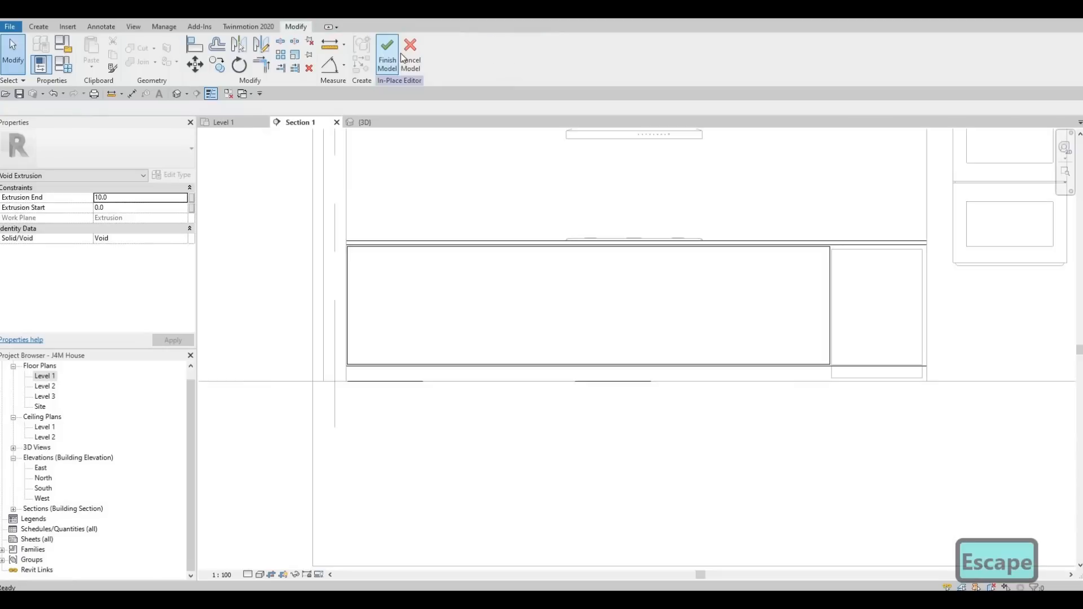
pyautogui.press('Escape')
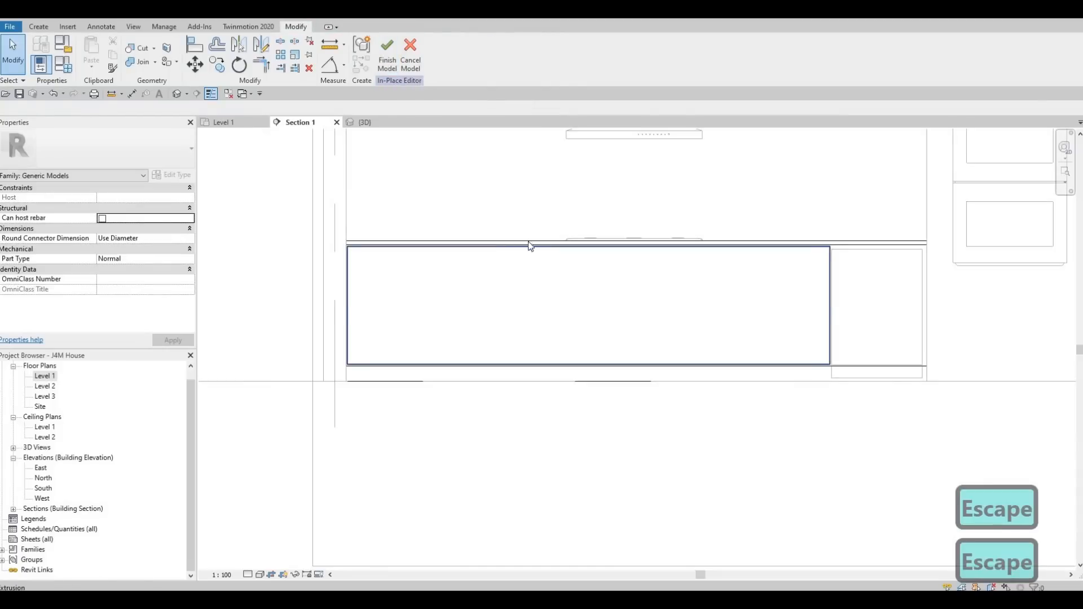
pyautogui.click(530, 249)
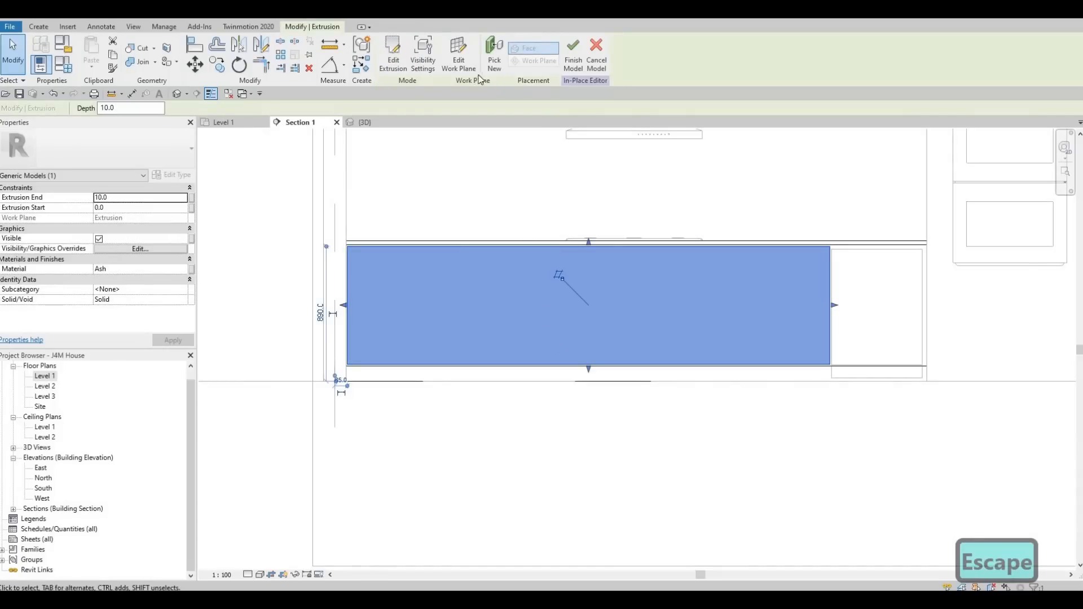
pyautogui.click(455, 67)
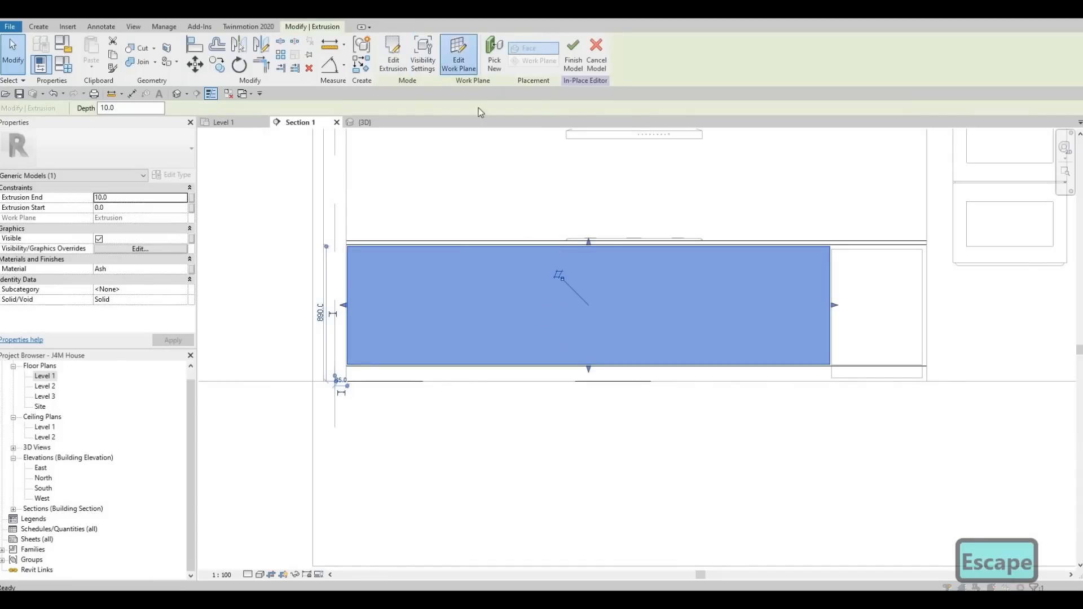
pyautogui.press('Escape')
pyautogui.press('Escape')
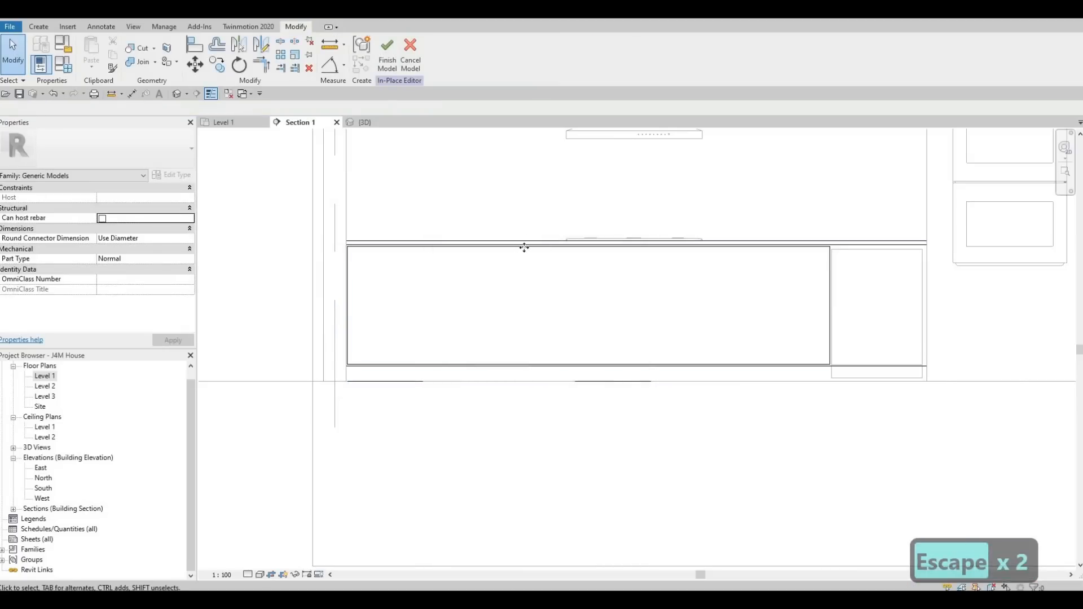
# Edit the base cabinet extrusion's sketch and draw a vertical line across it from top edge to bottom edge.
pyautogui.click(523, 249)
pyautogui.click(390, 59)
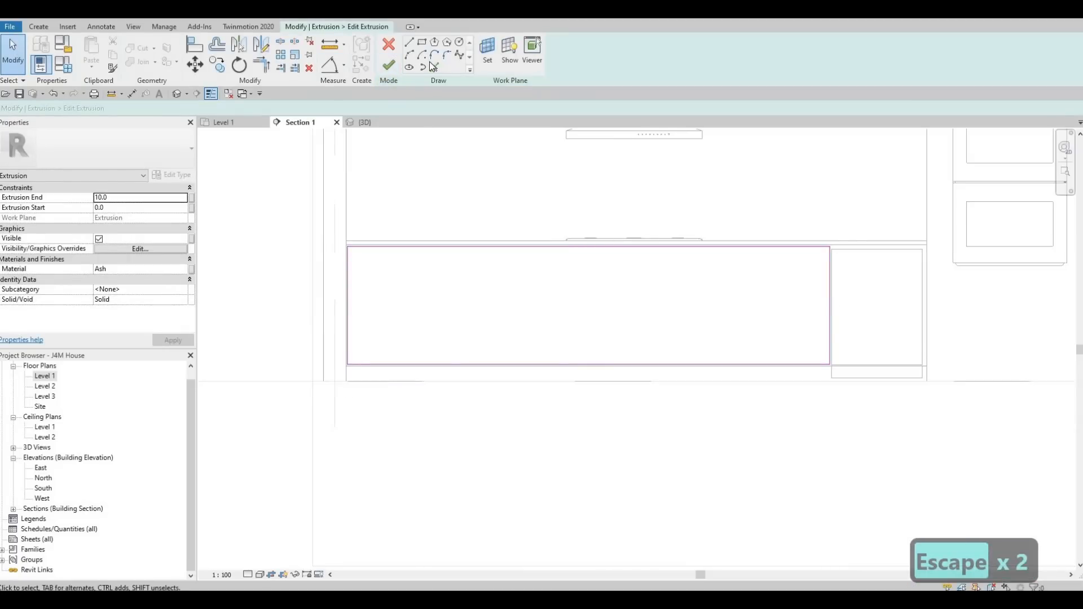
pyautogui.click(410, 45)
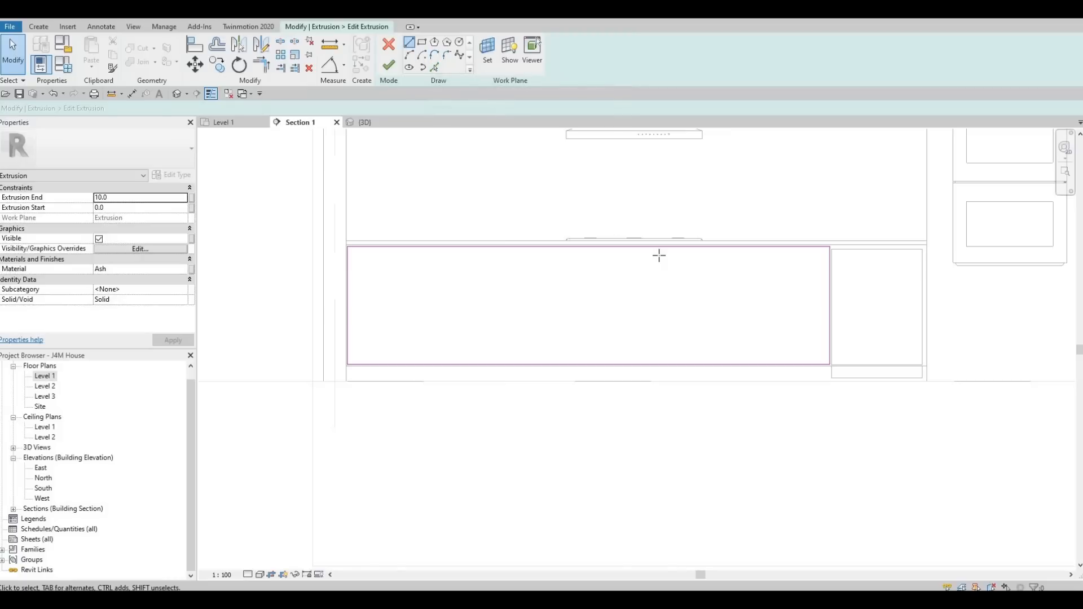
pyautogui.scroll(2, 637, 243)
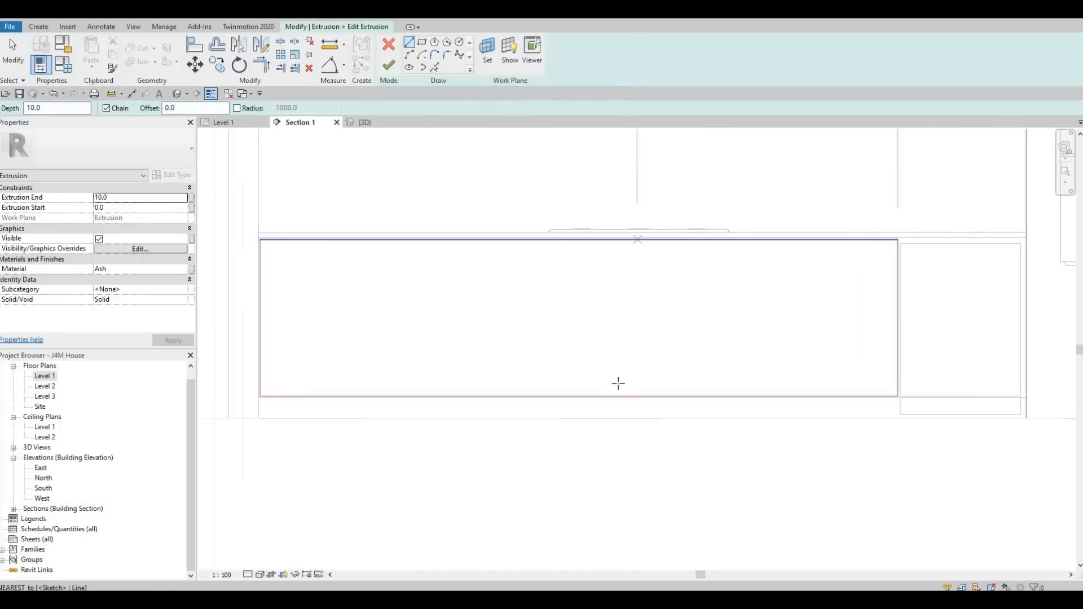
pyautogui.click(637, 239)
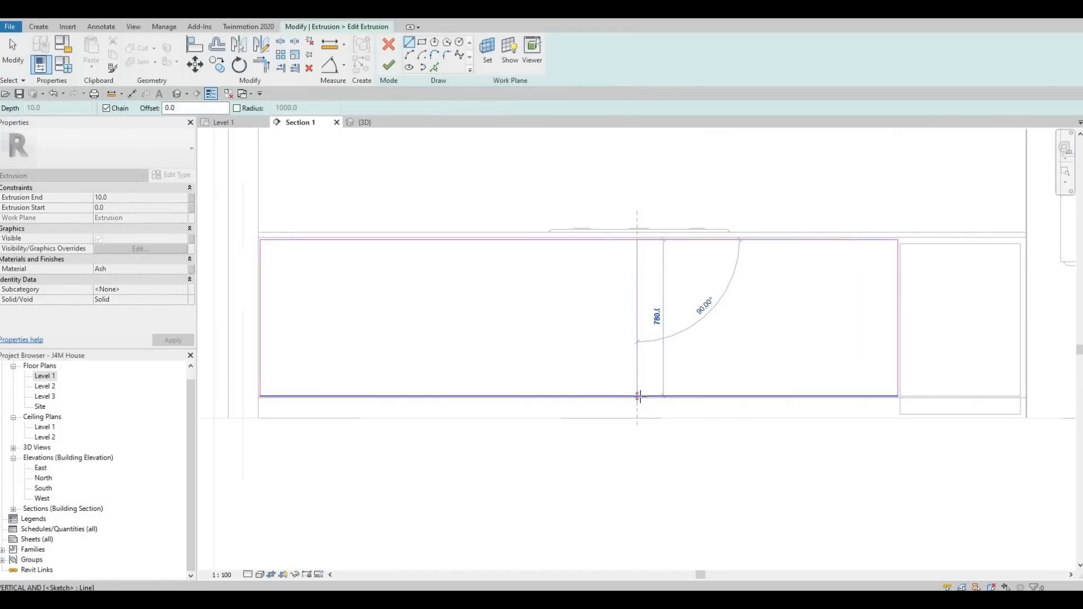
pyautogui.click(637, 397)
pyautogui.press('Escape')
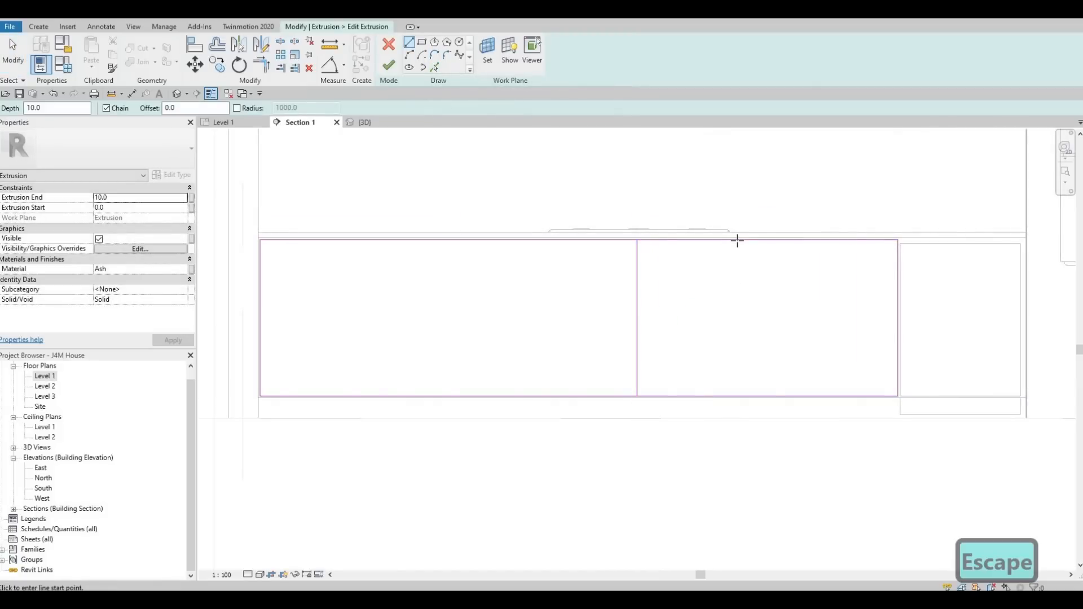
# Draw a second vertical dividing line across the sketch, about 500 to the right of the first.
pyautogui.click(737, 241)
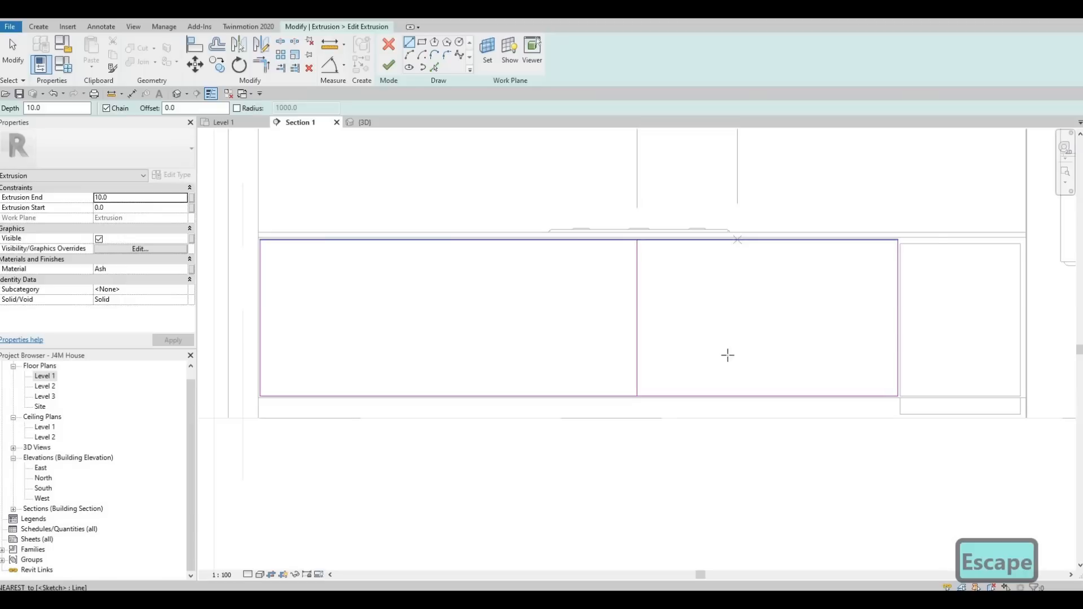
pyautogui.click(674, 375)
pyautogui.press('Escape')
pyautogui.press('Escape')
pyautogui.press('Escape')
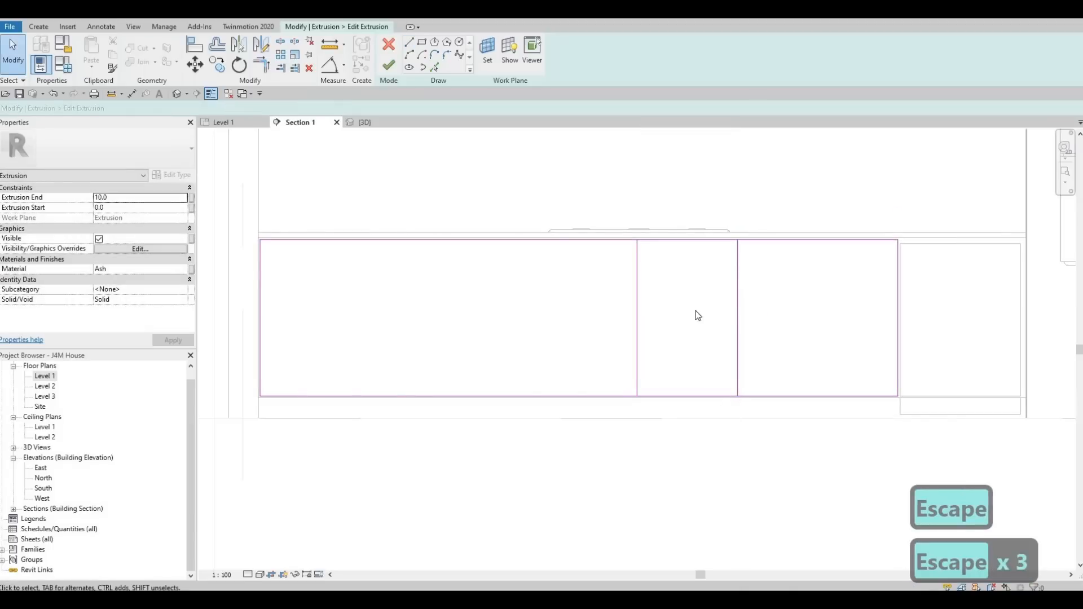
# Mirror the second dividing line about the first, adding a line about 500 to its left.
pyautogui.click(737, 314)
pyautogui.click(261, 45)
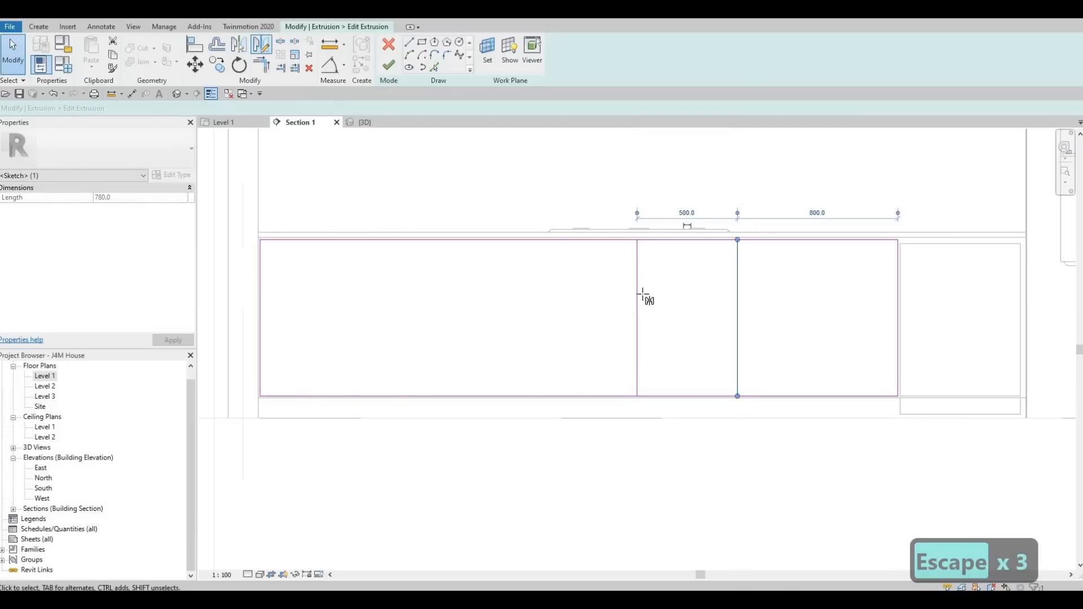
pyautogui.click(637, 275)
pyautogui.click(636, 321)
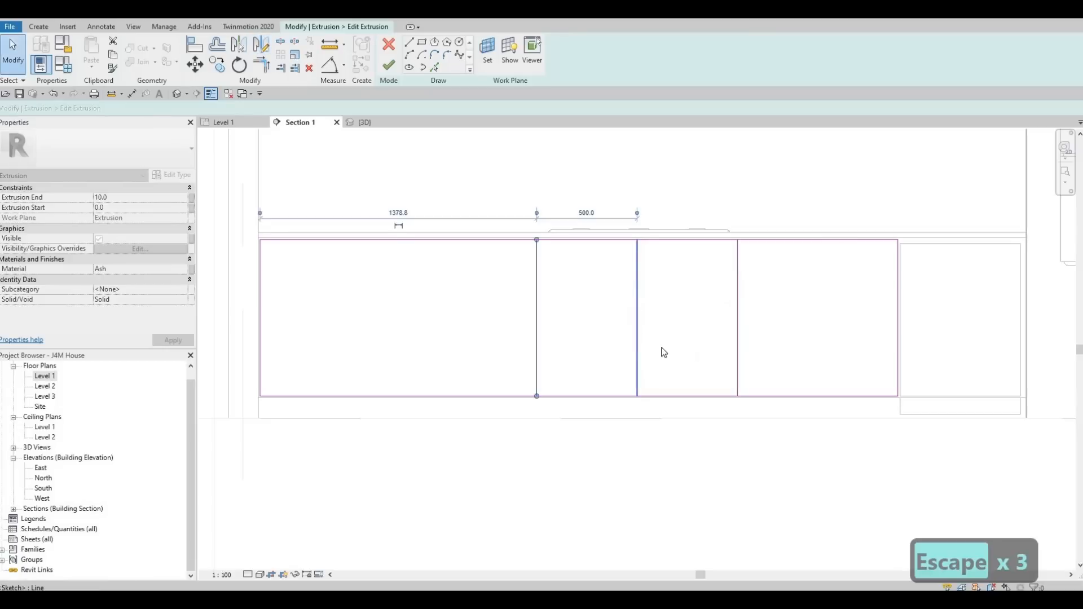
pyautogui.press('Escape')
pyautogui.press('Escape')
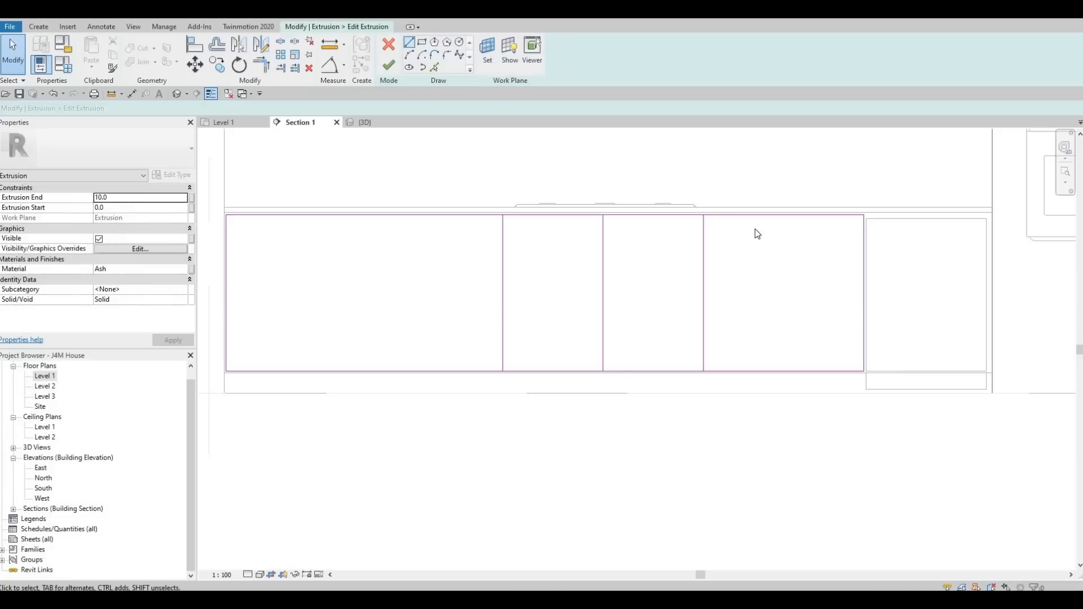
# Draw another vertical dividing line in the right section and nudge it to about 300 from its neighbour.
pyautogui.click(409, 44)
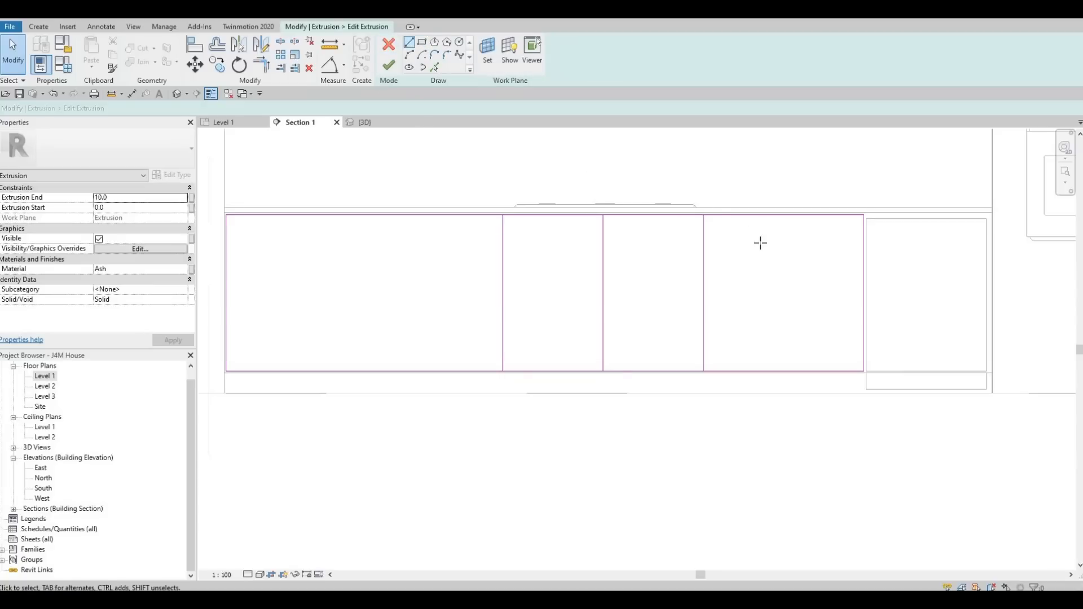
pyautogui.click(759, 370)
pyautogui.press('Escape')
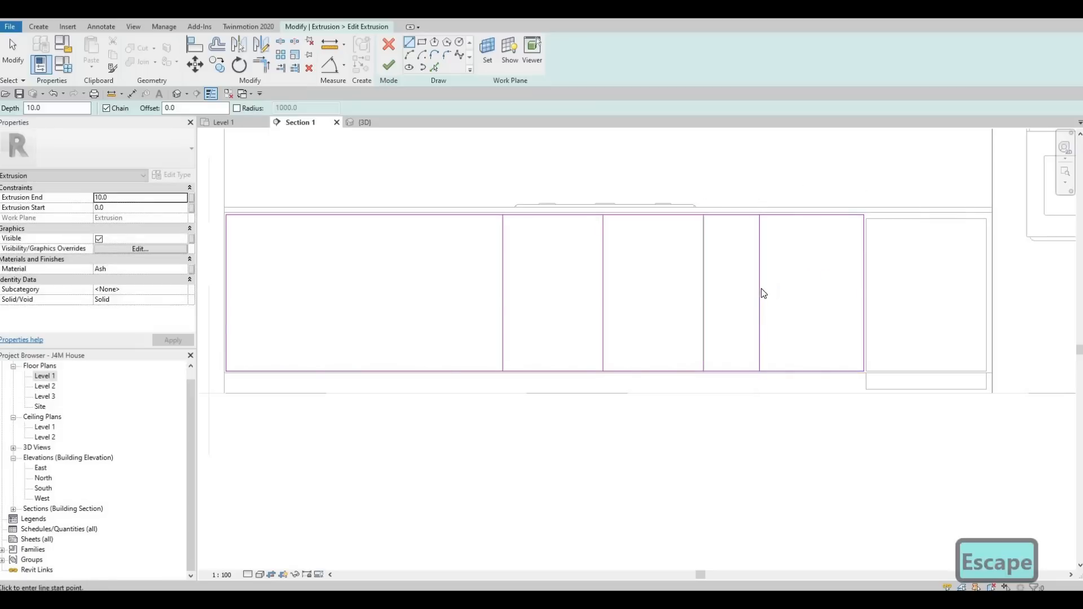
pyautogui.press('Escape')
pyautogui.click(762, 293)
pyautogui.press('Right')
pyautogui.press('Right')
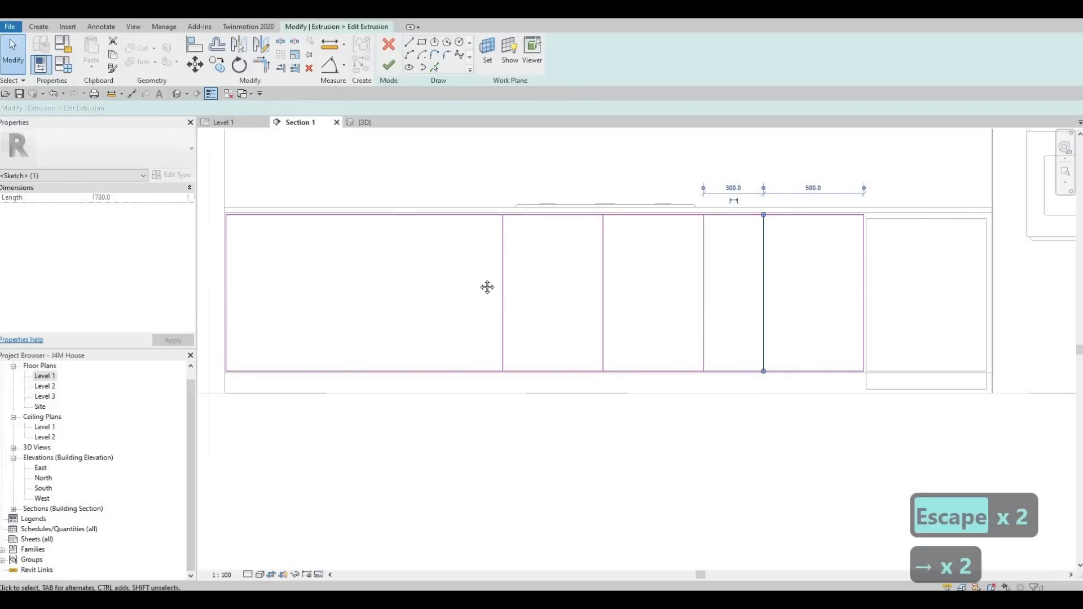
pyautogui.moveTo(420, 169); pyautogui.dragTo(538, 156, button='middle')
pyautogui.press('Escape')
pyautogui.press('Escape')
# Draw a vertical dividing line across the wide left section of the sketch.
pyautogui.click(413, 43)
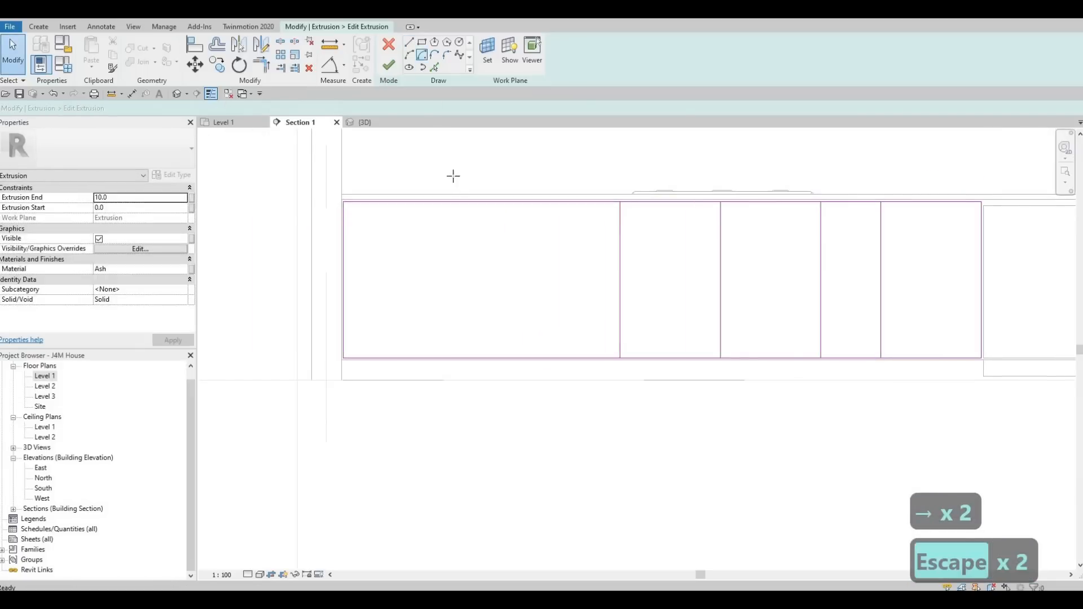
pyautogui.click(515, 202)
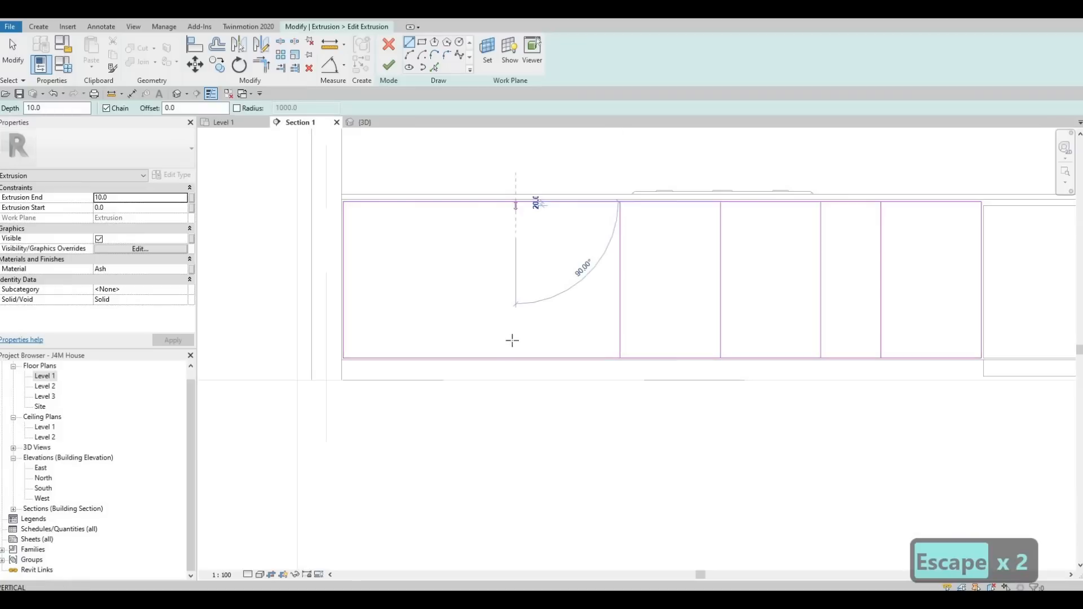
pyautogui.press('Escape')
pyautogui.press('Escape')
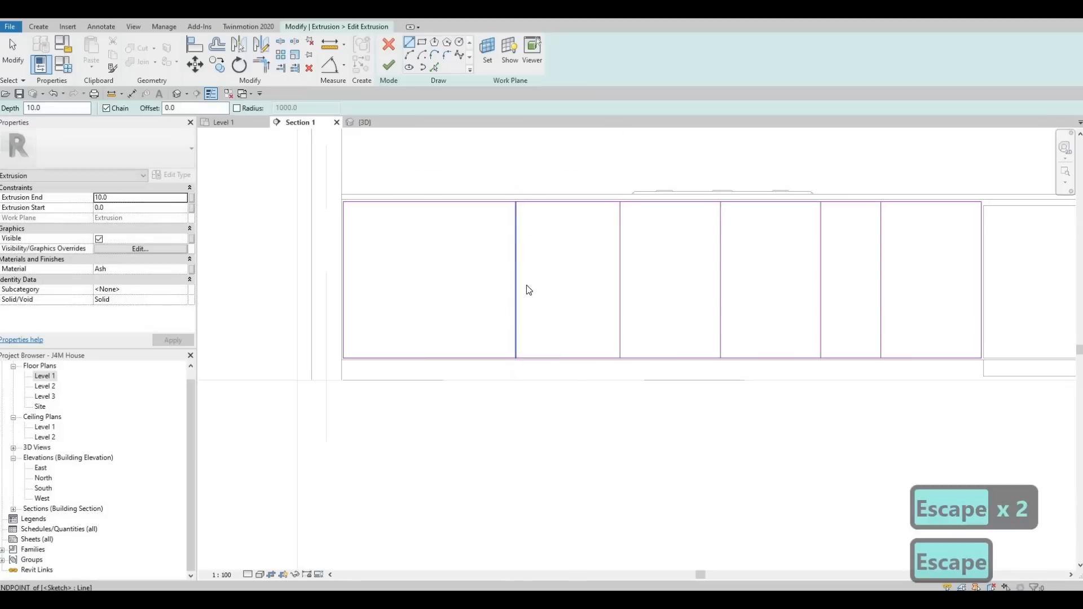
# Draw another vertical dividing line near the left end of the base cabinet sketch.
pyautogui.click(413, 44)
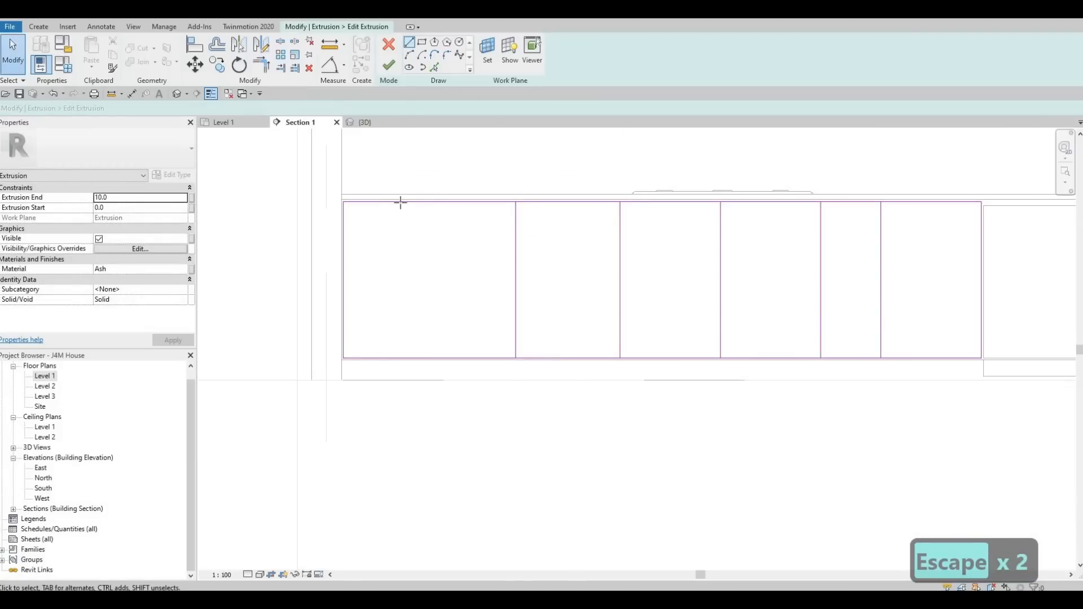
pyautogui.click(411, 202)
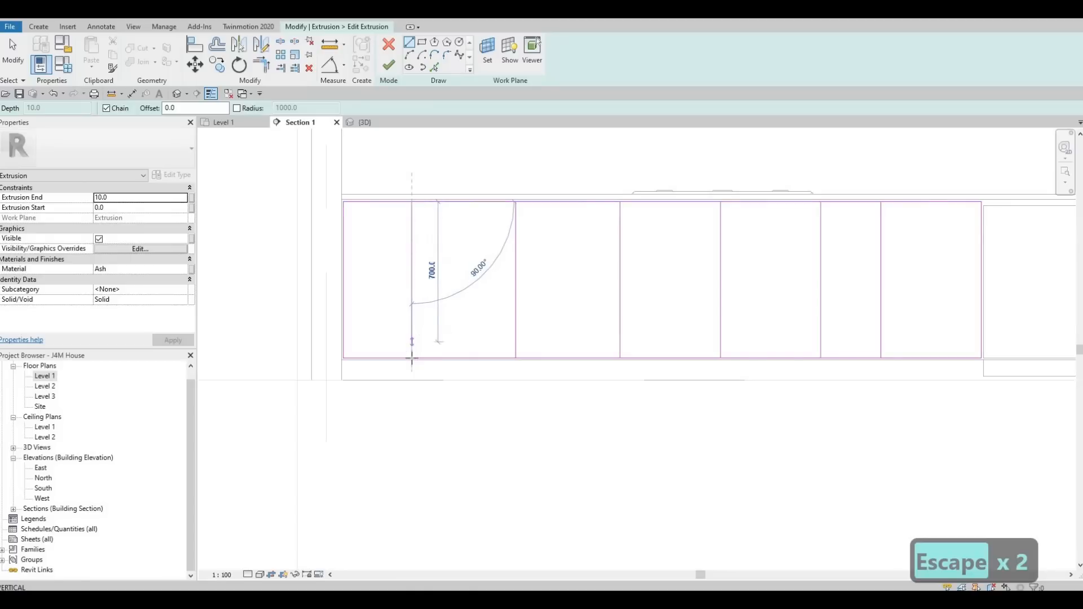
pyautogui.press('Escape')
pyautogui.scroll(-2, 506, 359)
pyautogui.scroll(-2, 506, 359)
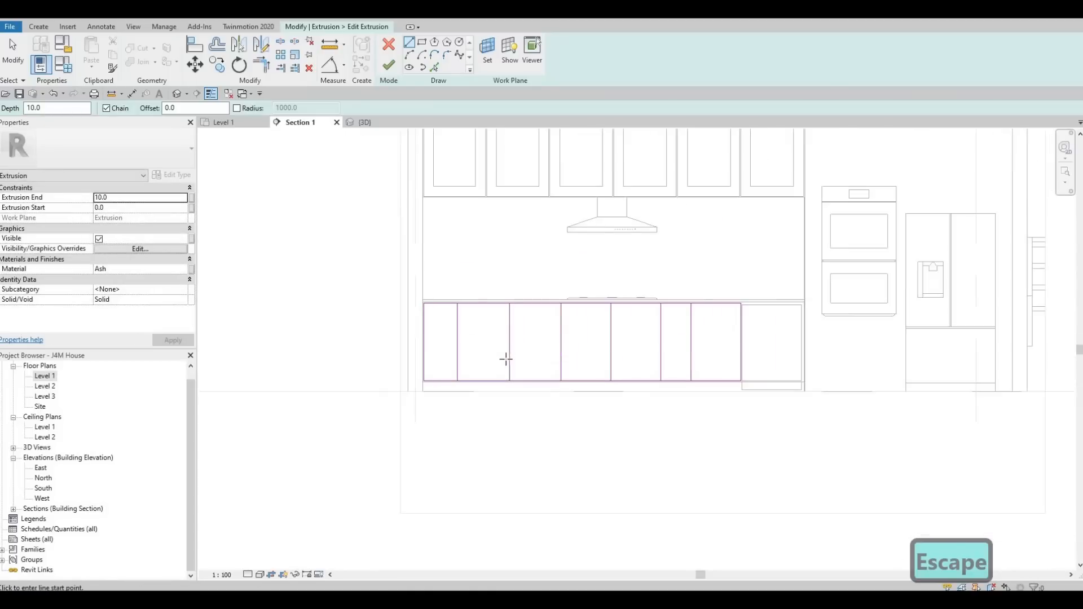
pyautogui.scroll(4, 496, 344)
pyautogui.press('Escape')
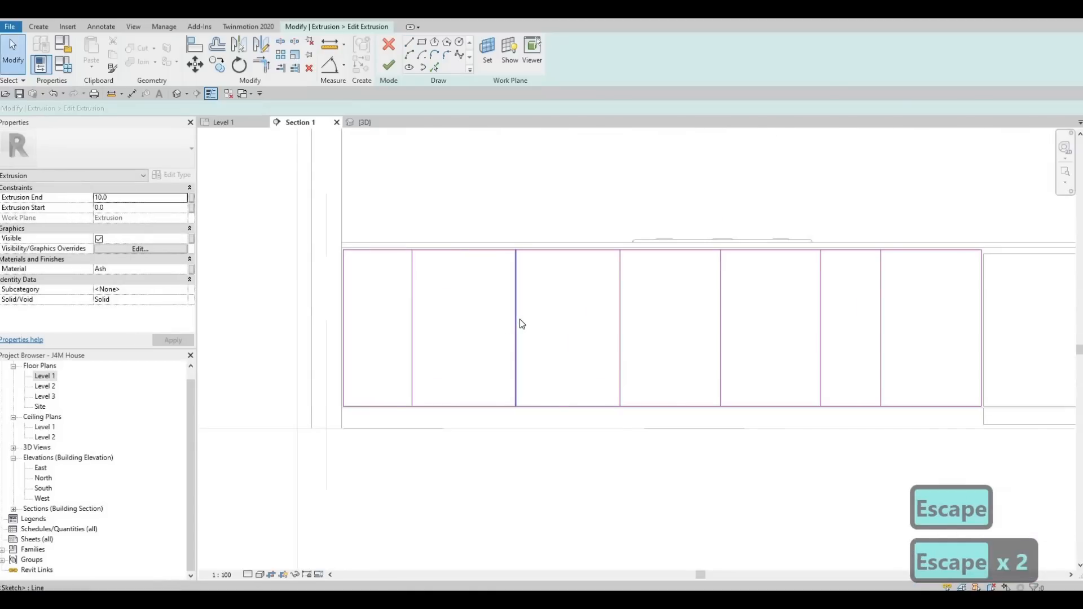
# Move the recently drawn dividing line so it sits 500 from the line to its right.
pyautogui.click(517, 322)
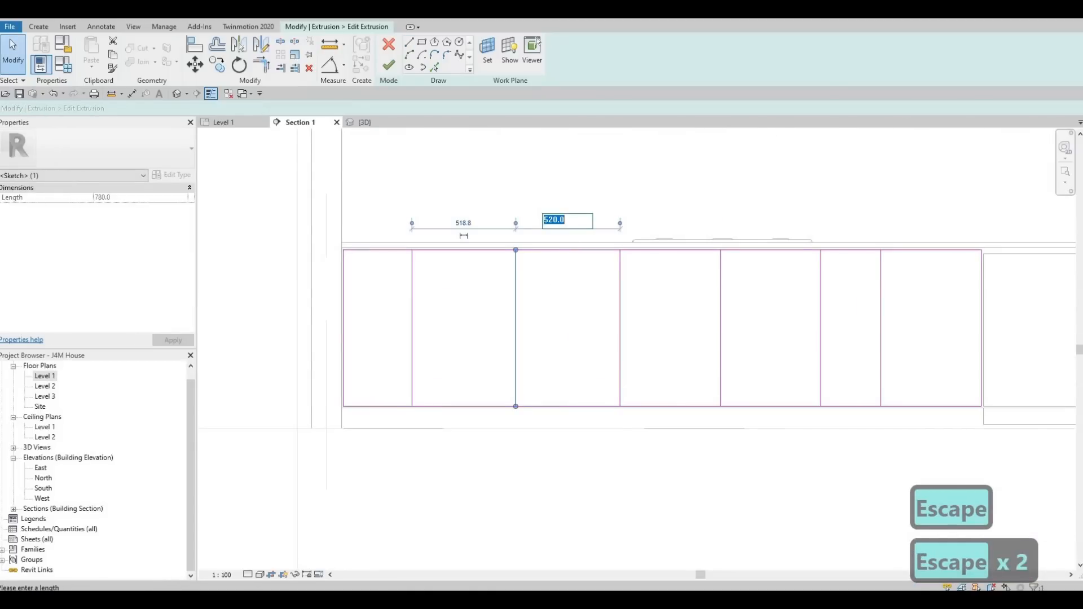
pyautogui.write('500')
pyautogui.press('Return')
pyautogui.press('Escape')
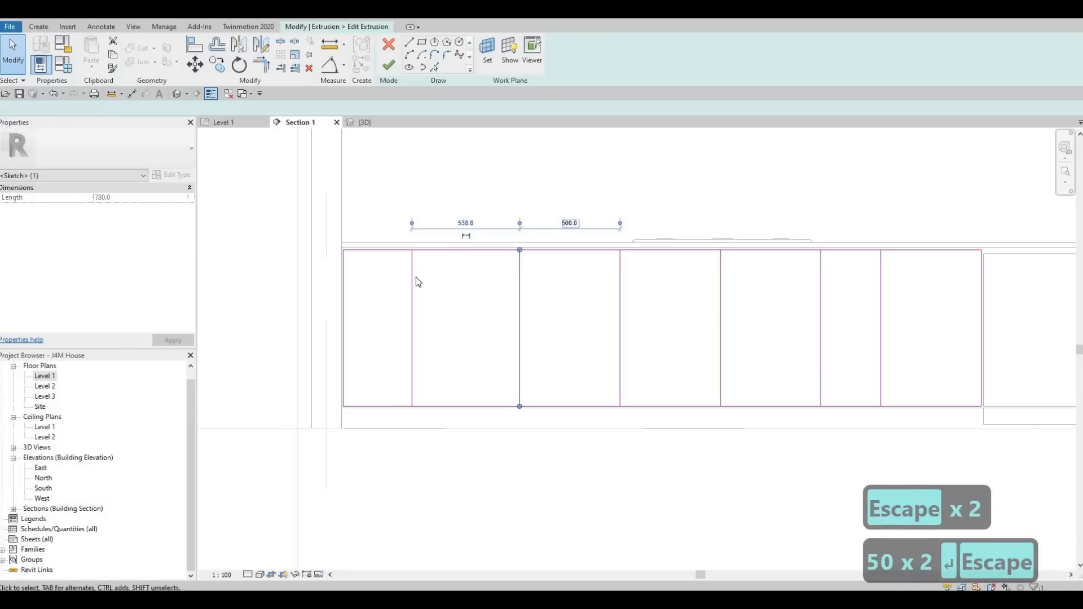
# Set the leftmost dividing line 500 from the next dividing line to its right.
pyautogui.click(418, 282)
pyautogui.click(412, 271)
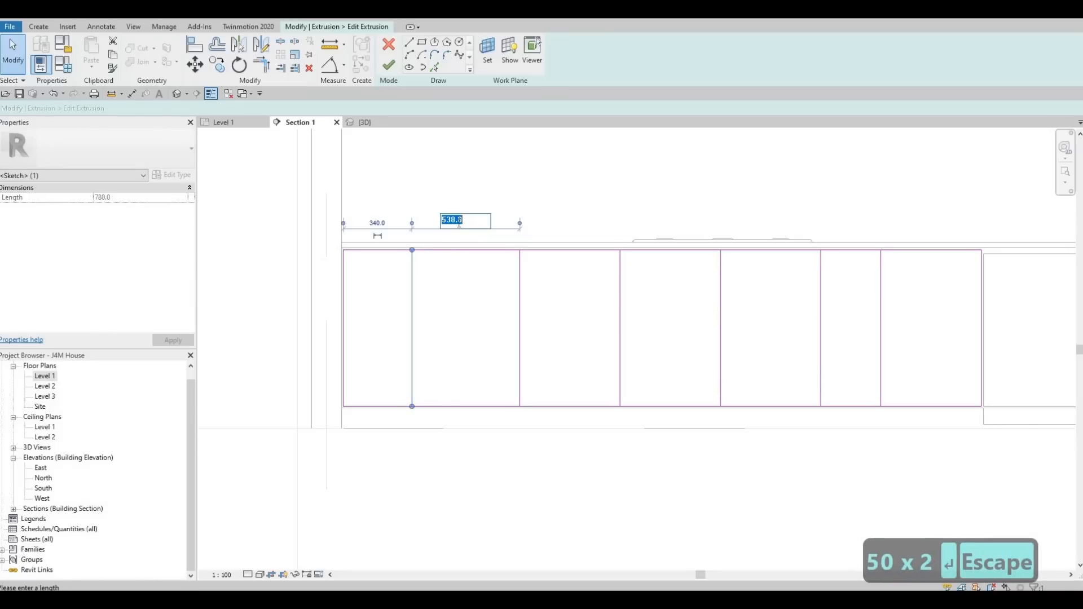
pyautogui.write('500')
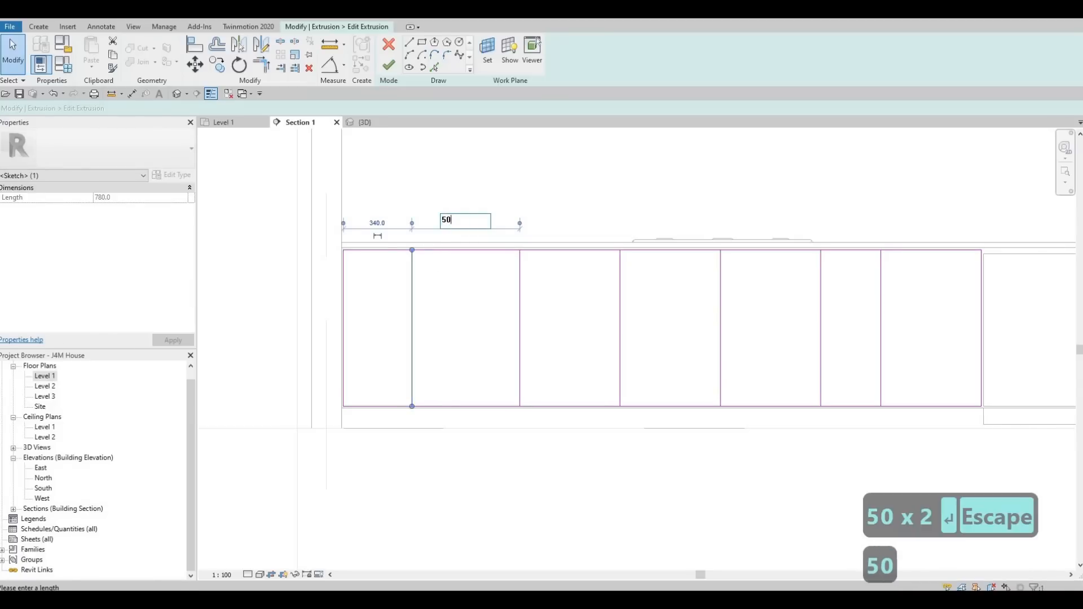
pyautogui.press('Return')
pyautogui.press('Escape')
pyautogui.press('Escape')
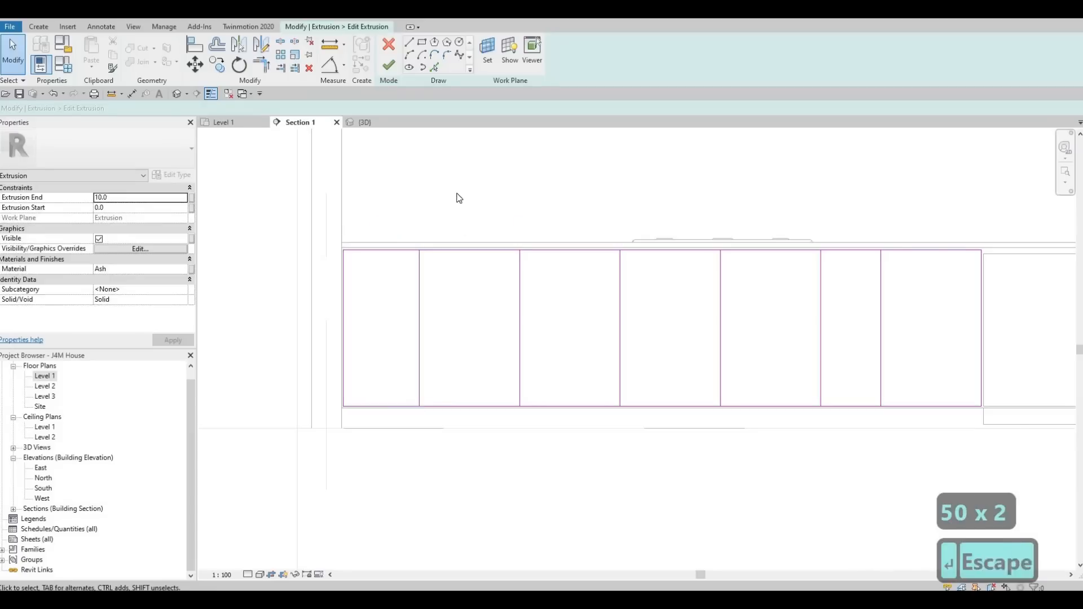
# Draw two horizontal lines across the narrow leftmost section to split it into three drawer fronts.
pyautogui.scroll(-1, 491, 256)
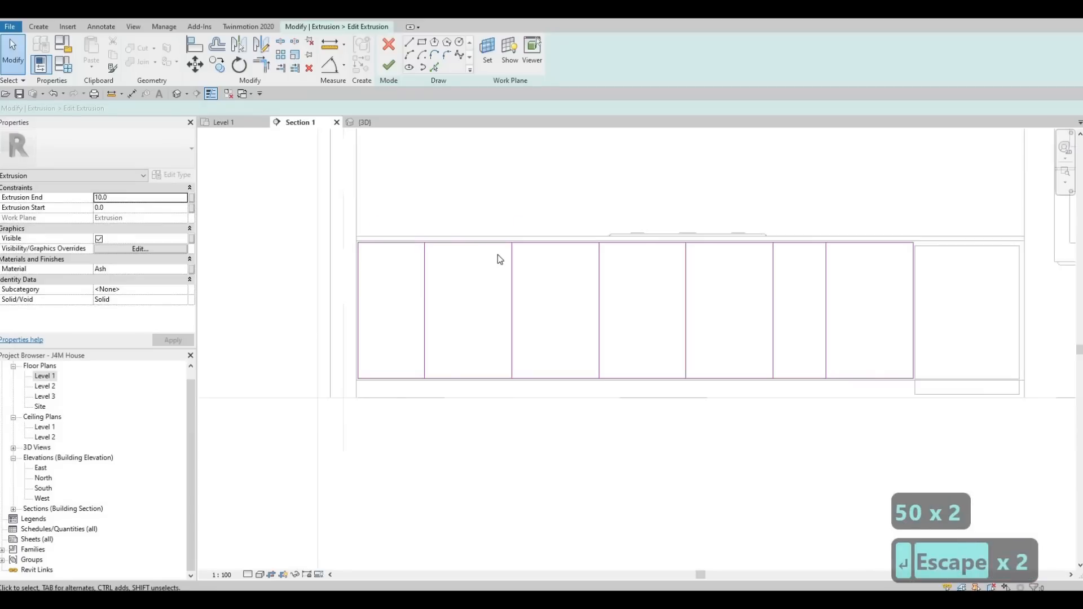
pyautogui.click(409, 43)
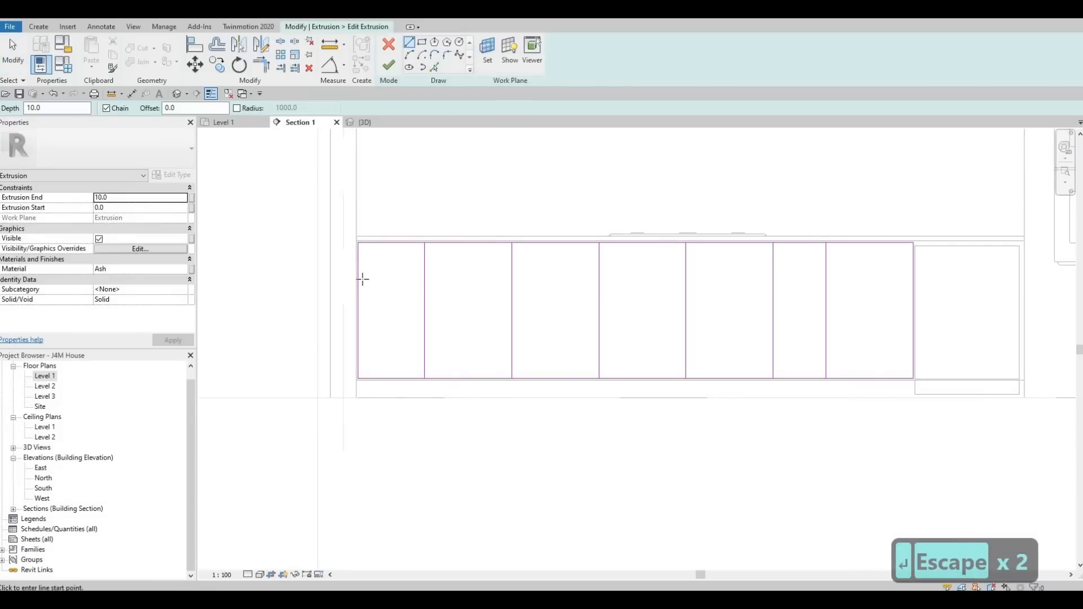
pyautogui.click(358, 280)
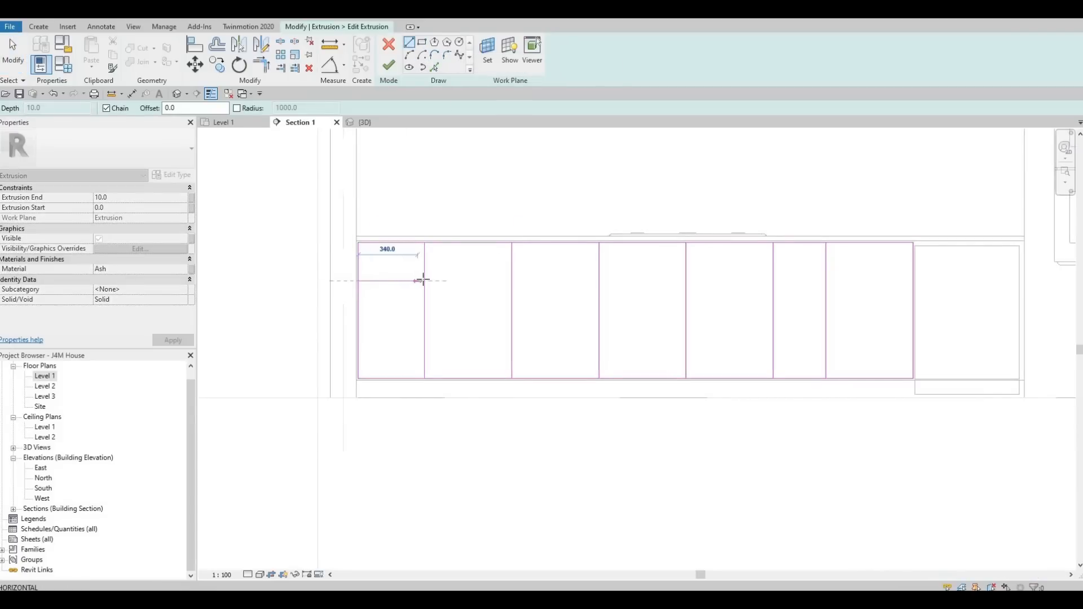
pyautogui.click(424, 280)
pyautogui.press('Escape')
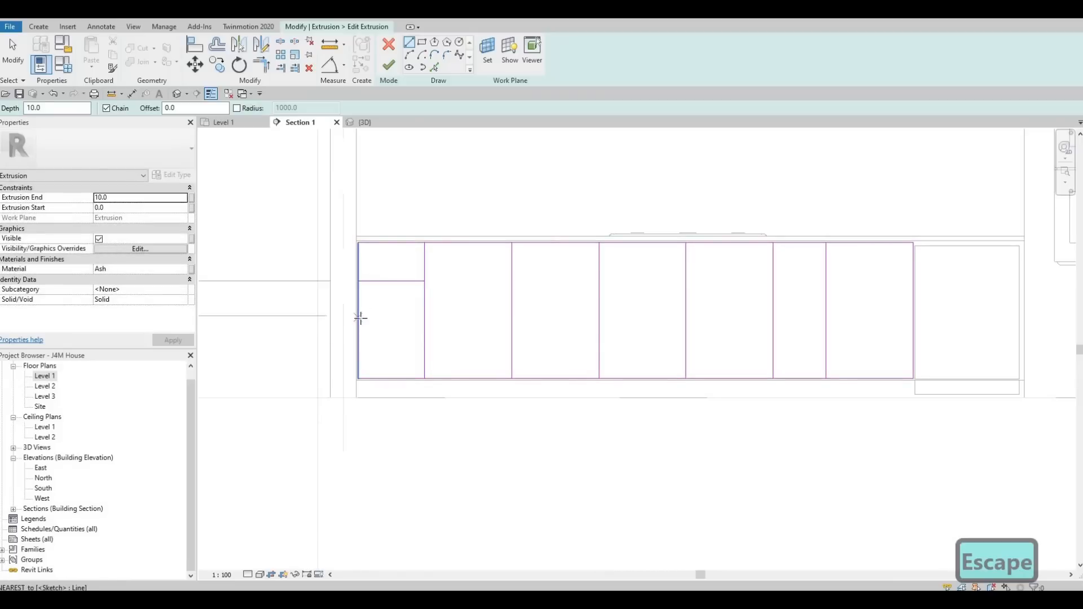
pyautogui.click(359, 320)
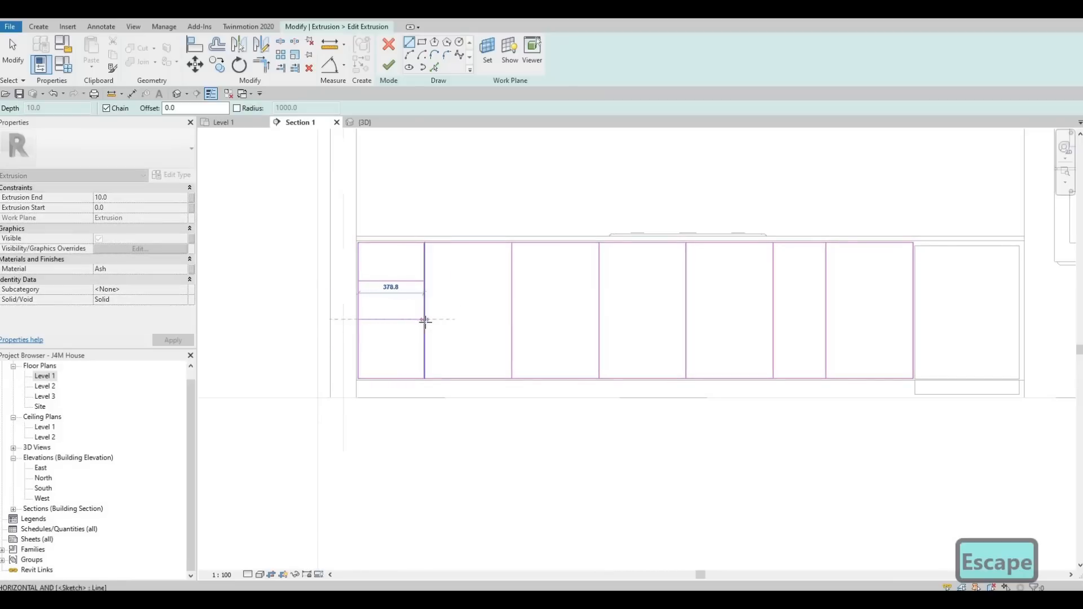
pyautogui.click(424, 320)
pyautogui.press('Escape')
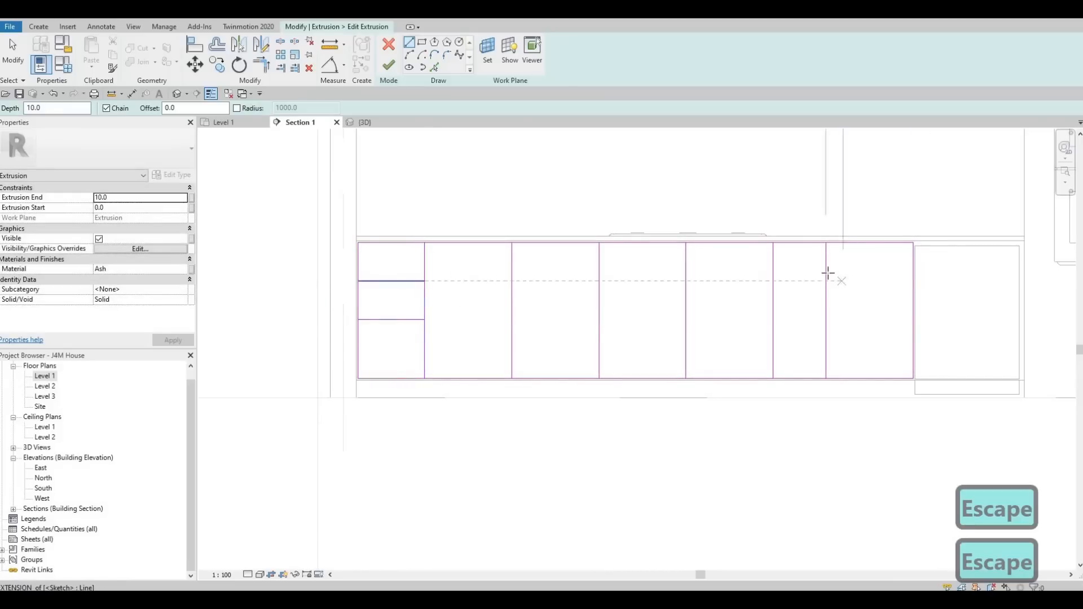
# Draw two horizontal lines across the rightmost section to split it into three drawer fronts.
pyautogui.click(826, 273)
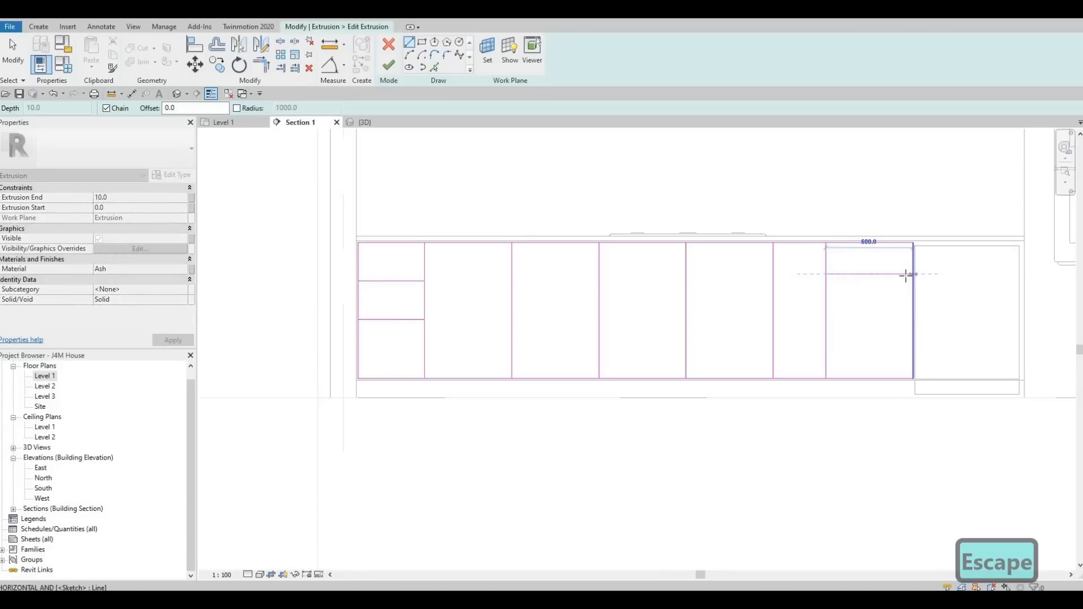
pyautogui.press('Escape')
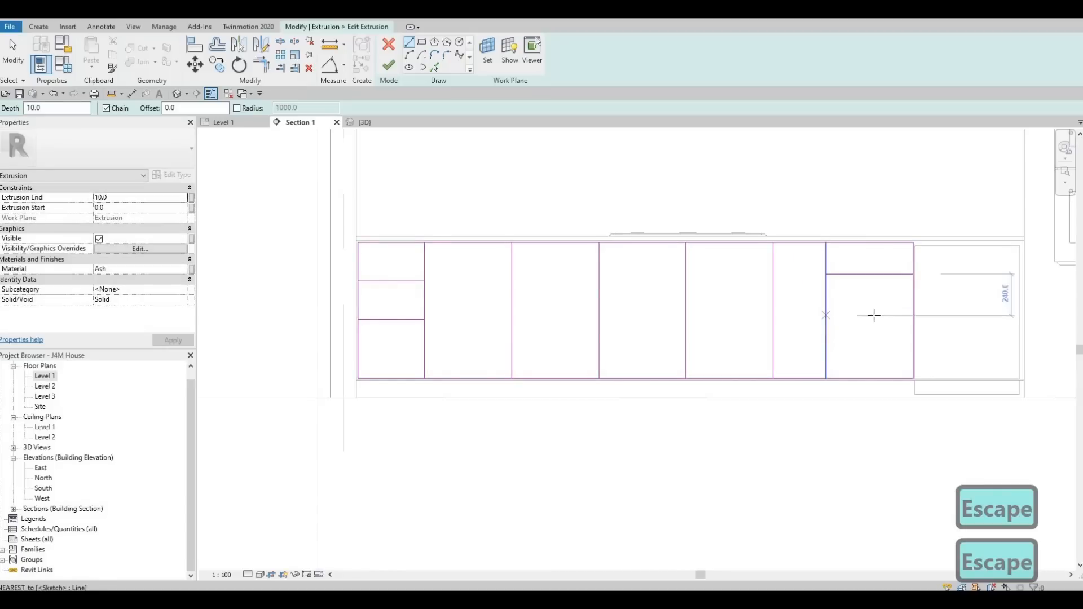
pyautogui.click(827, 319)
pyautogui.click(911, 320)
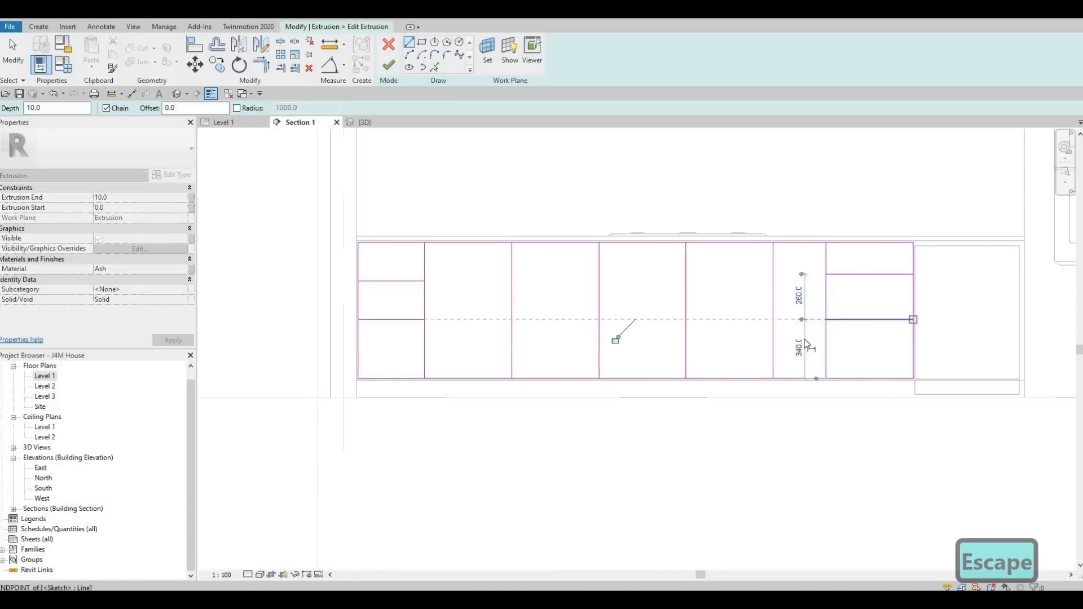
pyautogui.press('Escape')
pyautogui.press('Escape')
pyautogui.press('Escape')
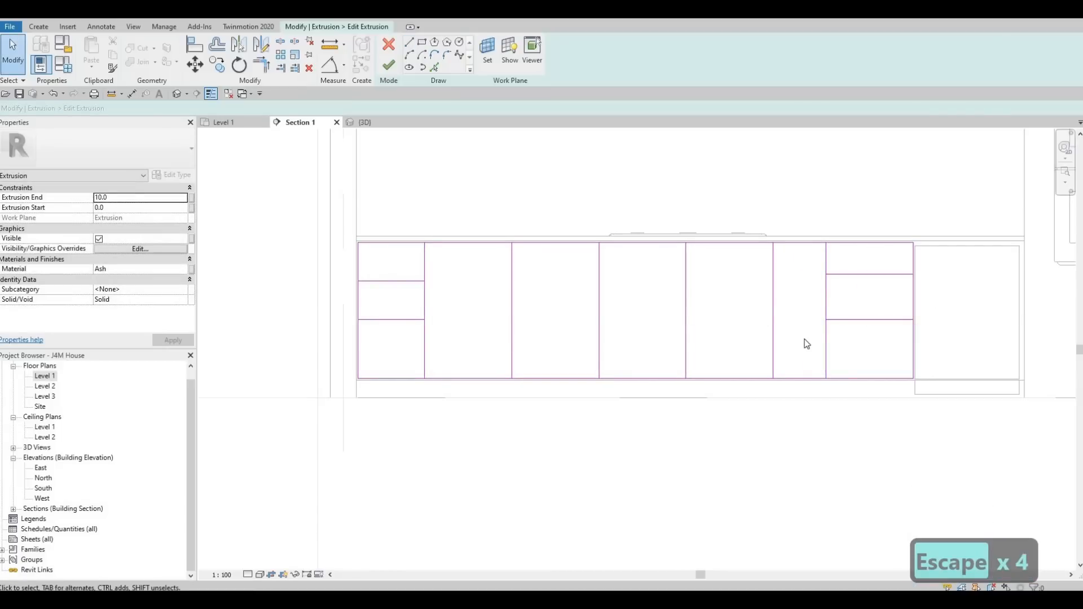
# Align the right section's horizontal drawer lines with the matching lines in the left section.
pyautogui.press('a')
pyautogui.press('l')
pyautogui.click(407, 281)
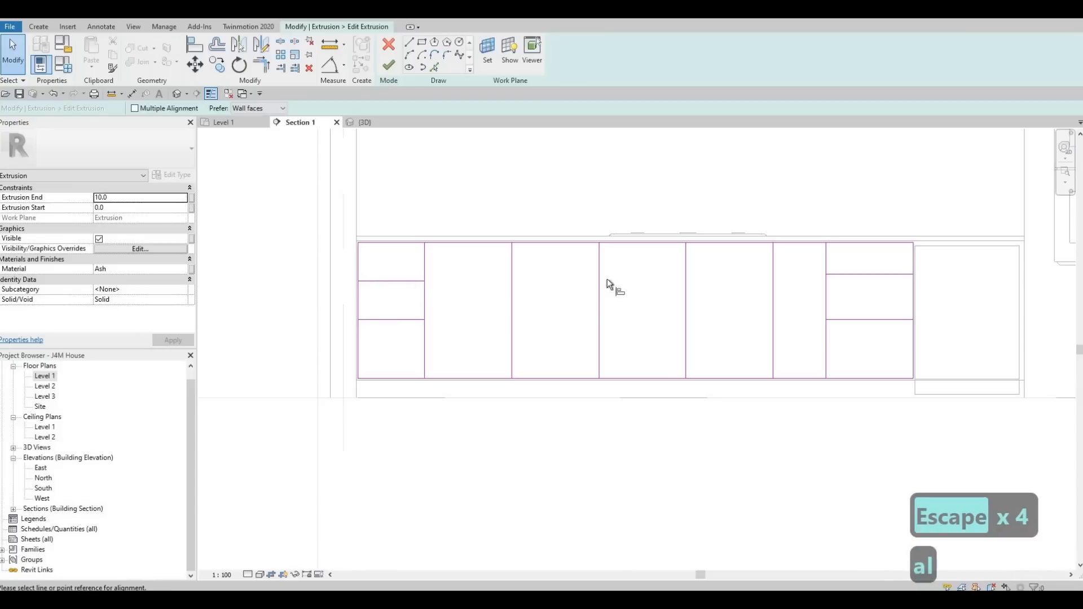
pyautogui.click(840, 274)
pyautogui.click(398, 319)
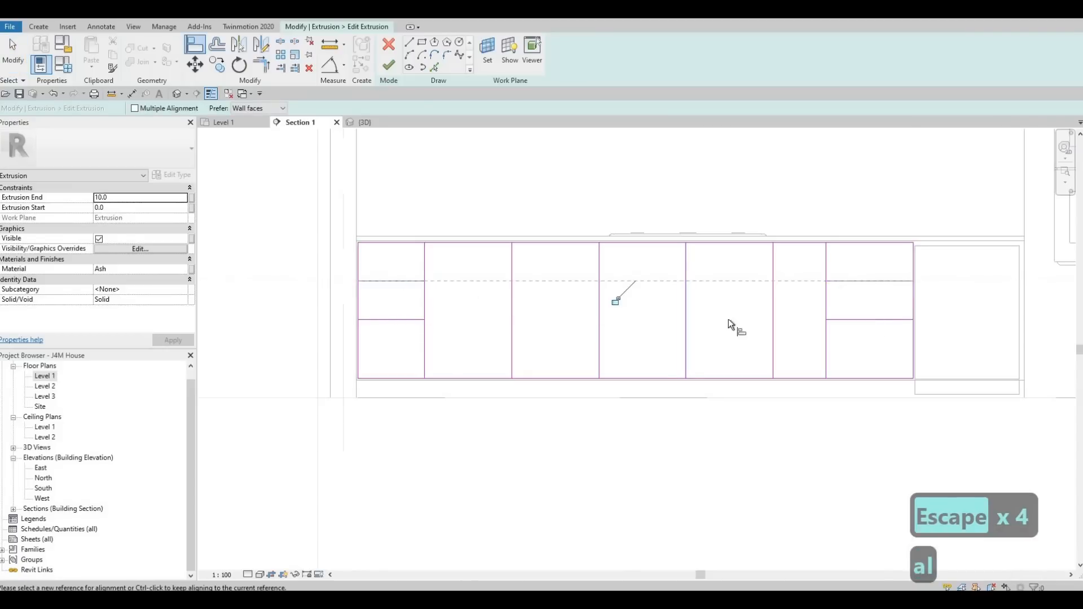
pyautogui.click(886, 325)
pyautogui.press('Escape')
pyautogui.press('Escape')
pyautogui.press('Escape')
pyautogui.press('Escape')
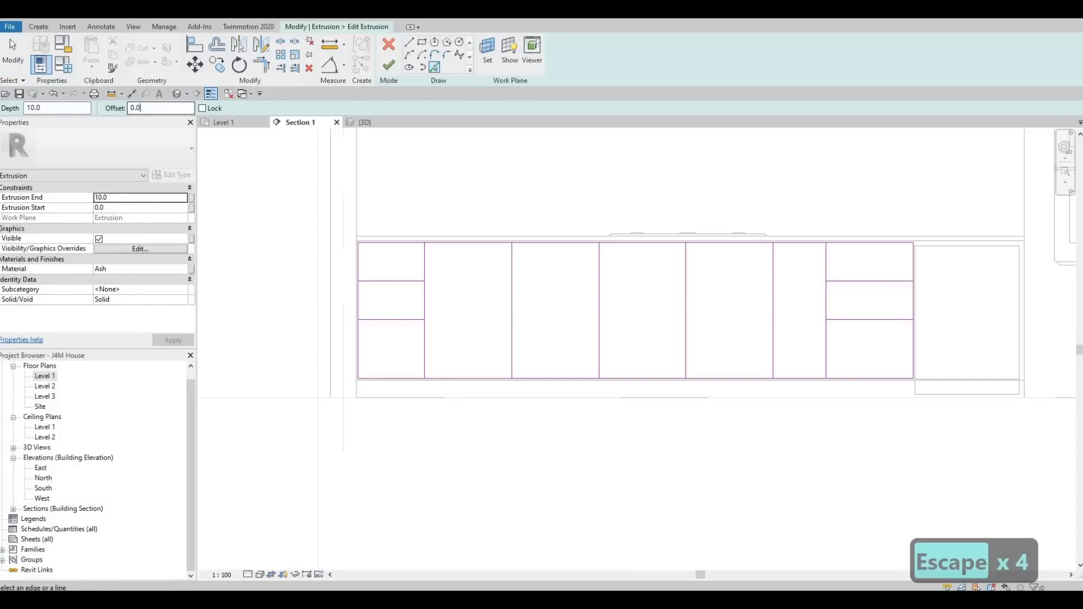
# Use Pick Lines with a 10 offset to add parallel lines beside the vertical door dividers.
pyautogui.write('10')
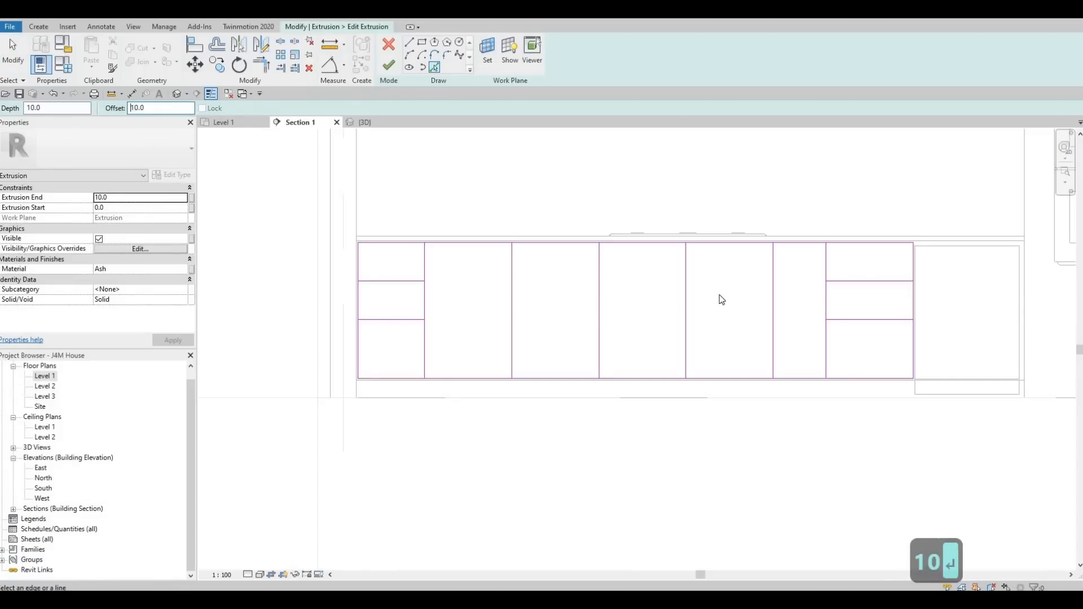
pyautogui.press('Return')
pyautogui.scroll(1, 689, 287)
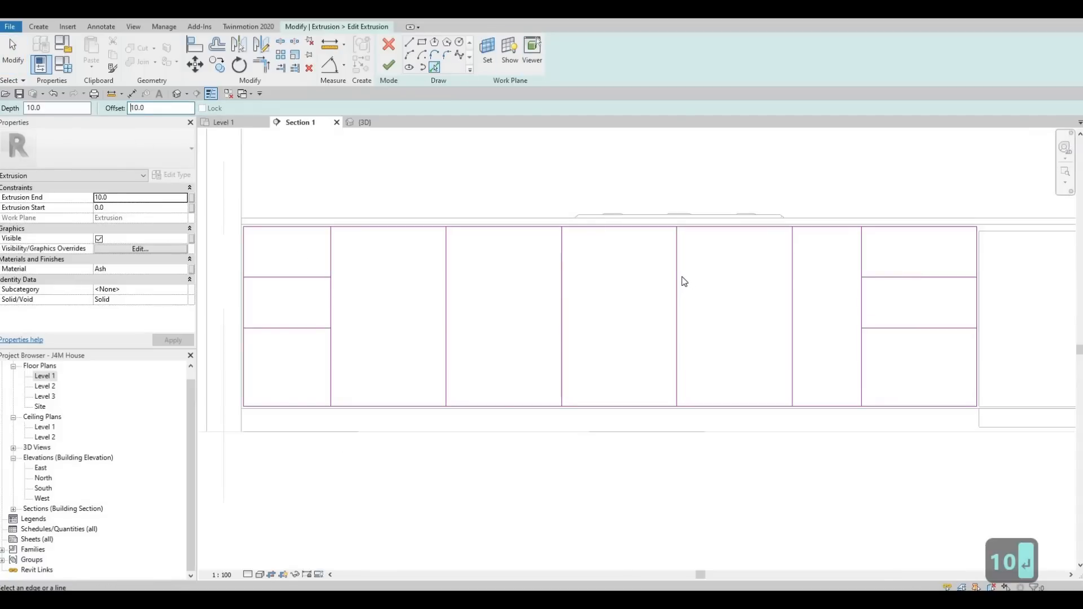
pyautogui.click(676, 274)
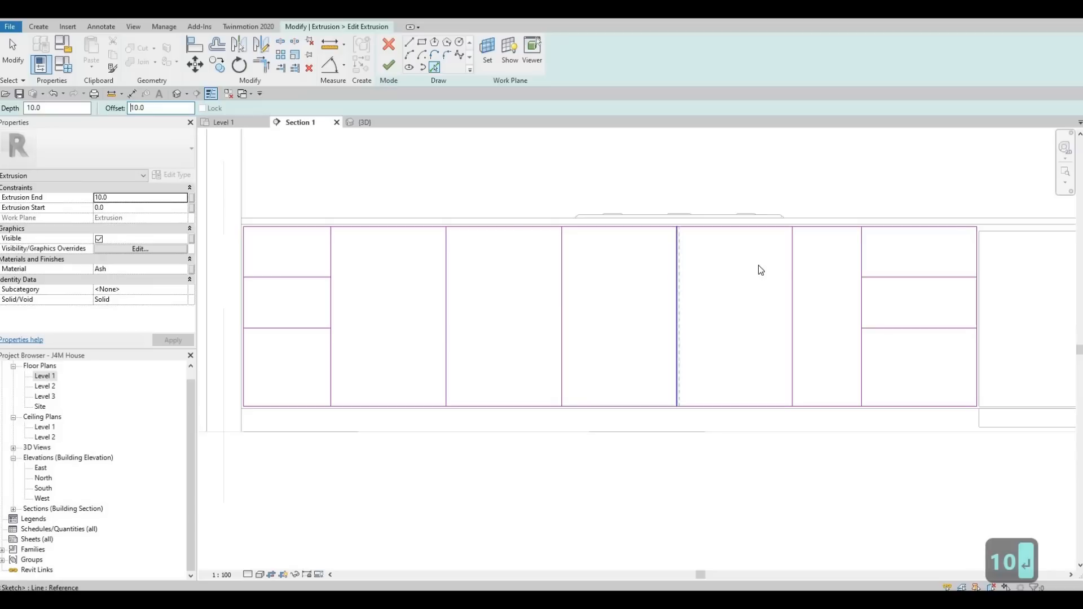
pyautogui.click(792, 267)
pyautogui.click(564, 273)
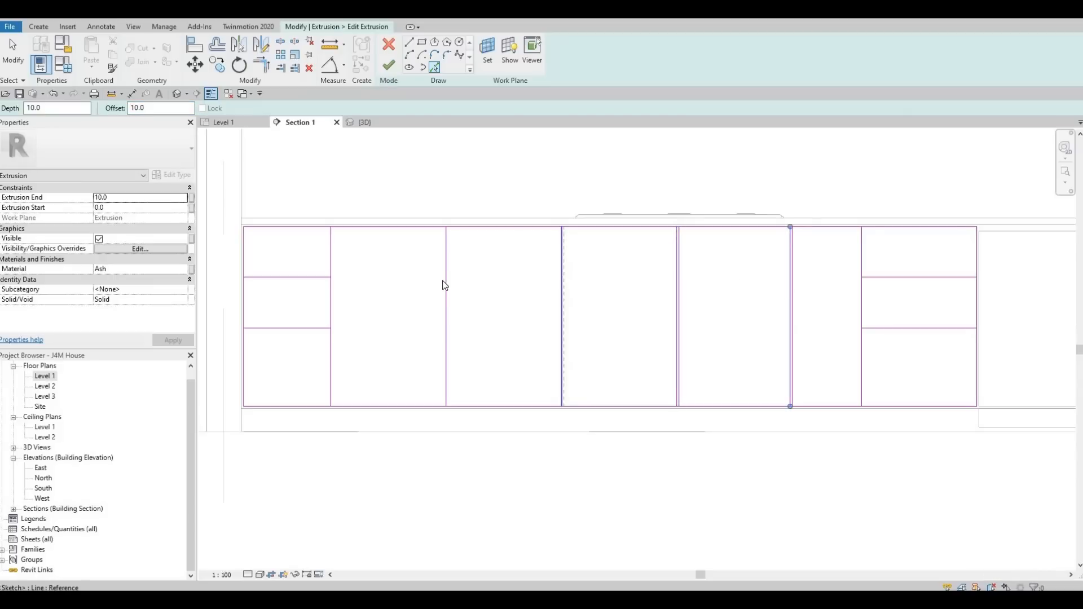
pyautogui.click(335, 288)
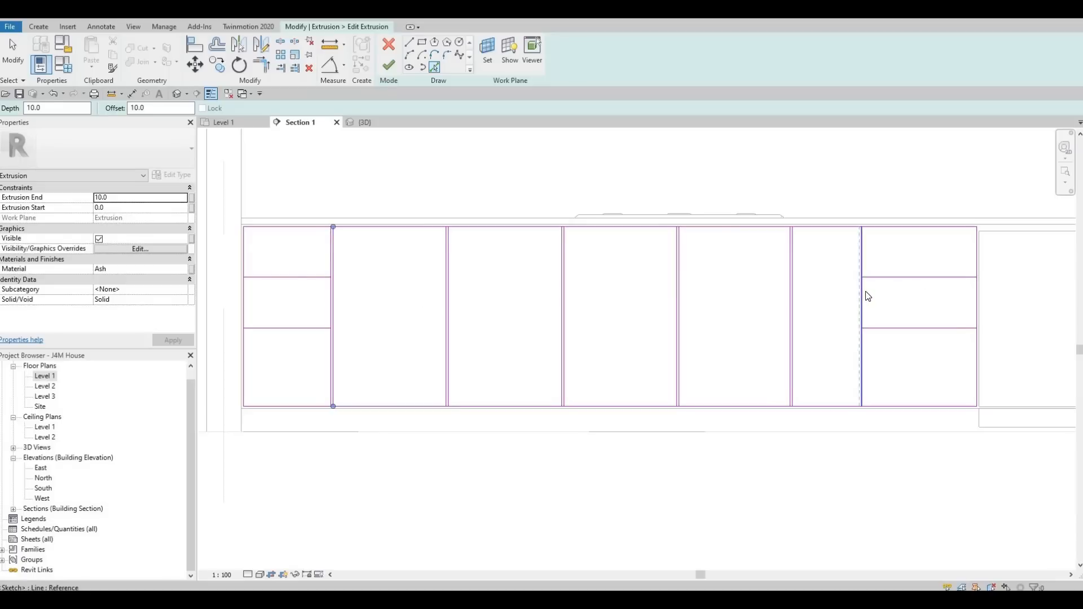
# Pick the horizontal drawer lines in both end sections with the same 10 offset.
pyautogui.click(878, 284)
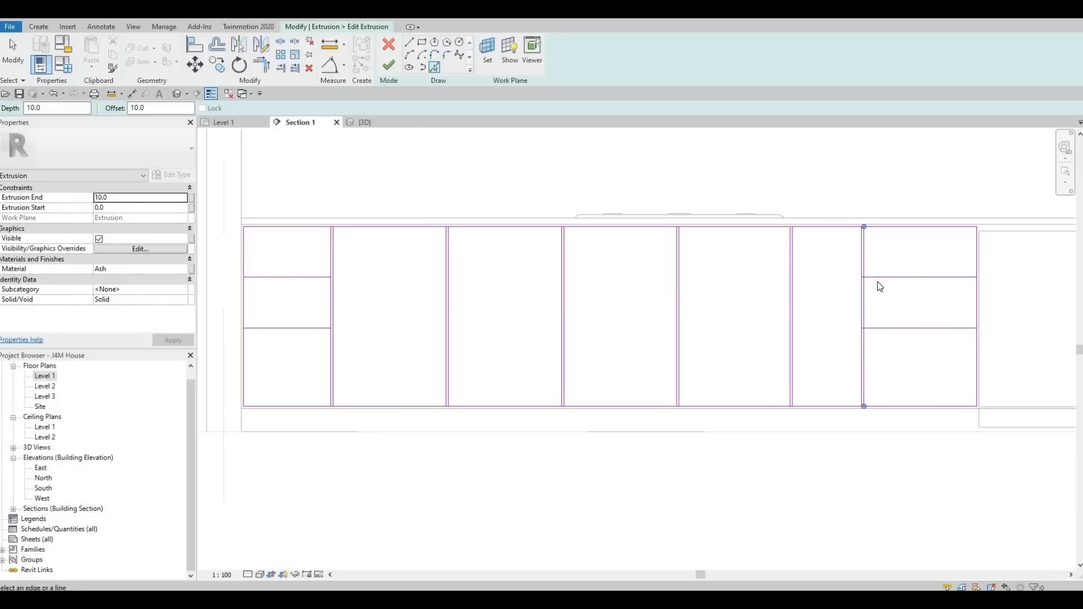
pyautogui.click(881, 333)
pyautogui.click(284, 283)
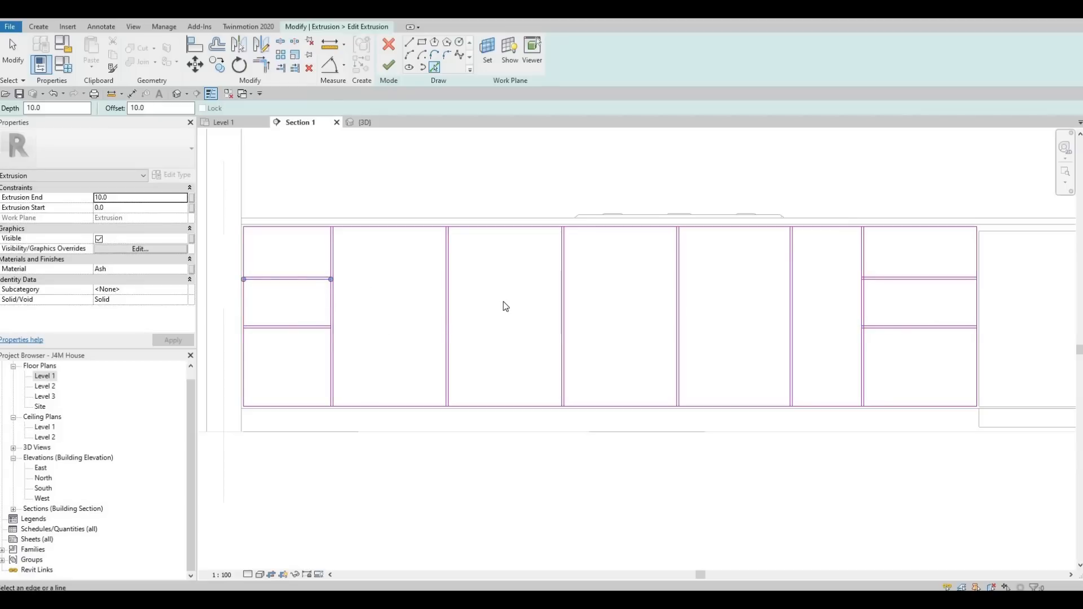
pyautogui.press('Escape')
pyautogui.press('Escape')
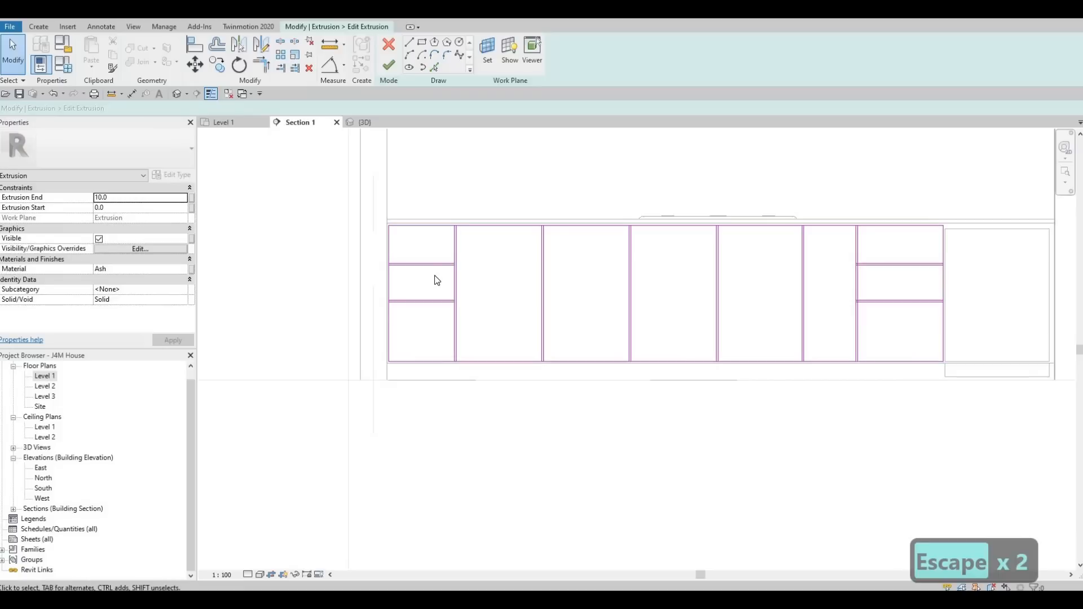
# Split the doubled horizontal drawer lines where they meet the vertical edges using Split Element.
pyautogui.press('s')
pyautogui.press('l')
pyautogui.scroll(5, 425, 266)
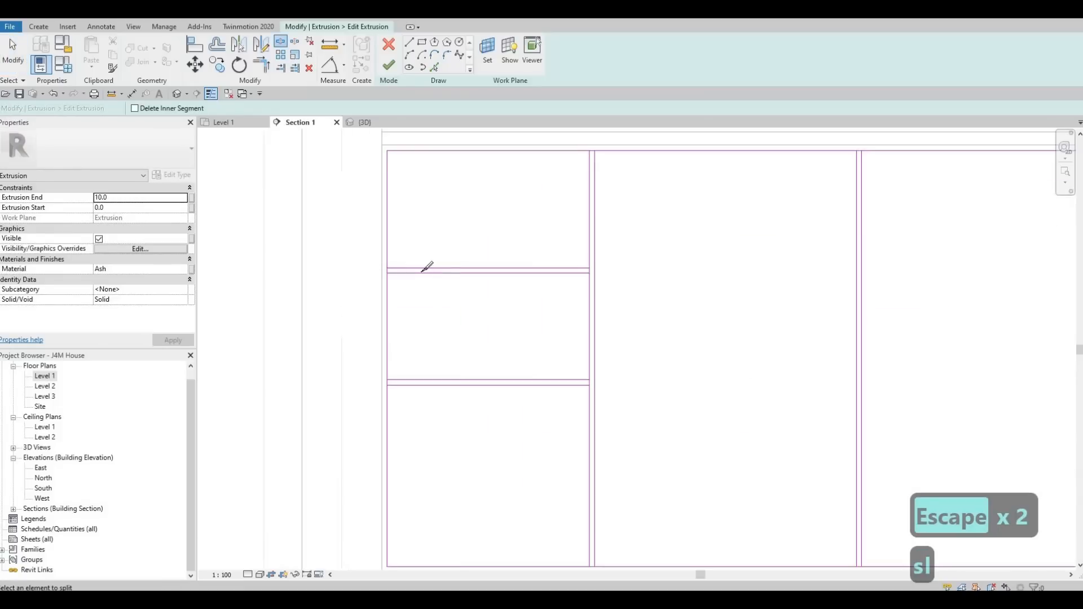
pyautogui.scroll(3, 425, 273)
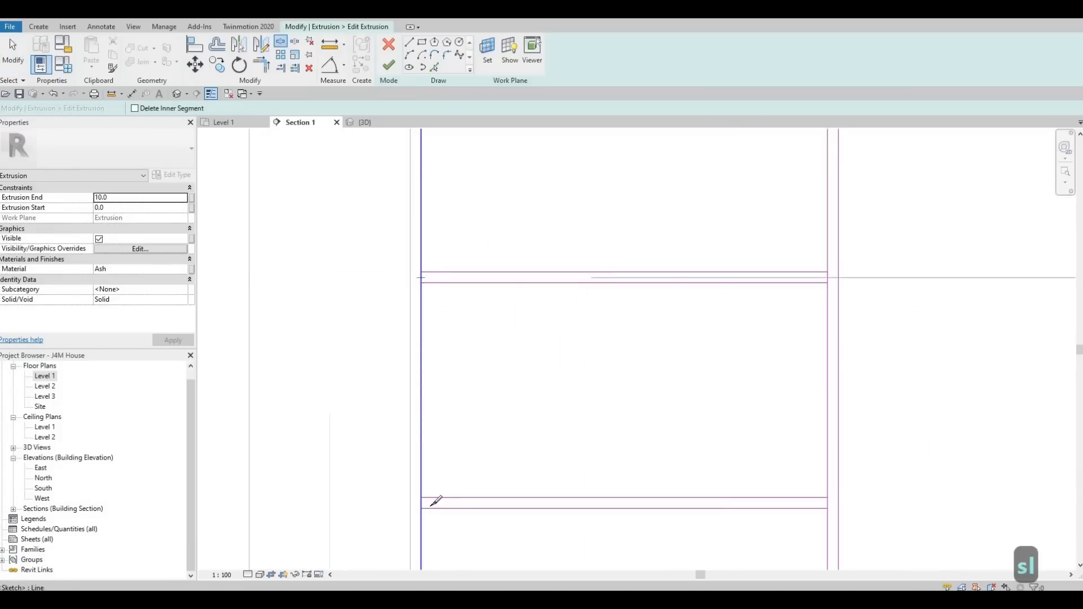
pyautogui.click(424, 502)
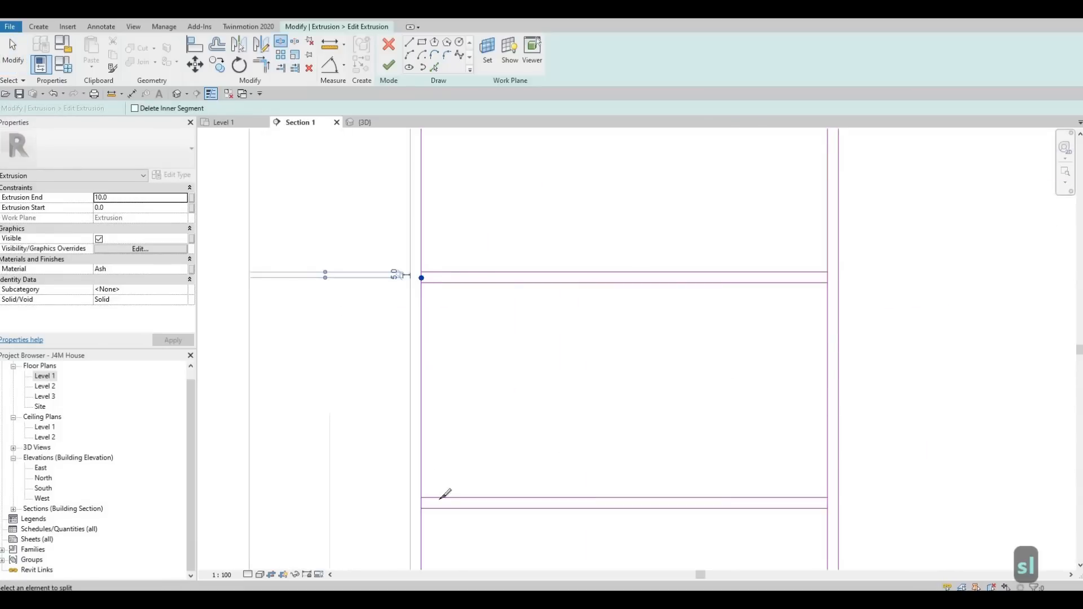
pyautogui.click(828, 278)
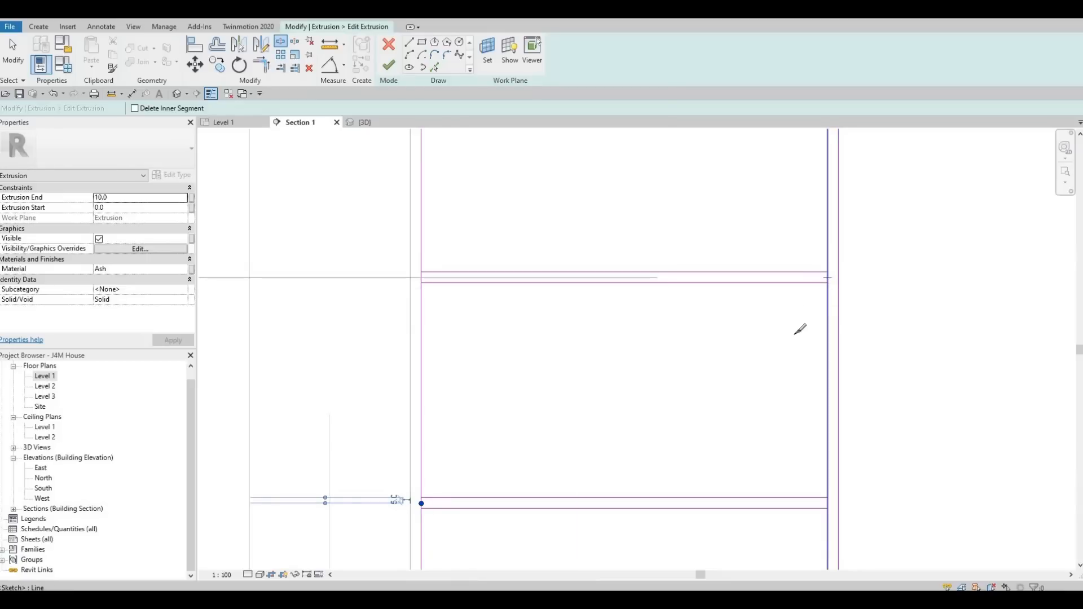
pyautogui.scroll(-2, 807, 442)
pyautogui.scroll(2, 824, 451)
pyautogui.scroll(1, 832, 447)
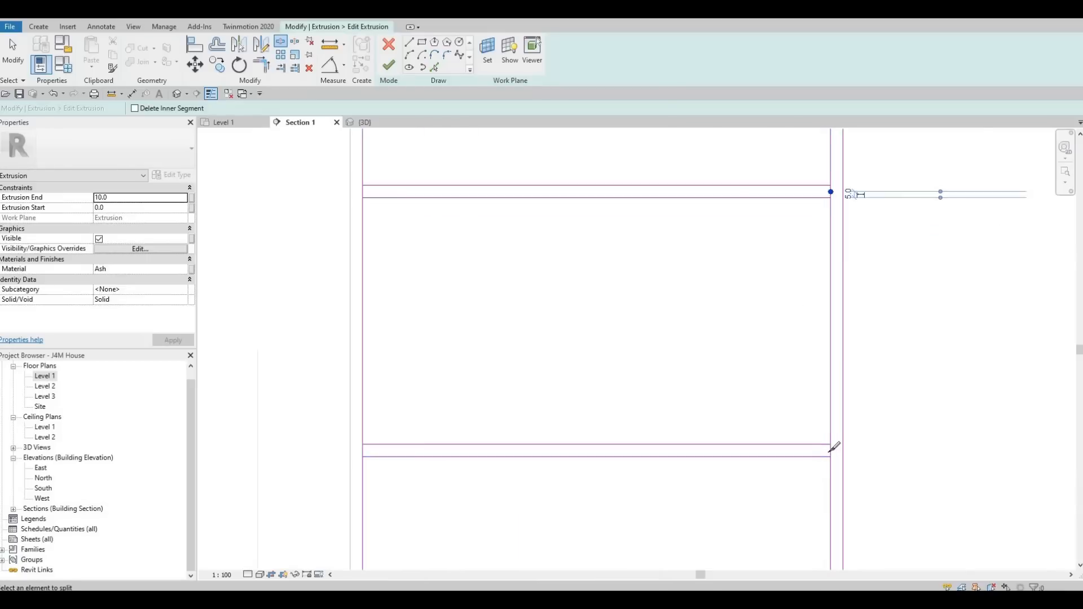
pyautogui.scroll(-2, 818, 369)
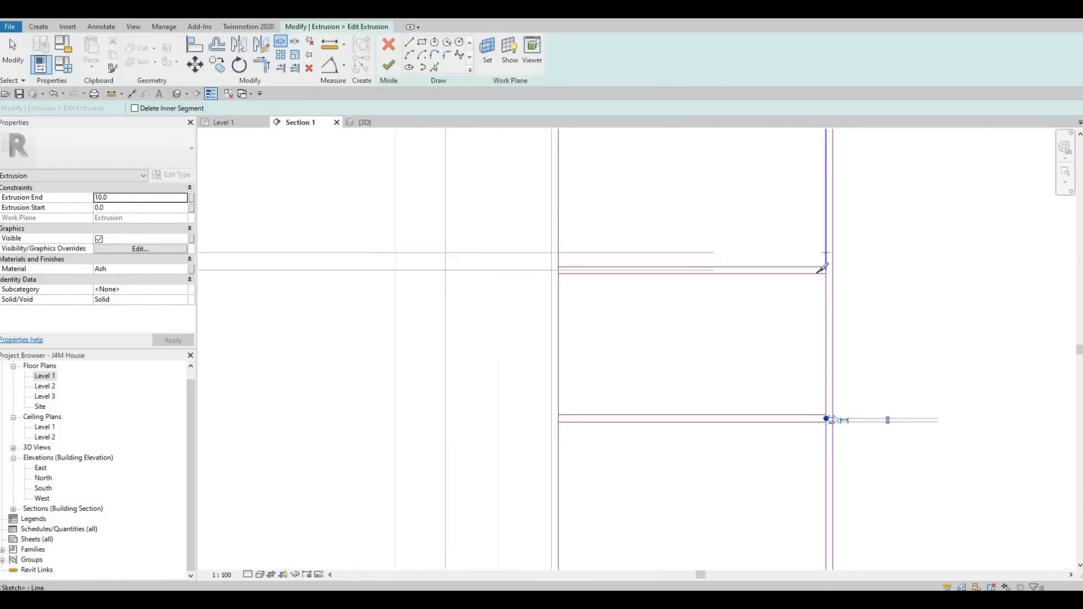
pyautogui.scroll(2, 822, 262)
pyautogui.click(820, 264)
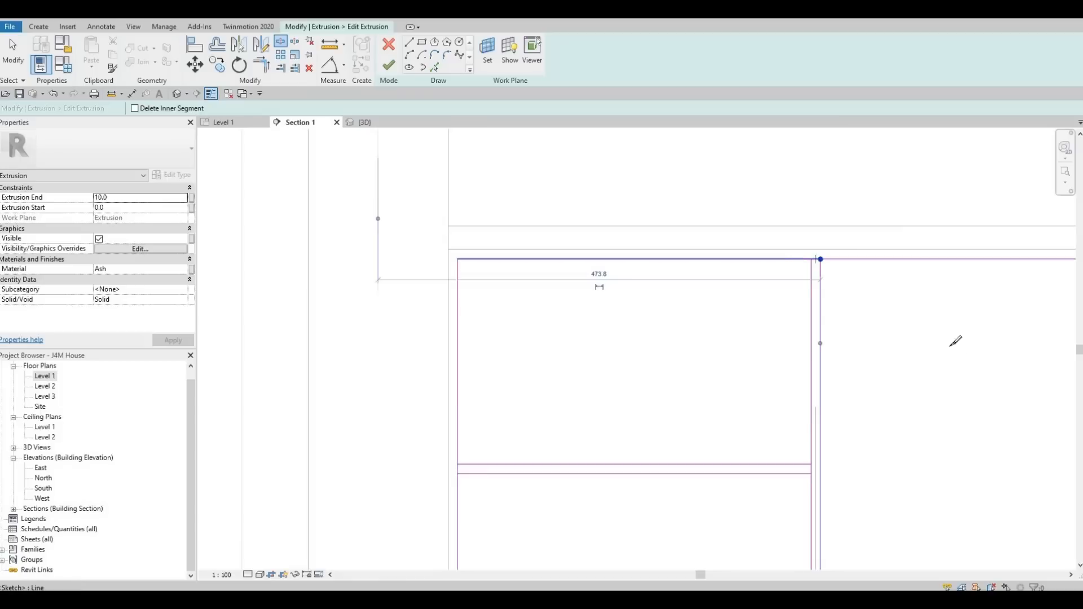
# Split the doubled top edge lines where the vertical door dividers meet them, using Split Element.
pyautogui.scroll(-3, 790, 268)
pyautogui.moveTo(1020, 264); pyautogui.dragTo(709, 280, button='middle')
pyautogui.scroll(2, 714, 279)
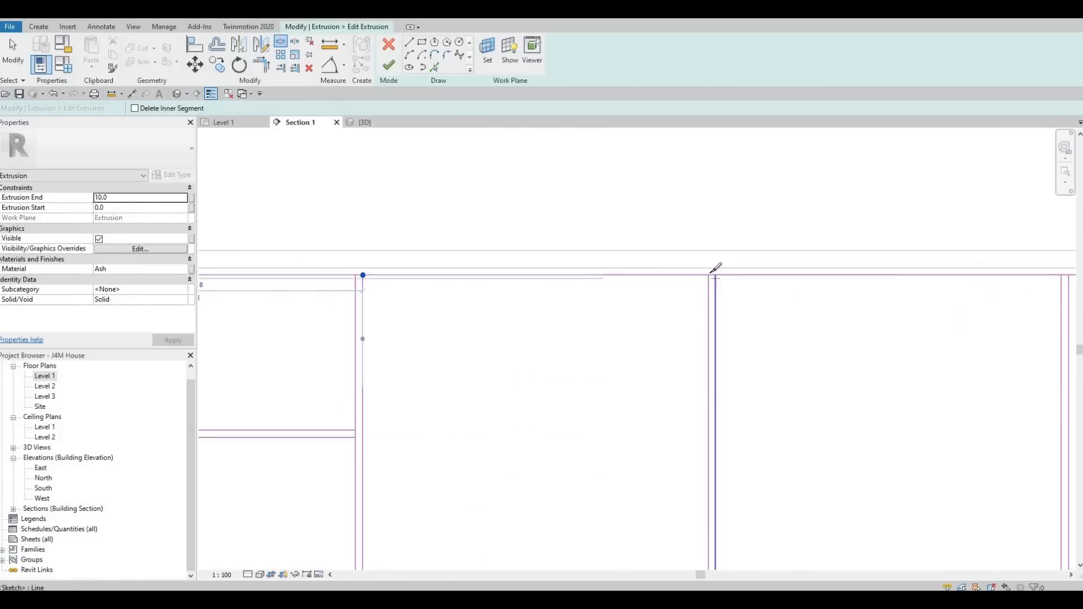
pyautogui.scroll(1, 716, 269)
pyautogui.click(707, 273)
pyautogui.scroll(-2, 709, 273)
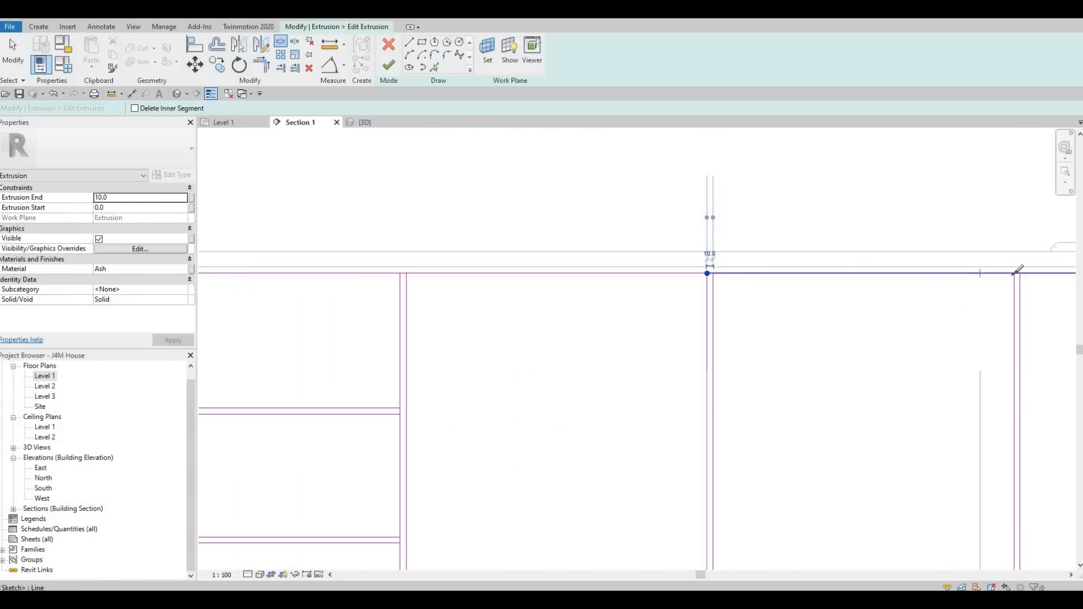
pyautogui.scroll(2, 1021, 269)
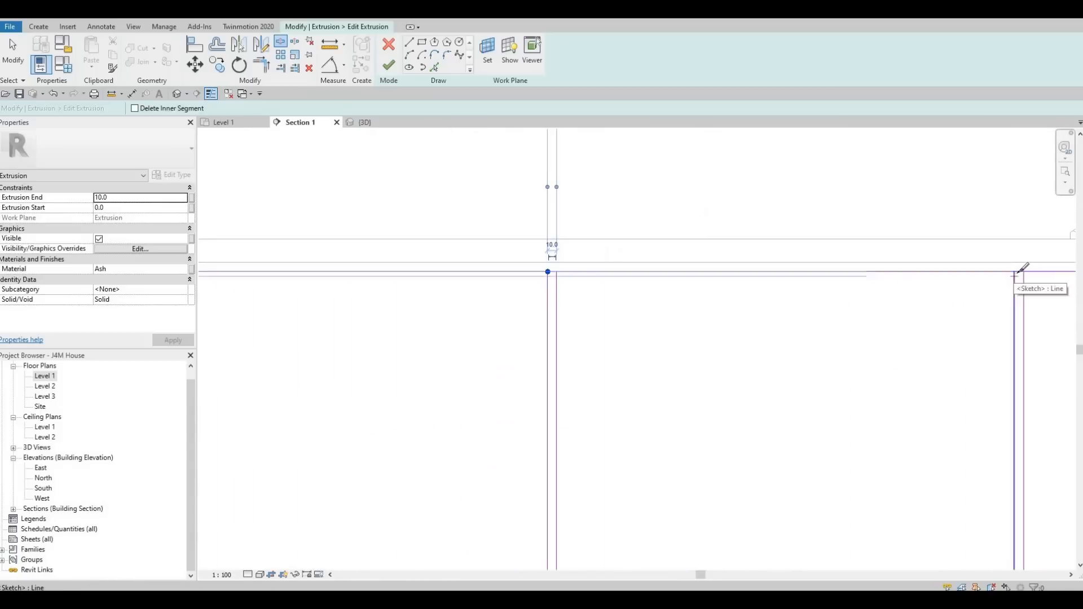
pyautogui.click(1019, 273)
pyautogui.scroll(-3, 757, 277)
pyautogui.moveTo(839, 350); pyautogui.dragTo(541, 328, button='middle')
pyautogui.scroll(-2, 734, 297)
pyautogui.scroll(4, 750, 263)
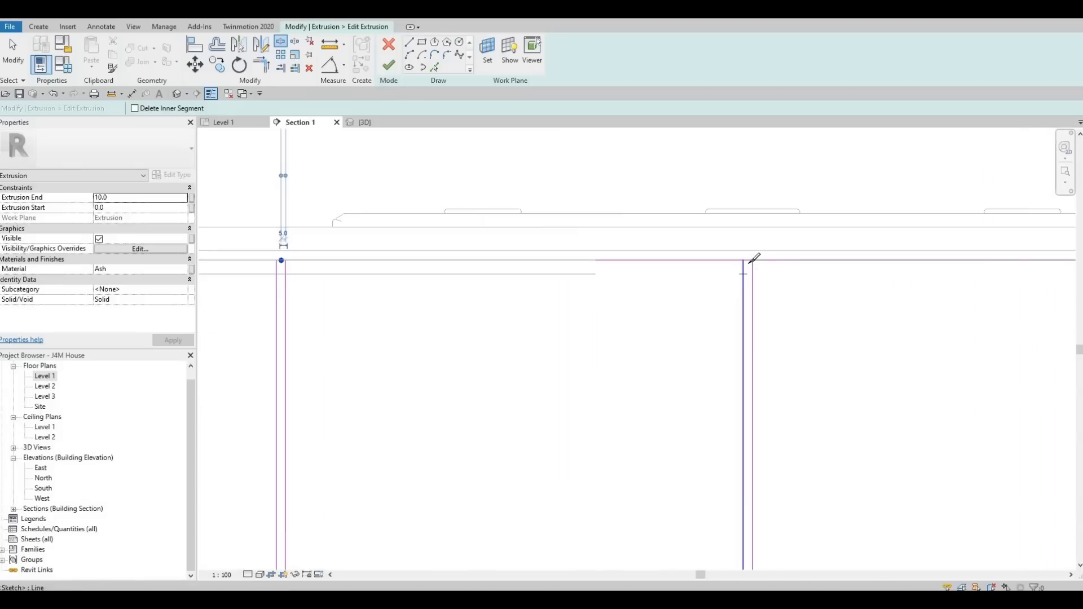
pyautogui.click(748, 258)
pyautogui.moveTo(844, 312); pyautogui.dragTo(793, 286, button='middle')
pyautogui.scroll(-3, 745, 259)
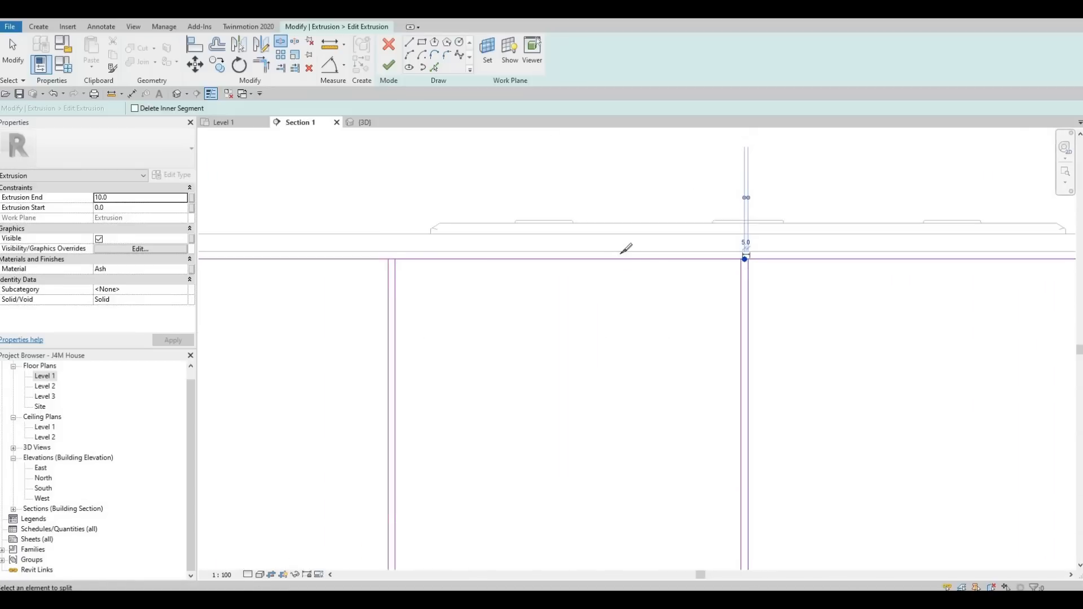
pyautogui.moveTo(621, 254); pyautogui.dragTo(226, 221, button='middle')
pyautogui.scroll(1, 626, 219)
pyautogui.scroll(2, 627, 214)
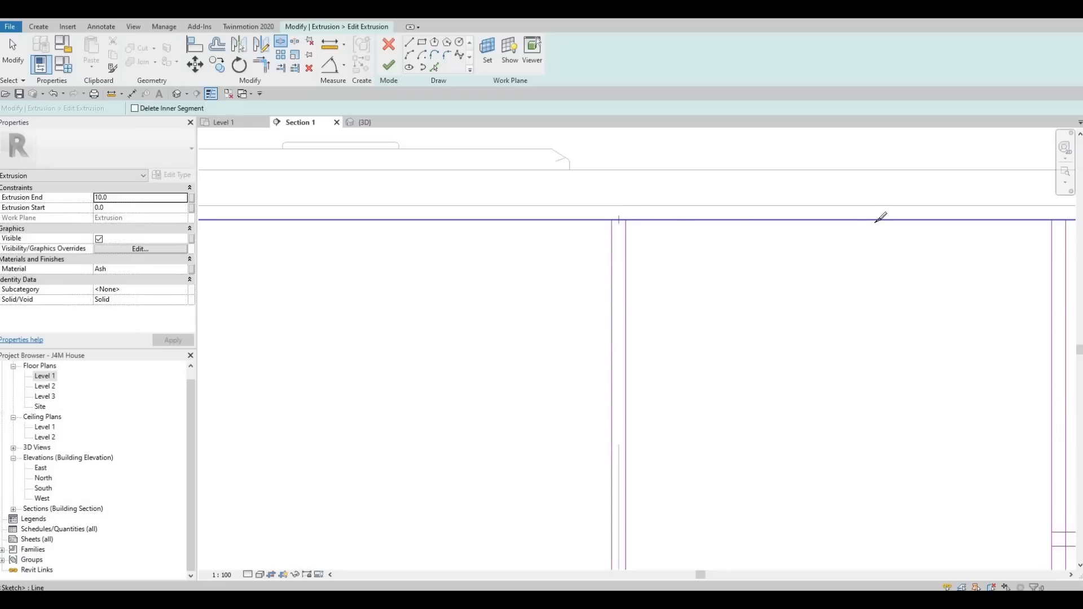
pyautogui.scroll(-2, 855, 221)
pyautogui.scroll(2, 854, 220)
pyautogui.click(836, 222)
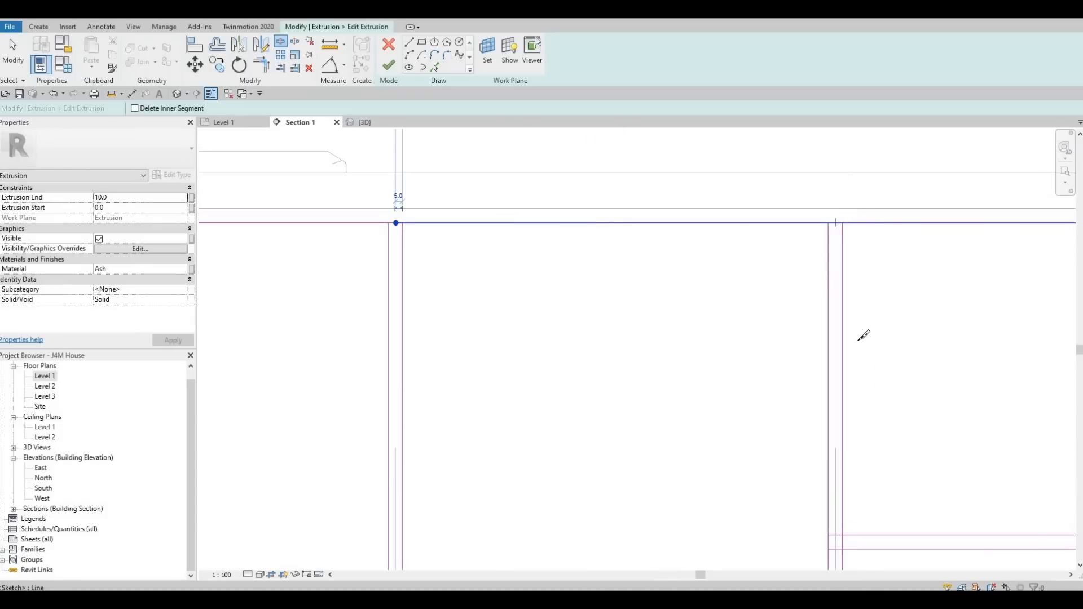
# Split the vertical edge lines in the right section where the doubled drawer lines meet them.
pyautogui.scroll(-3, 819, 242)
pyautogui.scroll(3, 805, 269)
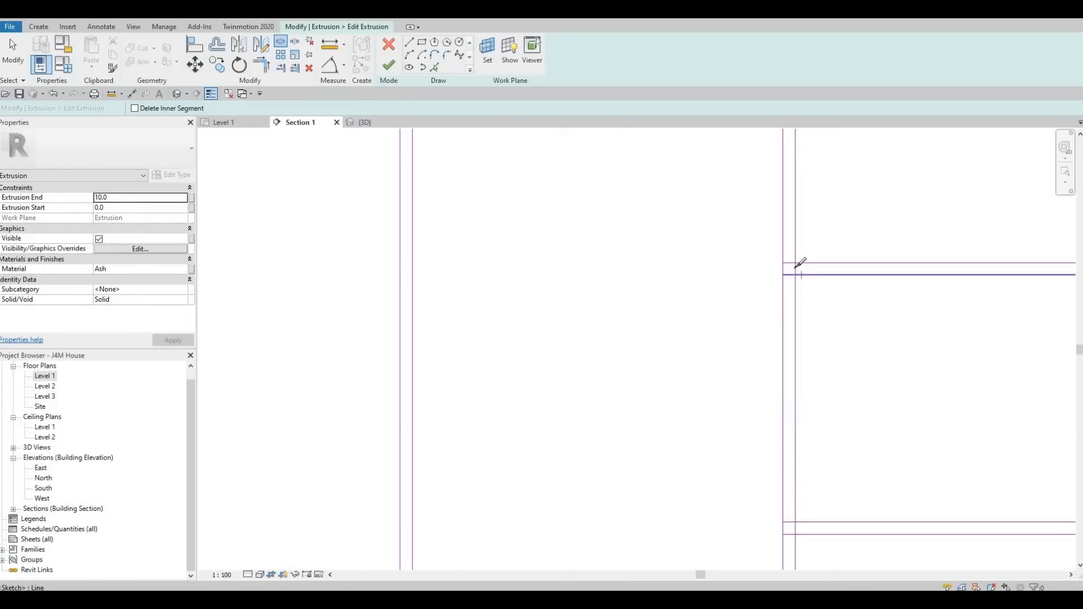
pyautogui.scroll(2, 796, 268)
pyautogui.click(795, 269)
pyautogui.scroll(-4, 796, 426)
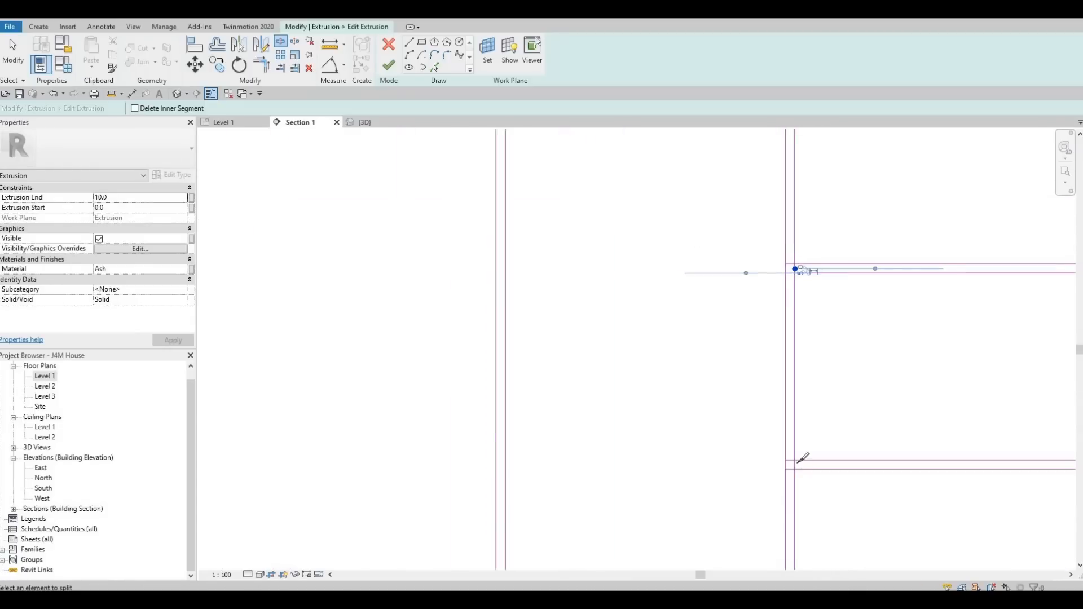
pyautogui.scroll(1, 798, 462)
pyautogui.scroll(2, 796, 465)
pyautogui.click(794, 462)
pyautogui.scroll(-4, 789, 415)
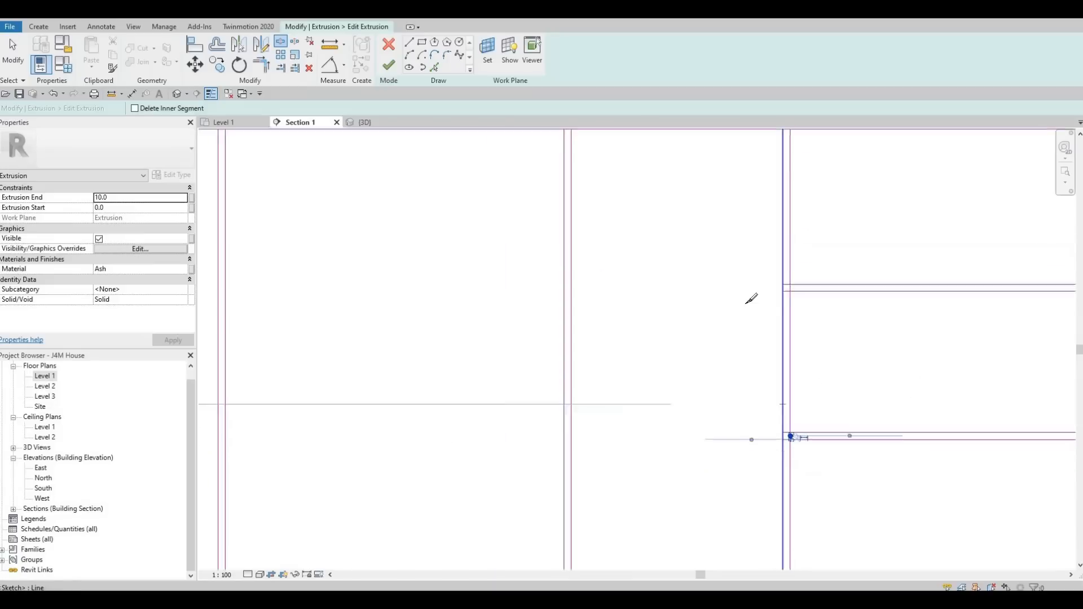
pyautogui.scroll(3, 791, 273)
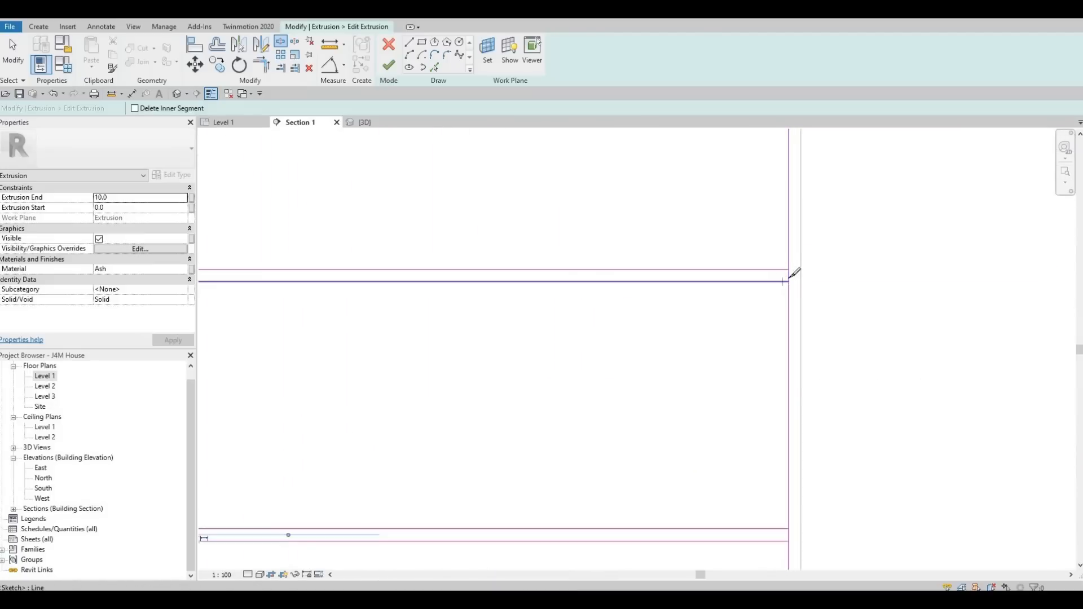
pyautogui.click(790, 275)
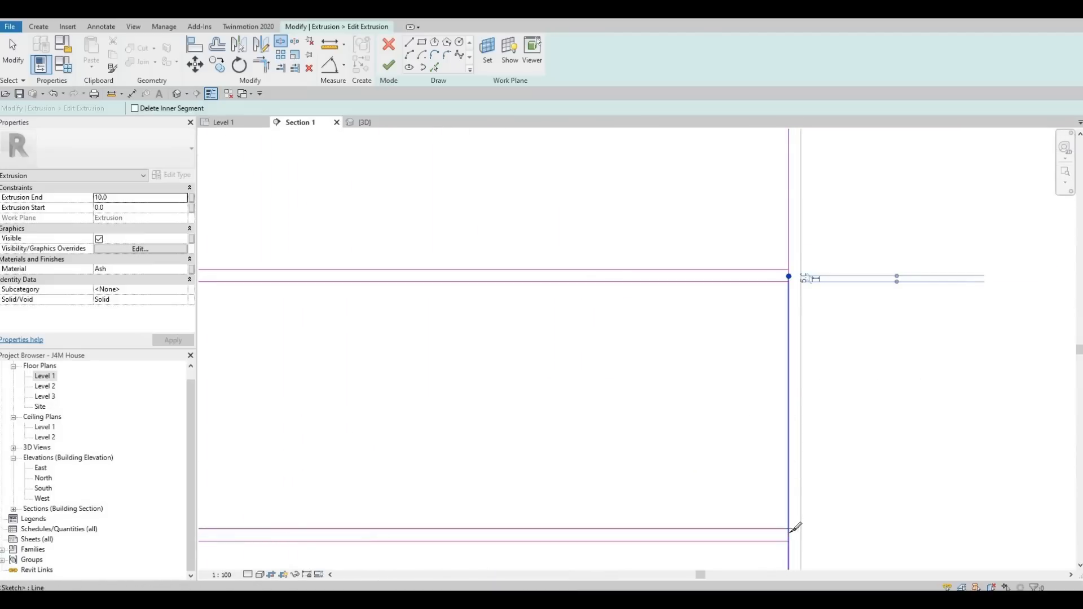
pyautogui.click(791, 534)
# Split the doubled bottom edge lines at each vertical door divider, then leave Split Element.
pyautogui.scroll(-2, 726, 359)
pyautogui.moveTo(675, 399); pyautogui.dragTo(706, 378, button='middle')
pyautogui.scroll(-3, 700, 383)
pyautogui.moveTo(620, 448); pyautogui.dragTo(688, 360, button='middle')
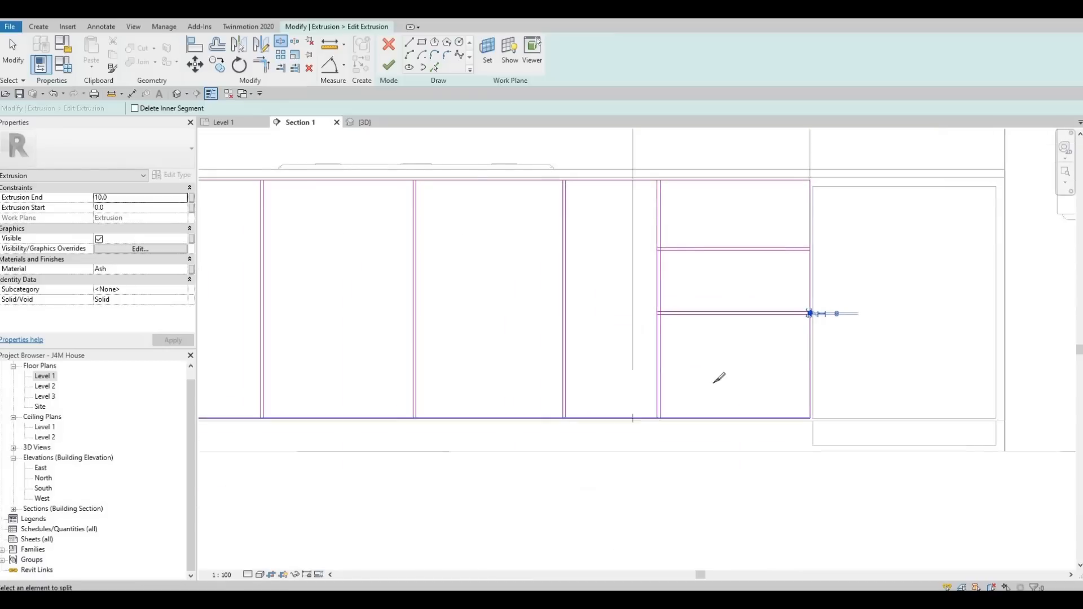
pyautogui.scroll(3, 629, 431)
pyautogui.scroll(3, 704, 405)
pyautogui.click(703, 402)
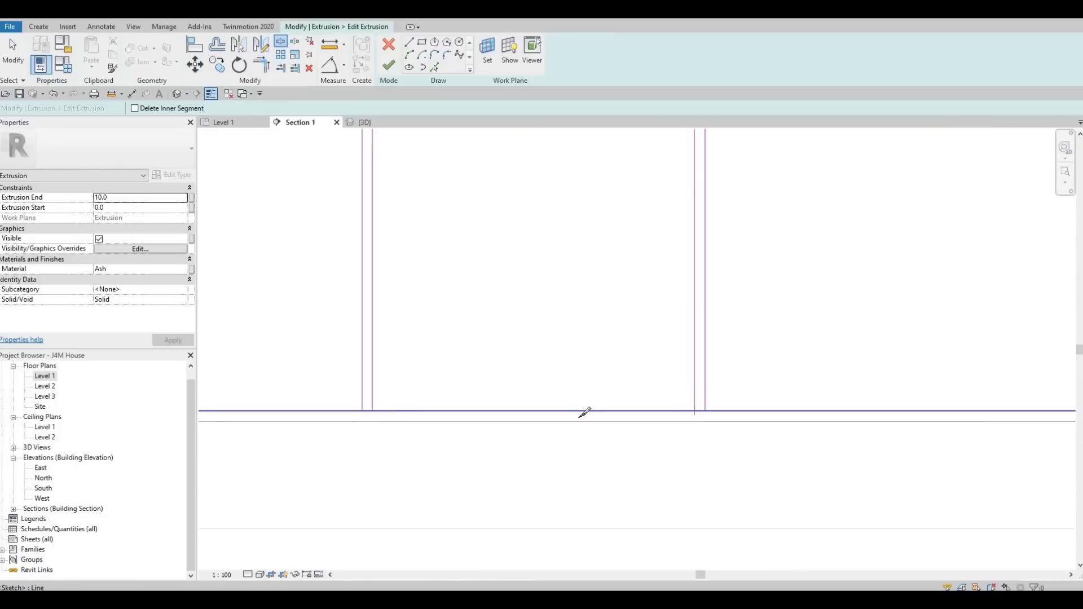
pyautogui.click(367, 410)
pyautogui.scroll(-2, 361, 387)
pyautogui.moveTo(345, 389); pyautogui.dragTo(587, 411, button='middle')
pyautogui.scroll(3, 577, 407)
pyautogui.click(579, 388)
pyautogui.scroll(-2, 578, 387)
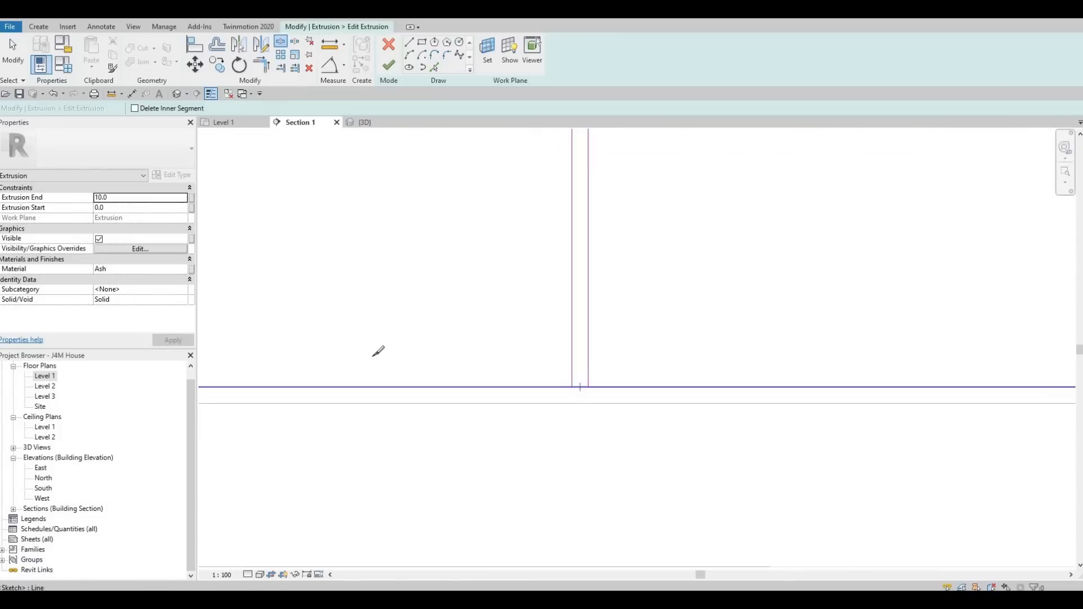
pyautogui.moveTo(248, 366); pyautogui.dragTo(655, 378, button='middle')
pyautogui.scroll(-1, 626, 382)
pyautogui.scroll(2, 626, 387)
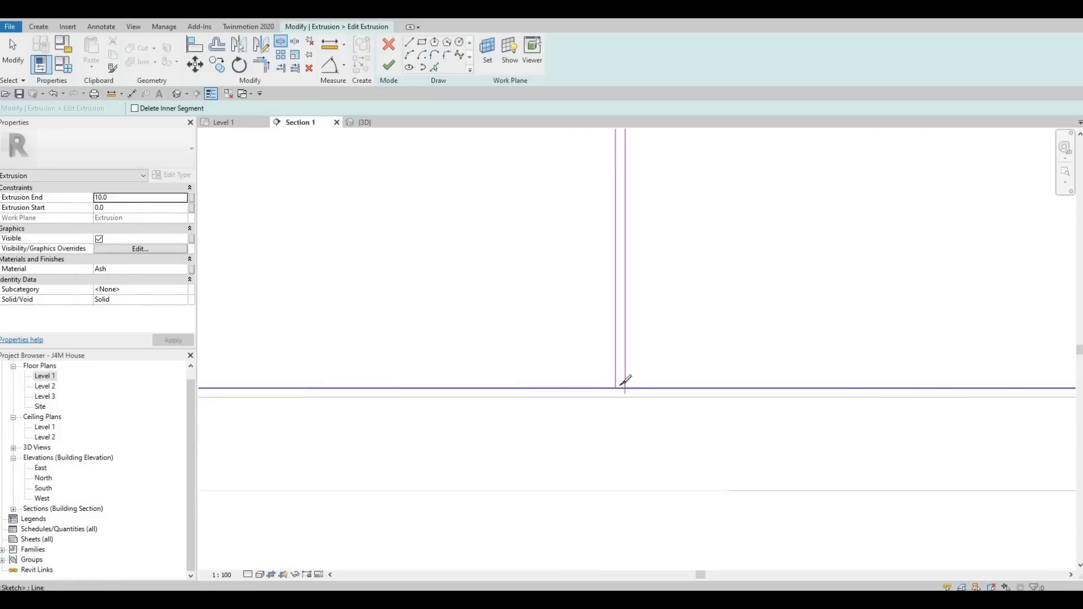
pyautogui.click(619, 387)
pyautogui.moveTo(234, 382); pyautogui.dragTo(660, 375, button='middle')
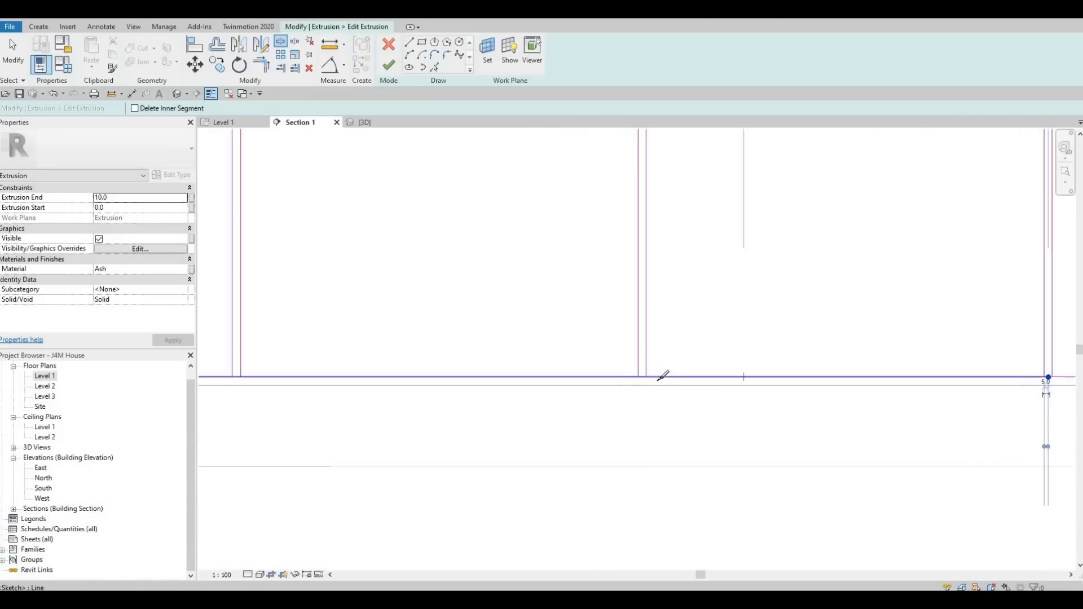
pyautogui.scroll(3, 658, 377)
pyautogui.click(657, 374)
pyautogui.scroll(-3, 762, 376)
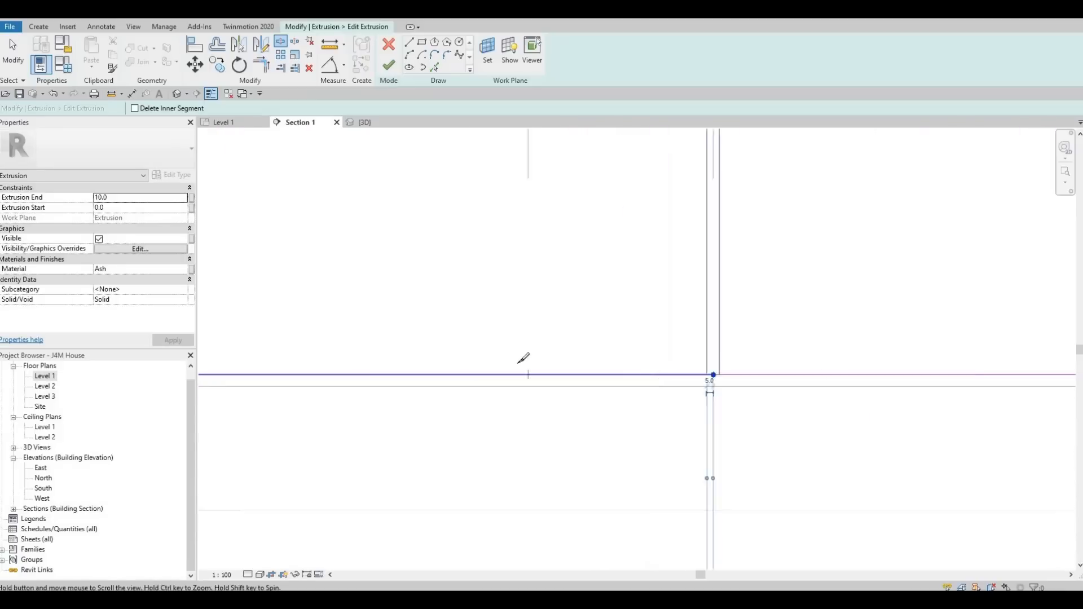
pyautogui.moveTo(288, 380); pyautogui.dragTo(579, 378, button='middle')
pyautogui.scroll(2, 536, 369)
pyautogui.scroll(1, 590, 374)
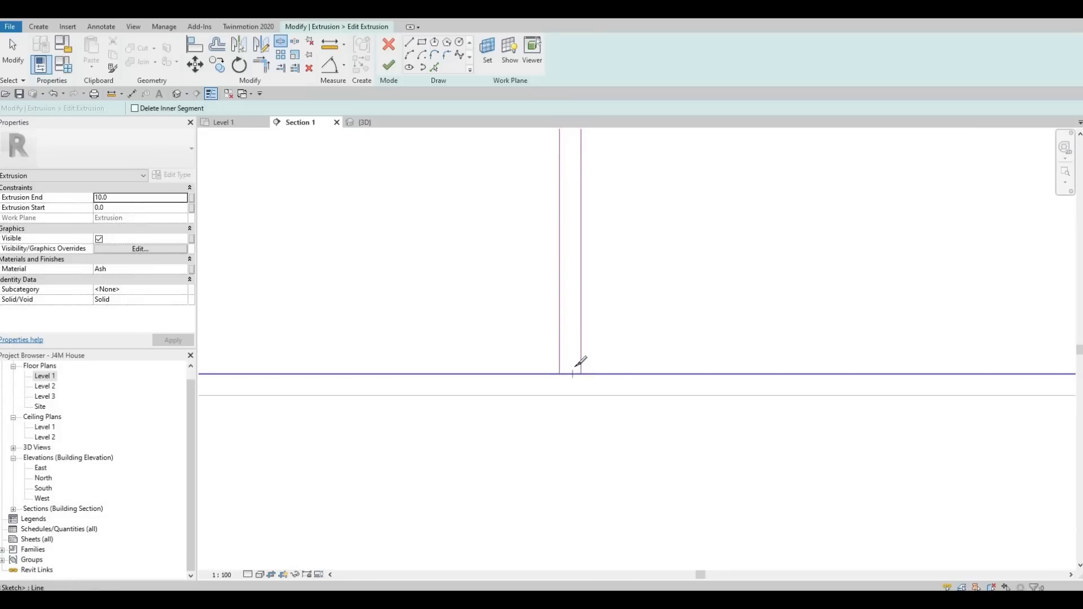
pyautogui.click(576, 374)
pyautogui.scroll(-3, 580, 358)
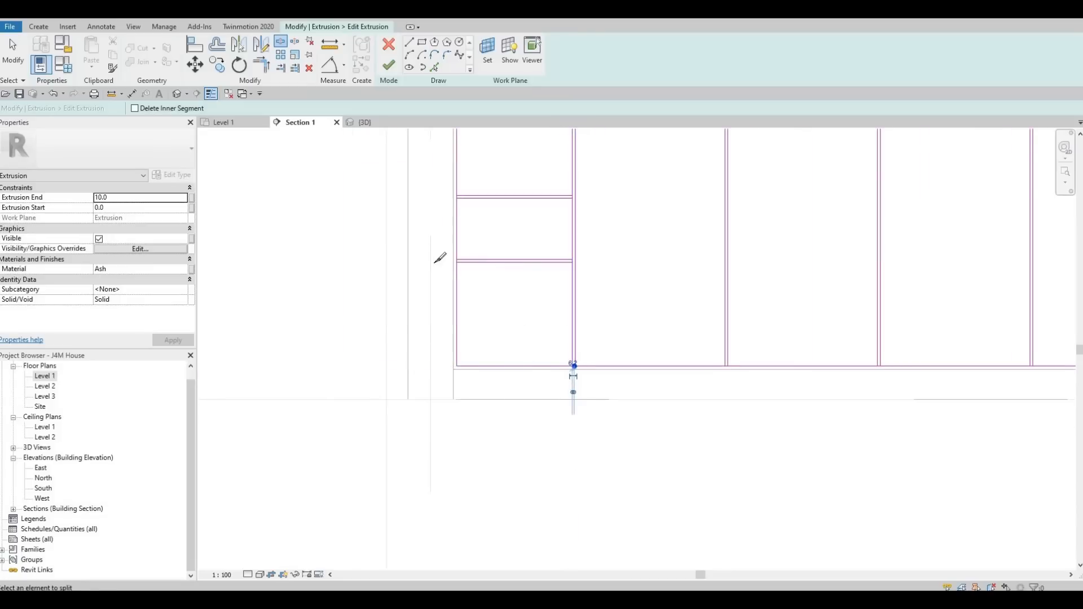
pyautogui.scroll(5, 440, 255)
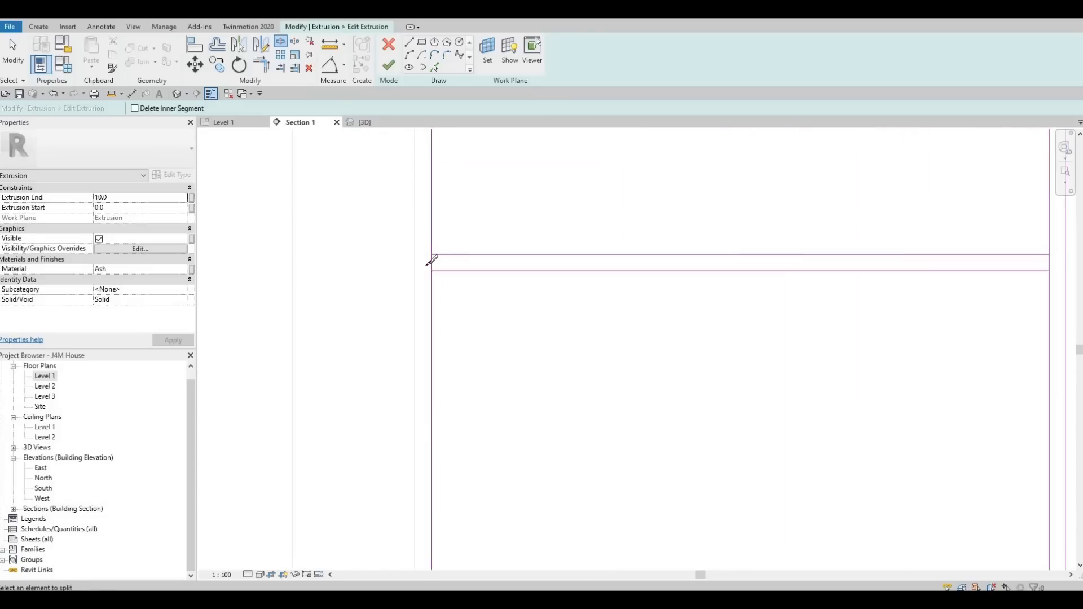
pyautogui.press('Escape')
pyautogui.press('Escape')
pyautogui.scroll(-2, 620, 280)
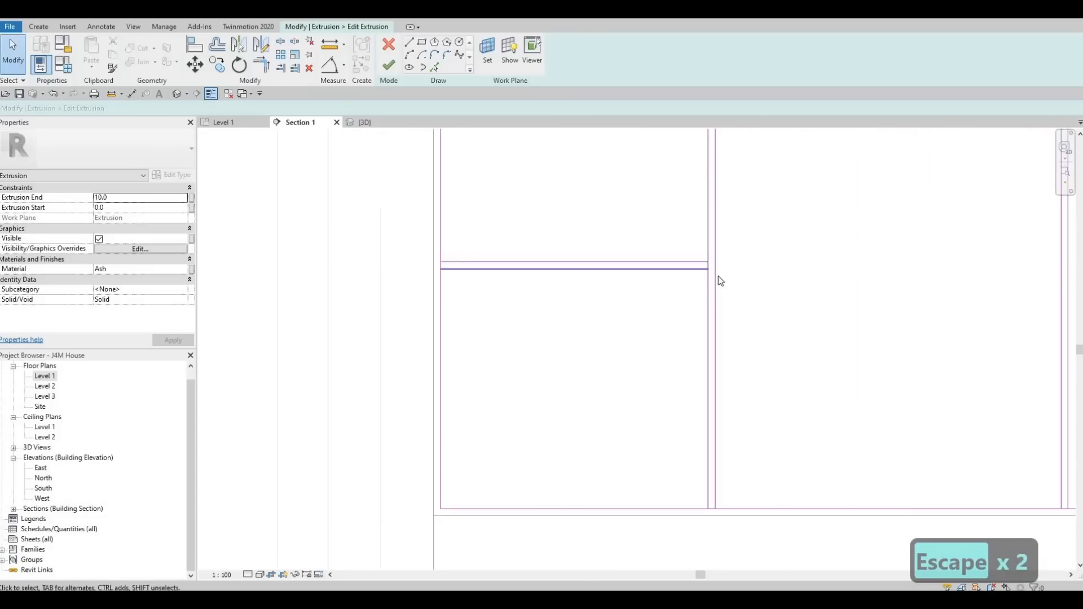
pyautogui.scroll(-3, 642, 327)
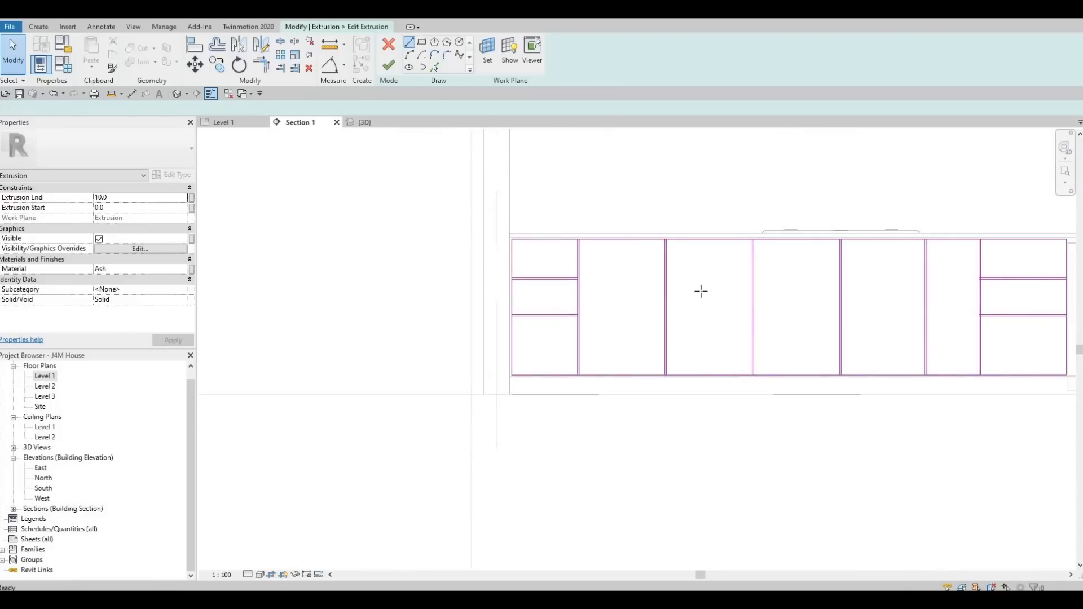
# Draw a horizontal line across the third door, snapping to the midpoints of its two side dividers.
pyautogui.press('l')
pyautogui.press('i')
pyautogui.scroll(1, 670, 297)
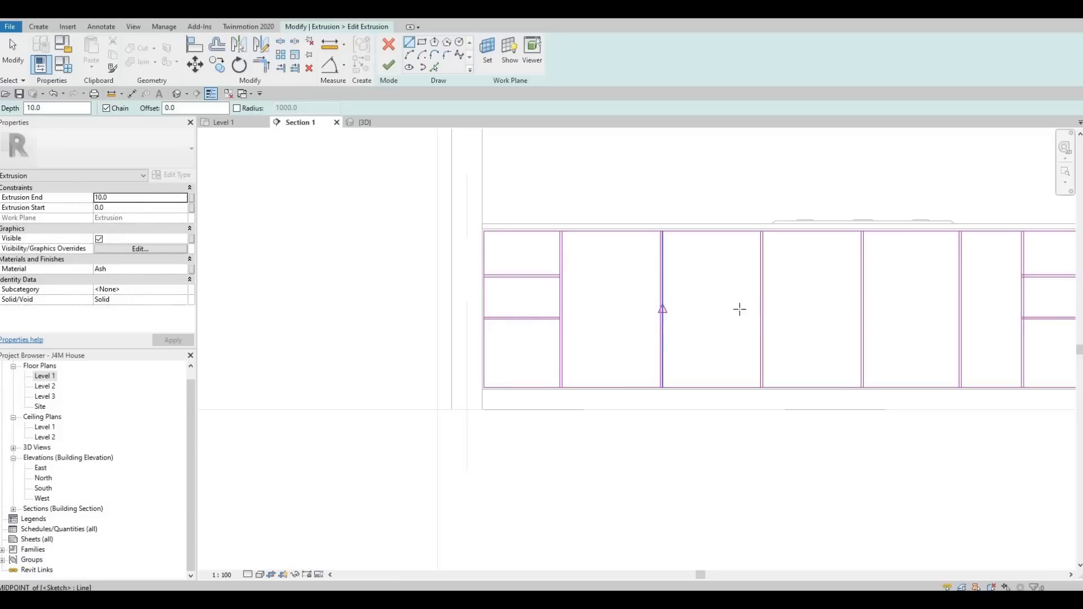
pyautogui.click(663, 310)
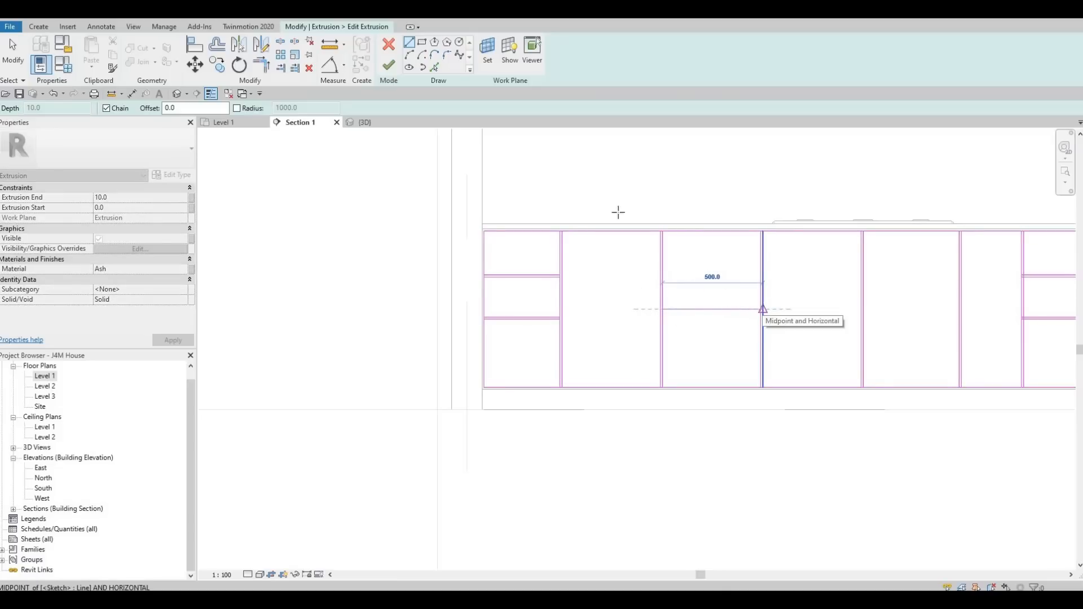
pyautogui.click(763, 309)
# Use Pick Lines with a 10 offset to add a parallel line beside the new horizontal door line.
pyautogui.press('Escape')
pyautogui.press('Escape')
pyautogui.click(435, 67)
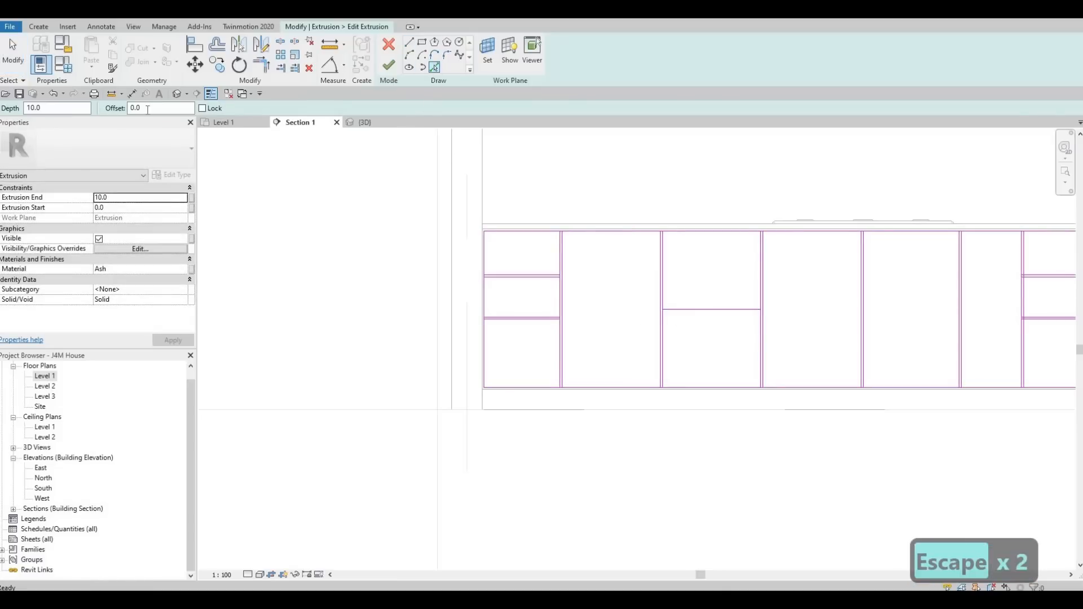
pyautogui.write('10')
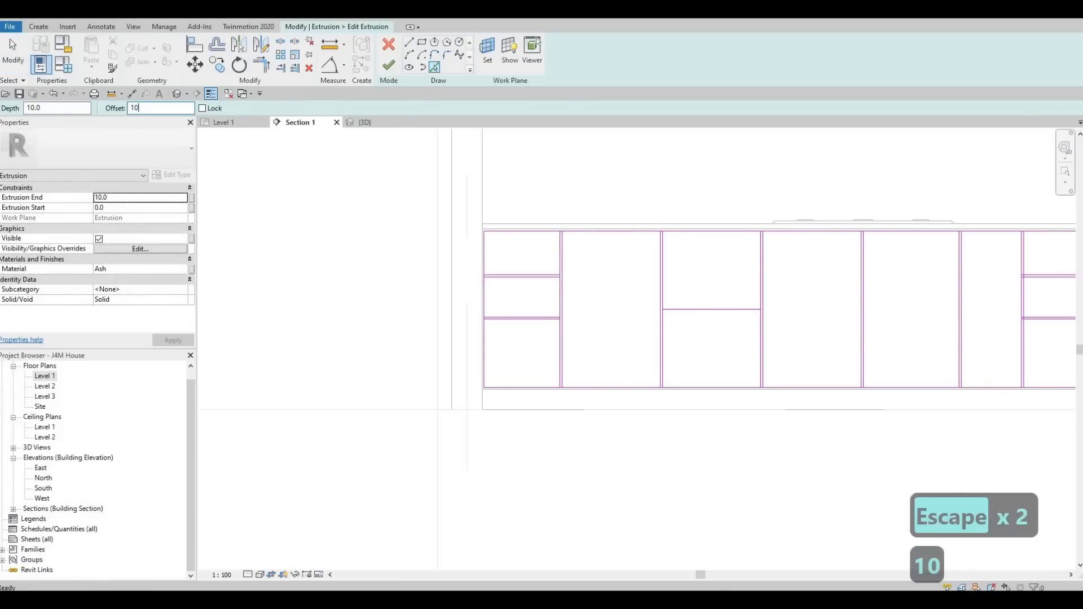
pyautogui.press('Return')
pyautogui.scroll(2, 733, 309)
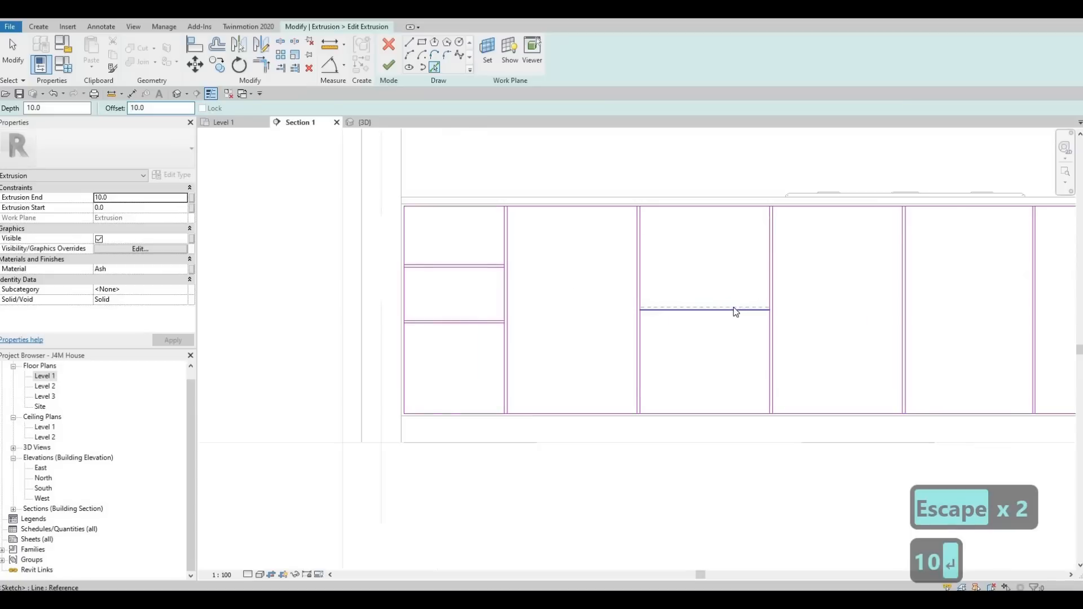
pyautogui.click(709, 314)
pyautogui.press('Escape')
pyautogui.press('Escape')
# Split the new doubled door lines where they meet the vertical divider edges using Split Element.
pyautogui.press('s')
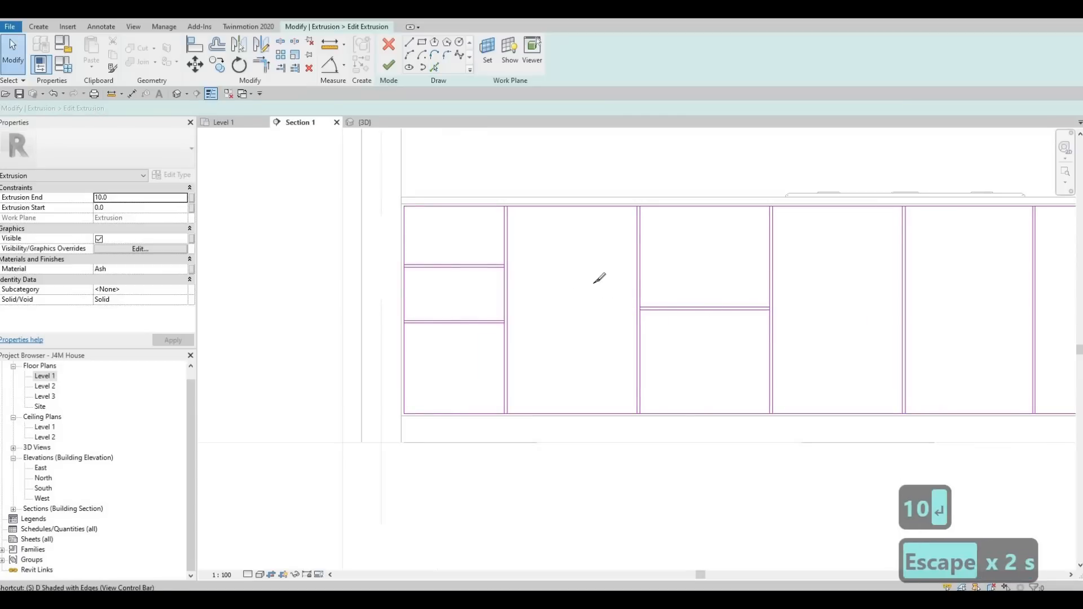
pyautogui.press('l')
pyautogui.scroll(4, 658, 313)
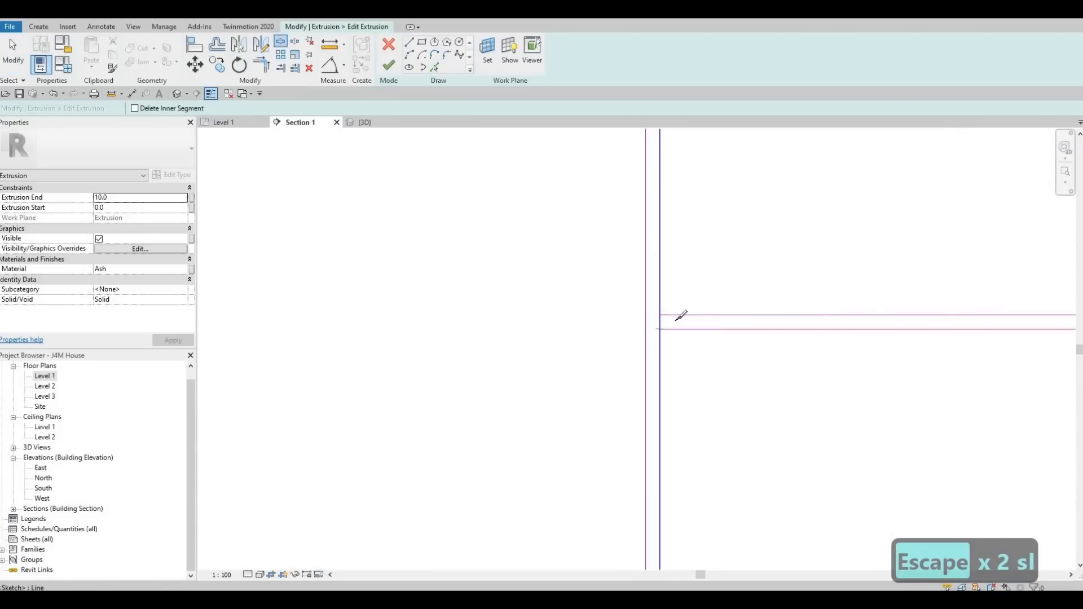
pyautogui.click(660, 322)
pyautogui.scroll(-4, 979, 320)
pyautogui.scroll(4, 971, 321)
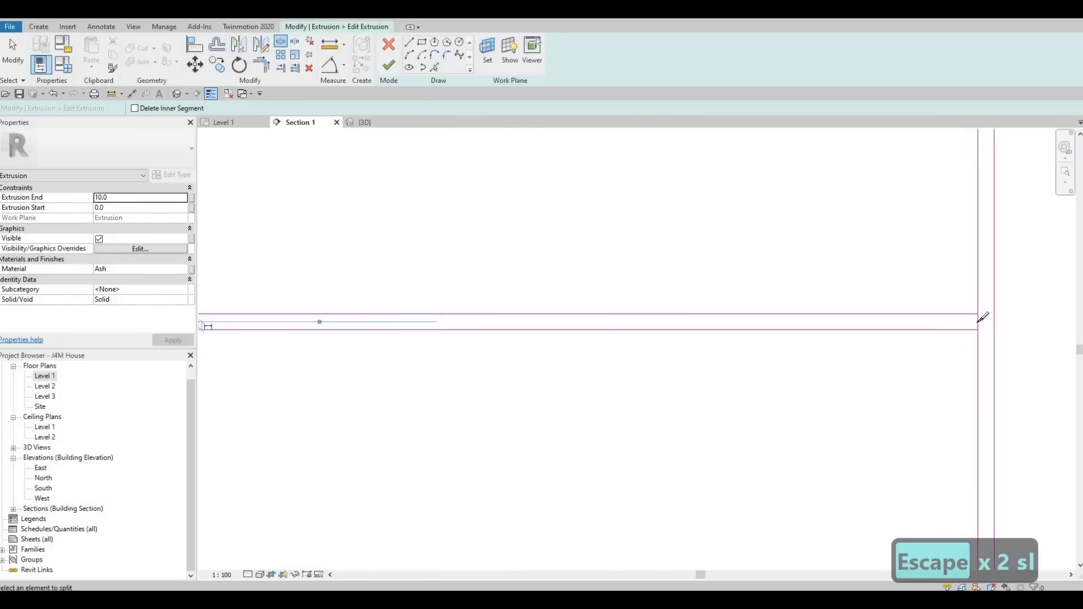
pyautogui.click(980, 320)
pyautogui.scroll(-5, 545, 259)
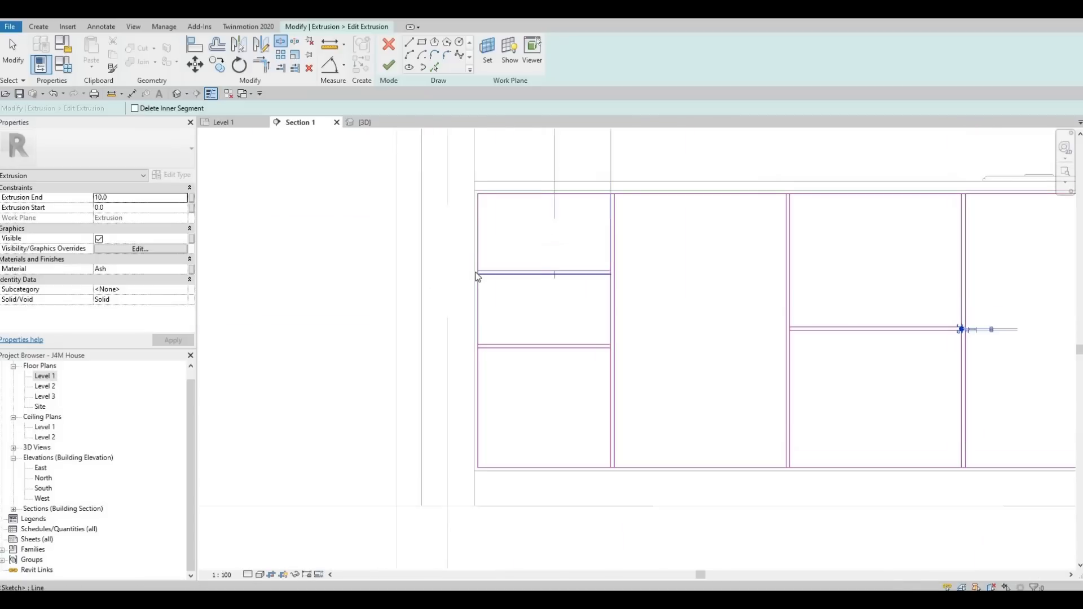
# Start Trim/Extend to Corner and join the new doubled door lines to the side divider edges, closing each panel corner.
pyautogui.press('Escape')
pyautogui.press('Escape')
pyautogui.press('Escape')
pyautogui.press('t')
pyautogui.press('r')
pyautogui.scroll(3, 556, 260)
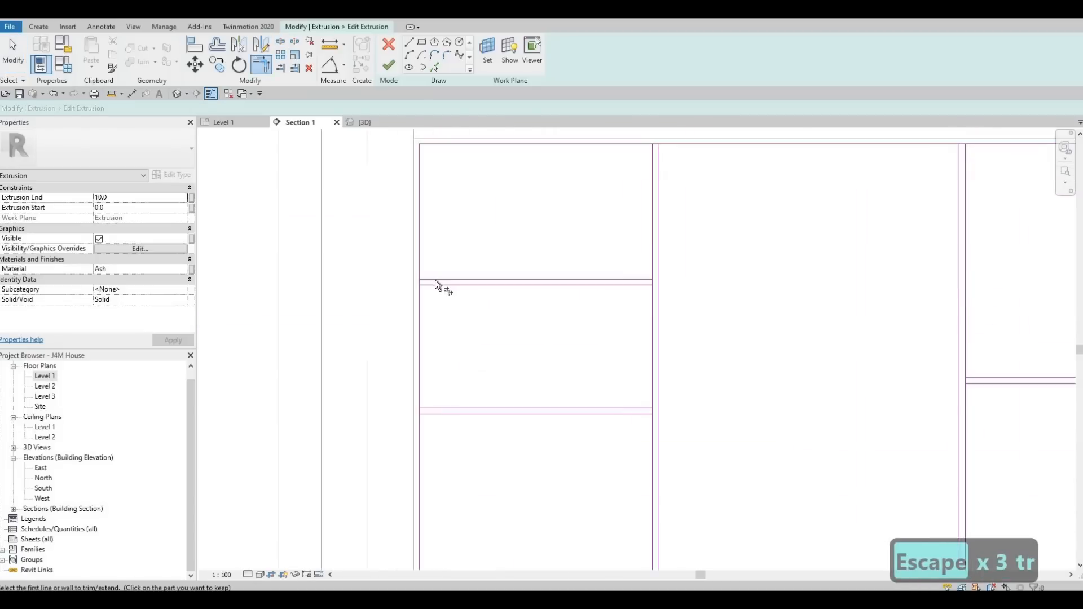
pyautogui.scroll(2, 435, 280)
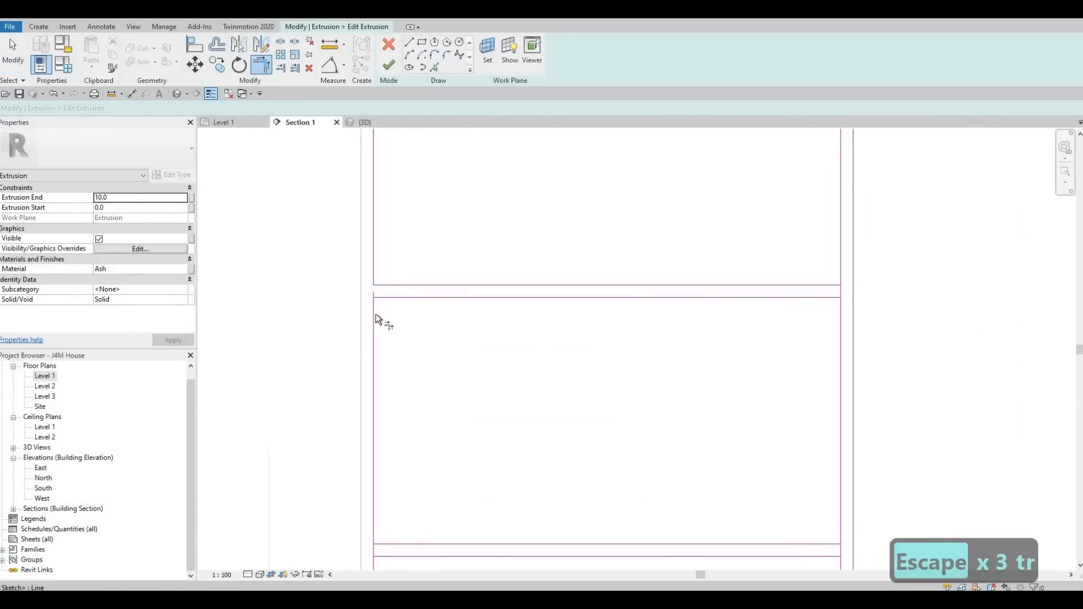
pyautogui.click(395, 300)
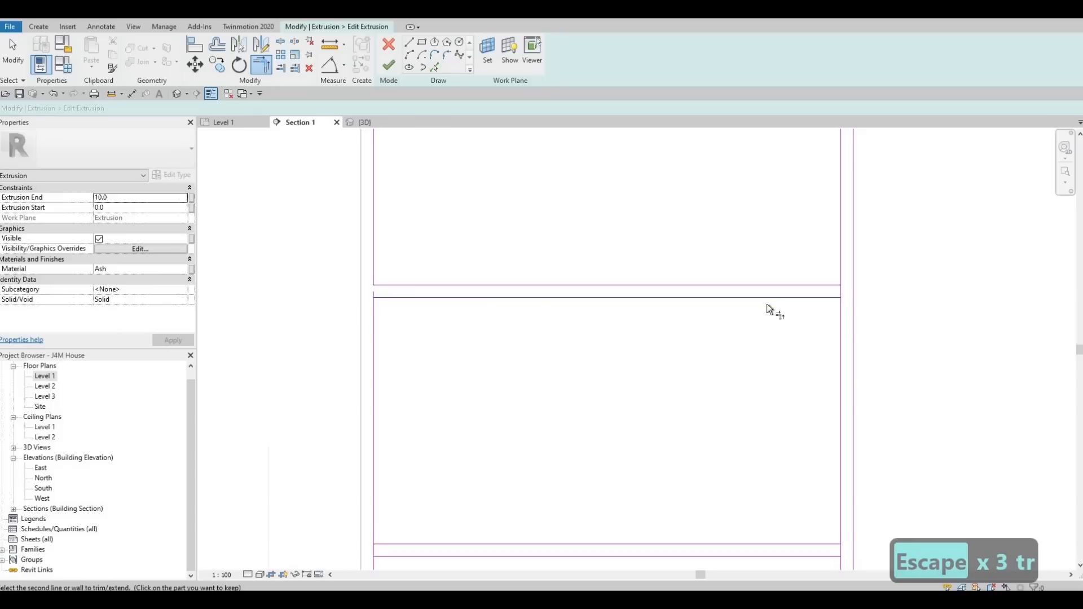
pyautogui.click(839, 324)
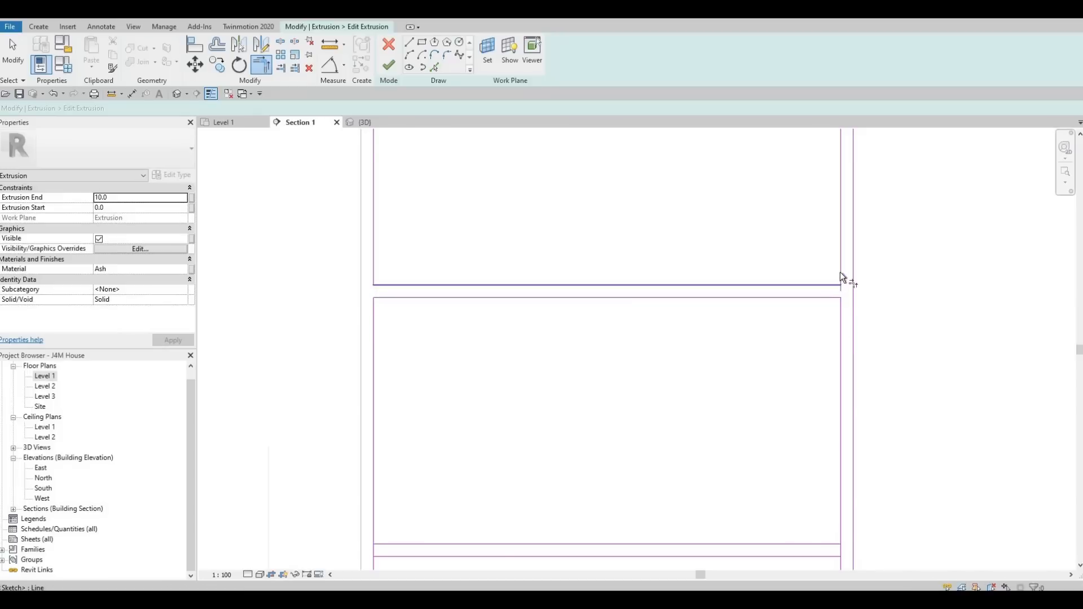
pyautogui.scroll(-2, 826, 457)
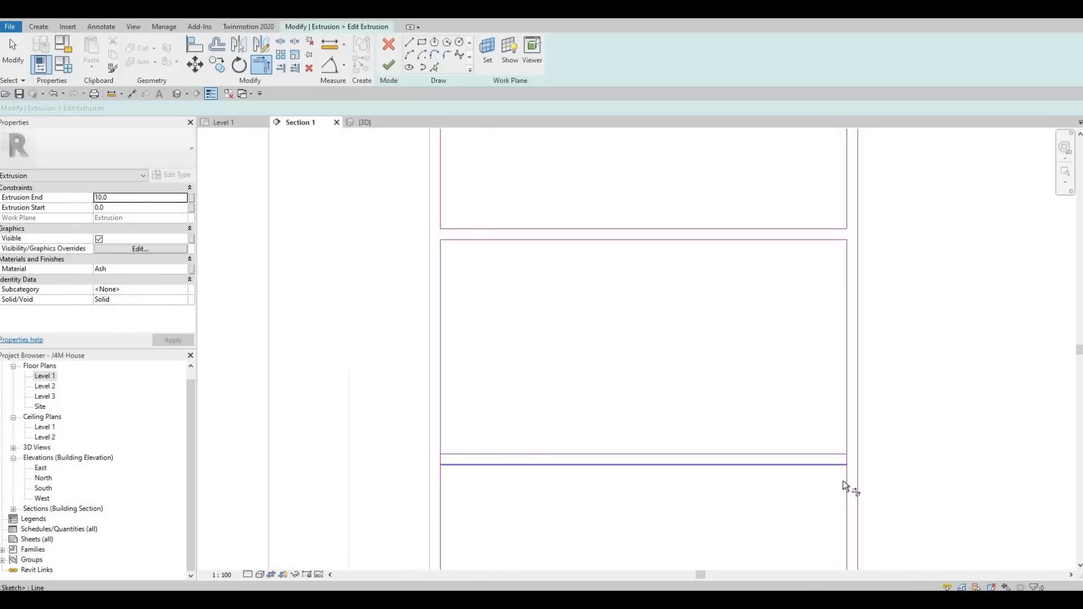
pyautogui.click(847, 486)
pyautogui.click(839, 453)
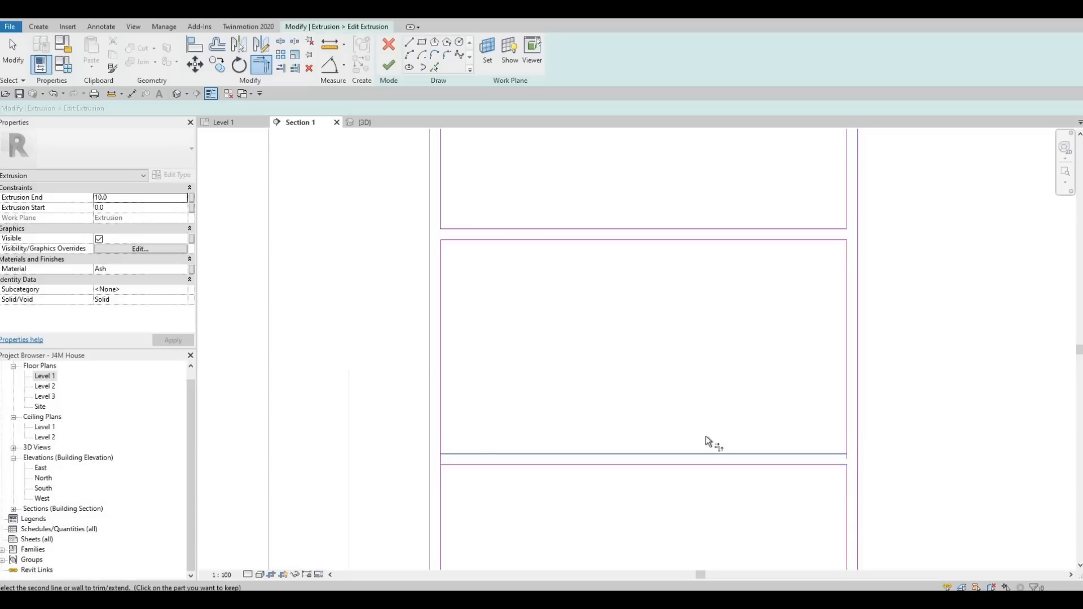
pyautogui.click(440, 438)
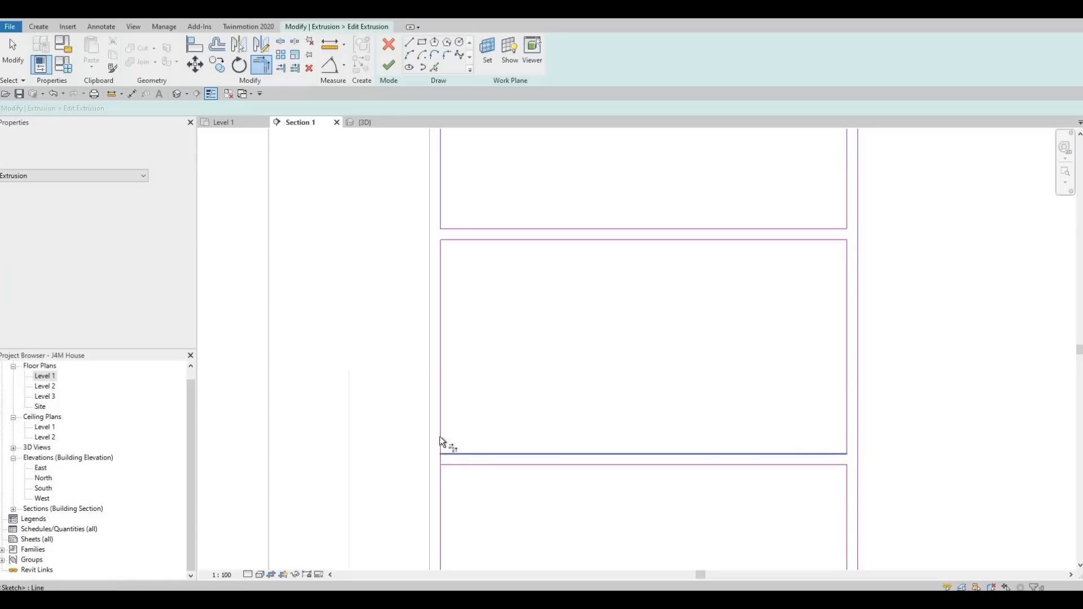
pyautogui.click(451, 475)
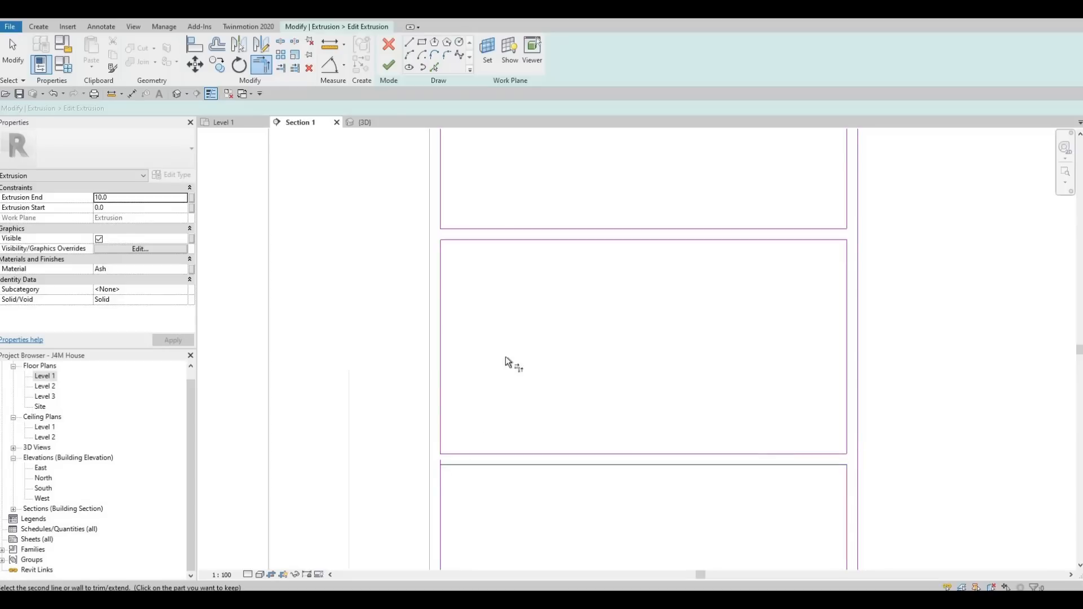
# Trim the top edge lines to the vertical dividers at the first two doors, forming closed top corners.
pyautogui.scroll(-4, 505, 356)
pyautogui.moveTo(749, 266); pyautogui.dragTo(726, 343, button='middle')
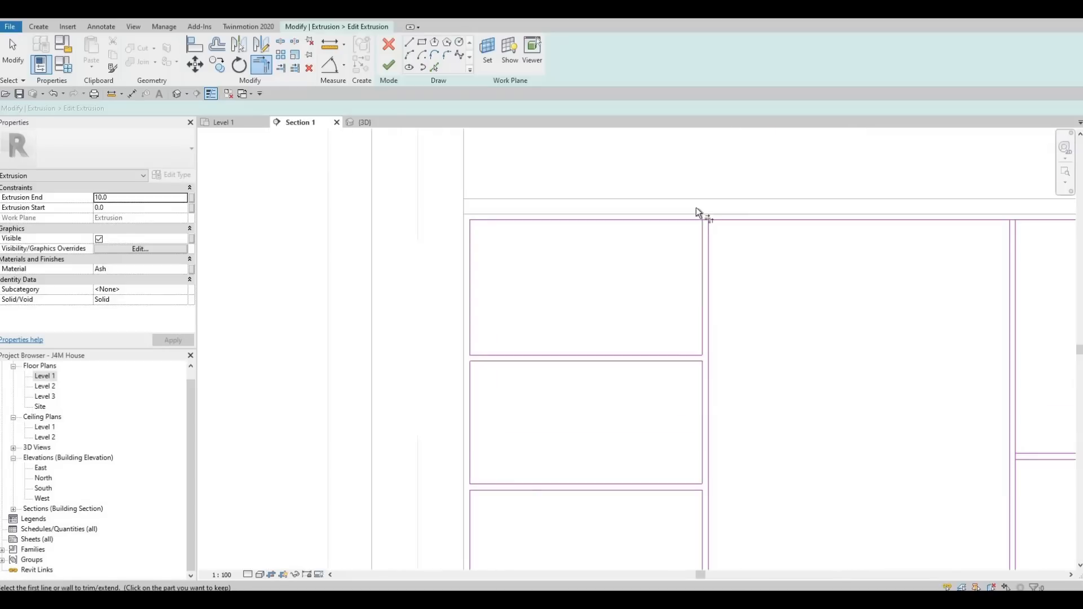
pyautogui.scroll(2, 699, 213)
pyautogui.click(700, 226)
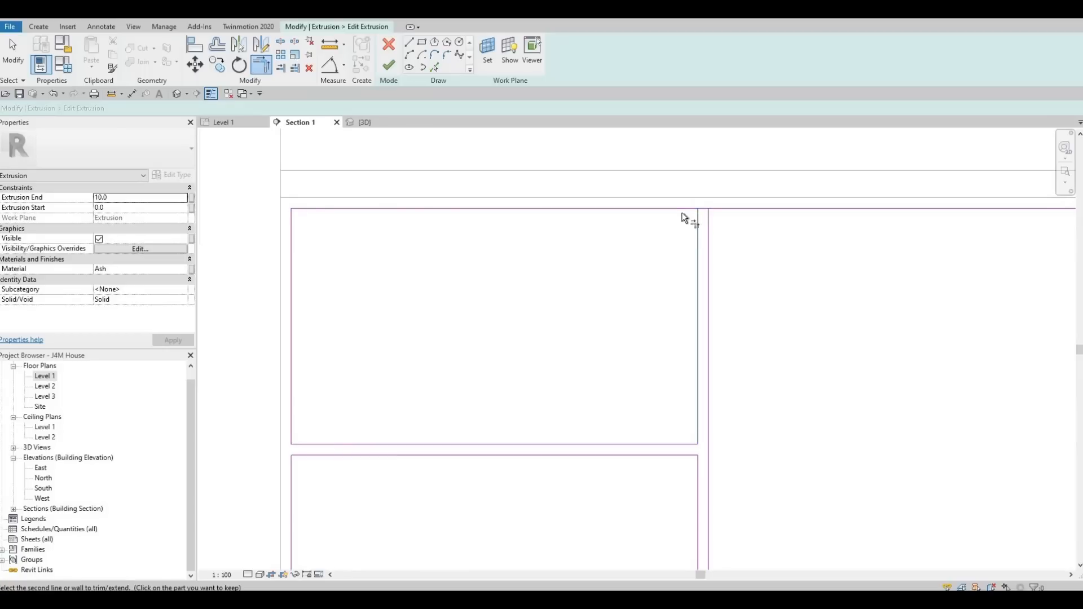
pyautogui.click(679, 207)
pyautogui.click(708, 222)
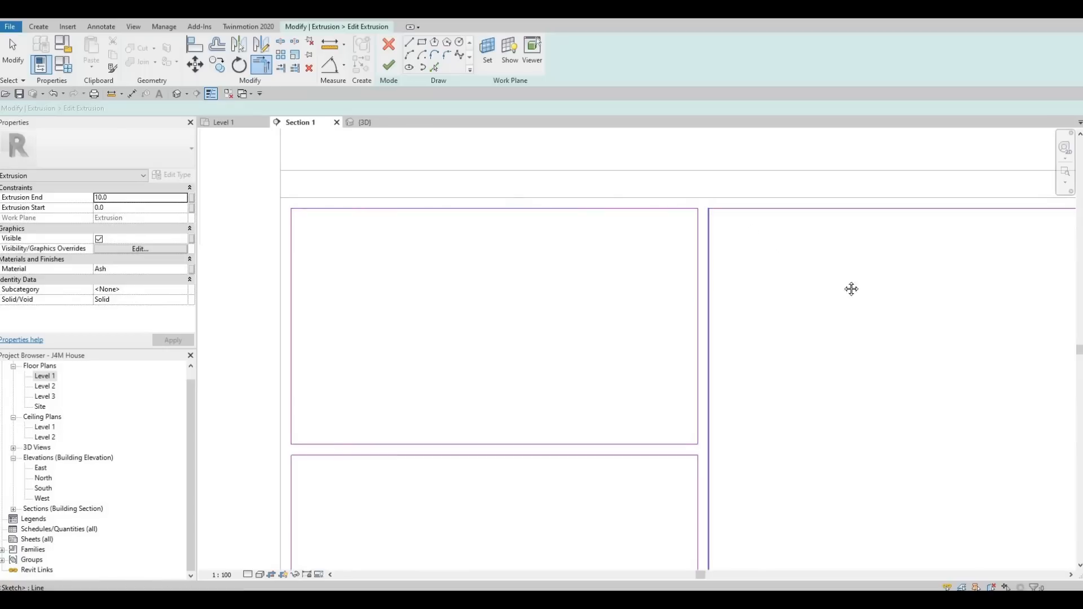
pyautogui.scroll(-2, 790, 243)
pyautogui.moveTo(999, 220); pyautogui.dragTo(781, 221, button='middle')
pyautogui.scroll(1, 790, 221)
pyautogui.click(794, 220)
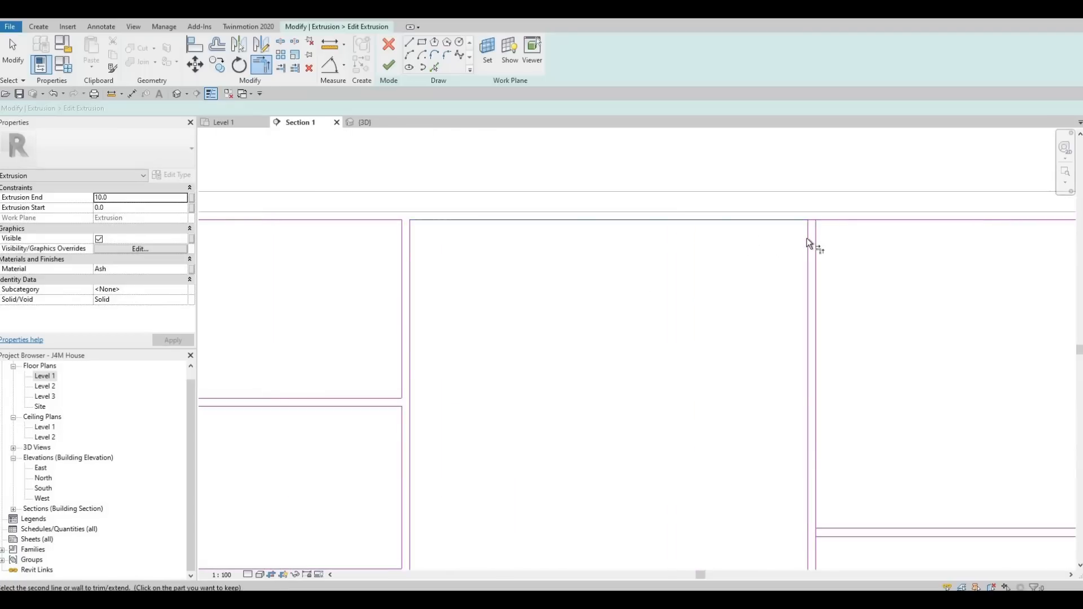
pyautogui.click(807, 239)
pyautogui.click(818, 220)
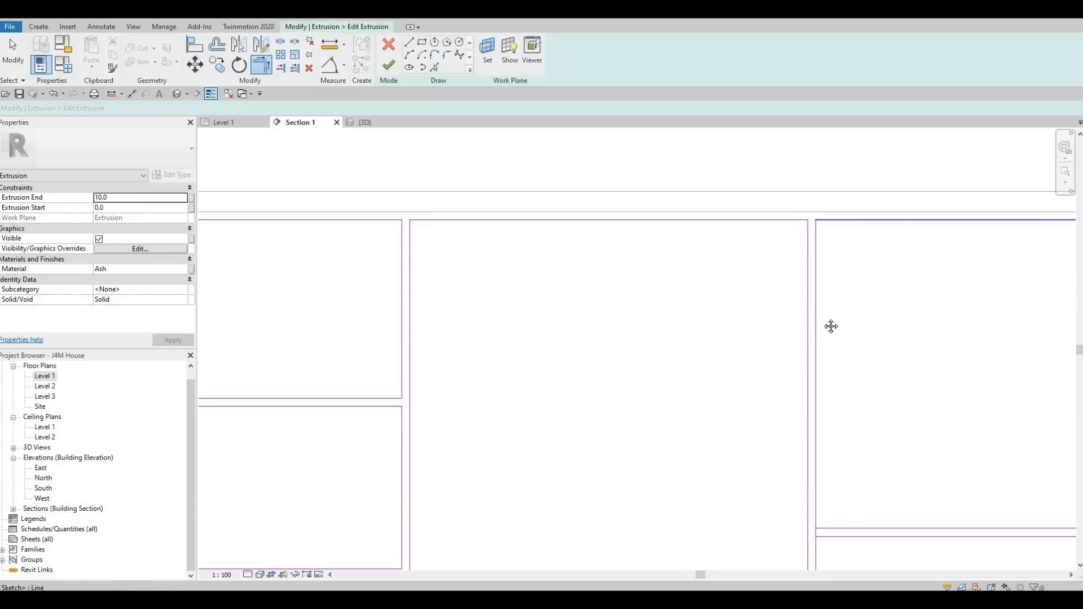
# Trim the doubled horizontal line in the next door to both side dividers, closing the four panel corners.
pyautogui.moveTo(831, 326); pyautogui.dragTo(826, 284, button='middle')
pyautogui.scroll(-4, 826, 284)
pyautogui.moveTo(818, 402); pyautogui.dragTo(639, 310, button='middle')
pyautogui.scroll(3, 640, 310)
pyautogui.click(639, 313)
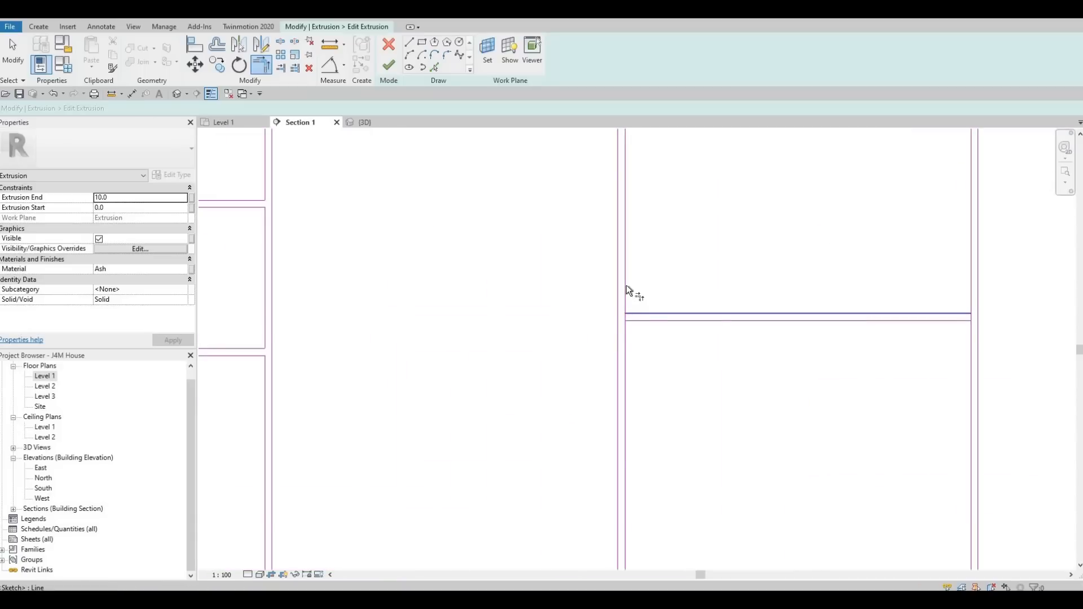
pyautogui.click(626, 285)
pyautogui.click(637, 321)
pyautogui.click(627, 339)
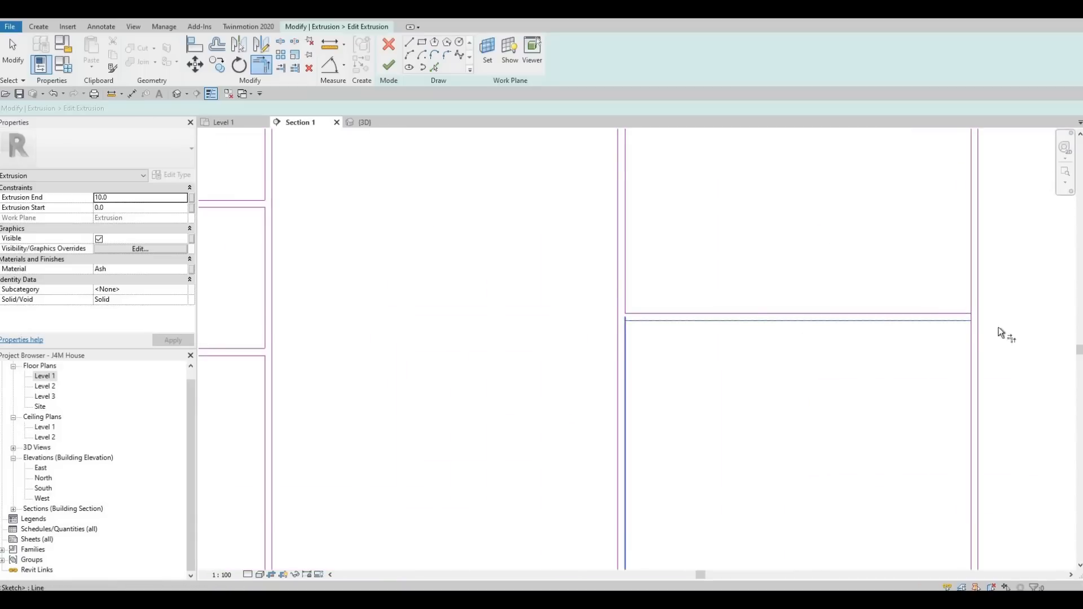
pyautogui.click(963, 321)
pyautogui.click(972, 334)
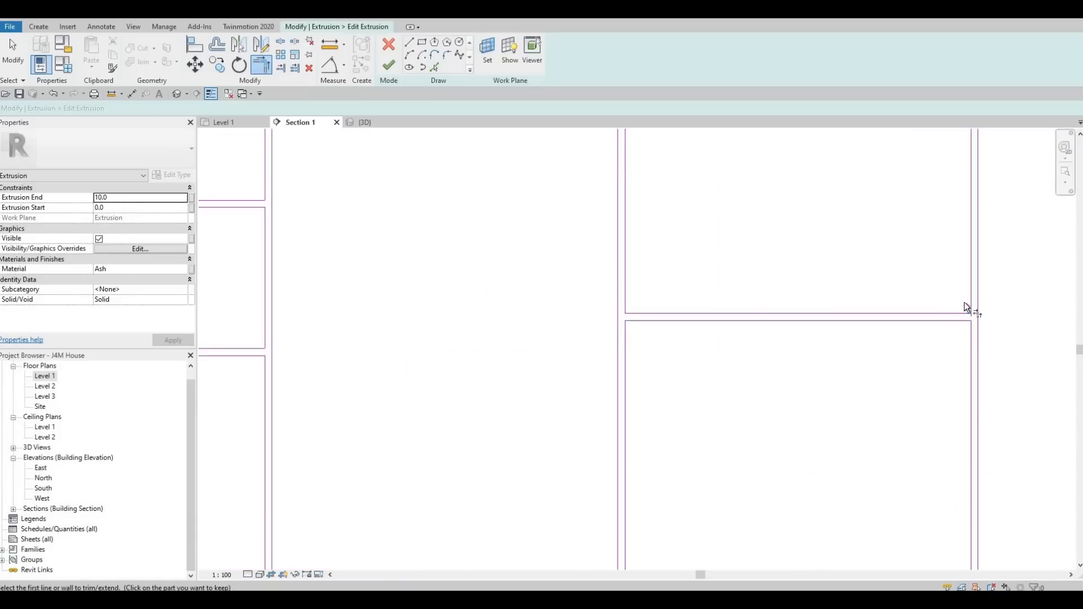
pyautogui.click(963, 312)
pyautogui.click(970, 295)
# Trim the top edge lines to the next vertical dividers, closing the top corners of the adjoining door fronts.
pyautogui.moveTo(983, 261); pyautogui.dragTo(845, 460, button='middle')
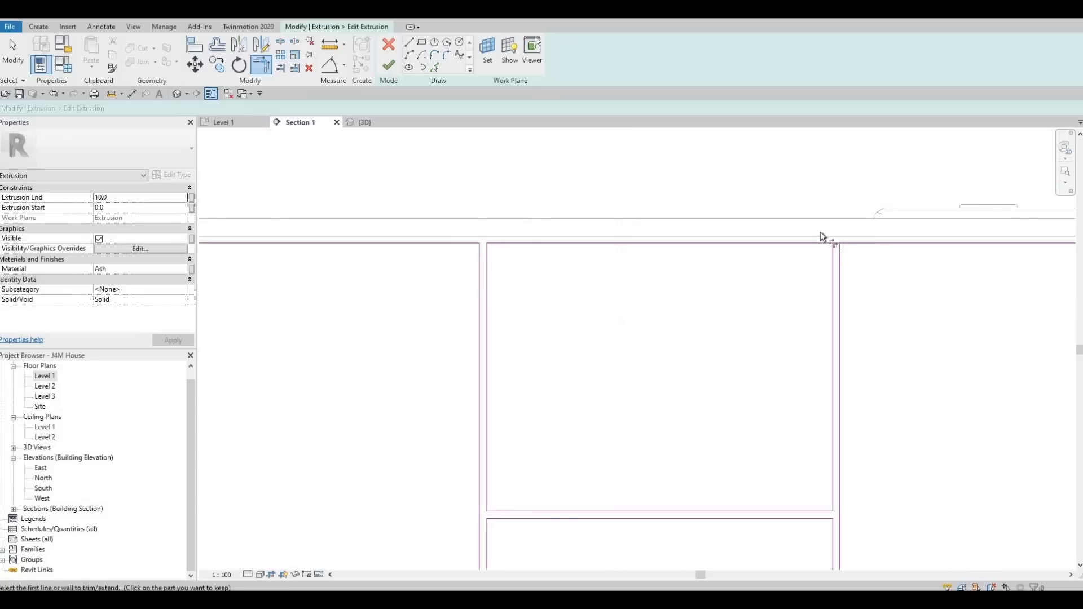
pyautogui.scroll(2, 823, 237)
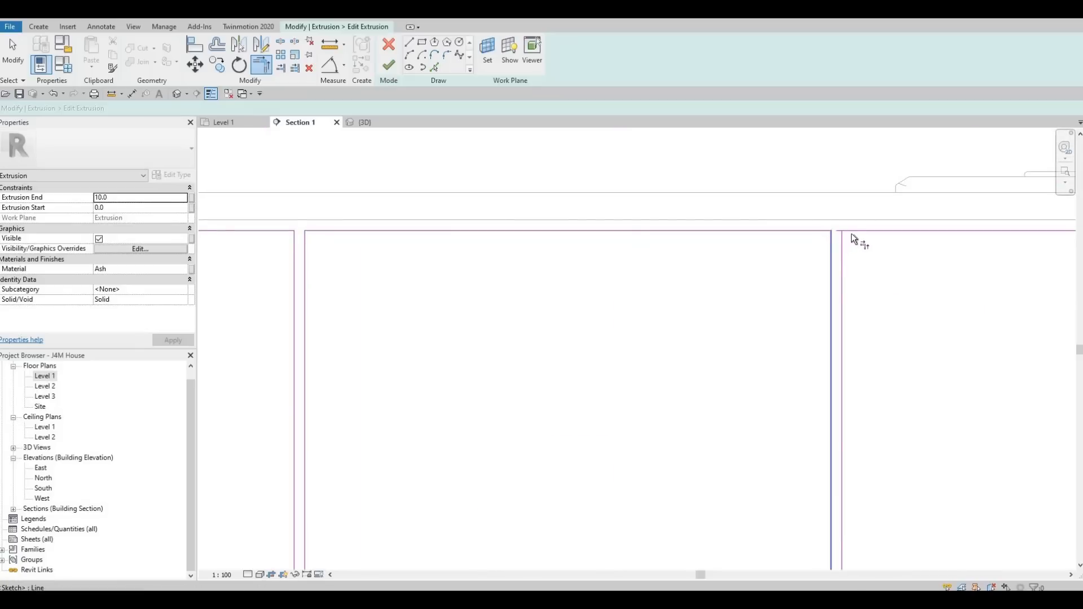
pyautogui.click(843, 239)
pyautogui.click(853, 232)
pyautogui.moveTo(932, 273); pyautogui.dragTo(740, 303, button='middle')
pyautogui.scroll(-1, 607, 258)
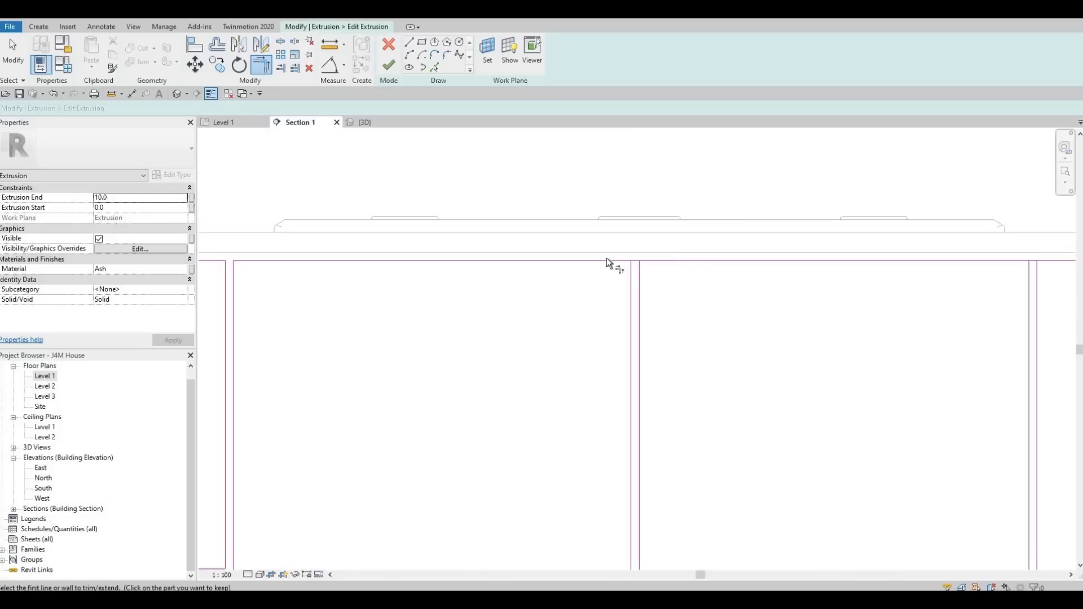
pyautogui.scroll(1, 607, 258)
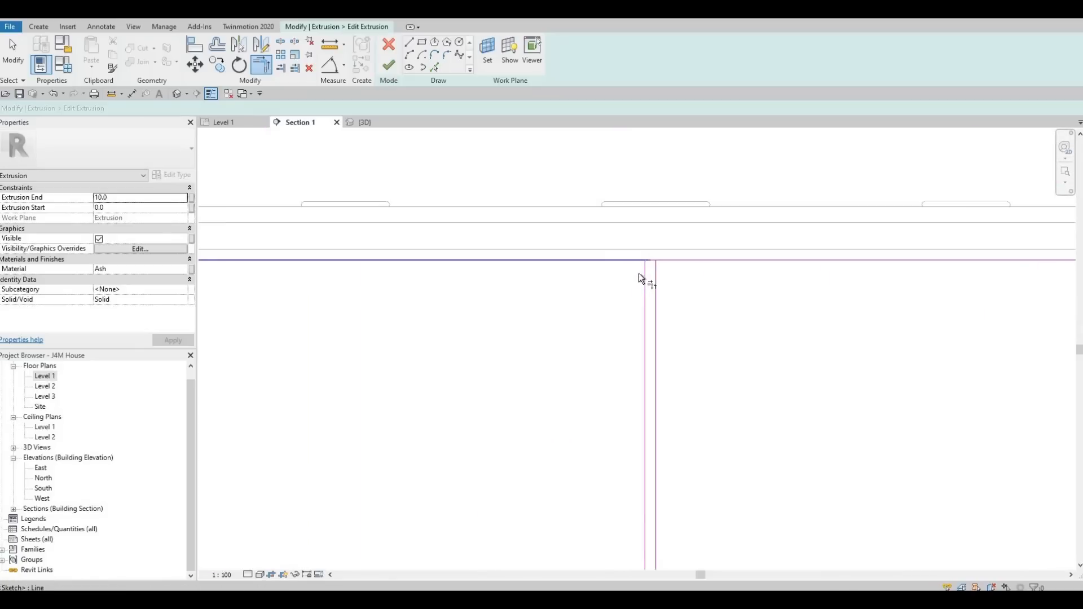
pyautogui.click(670, 259)
pyautogui.moveTo(743, 314); pyautogui.dragTo(317, 307, button='middle')
pyautogui.scroll(-1, 585, 254)
pyautogui.scroll(1, 665, 253)
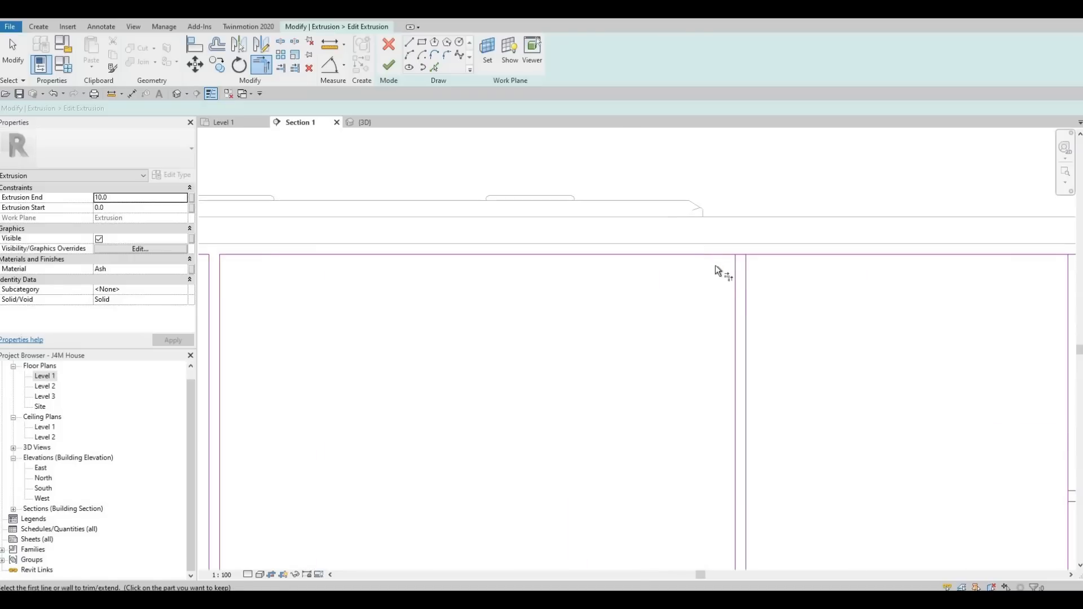
pyautogui.click(704, 256)
pyautogui.click(734, 277)
pyautogui.click(746, 275)
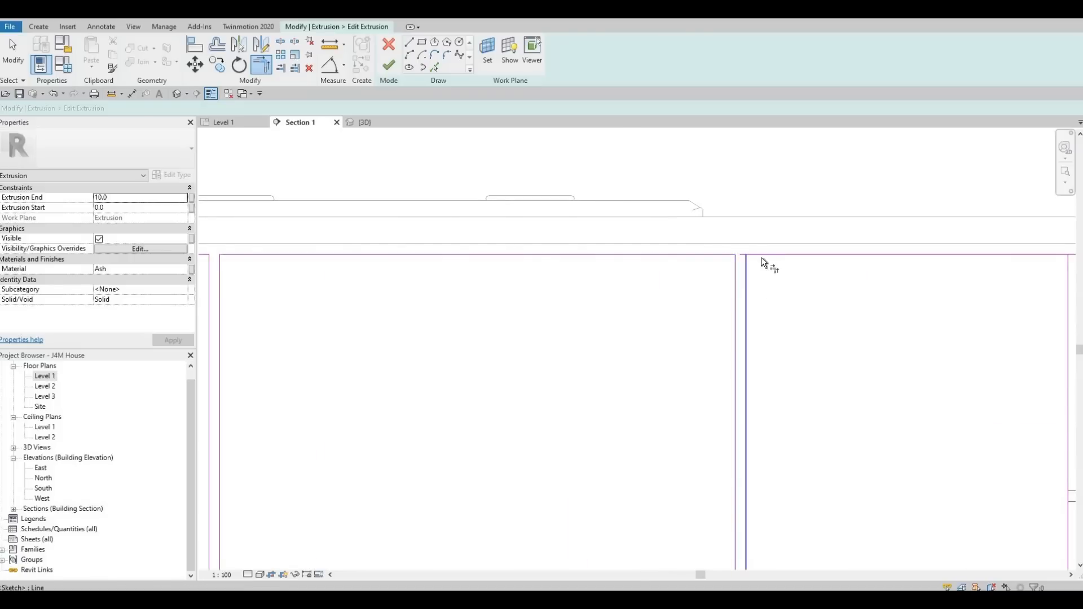
pyautogui.click(761, 258)
# Close the top corner and the doubled horizontal line corners of the door split into upper and lower fronts.
pyautogui.moveTo(769, 312); pyautogui.dragTo(242, 270, button='middle')
pyautogui.scroll(-2, 530, 244)
pyautogui.scroll(1, 515, 226)
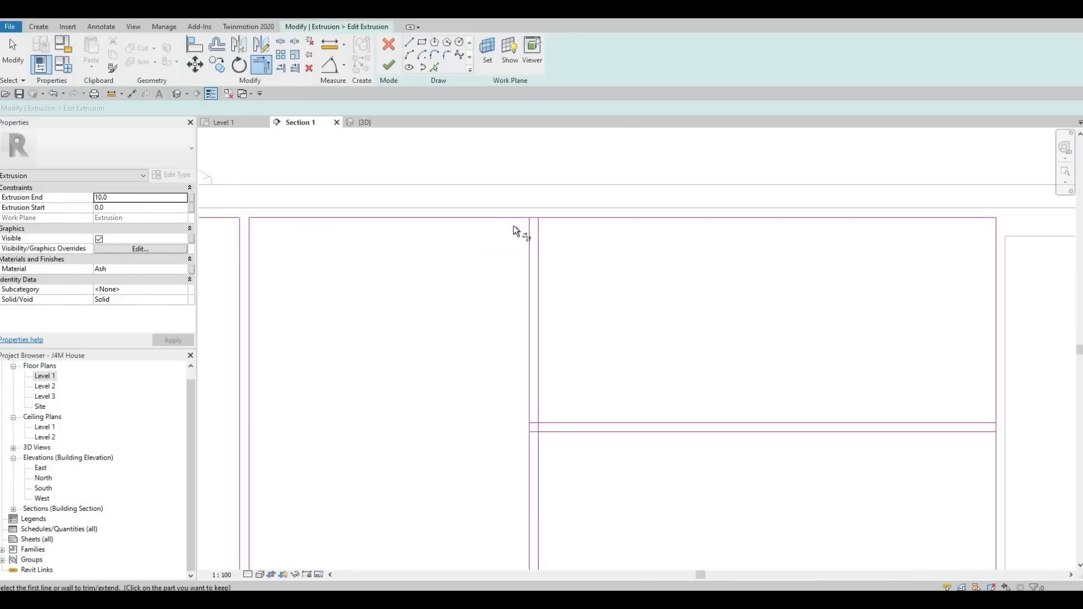
pyautogui.click(530, 238)
pyautogui.click(549, 219)
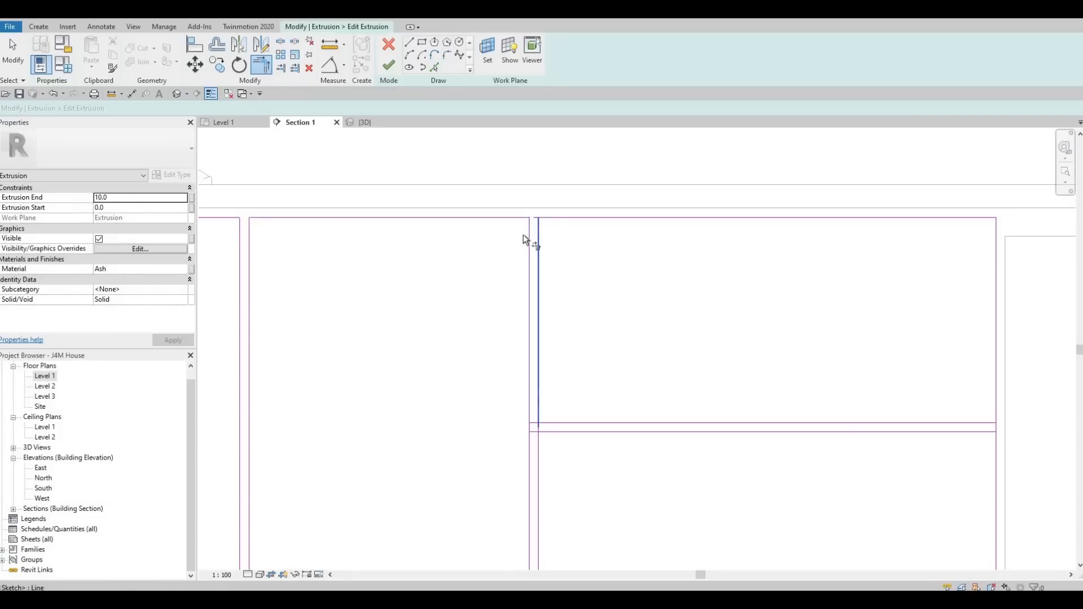
pyautogui.click(558, 422)
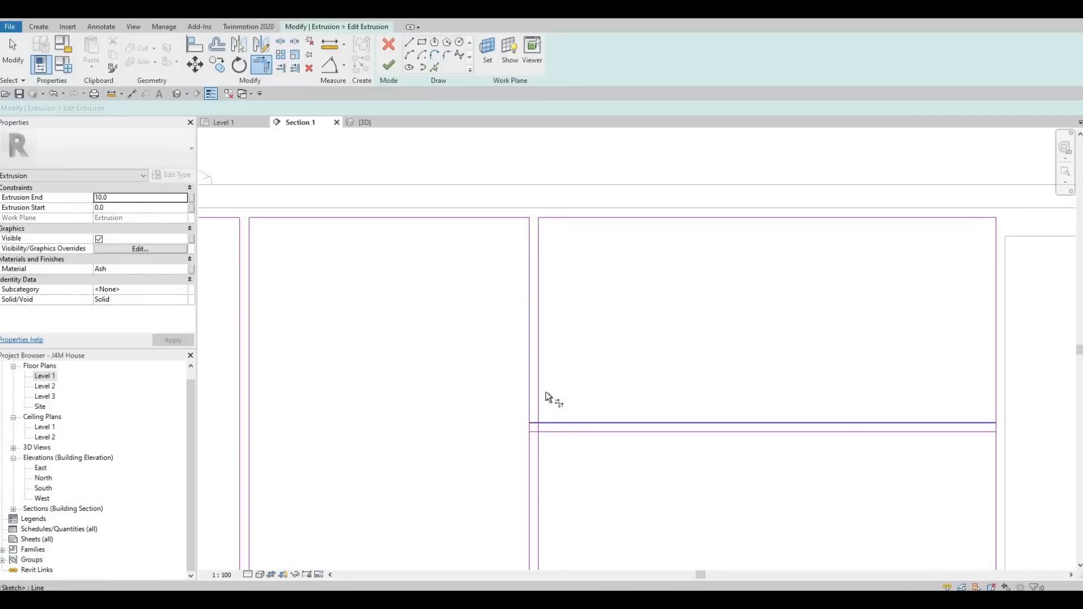
pyautogui.click(538, 381)
pyautogui.click(555, 431)
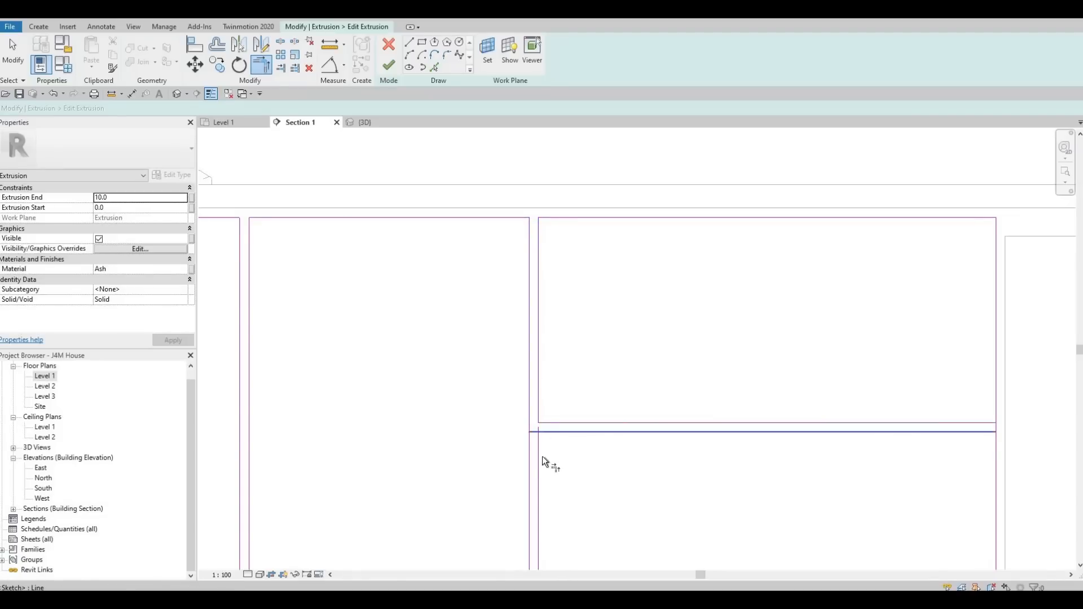
pyautogui.click(540, 455)
pyautogui.click(987, 422)
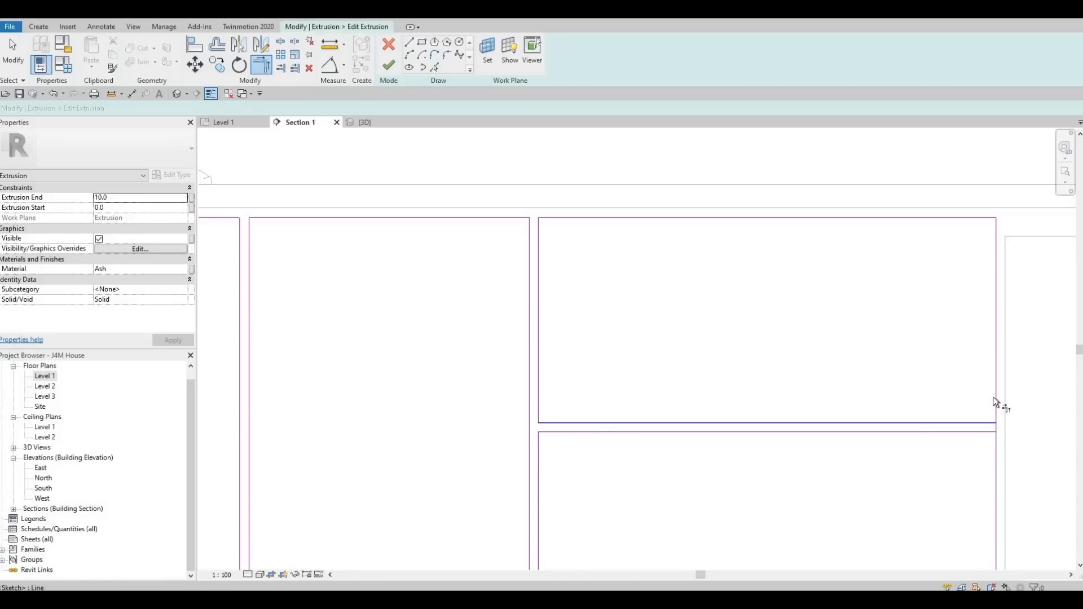
pyautogui.click(994, 397)
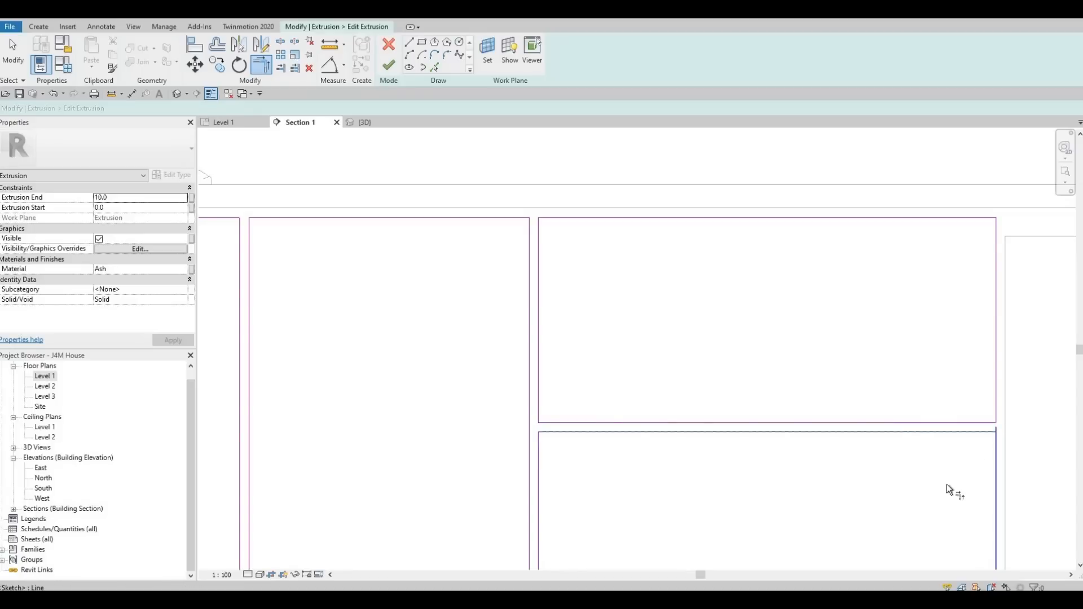
# Trim the remaining horizontal line corner and the bottom edge lines to the vertical dividers, closing the lower panel corners.
pyautogui.scroll(-3, 964, 300)
pyautogui.scroll(1, 1029, 346)
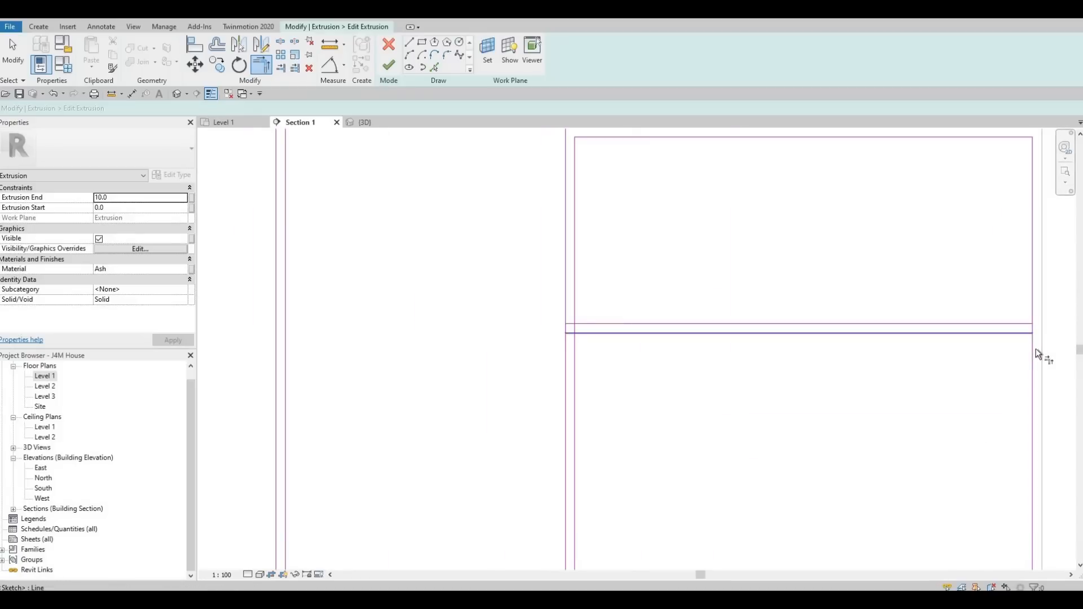
pyautogui.click(576, 345)
pyautogui.click(585, 323)
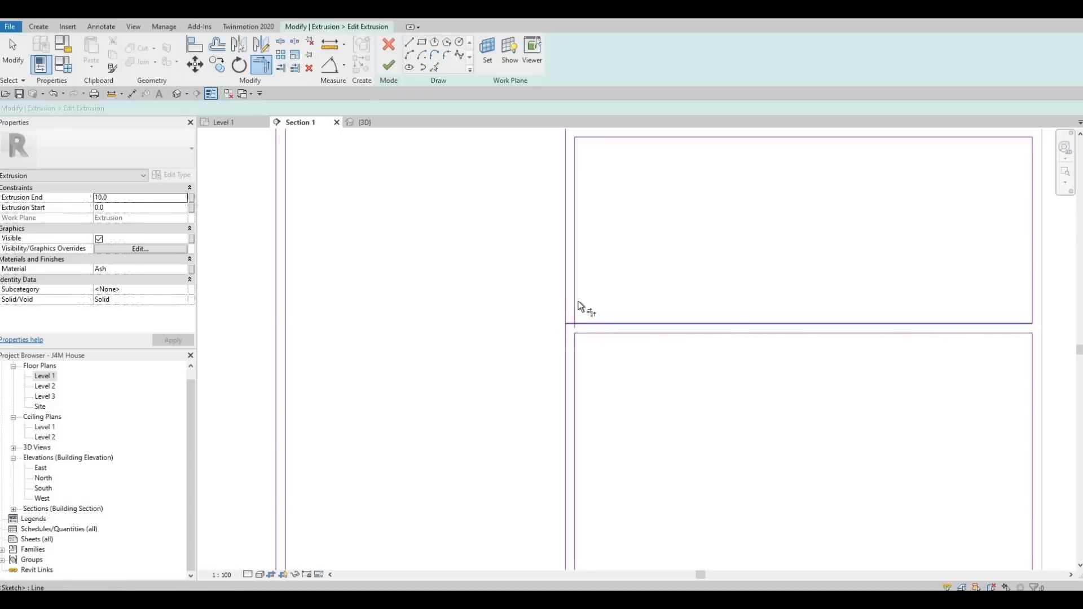
pyautogui.scroll(-2, 541, 426)
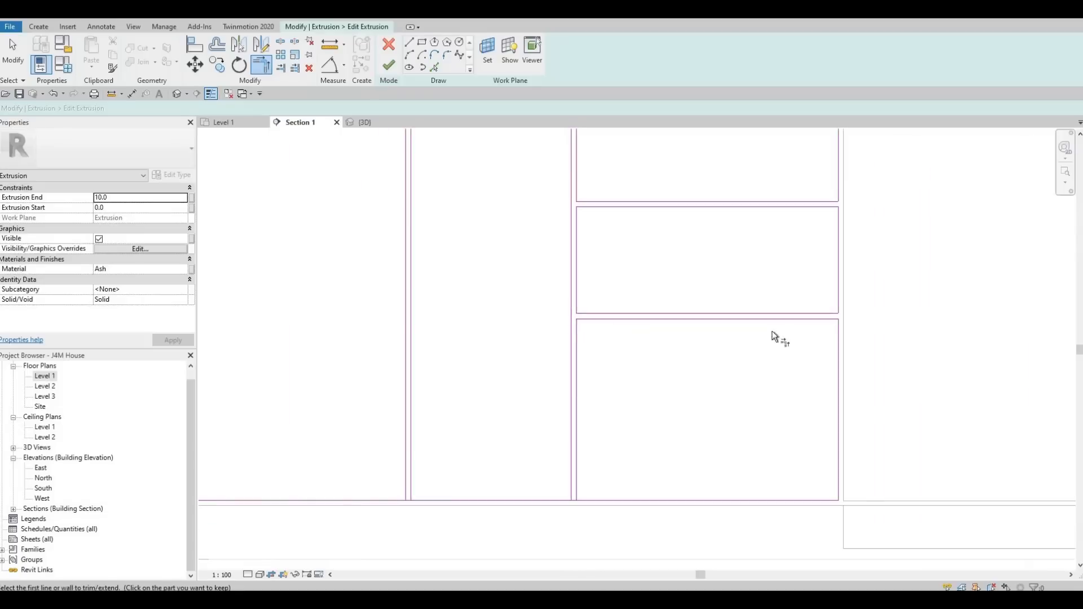
pyautogui.scroll(3, 733, 446)
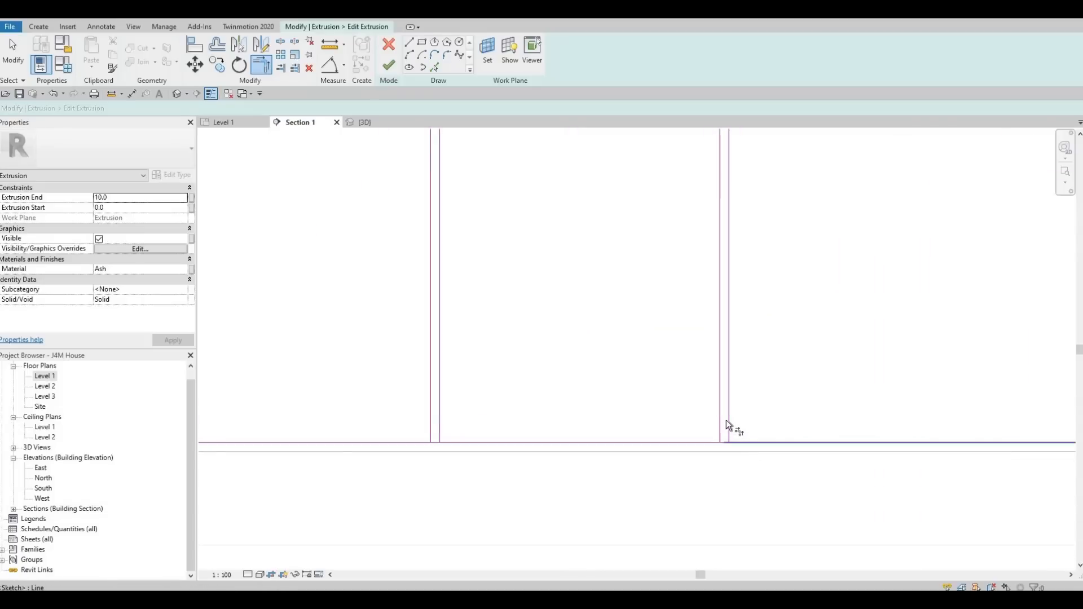
pyautogui.click(721, 420)
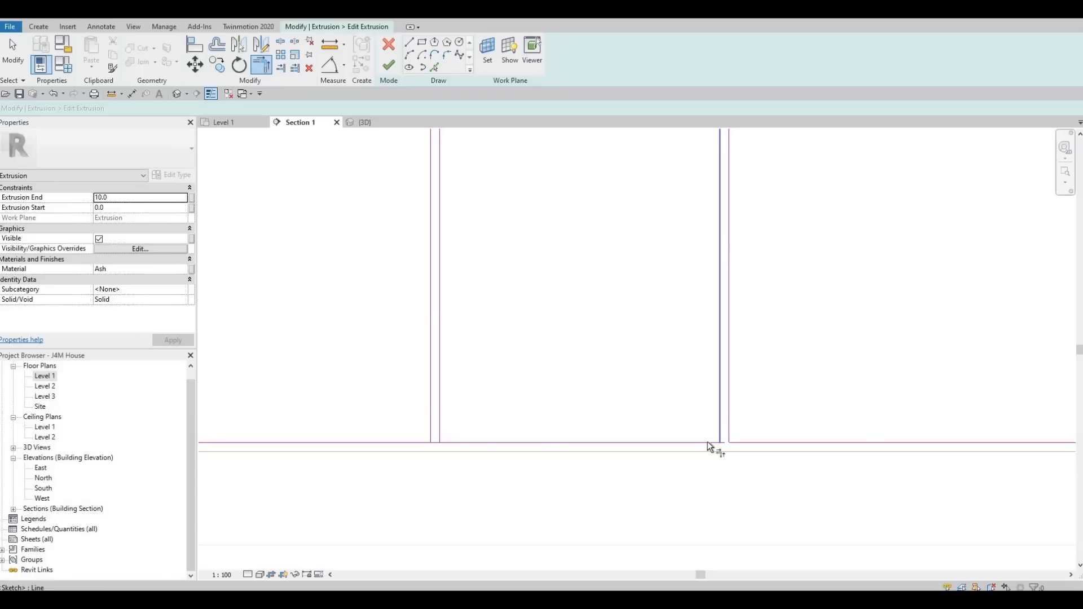
pyautogui.click(452, 441)
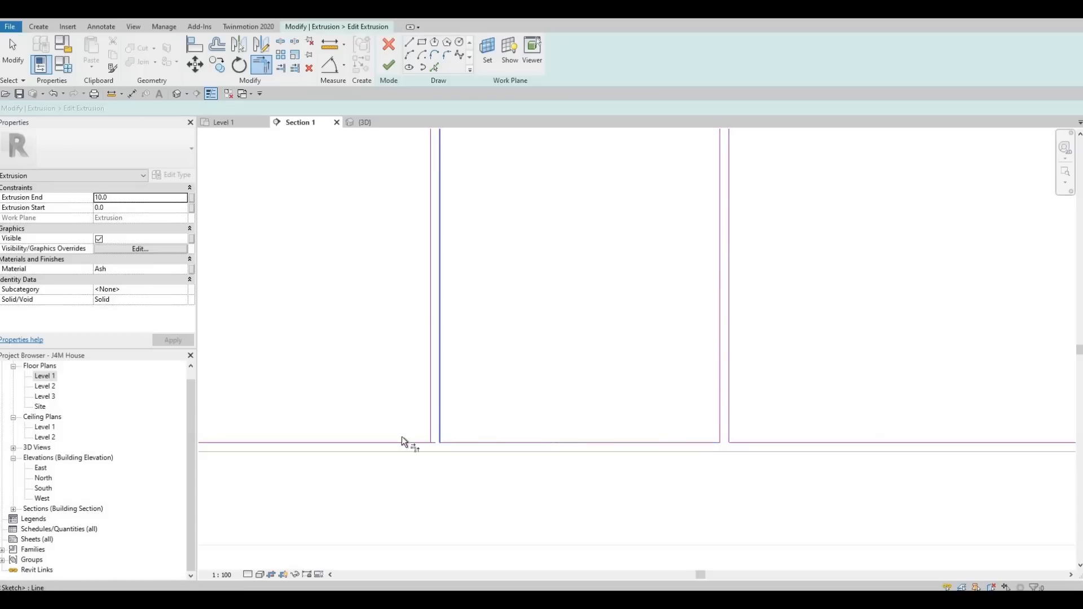
pyautogui.click(430, 410)
pyautogui.click(398, 441)
pyautogui.moveTo(390, 419); pyautogui.dragTo(691, 413, button='middle')
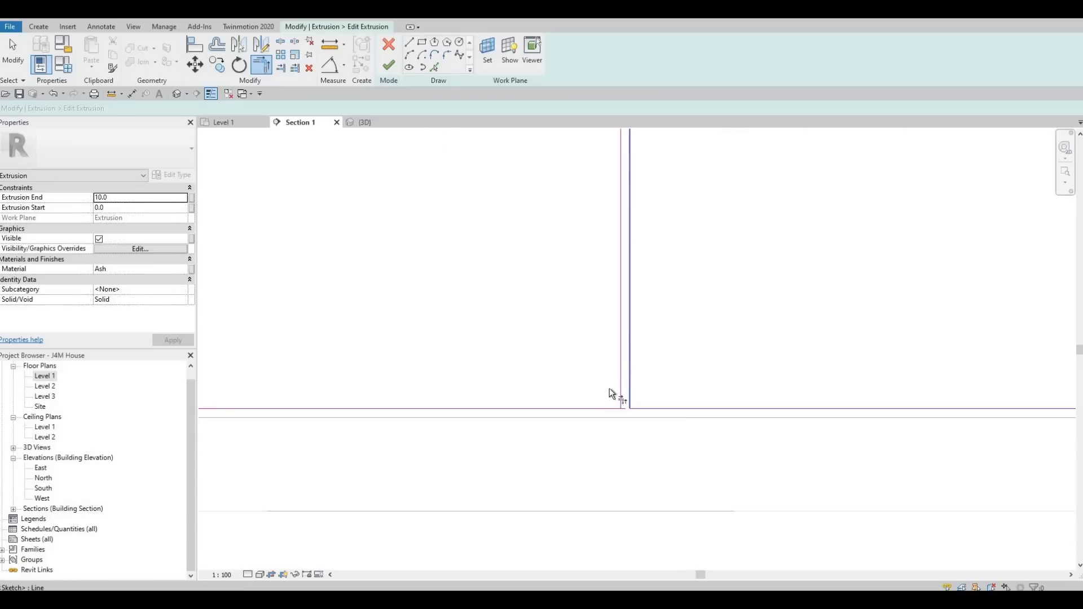
# Trim the bottom edge lines of the next door fronts to their vertical dividers, closing the lower corners.
pyautogui.click(622, 371)
pyautogui.click(598, 408)
pyautogui.moveTo(570, 407); pyautogui.dragTo(1081, 395, button='middle')
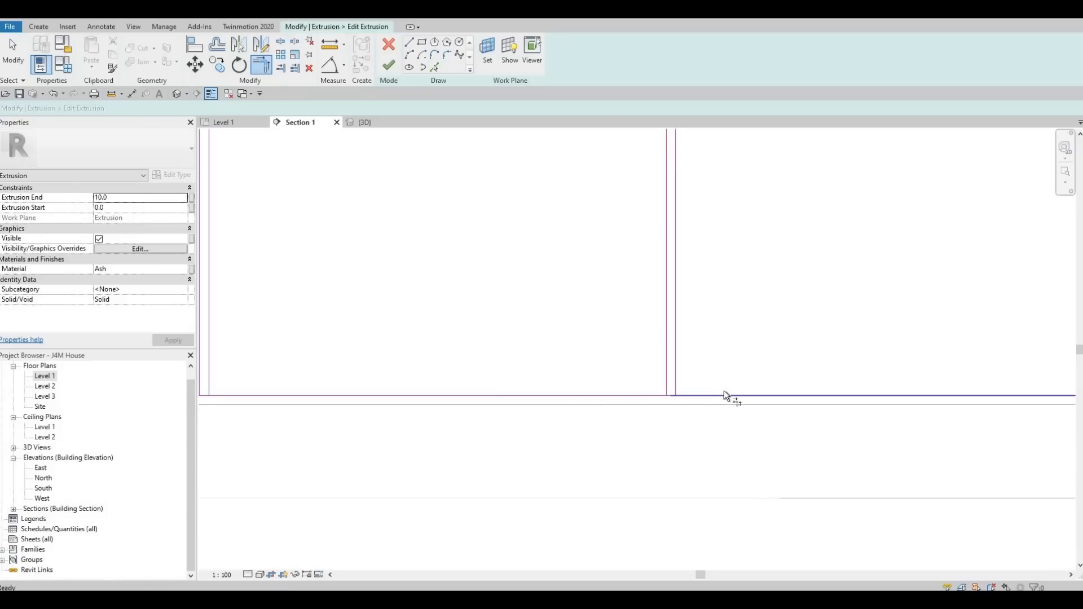
pyautogui.click(723, 392)
pyautogui.click(671, 356)
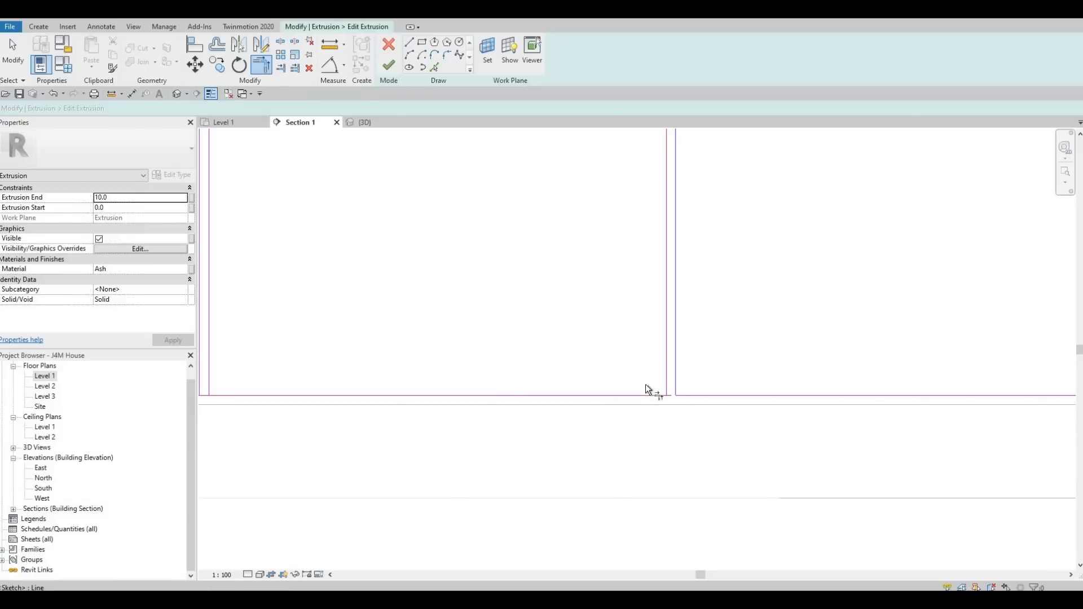
pyautogui.click(666, 369)
pyautogui.click(632, 399)
# Trim the bottom edge lines of the remaining fronts to the vertical dividers, closing the final lower panel corners.
pyautogui.moveTo(497, 402); pyautogui.dragTo(887, 411, button='middle')
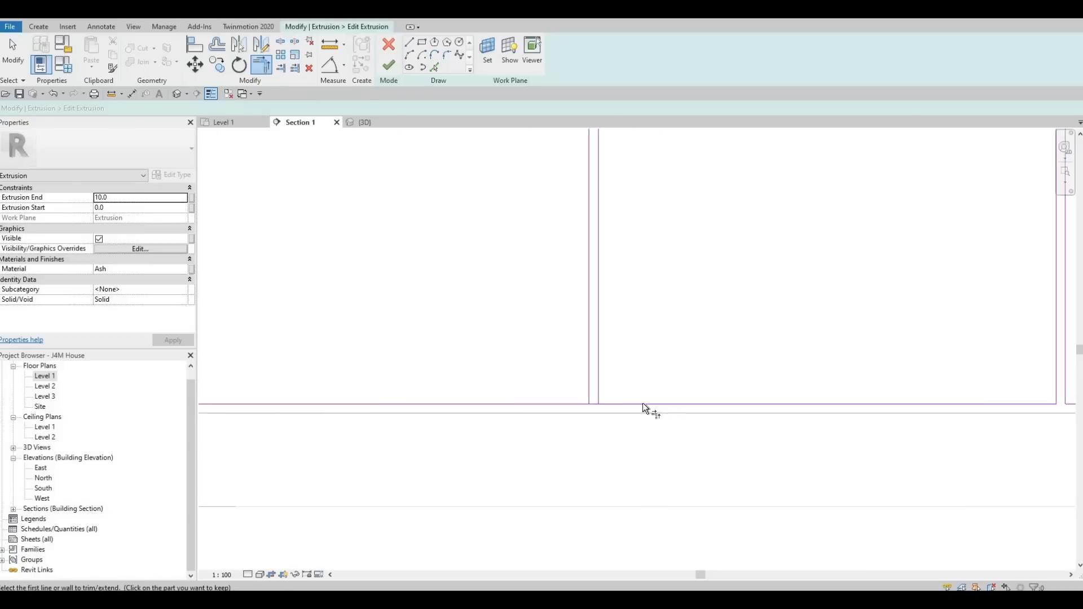
pyautogui.click(642, 404)
pyautogui.click(596, 371)
pyautogui.click(617, 404)
pyautogui.click(589, 369)
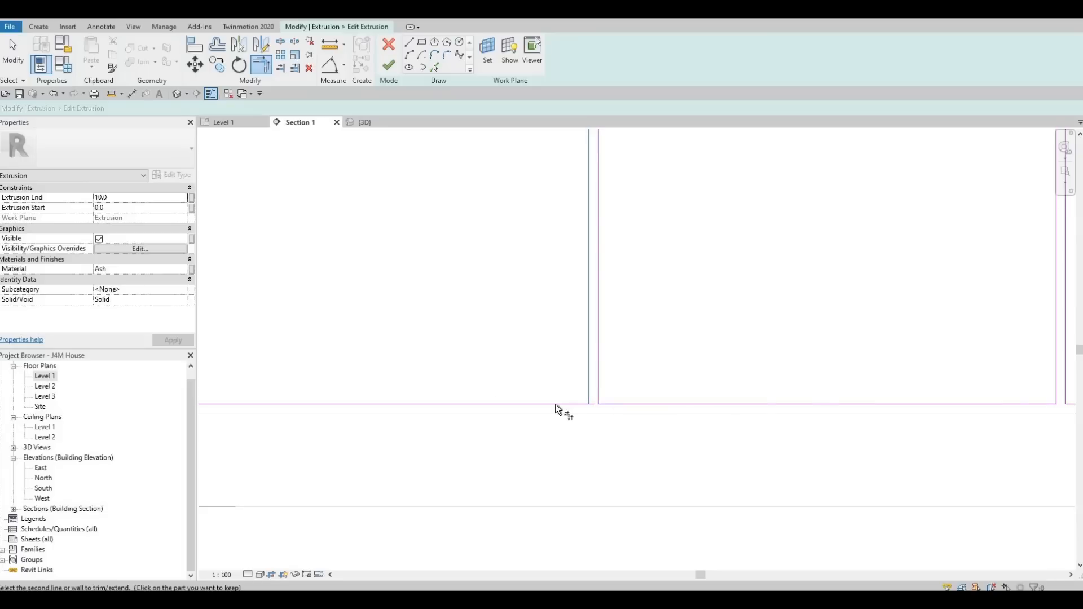
pyautogui.click(555, 404)
pyautogui.scroll(-1, 671, 384)
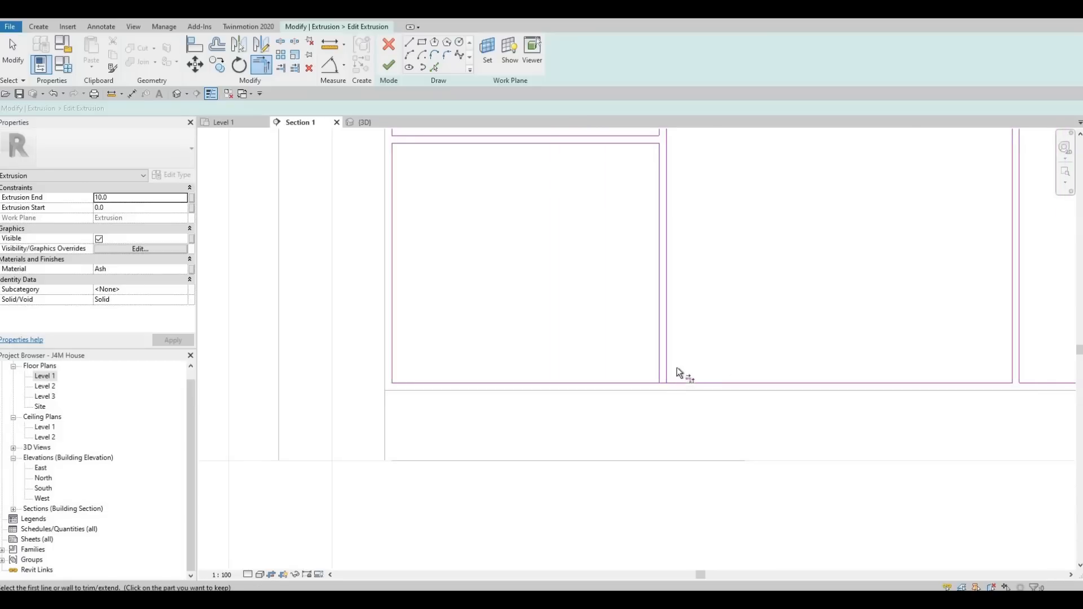
pyautogui.click(677, 370)
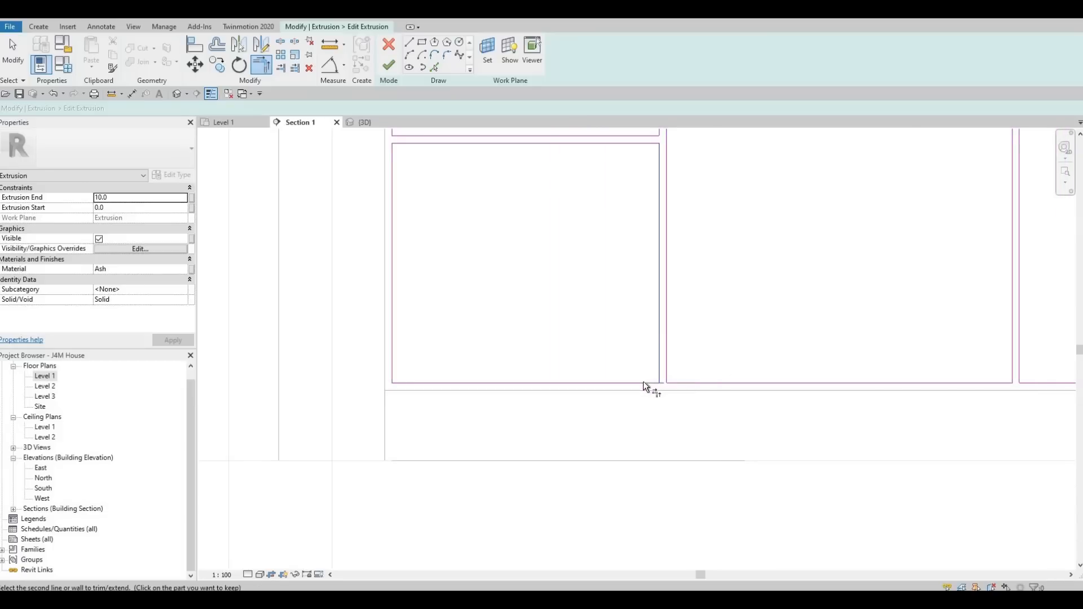
pyautogui.click(658, 361)
# Finish the extrusion sketch and the in-place cabinet front model.
pyautogui.scroll(-3, 657, 381)
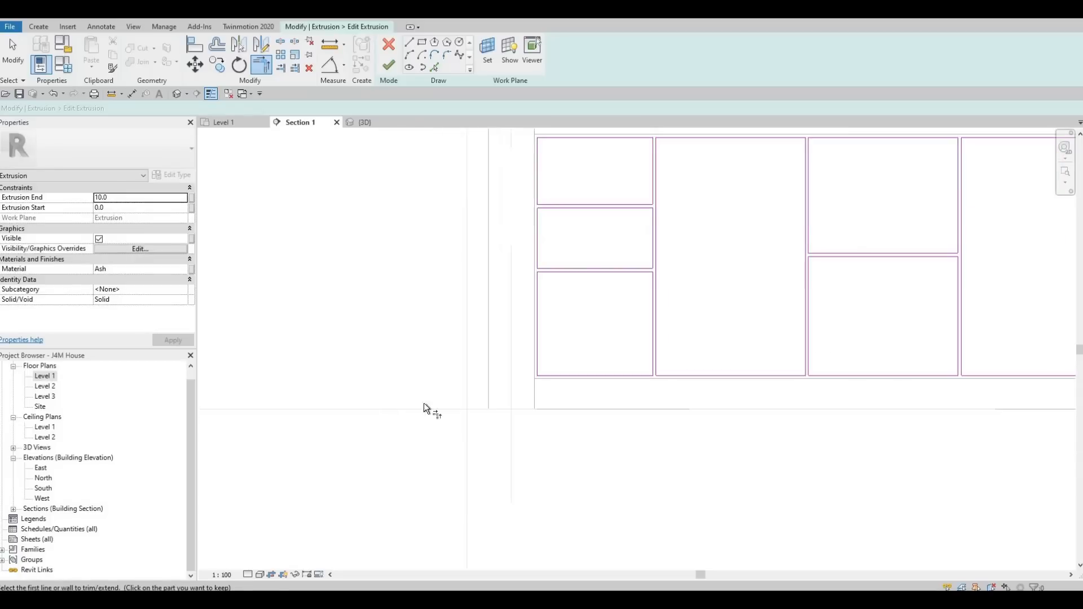
pyautogui.scroll(-4, 424, 403)
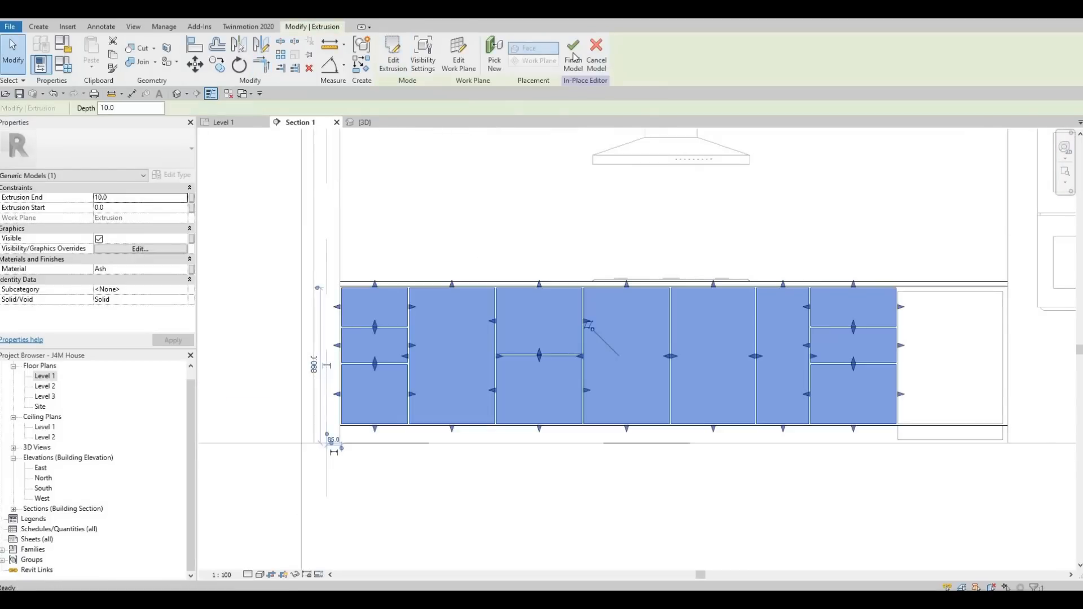
pyautogui.click(574, 53)
# Open the default 3D view and orbit around the kitchen to inspect the new door and drawer fronts.
pyautogui.scroll(-2, 641, 212)
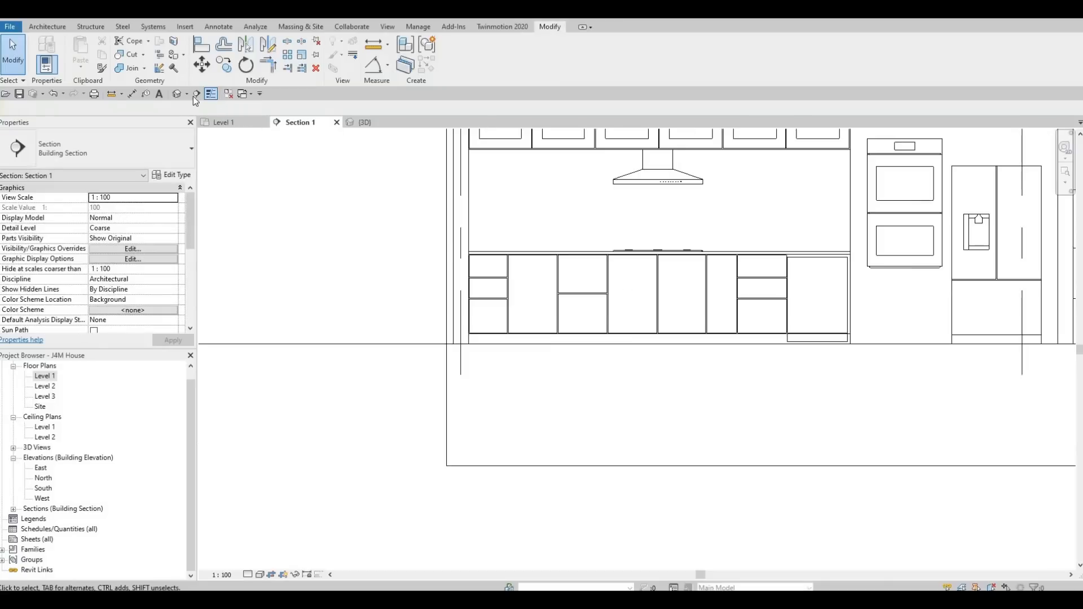
pyautogui.click(179, 93)
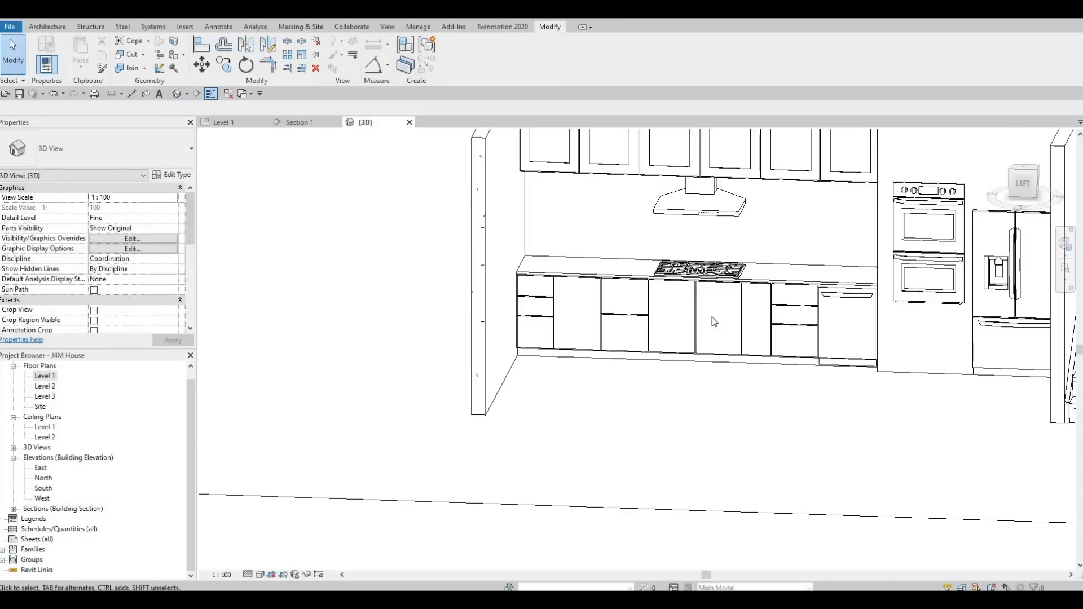
pyautogui.keyDown('shift'); pyautogui.moveTo(712, 317); pyautogui.dragTo(667, 383, button='middle'); pyautogui.keyUp('shift')
pyautogui.moveTo(791, 398); pyautogui.dragTo(660, 473, button='middle')
pyautogui.press('Escape')
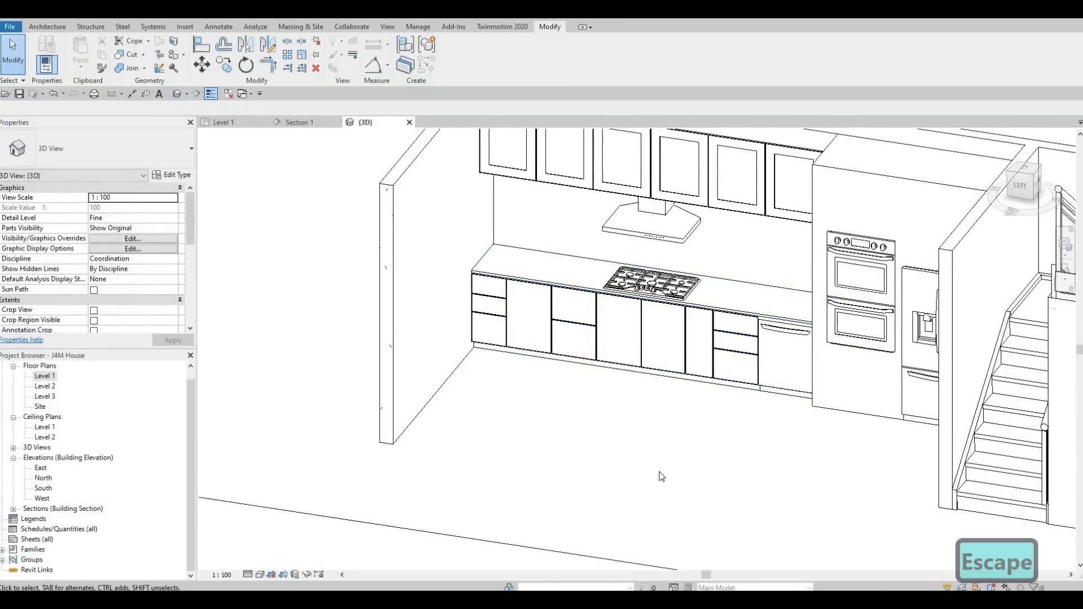